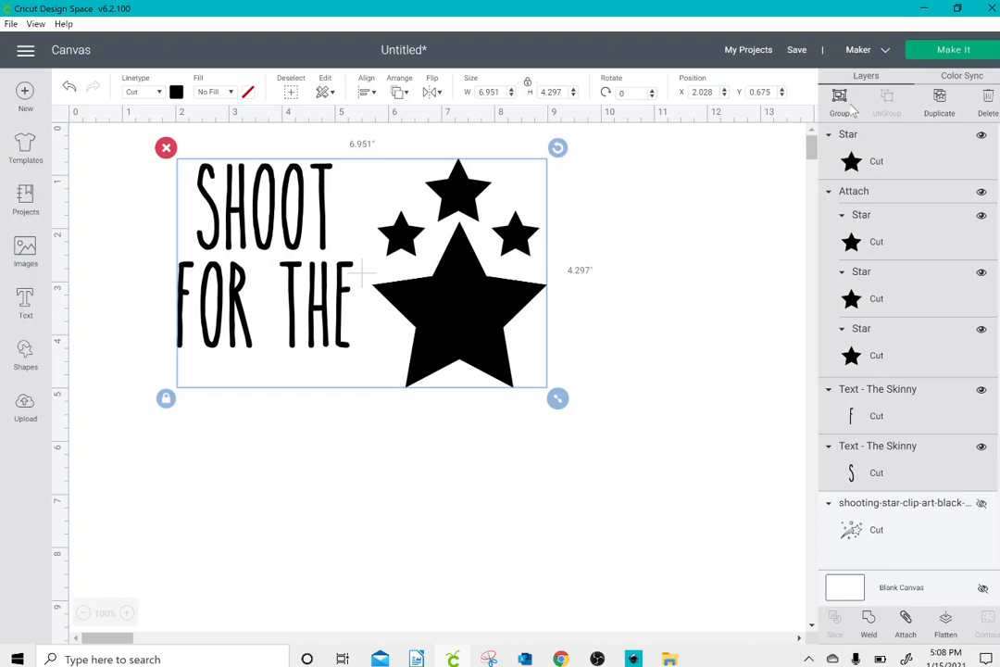
# Step: Group the stars with both text lines and scale the group to about 6.3 × 3.9 in near the canvas origin
pyautogui.hotkey('ctrl', 'g')
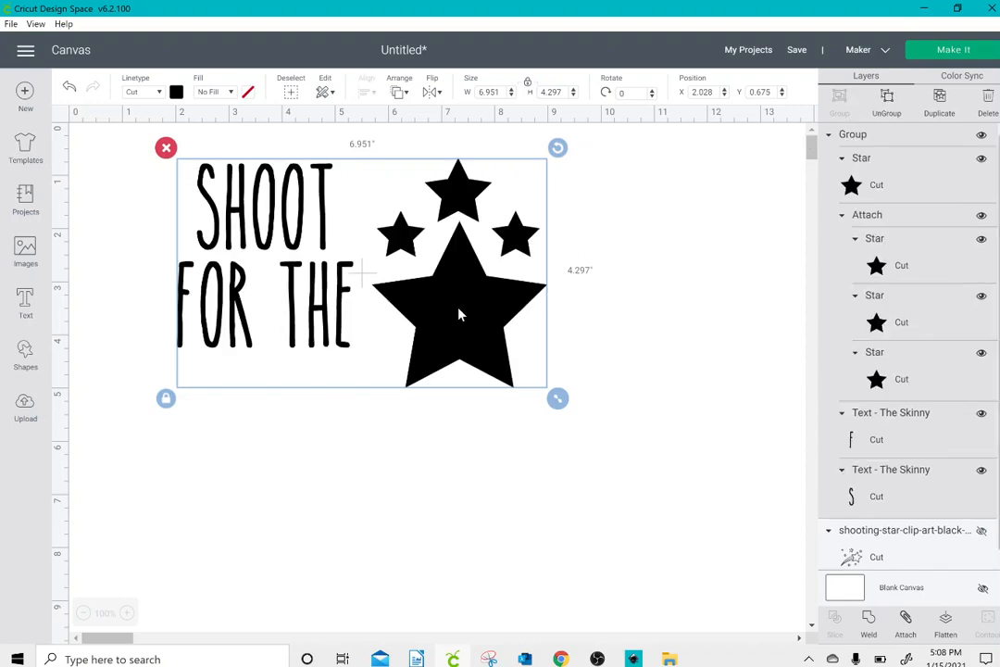
pyautogui.moveTo(460, 314); pyautogui.dragTo(377, 297)
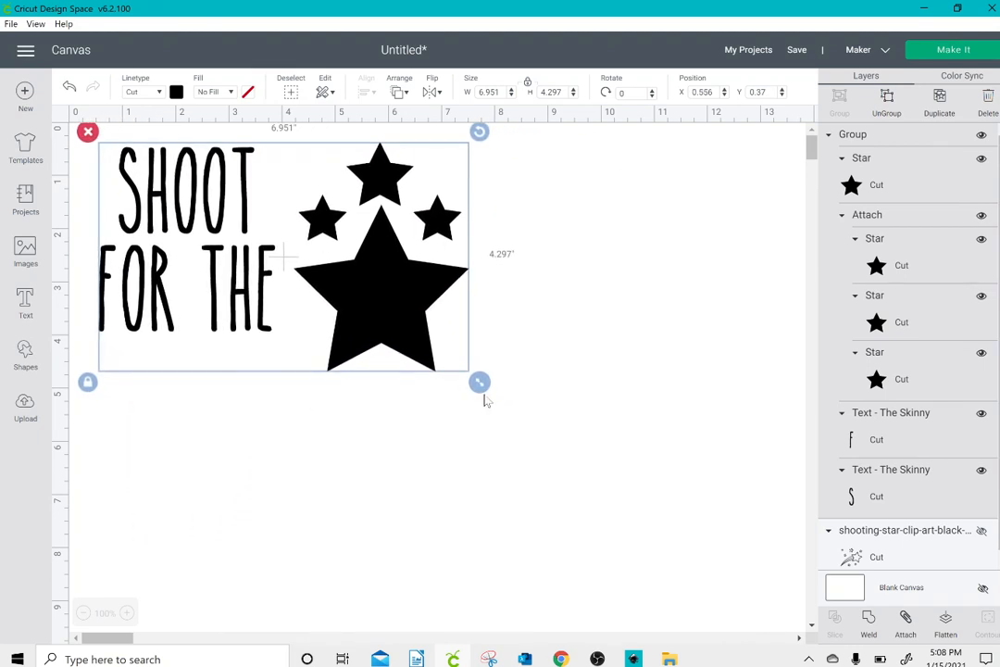
pyautogui.moveTo(477, 384); pyautogui.dragTo(811, 647)
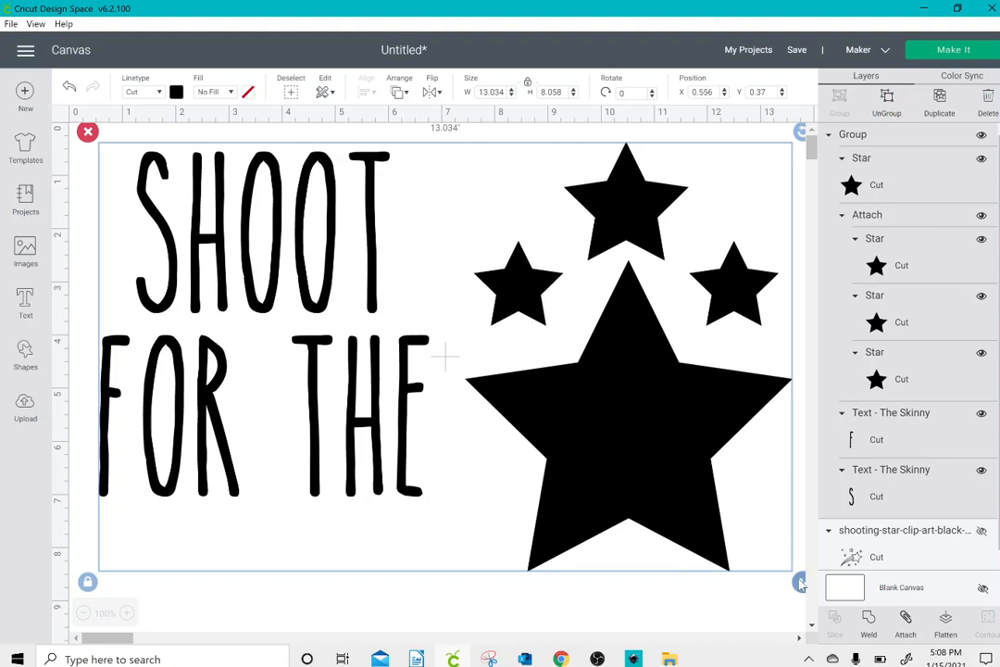
pyautogui.moveTo(800, 581); pyautogui.dragTo(444, 391)
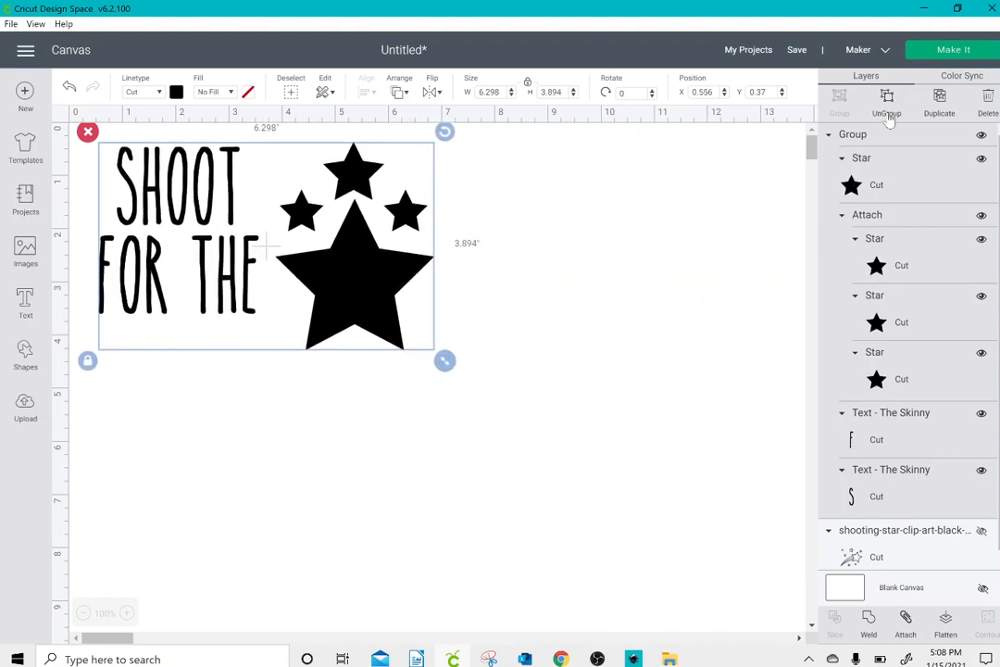
# Step: Regroup the design so the four stars form their own group nested with the SHOOT and FOR THE text
pyautogui.click(887, 104)
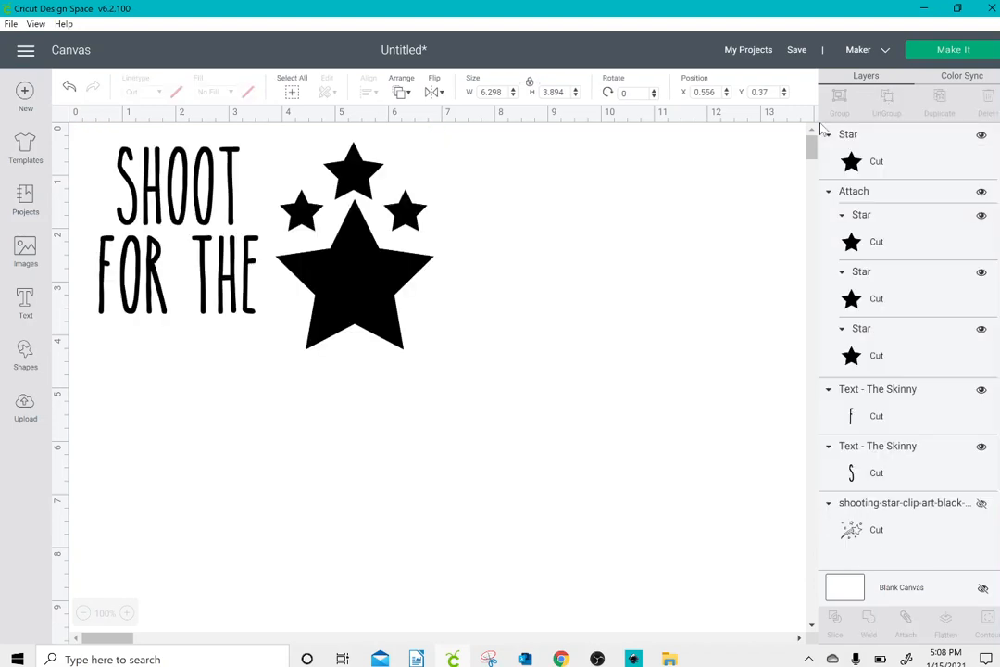
pyautogui.moveTo(308, 149); pyautogui.dragTo(423, 353)
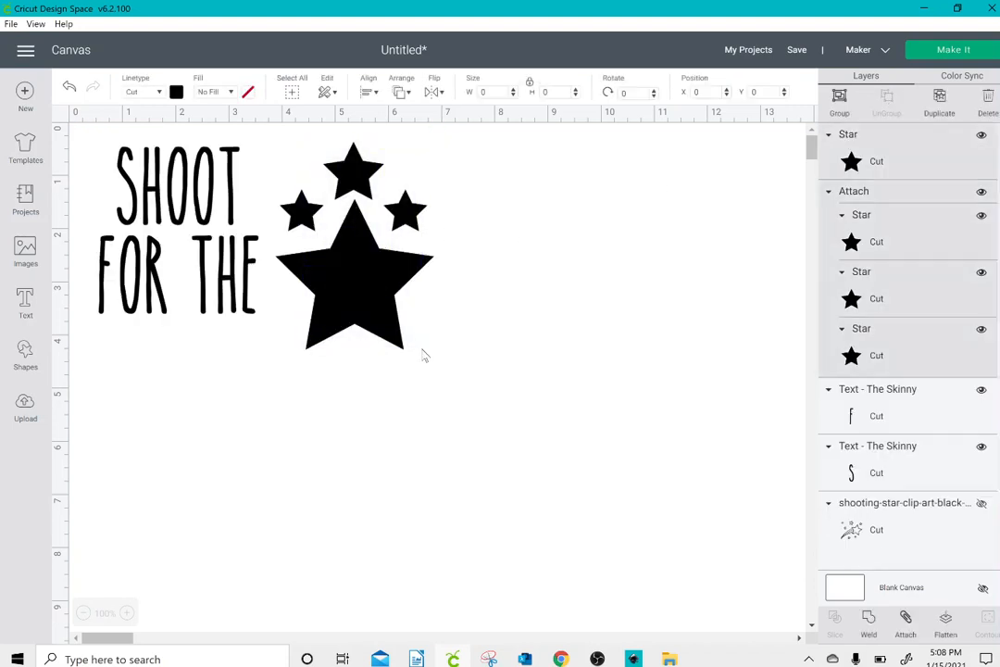
pyautogui.click(839, 100)
pyautogui.moveTo(353, 282)
pyautogui.mouseDown()
pyautogui.moveTo(499, 285)
pyautogui.moveTo(331, 287)
pyautogui.moveTo(369, 275)
pyautogui.mouseUp()
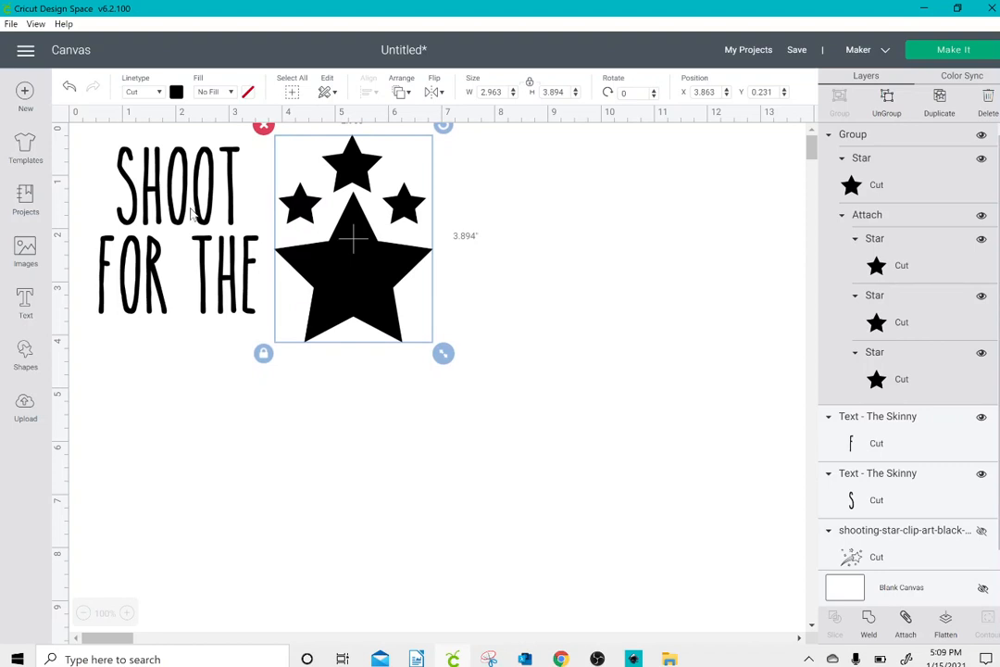
pyautogui.moveTo(88, 146); pyautogui.dragTo(467, 335)
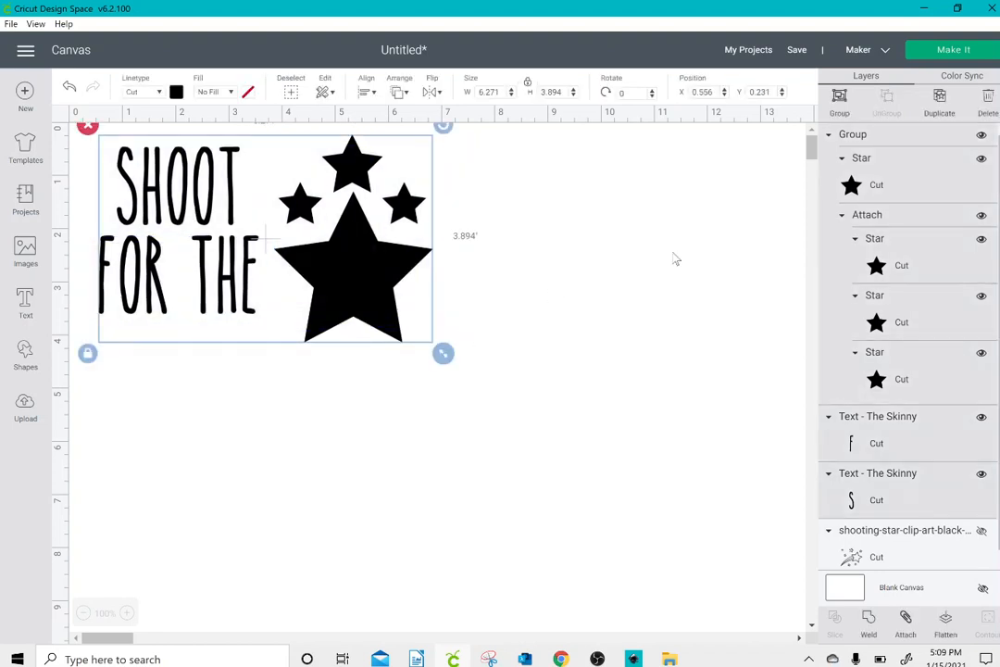
pyautogui.click(842, 110)
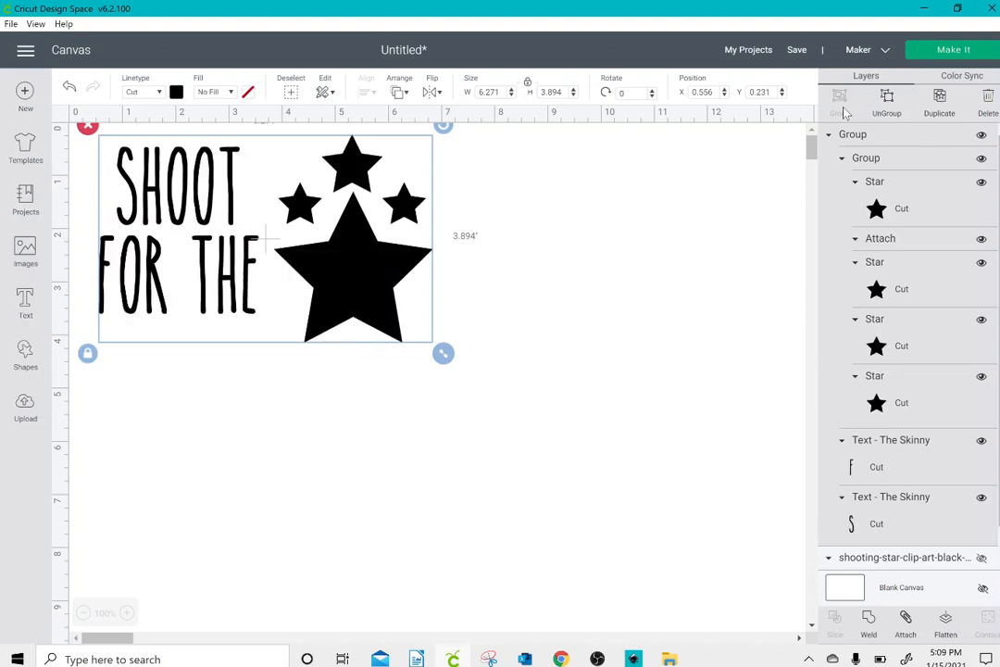
# Step: Try arranging FOR THE below the small stars on the mat preview with SHOOT turned a quarter turn beside it, and return to the canvas
pyautogui.click(975, 59)
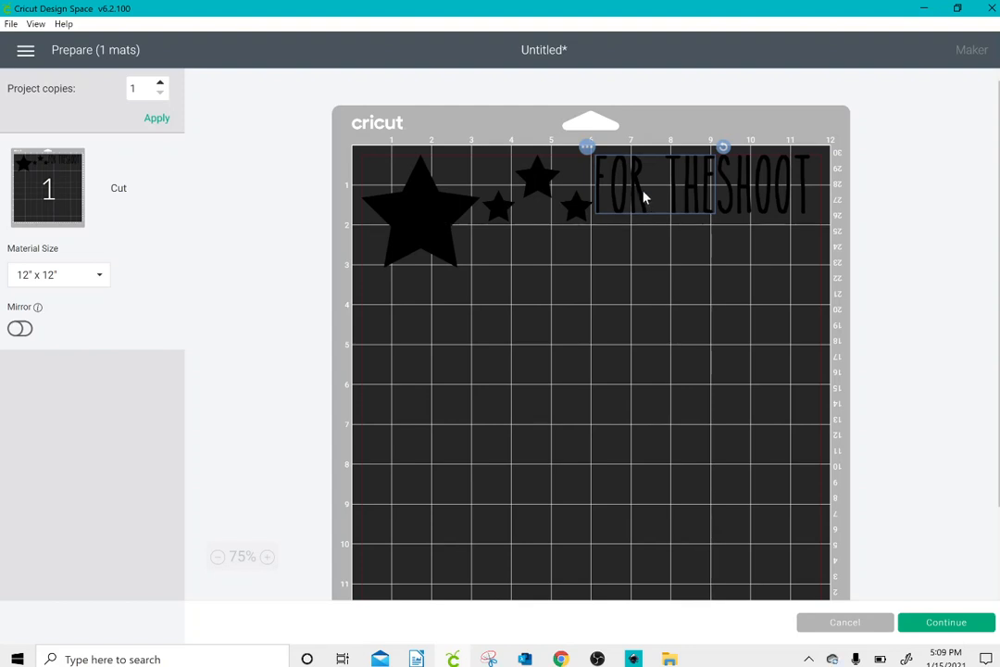
pyautogui.moveTo(645, 198); pyautogui.dragTo(533, 272)
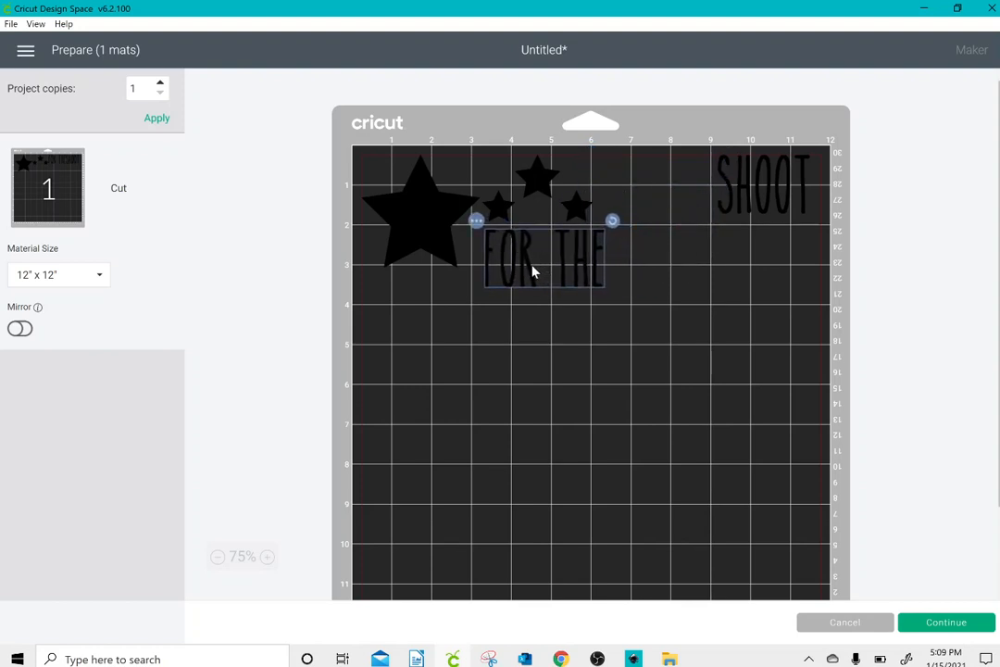
pyautogui.moveTo(731, 186); pyautogui.dragTo(650, 205)
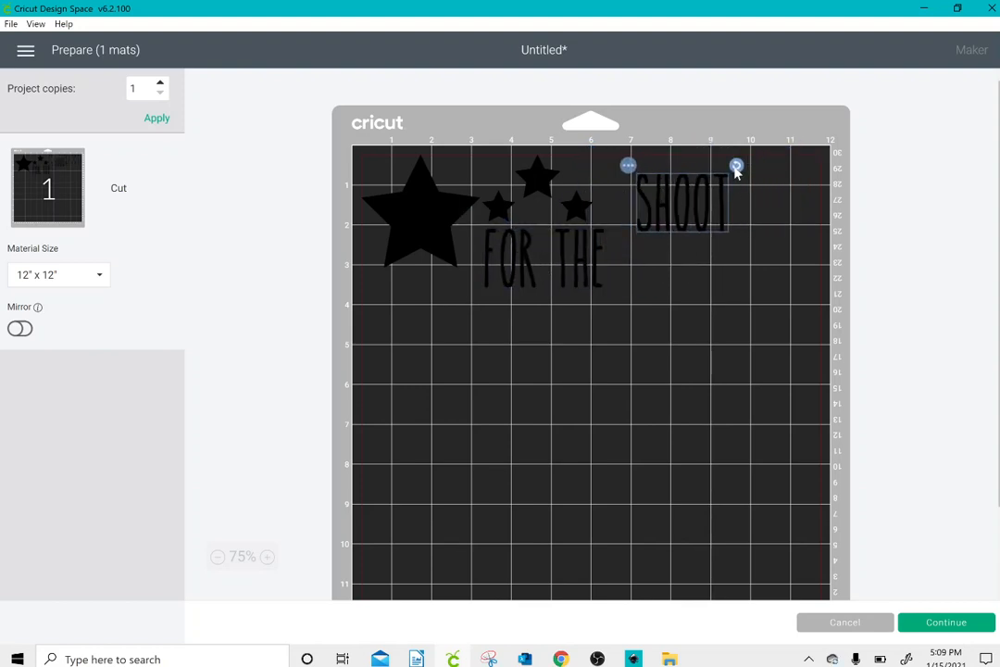
pyautogui.moveTo(737, 171); pyautogui.dragTo(708, 250)
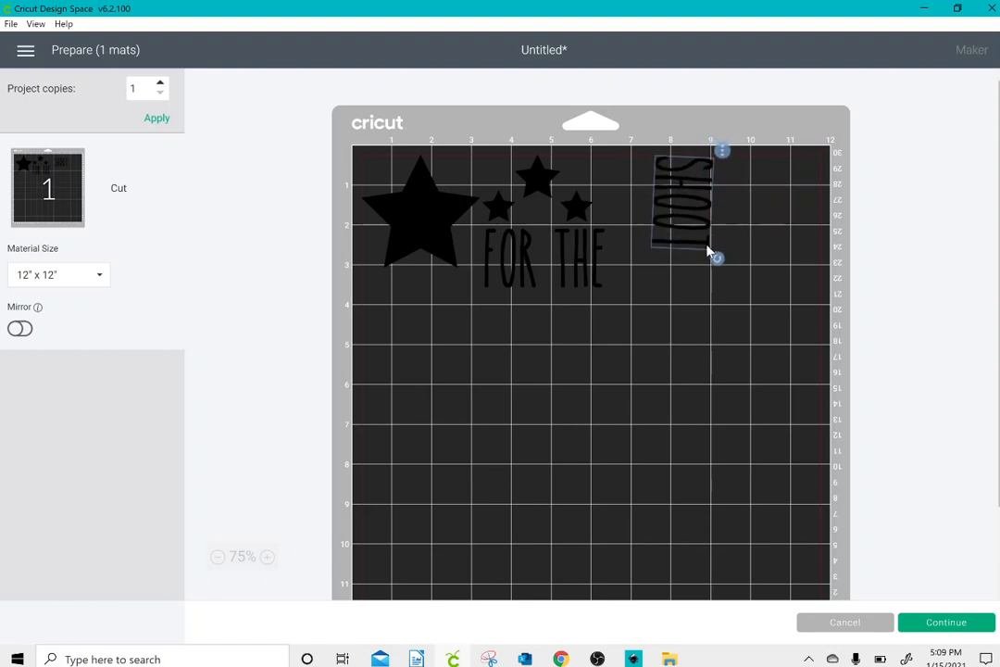
pyautogui.click(710, 252)
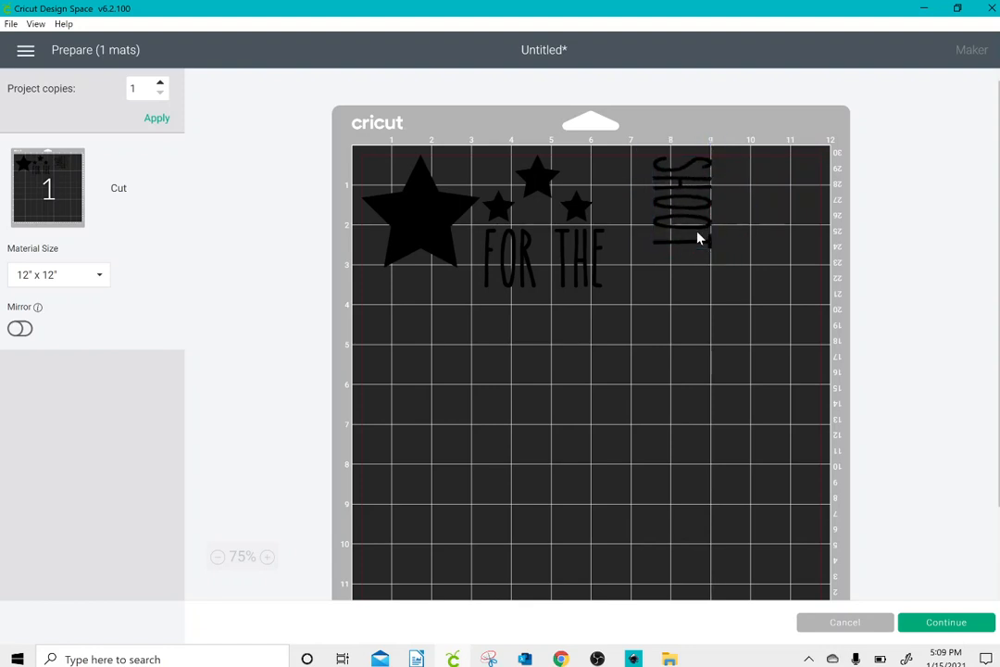
pyautogui.moveTo(690, 228); pyautogui.dragTo(650, 231)
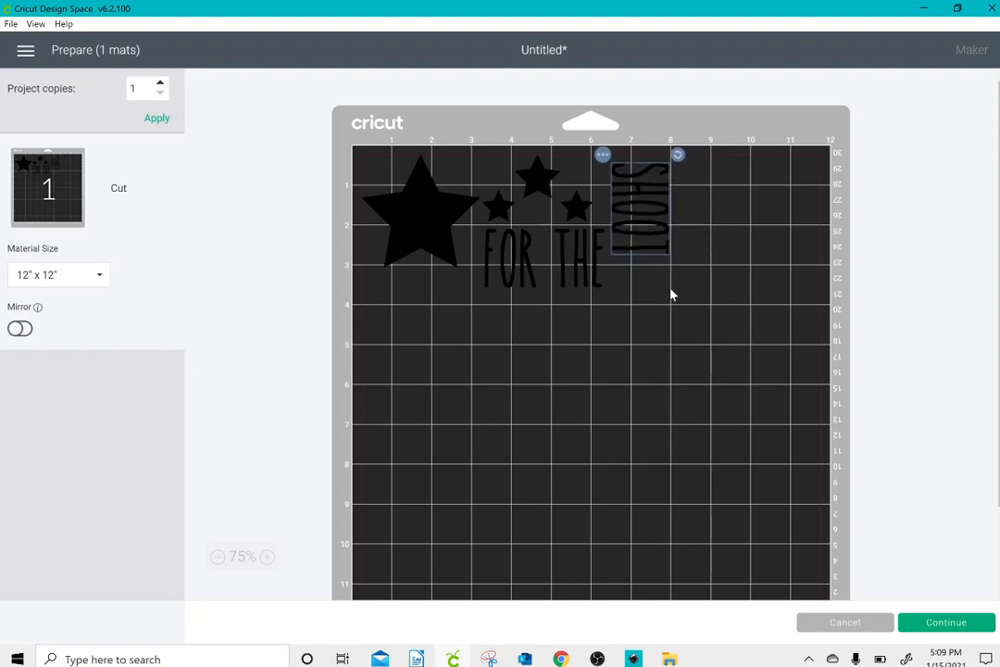
pyautogui.click(844, 625)
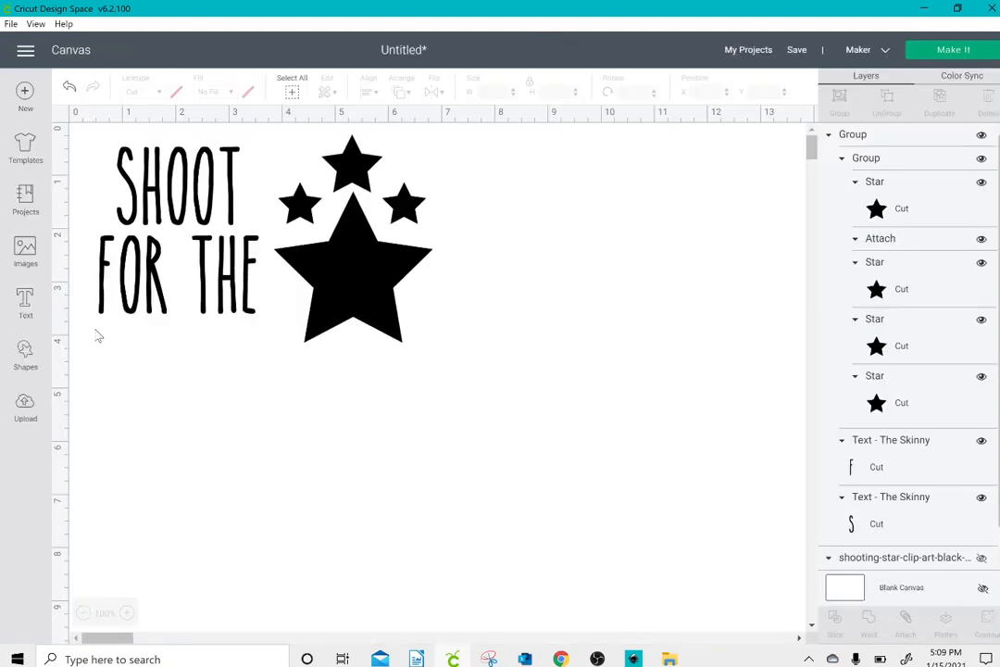
# Step: Add the text "stars" below the grouped design and enlarge it to about 8.5 × 2.5 in
pyautogui.click(26, 302)
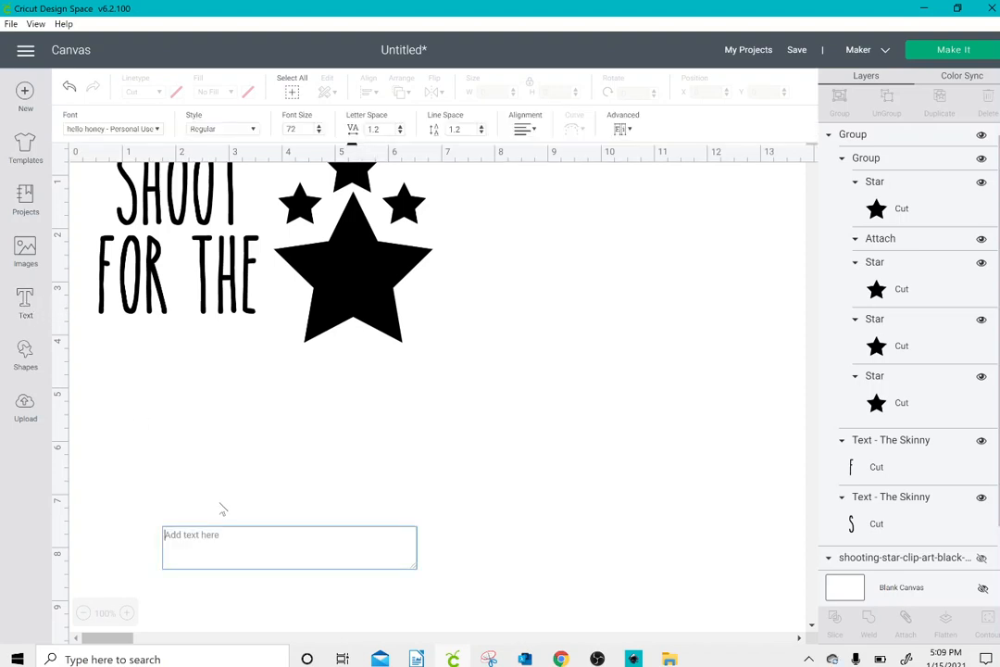
pyautogui.write('stars')
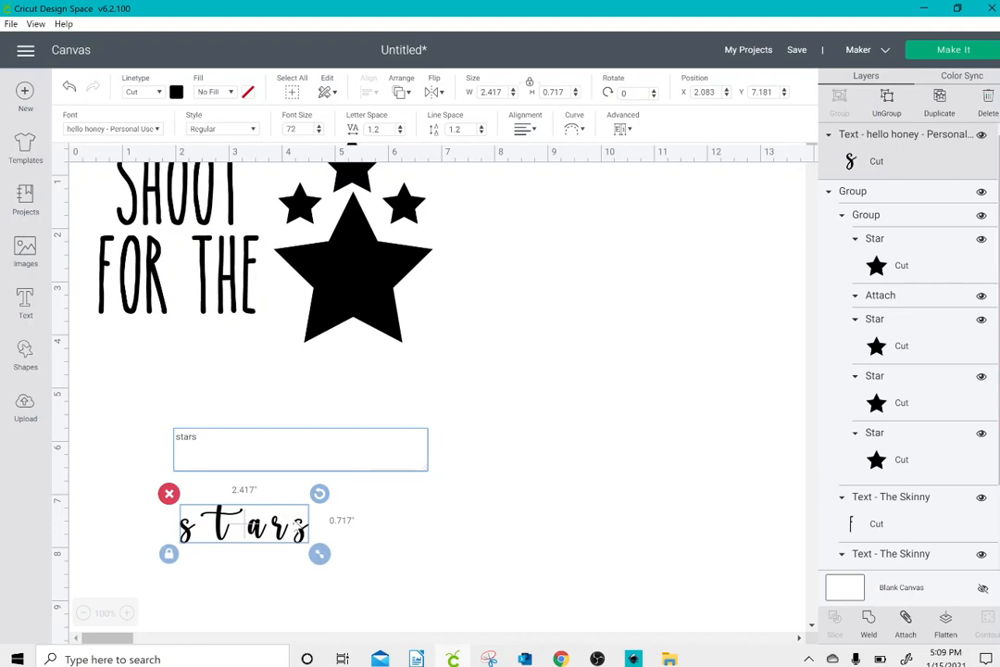
pyautogui.moveTo(294, 520); pyautogui.dragTo(205, 411)
pyautogui.moveTo(281, 442); pyautogui.dragTo(615, 551)
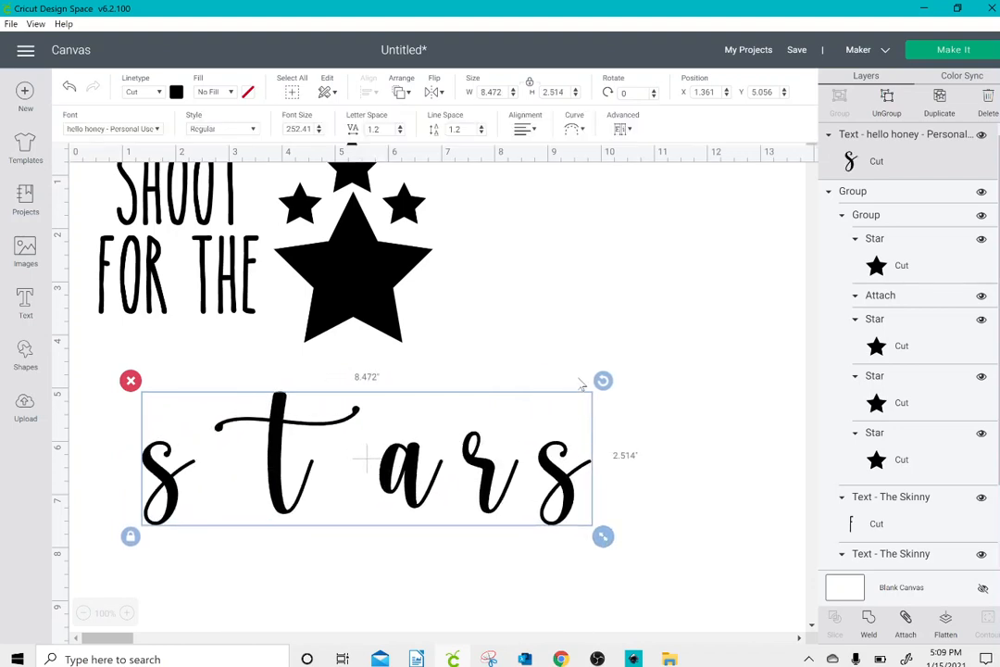
# Step: Set the letter spacing of the "stars" text to -0.5
pyautogui.click(399, 133)
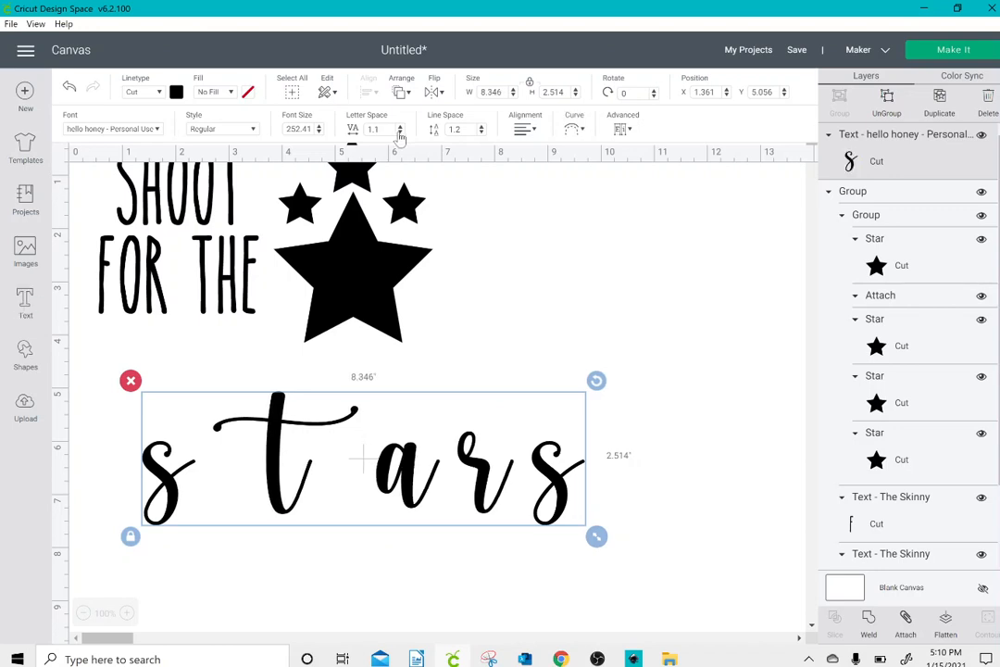
pyautogui.click(399, 132)
pyautogui.click(399, 133)
pyautogui.click(399, 133)
pyautogui.click(400, 132)
pyautogui.click(399, 133)
pyautogui.click(399, 133)
pyautogui.click(400, 133)
pyautogui.click(399, 132)
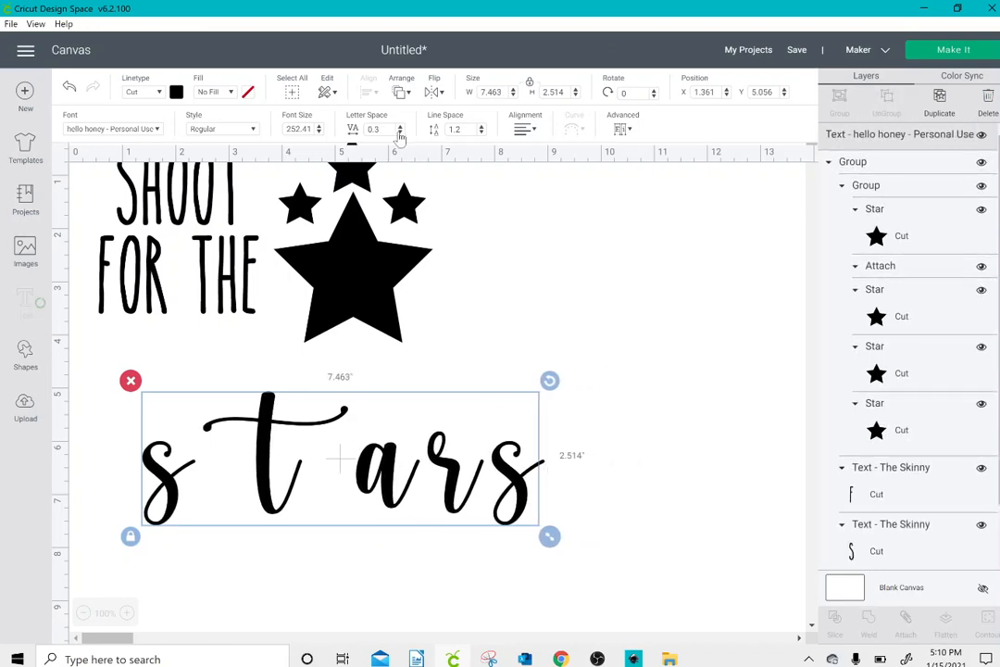
pyautogui.click(400, 132)
pyautogui.click(399, 133)
pyautogui.click(399, 132)
pyautogui.click(399, 133)
pyautogui.click(399, 132)
pyautogui.click(399, 132)
pyautogui.click(400, 132)
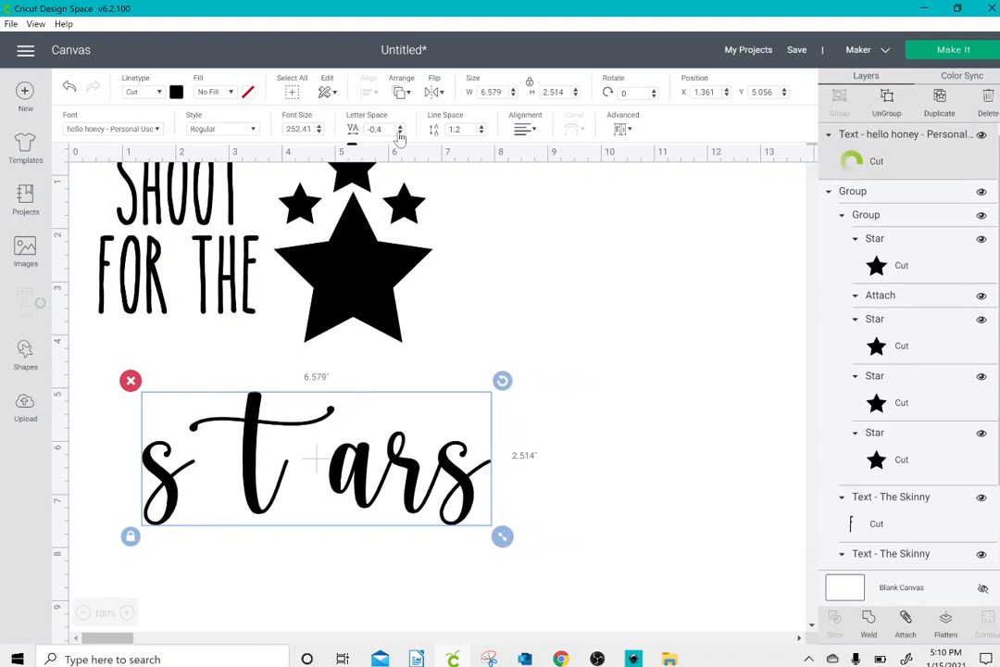
pyautogui.click(399, 132)
pyautogui.click(399, 132)
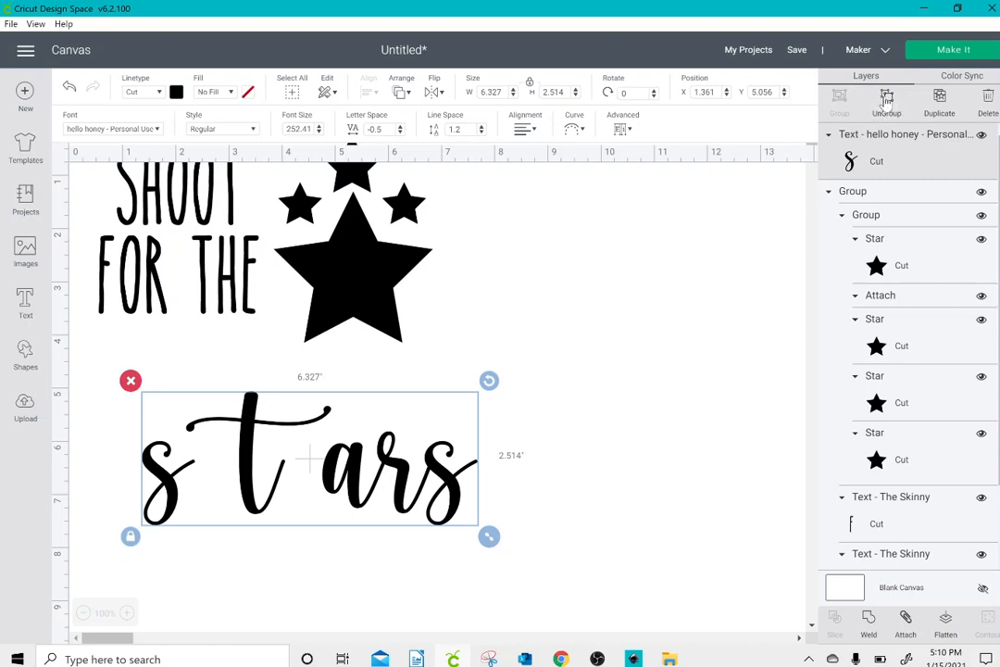
# Step: Ungroup "stars" into individual letters and shift the t to about X 1.29 so it joins the first s
pyautogui.click(622, 131)
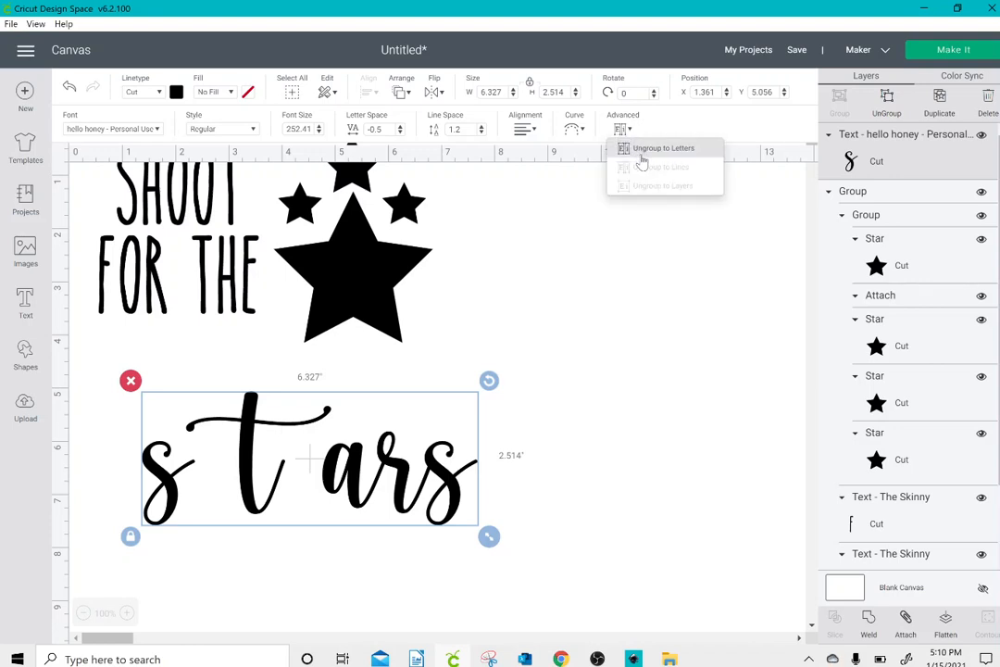
pyautogui.click(640, 155)
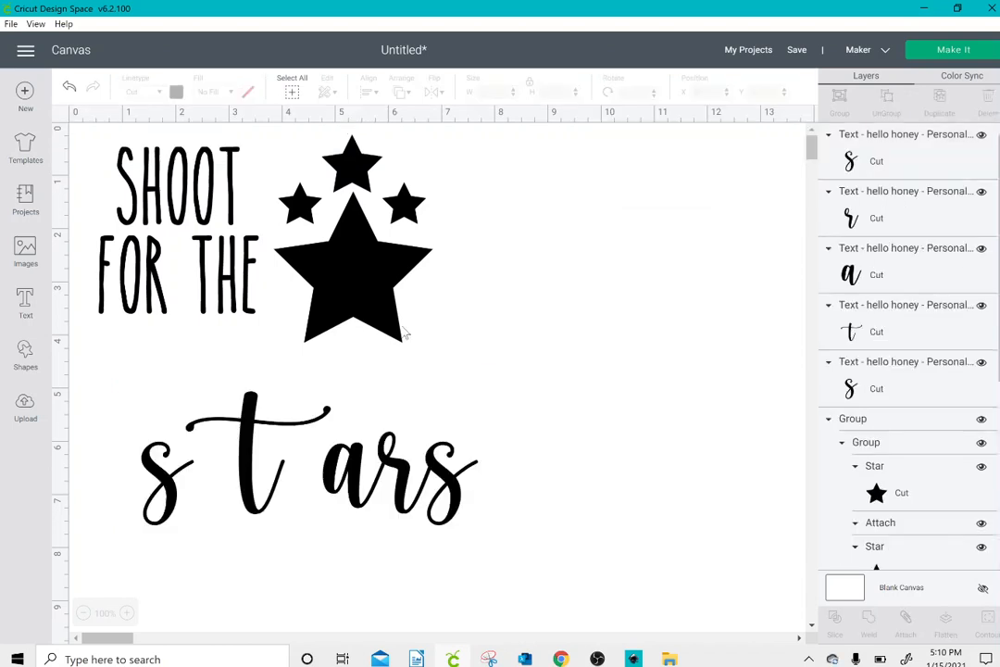
pyautogui.click(250, 458)
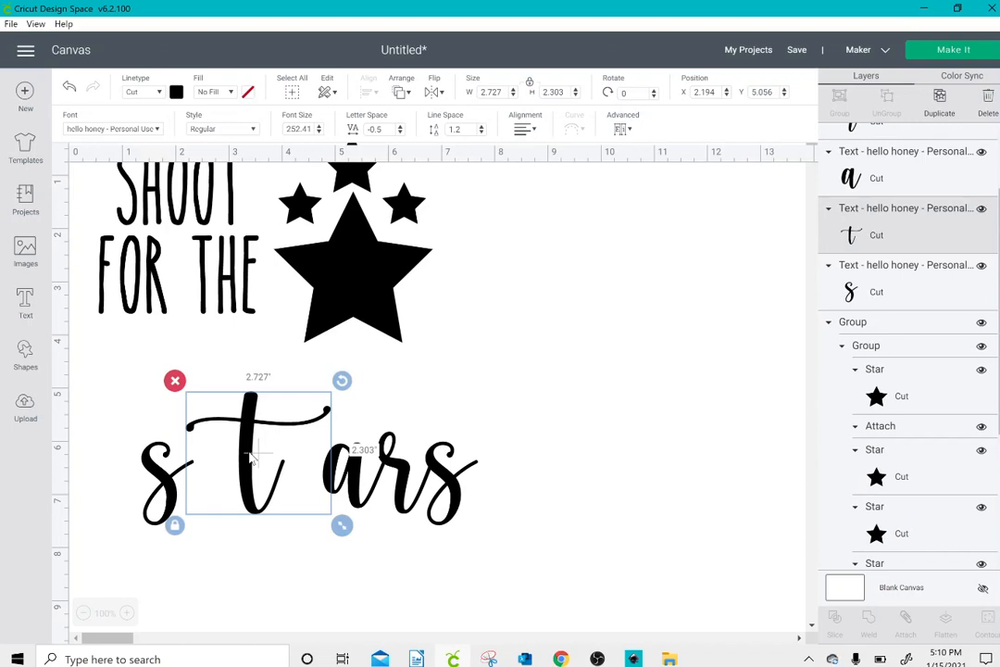
pyautogui.press('Left')
pyautogui.press('Left')
pyautogui.press('Left')
pyautogui.press('Left')
pyautogui.press('Left')
pyautogui.press('Left')
pyautogui.press('Left')
pyautogui.press('Left')
pyautogui.press('Left')
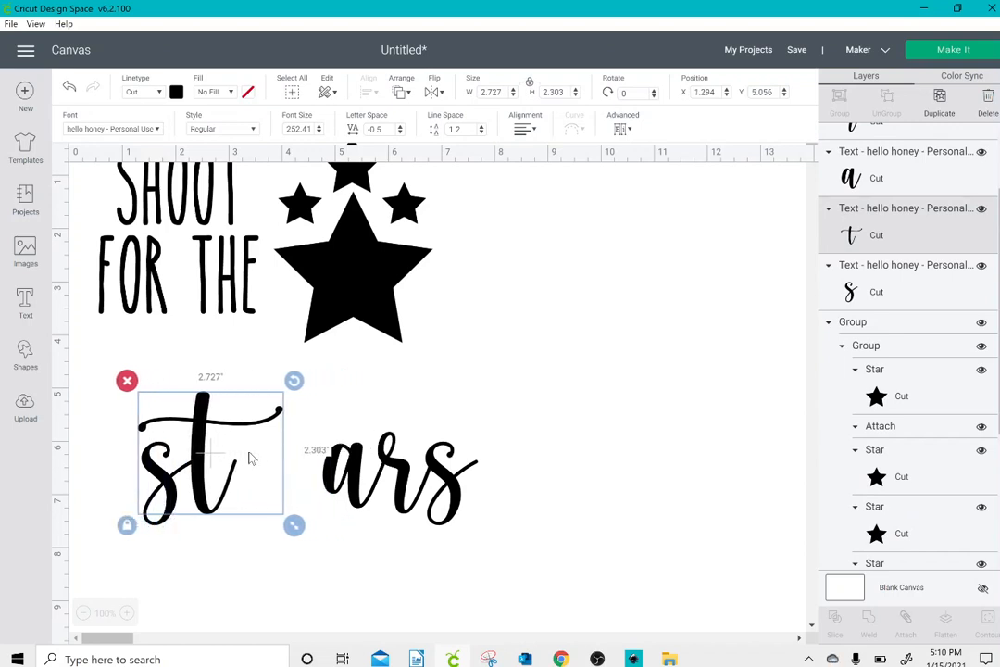
# Step: Group the letters a, r and s and shift them to X 2.97 so they join the t
pyautogui.click(334, 435)
pyautogui.moveTo(329, 433); pyautogui.dragTo(485, 551)
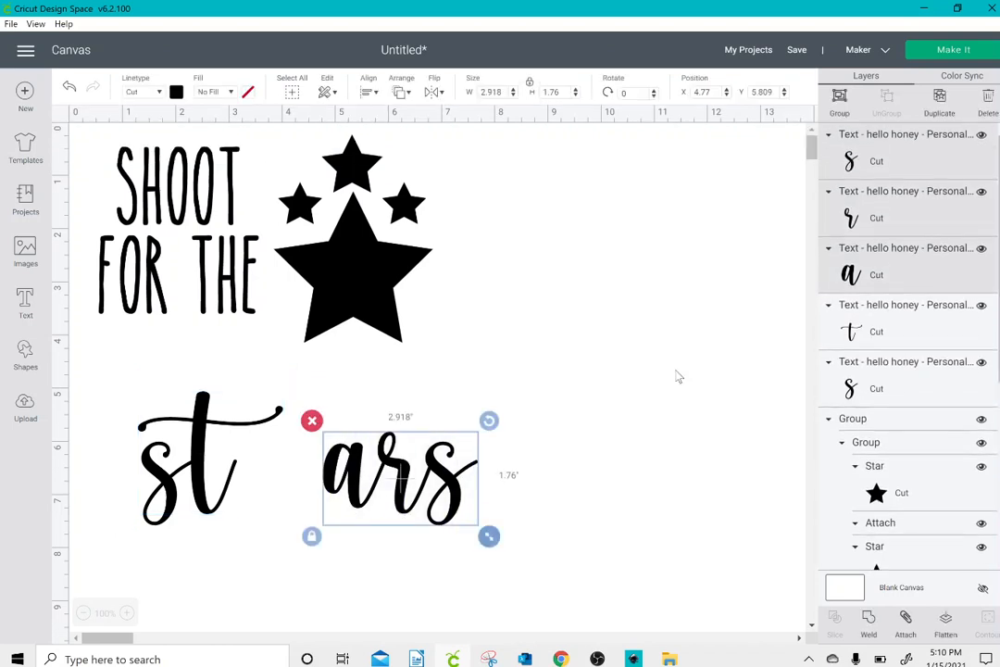
pyautogui.click(839, 98)
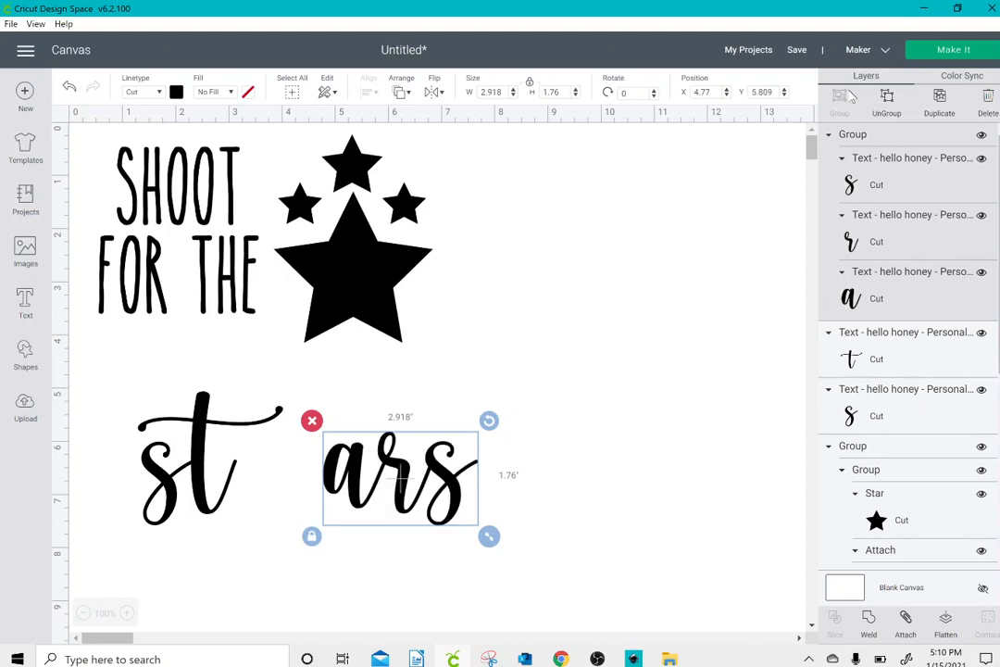
pyautogui.press('Left')
pyautogui.press('Left')
pyautogui.press('Left')
pyautogui.press('Left')
pyautogui.press('Left')
pyautogui.press('Left')
pyautogui.press('Left')
pyautogui.press('Left')
pyautogui.press('Left')
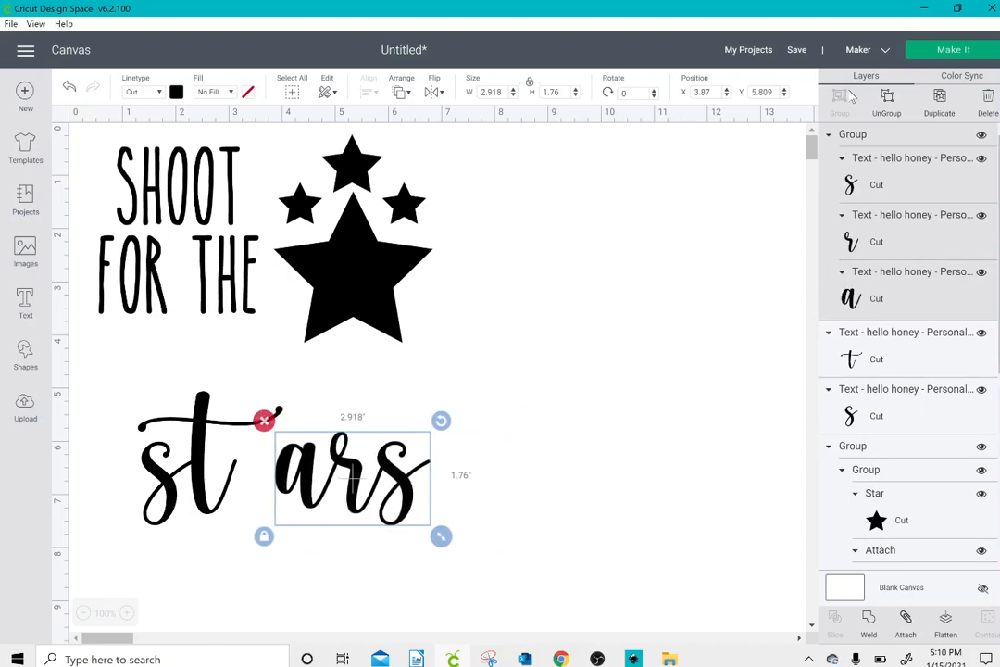
pyautogui.press('Left')
pyautogui.press('Left')
pyautogui.press('Left')
pyautogui.press('Left')
pyautogui.press('Left')
pyautogui.press('Left')
pyautogui.press('Left')
pyautogui.press('Left')
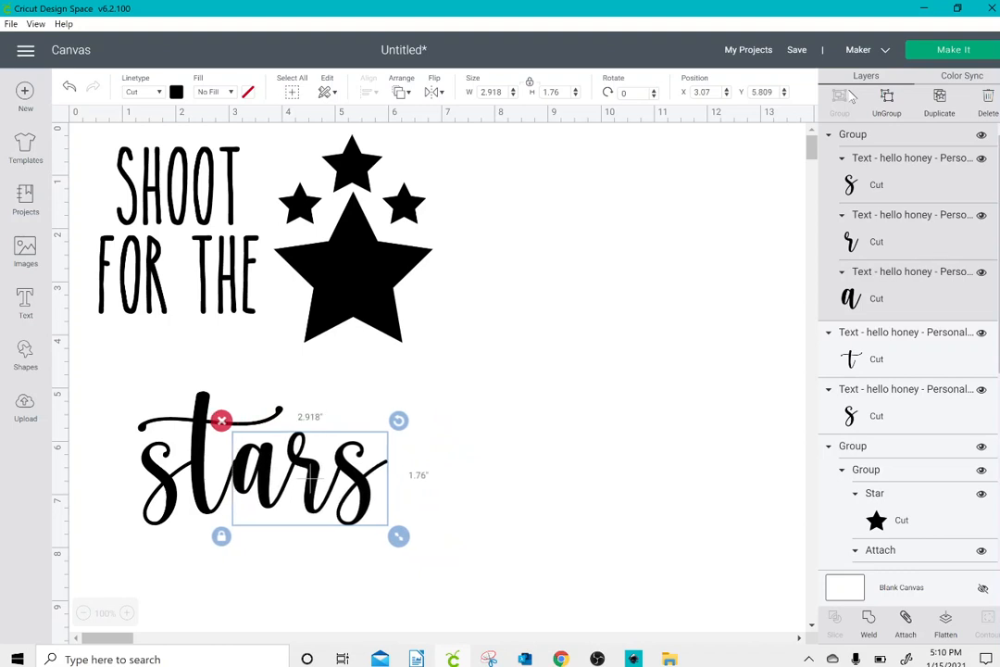
pyautogui.press('Left')
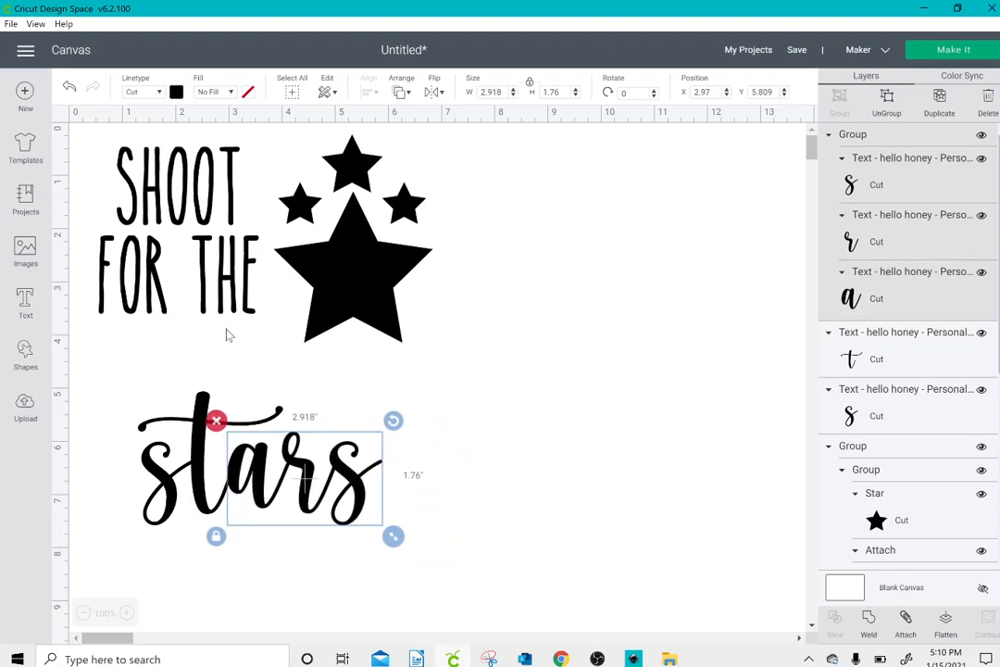
# Step: Group all the letters of "stars" and preview the design's layout on the cutting mat
pyautogui.click(111, 399)
pyautogui.moveTo(110, 393); pyautogui.dragTo(267, 496)
pyautogui.moveTo(353, 523); pyautogui.dragTo(419, 547)
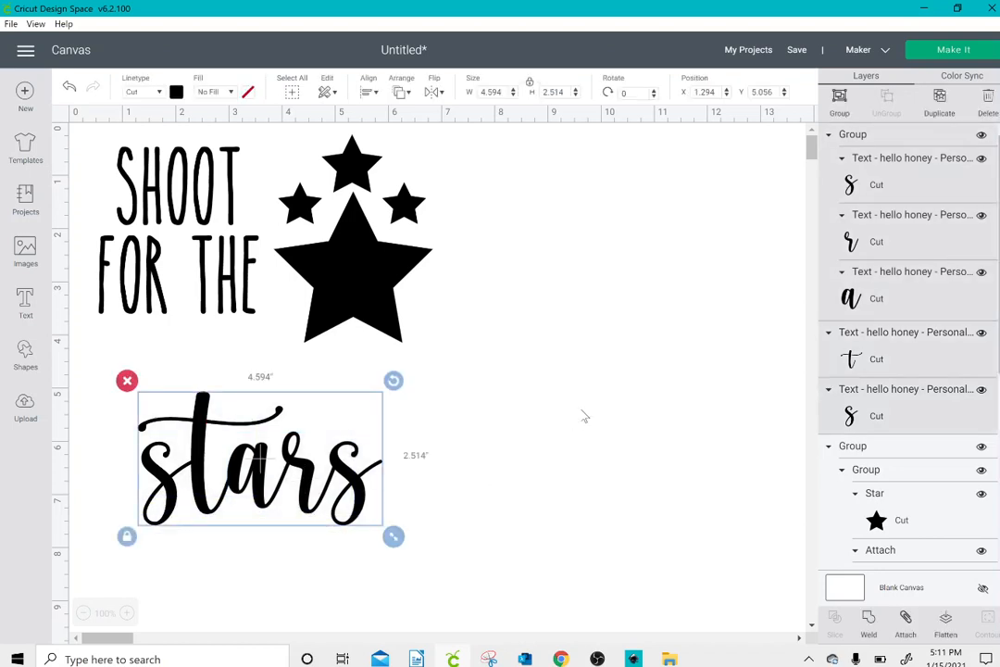
pyautogui.click(840, 102)
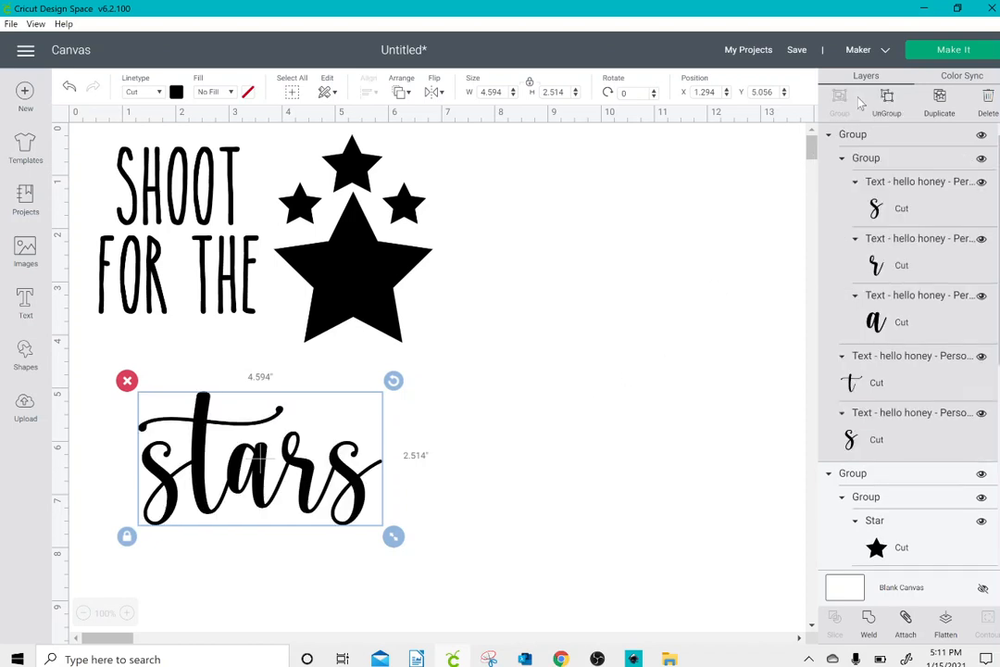
pyautogui.click(924, 52)
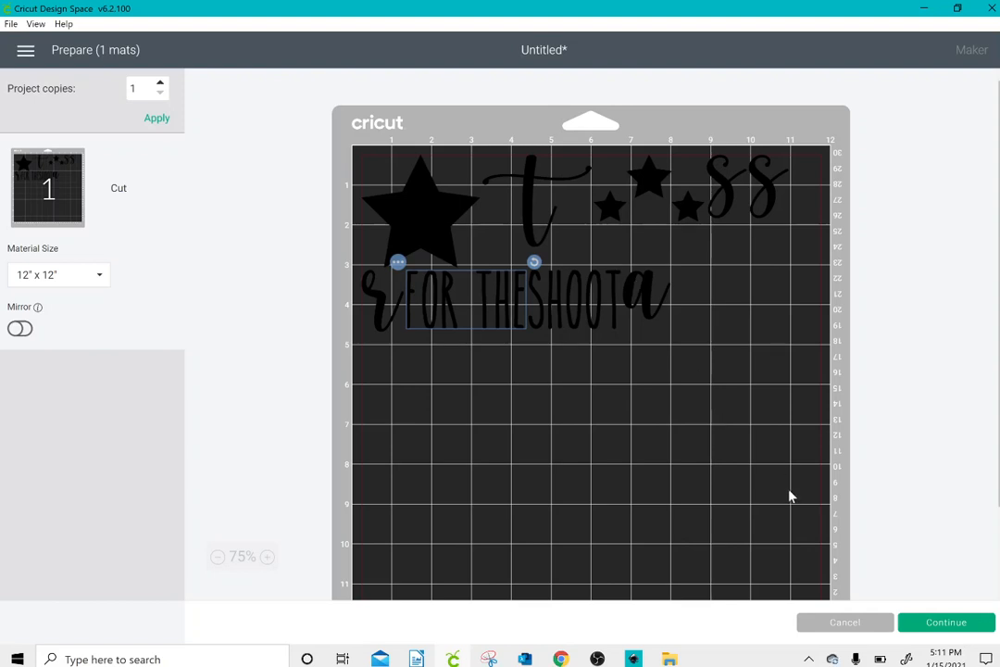
# Step: Return from the mat preview to the canvas and attach the letters of "stars" together
pyautogui.click(839, 624)
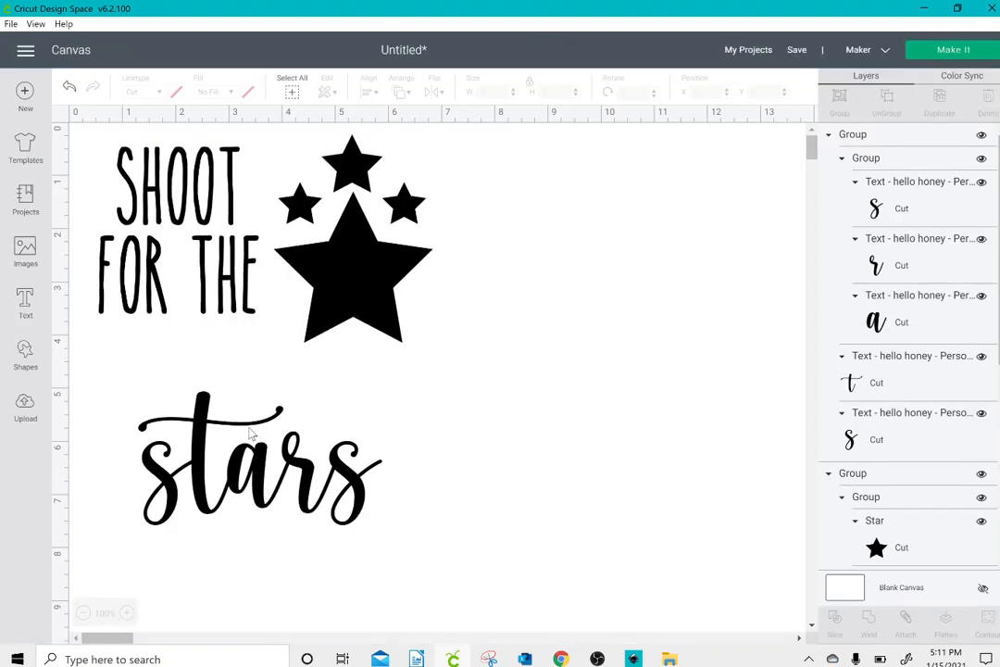
pyautogui.moveTo(117, 399); pyautogui.dragTo(440, 554)
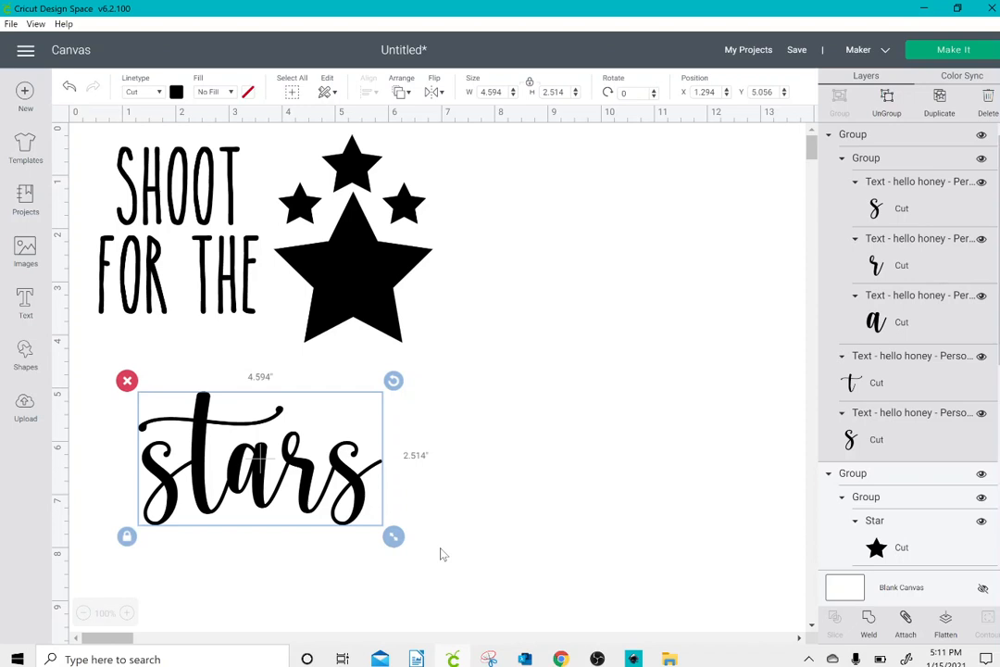
pyautogui.click(906, 625)
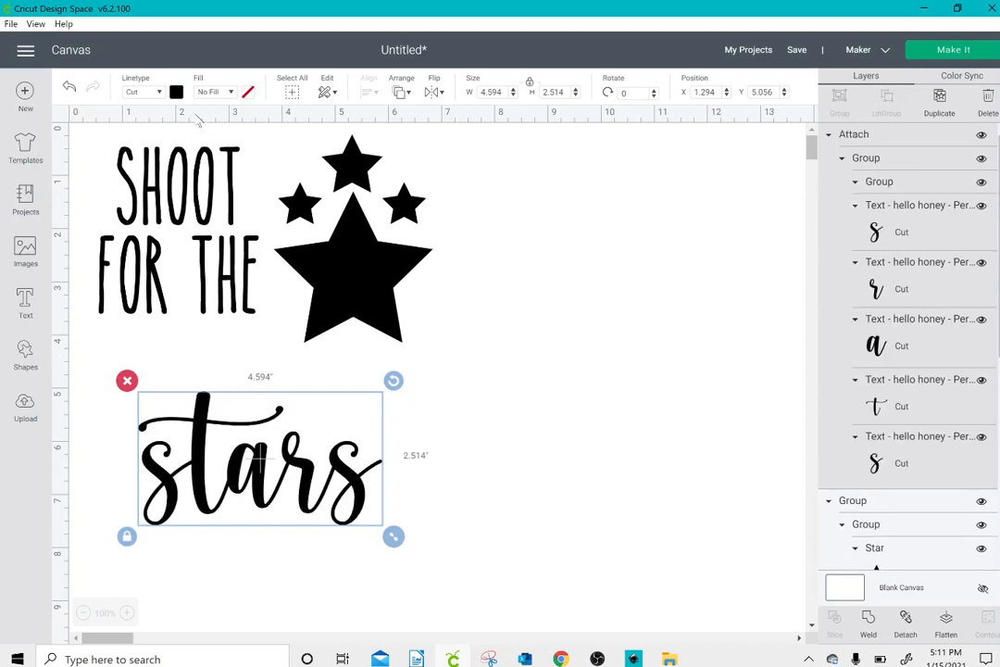
# Step: Recolour "stars" yellow, place it at about X 0.77, Y 4.03, and enlarge it to about 10.4 by 5.69 inches
pyautogui.click(176, 91)
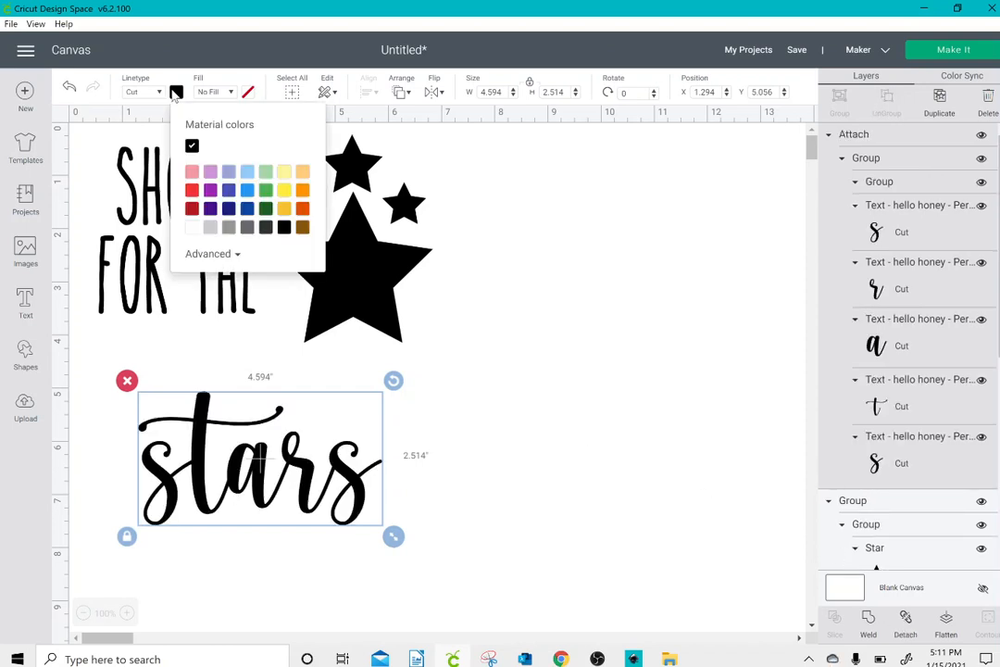
pyautogui.click(283, 190)
pyautogui.moveTo(333, 445); pyautogui.dragTo(305, 388)
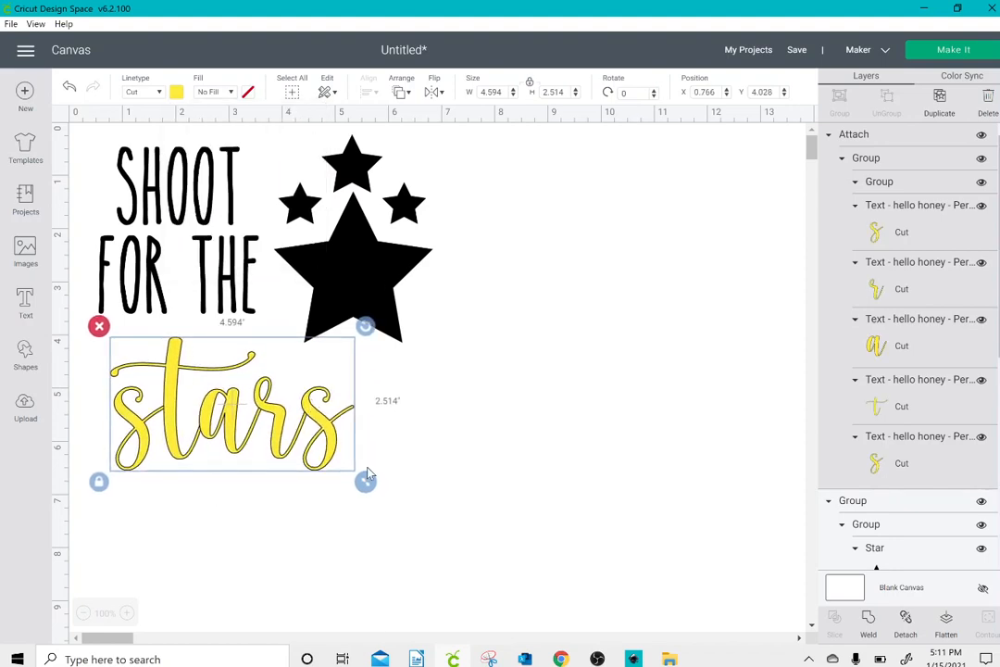
pyautogui.moveTo(365, 478); pyautogui.dragTo(673, 563)
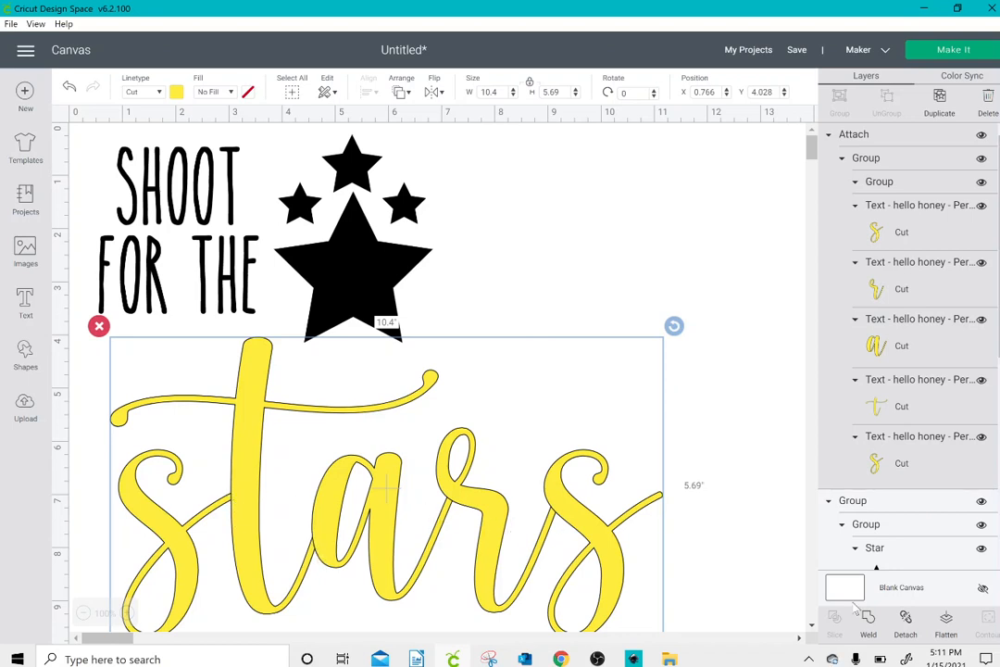
# Step: Weld the letters of "stars" into one shape, then shrink it to about 5.05 inches wide at about X 0.42, Y 4
pyautogui.click(874, 626)
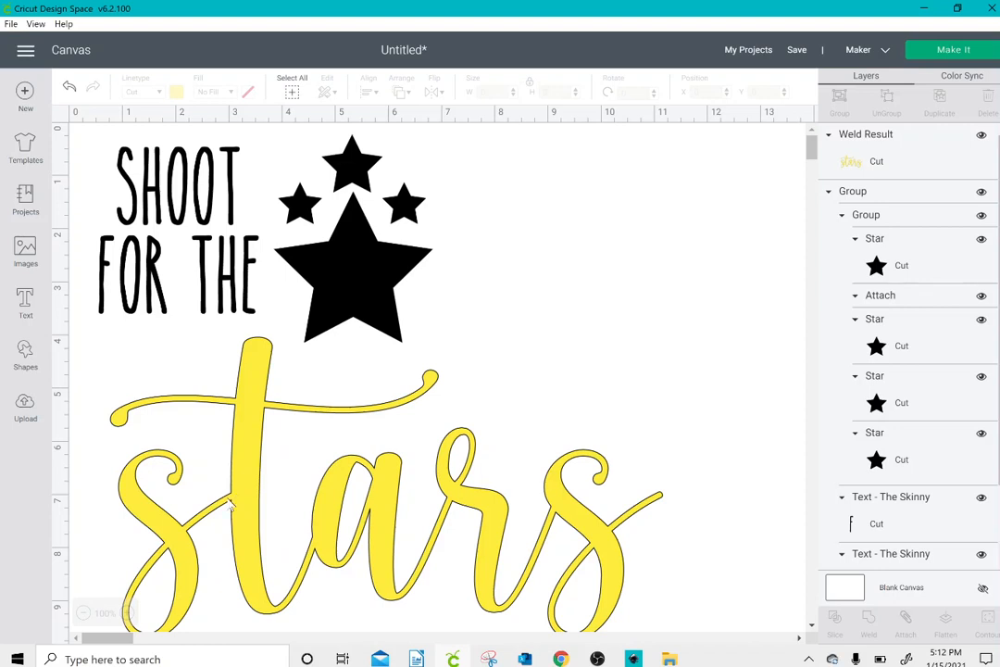
pyautogui.moveTo(241, 530); pyautogui.dragTo(218, 493)
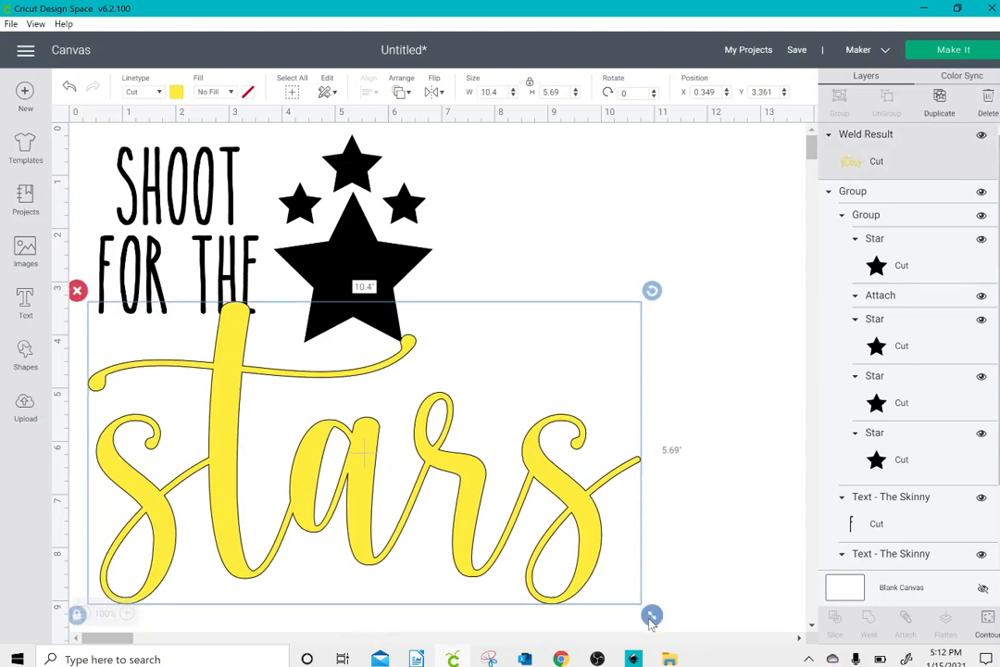
pyautogui.moveTo(652, 615); pyautogui.dragTo(361, 495)
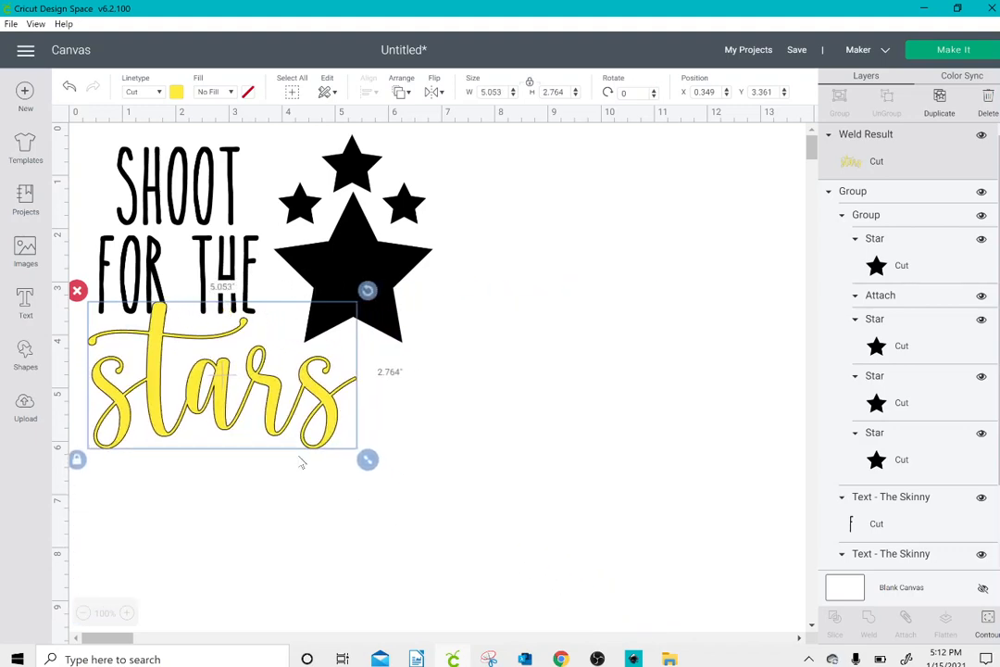
pyautogui.click(300, 467)
pyautogui.moveTo(290, 432); pyautogui.dragTo(295, 463)
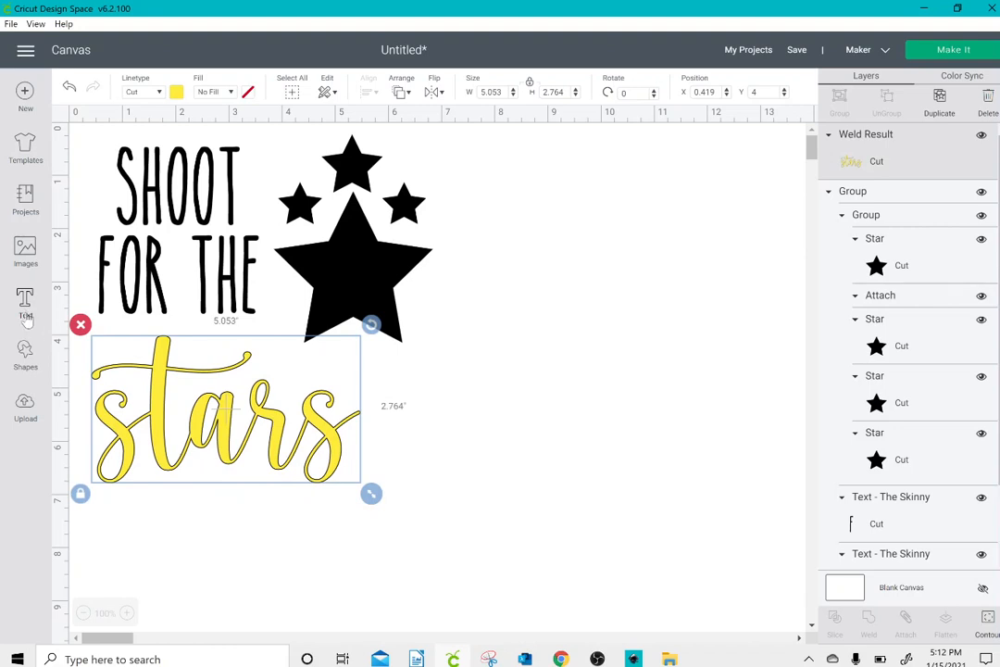
# Step: Add a circle to the empty canvas area beside the design, at about X 8.83, Y 0.92
pyautogui.click(25, 355)
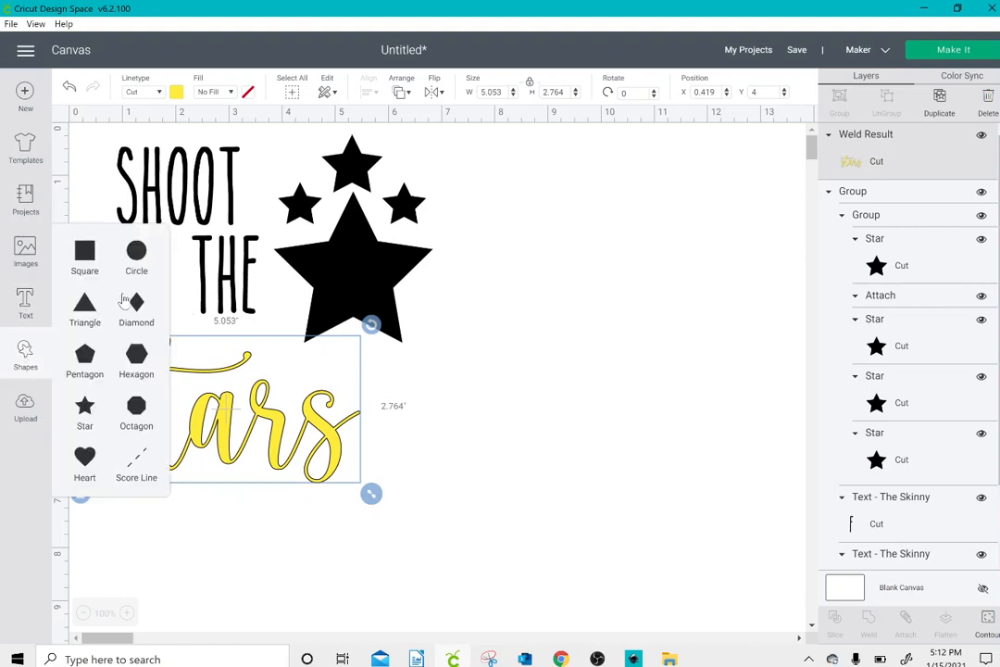
pyautogui.click(136, 257)
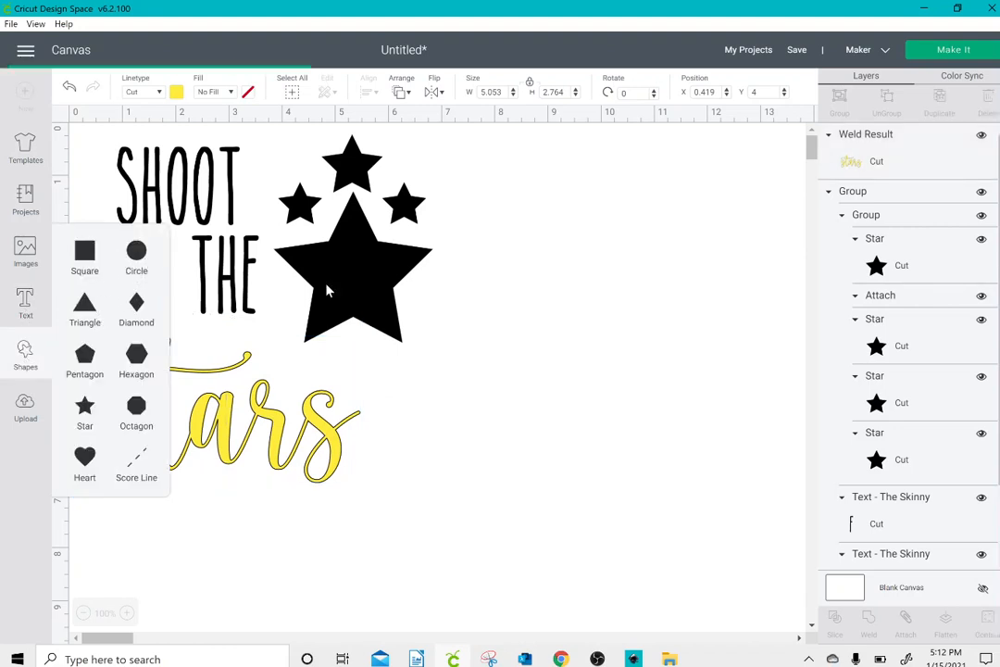
pyautogui.moveTo(301, 334); pyautogui.dragTo(638, 251)
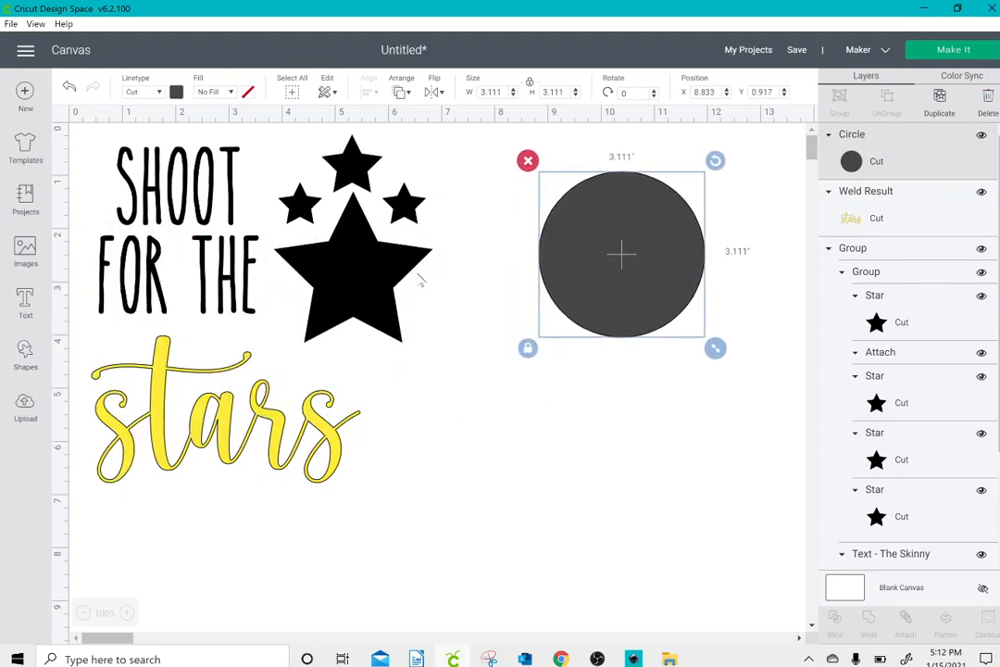
# Step: Add a square, unlock its proportions, reshape it into a tall narrow bar, and overlap its upper end with the circle
pyautogui.click(25, 355)
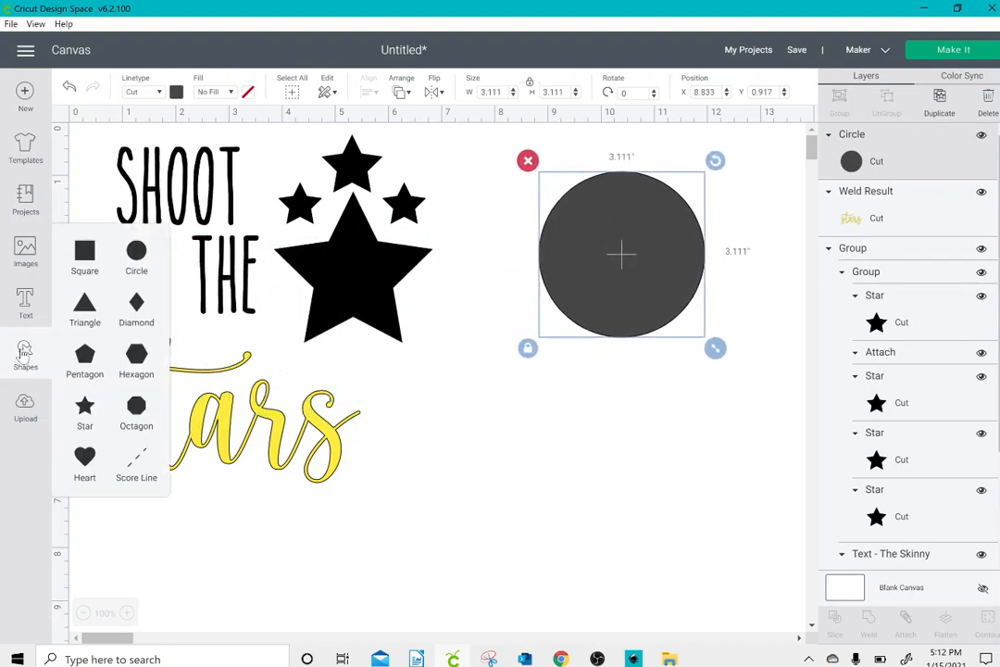
pyautogui.click(84, 257)
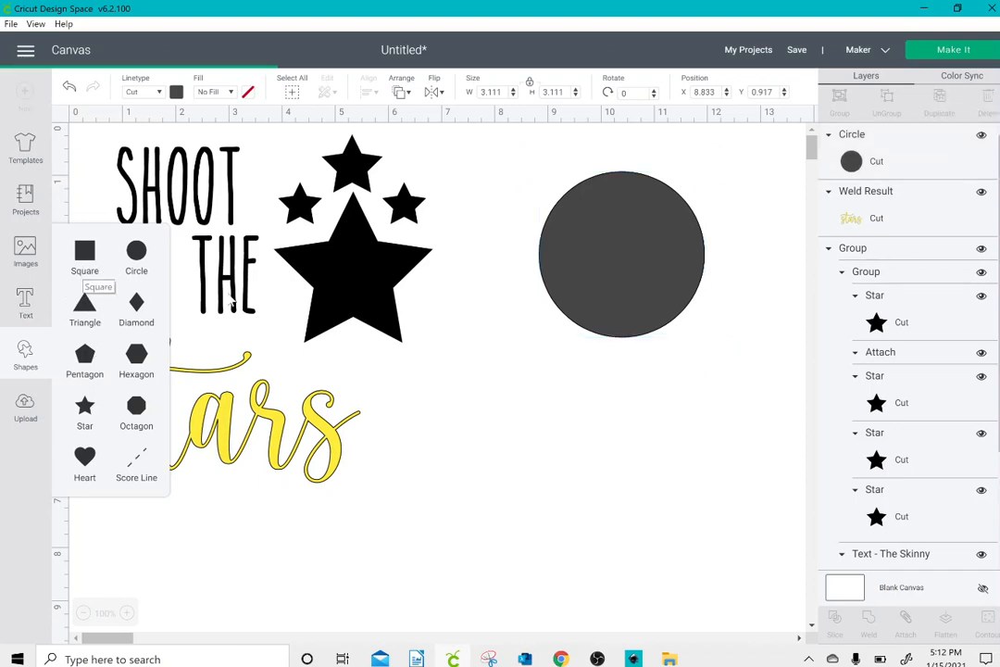
pyautogui.moveTo(281, 437); pyautogui.dragTo(520, 437)
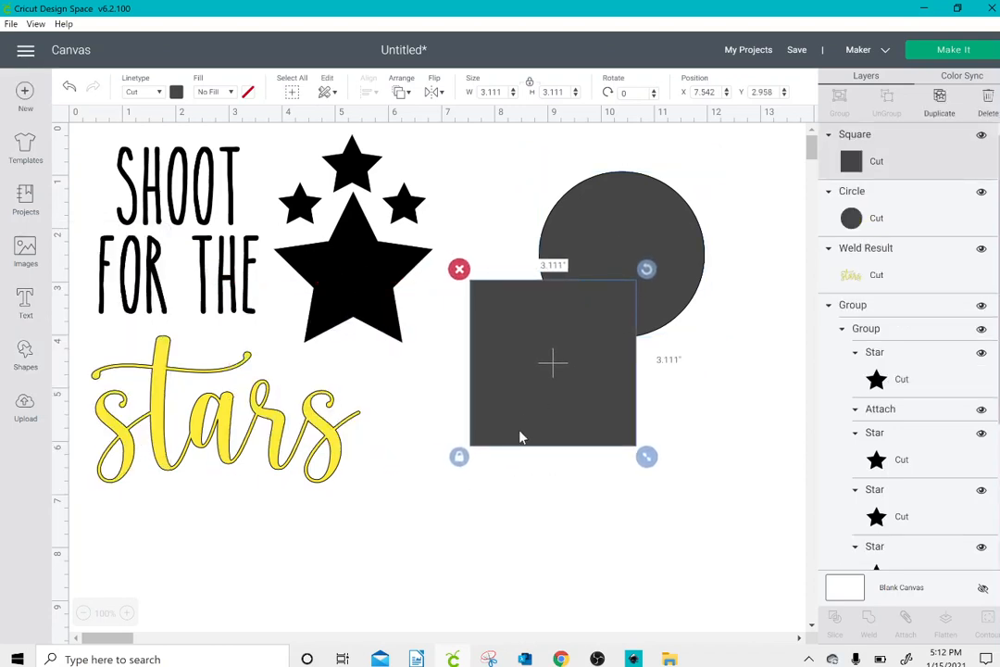
pyautogui.click(460, 456)
pyautogui.moveTo(646, 456); pyautogui.dragTo(497, 593)
pyautogui.moveTo(468, 527); pyautogui.dragTo(624, 540)
pyautogui.click(703, 529)
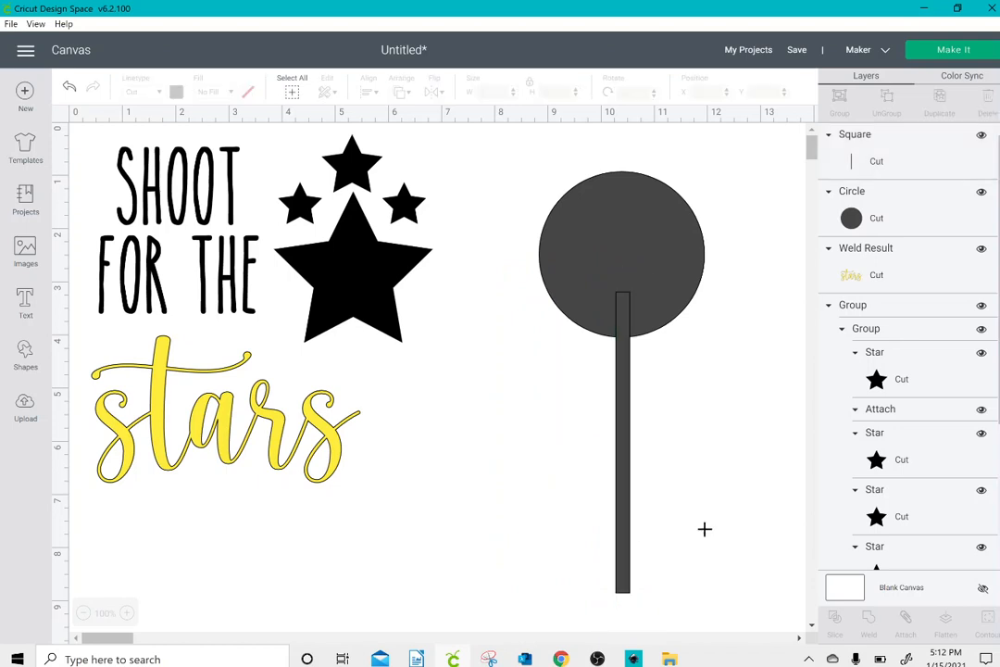
# Step: Attach the circle and the bar, then weld them into a single lollipop shape
pyautogui.moveTo(704, 529); pyautogui.dragTo(515, 220)
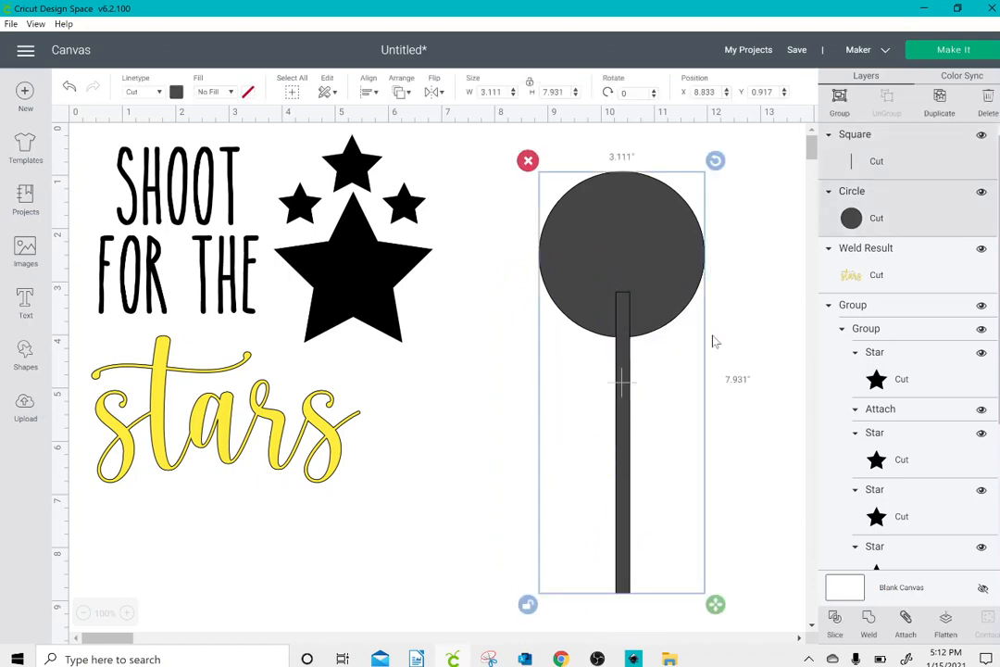
pyautogui.click(906, 616)
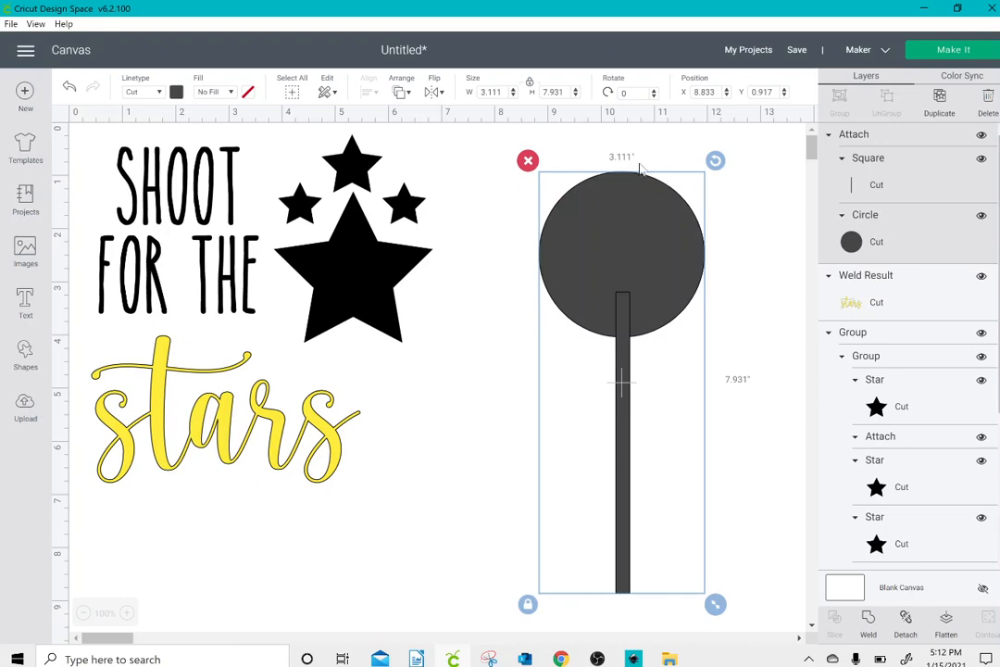
pyautogui.scroll(-1, 623, 415)
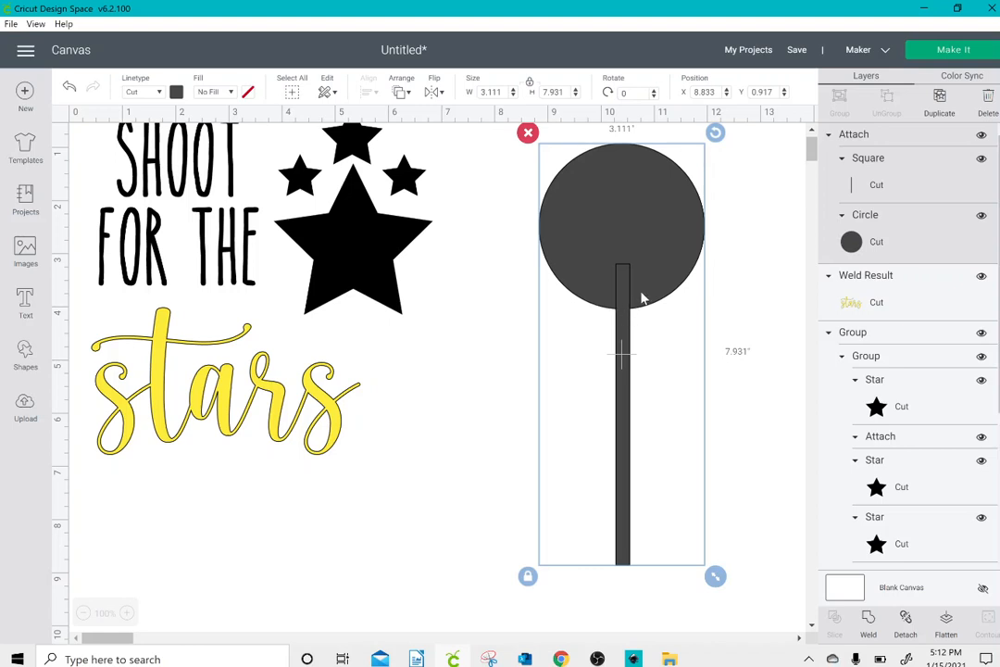
pyautogui.click(870, 622)
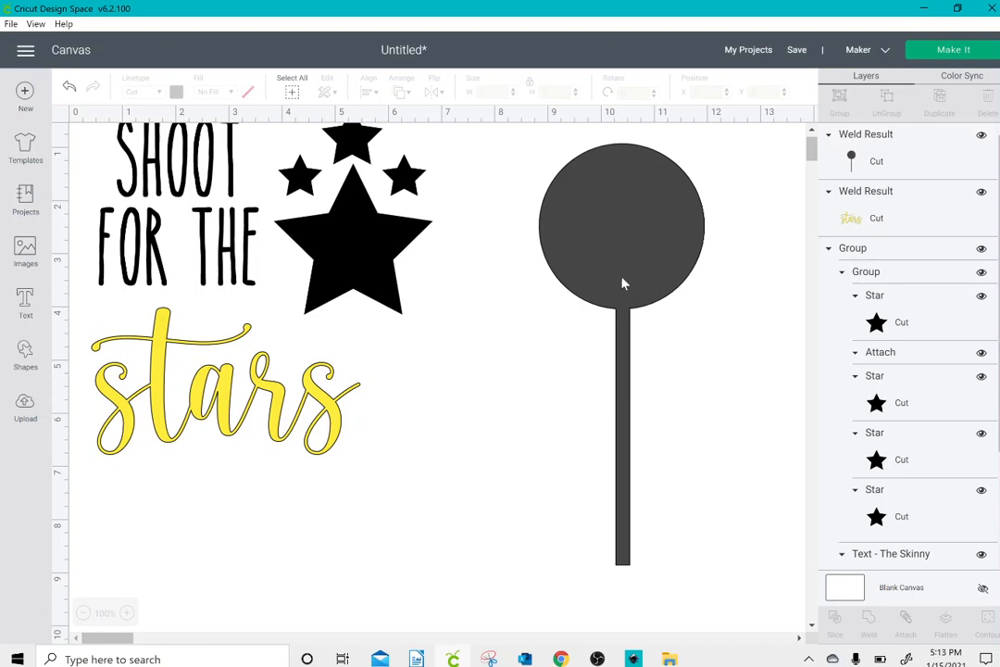
# Step: Delete the welded lollipop shape
pyautogui.click(625, 239)
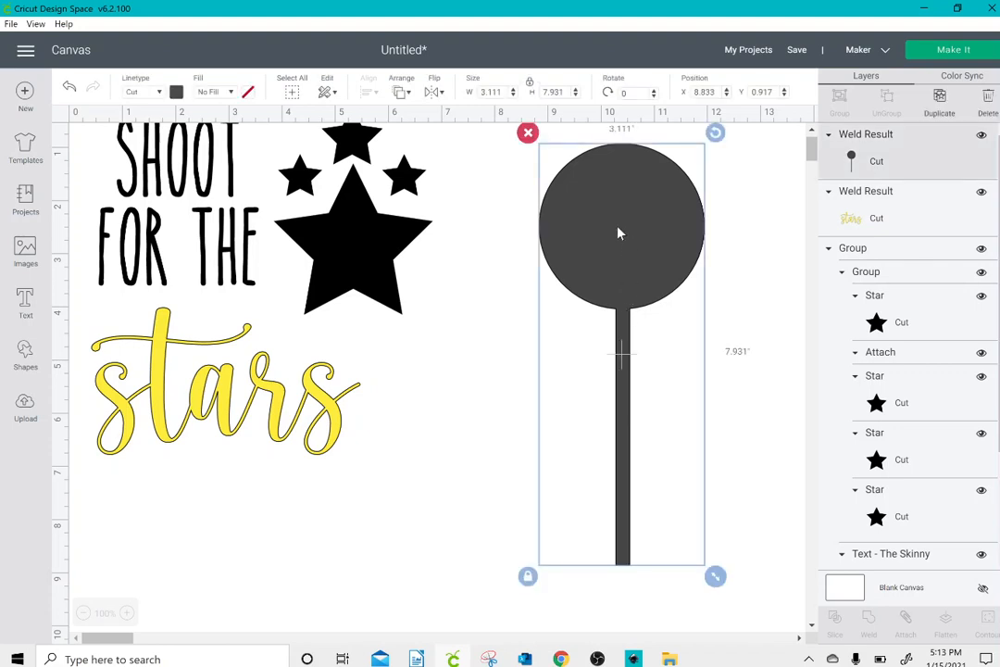
pyautogui.click(527, 131)
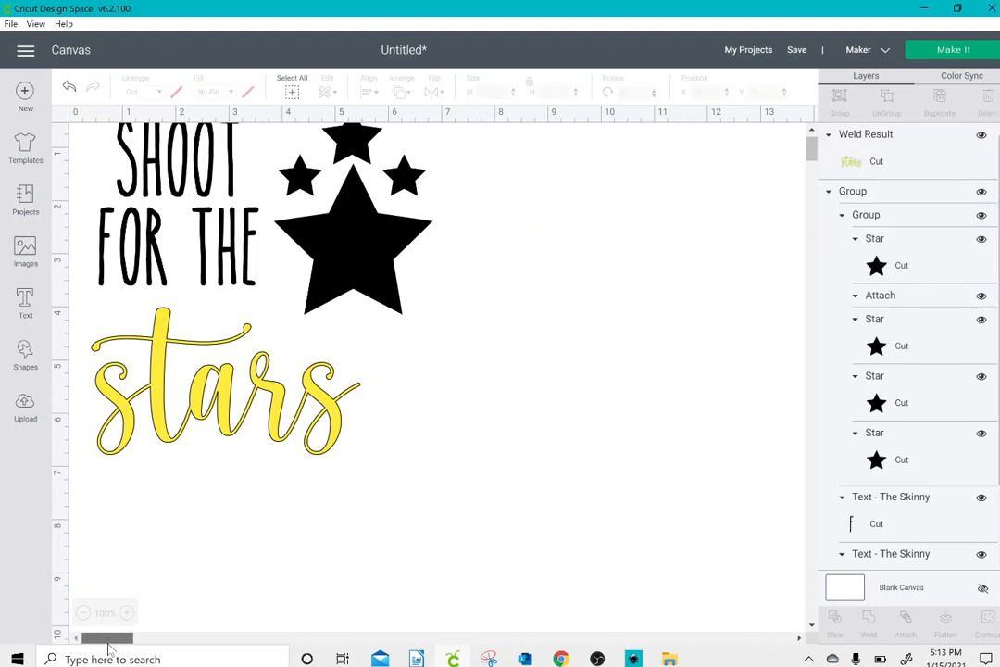
# Step: Shrink "stars" to about 3.4 inches wide and move the whole design to about X 0.82, Y 1.3
pyautogui.click(264, 448)
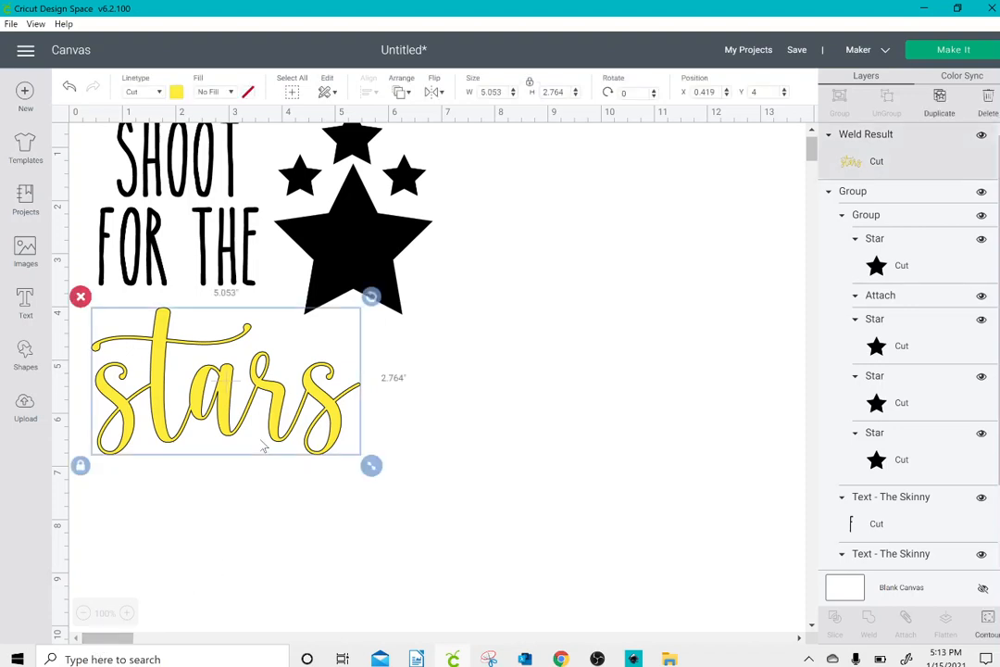
pyautogui.moveTo(369, 476); pyautogui.dragTo(279, 451)
pyautogui.click(394, 349)
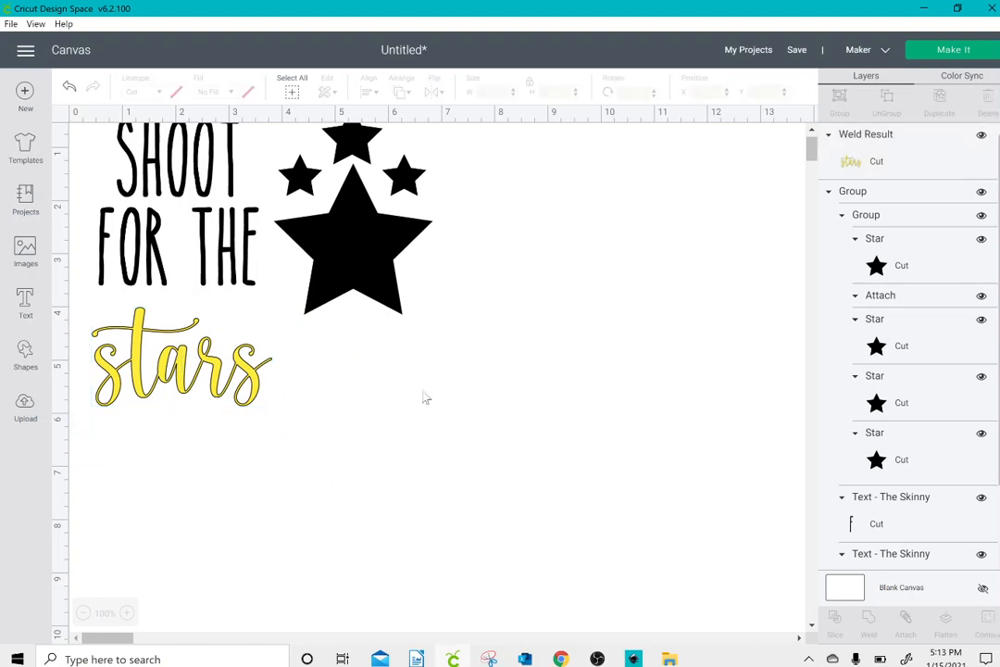
pyautogui.moveTo(77, 148); pyautogui.dragTo(353, 384)
pyautogui.moveTo(324, 296); pyautogui.dragTo(338, 344)
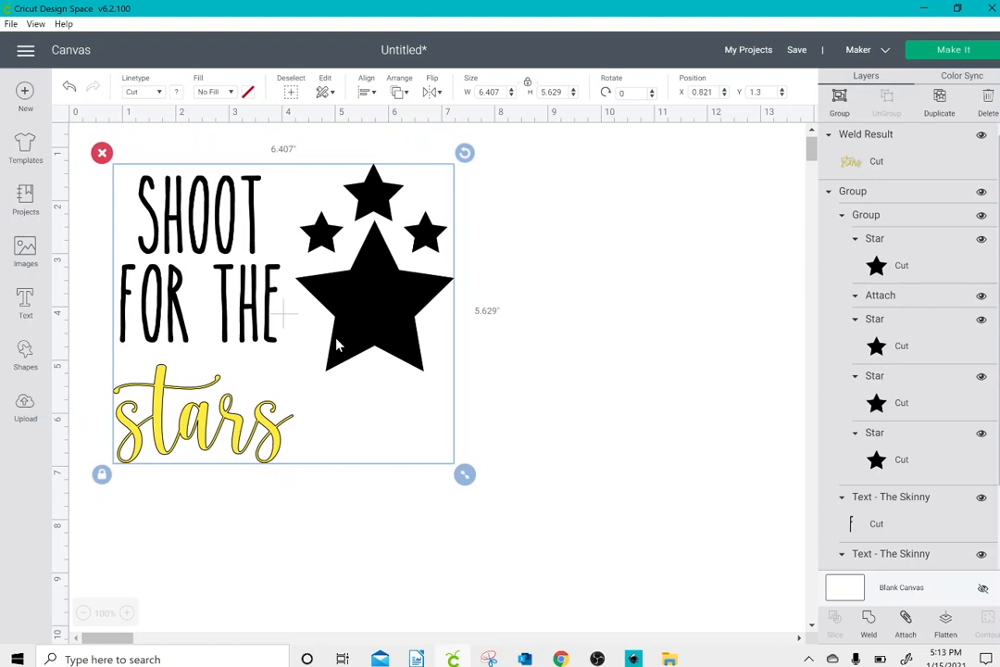
pyautogui.click(498, 357)
# Step: Recolour "stars" black and move it closer under "FOR THE", to about X 0.88, Y 4.88
pyautogui.click(231, 454)
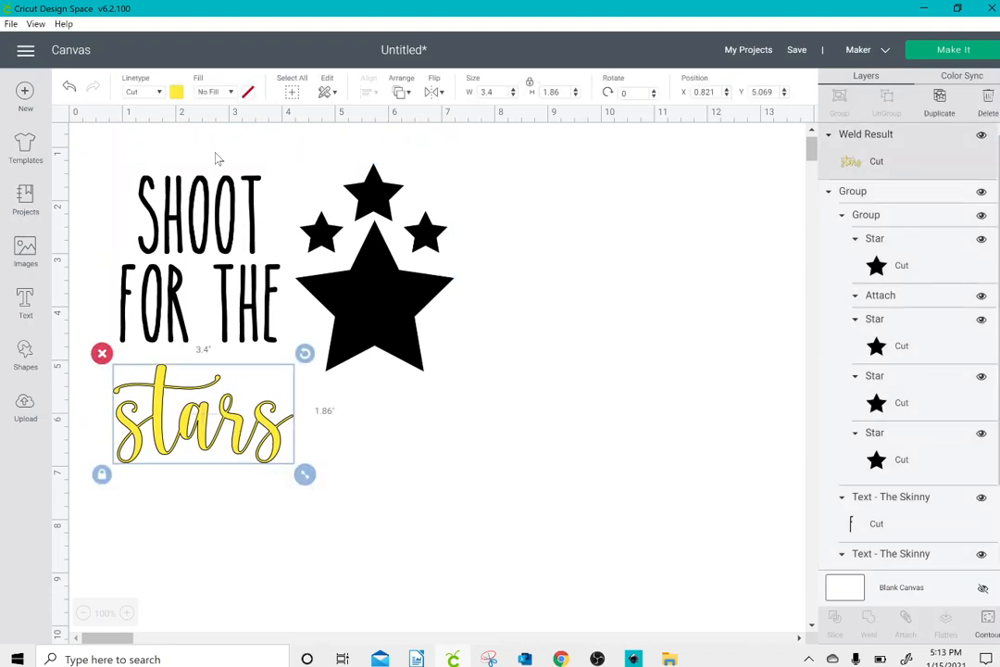
pyautogui.click(177, 92)
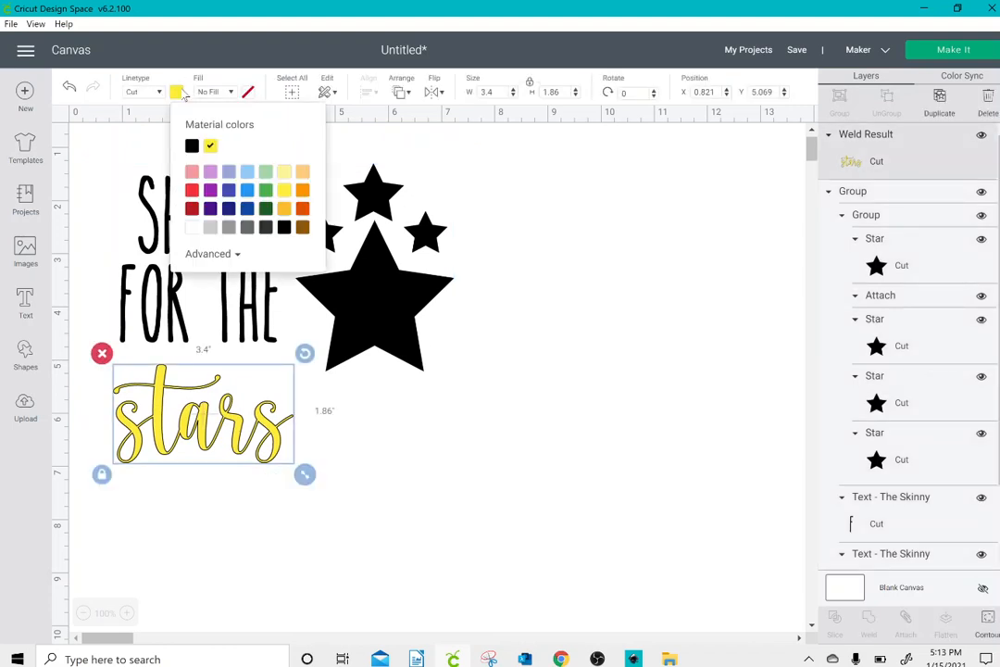
pyautogui.click(191, 145)
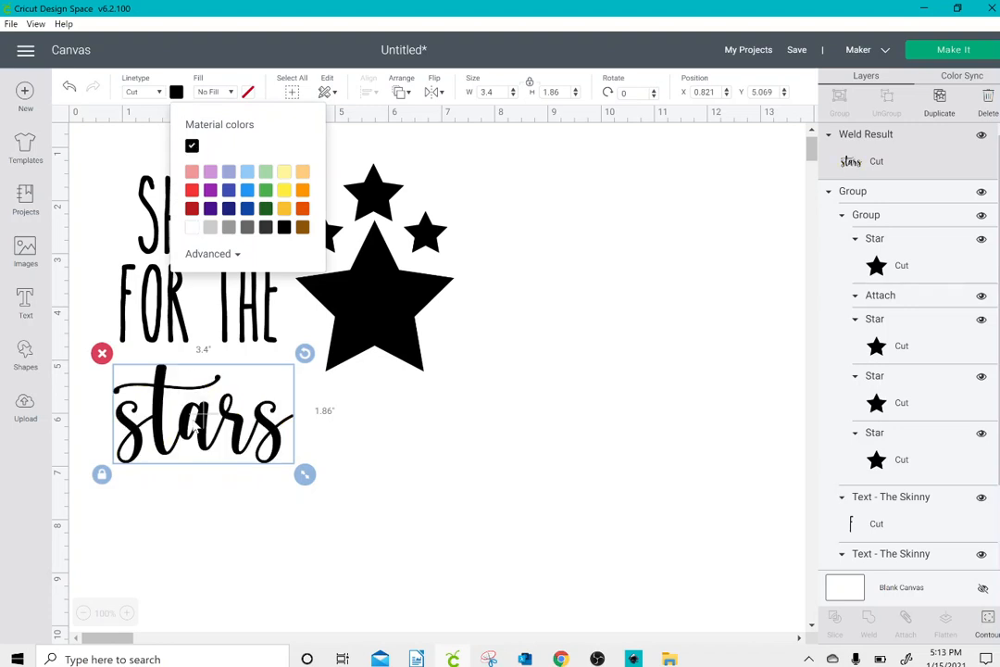
pyautogui.moveTo(197, 423); pyautogui.dragTo(200, 412)
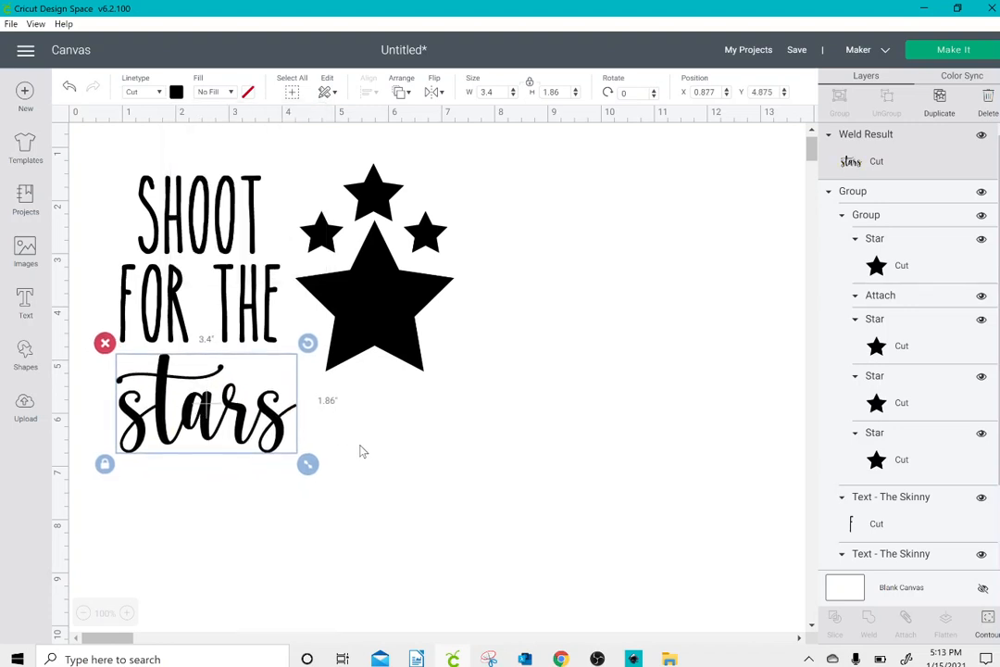
pyautogui.click(364, 453)
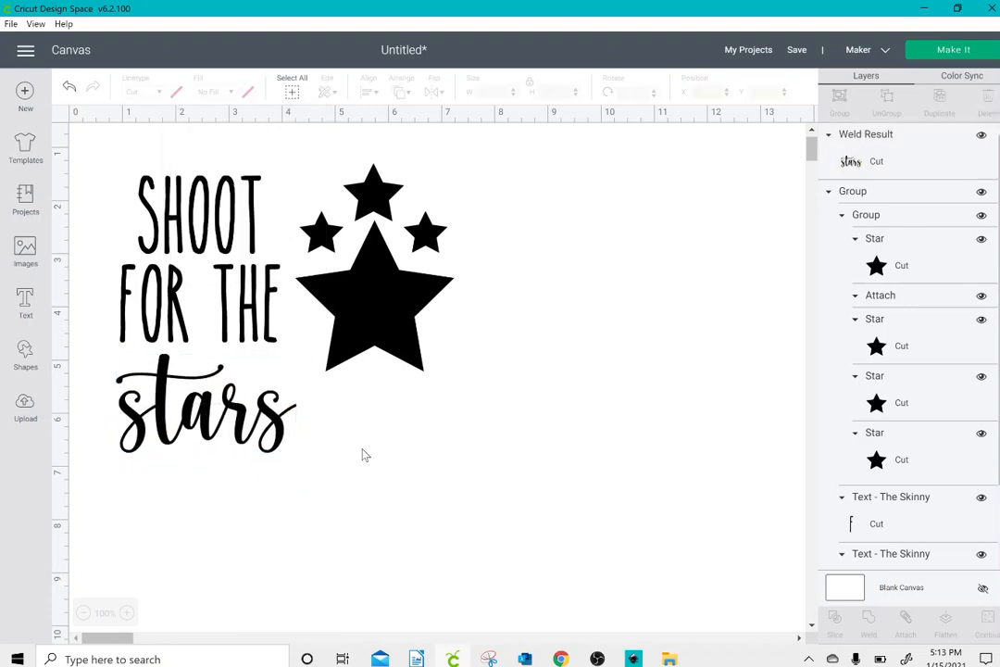
# Step: Ungroup the "SHOOT FOR THE" text from the star shapes and select the star cluster
pyautogui.click(367, 319)
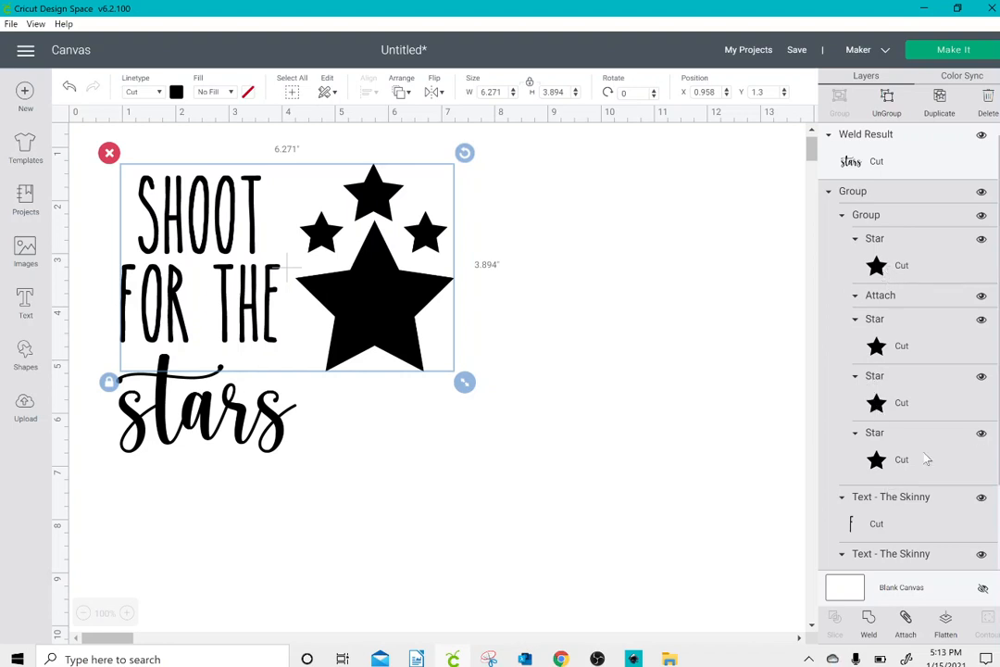
pyautogui.scroll(-2, 892, 418)
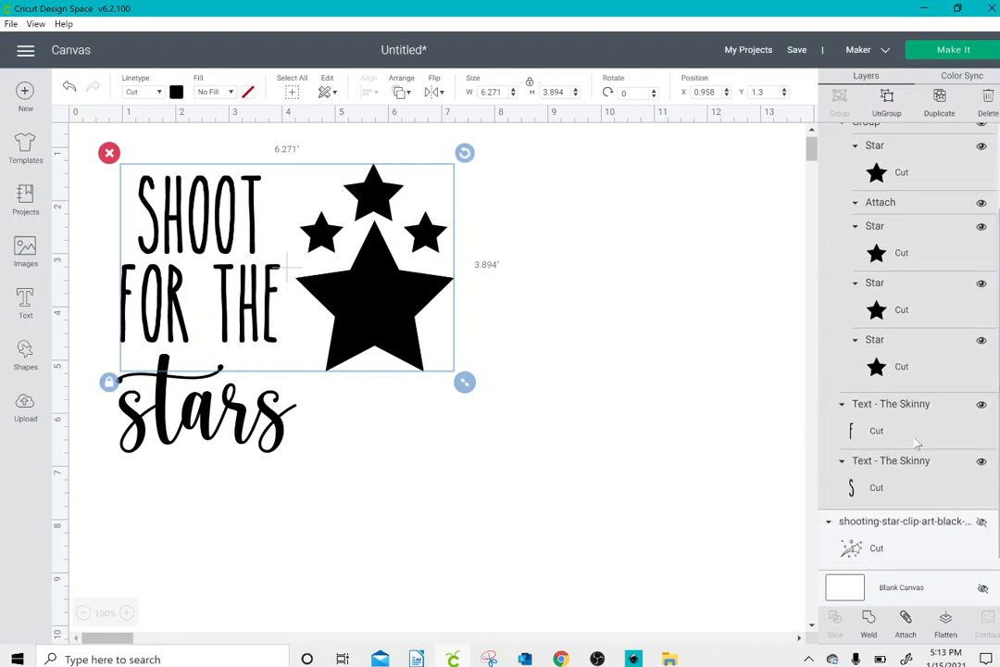
pyautogui.scroll(2, 907, 361)
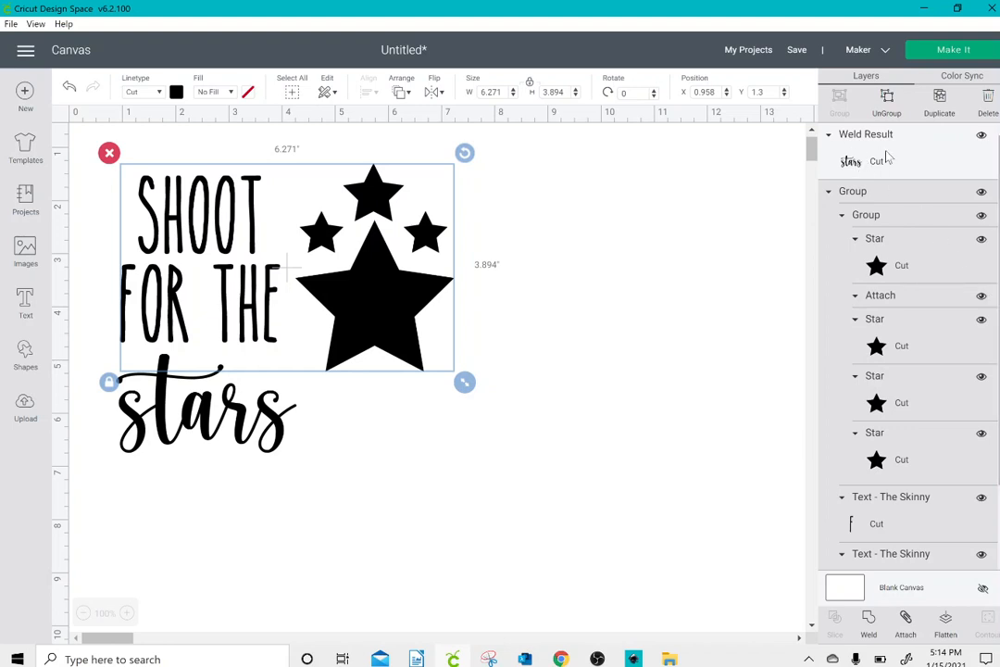
pyautogui.click(525, 266)
pyautogui.click(435, 289)
pyautogui.click(886, 104)
pyautogui.click(384, 309)
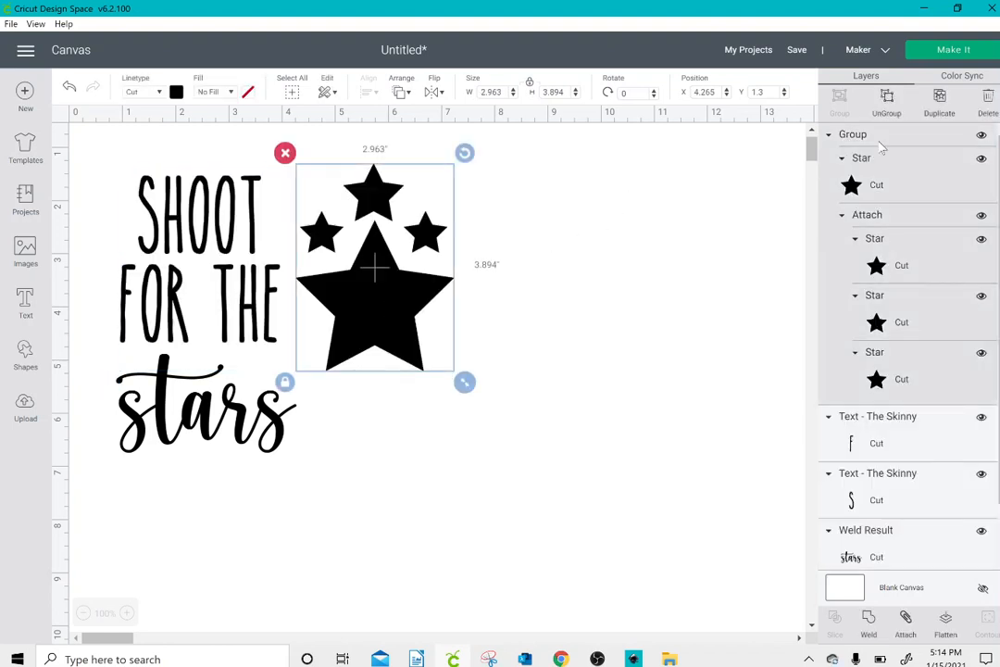
# Step: Ungroup the star cluster and nudge the large black star to about X 4.28, Y 2.47
pyautogui.click(887, 107)
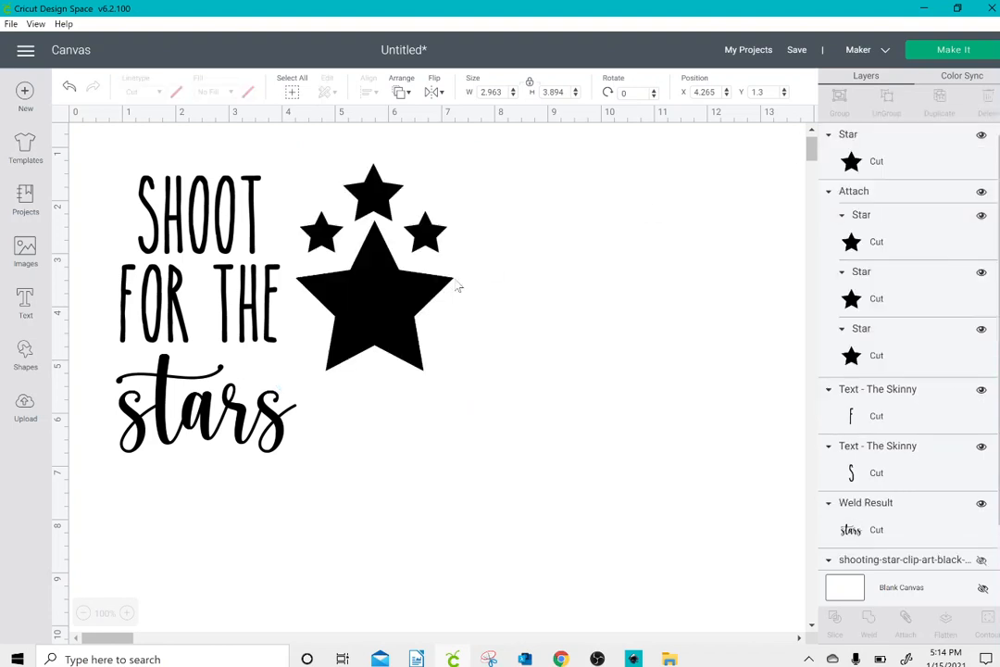
pyautogui.click(405, 293)
pyautogui.moveTo(405, 293)
pyautogui.mouseDown()
pyautogui.moveTo(400, 315)
pyautogui.moveTo(407, 292)
pyautogui.mouseUp()
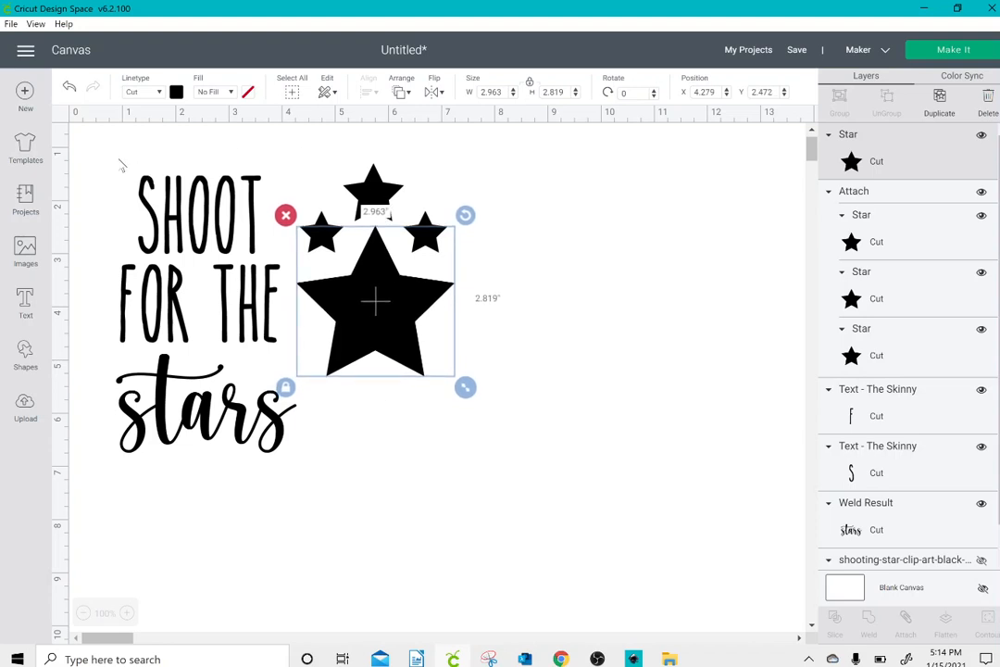
# Step: Try welding all the lettering and stars into one shape, and undo the weld
pyautogui.moveTo(108, 157); pyautogui.dragTo(496, 483)
pyautogui.click(872, 626)
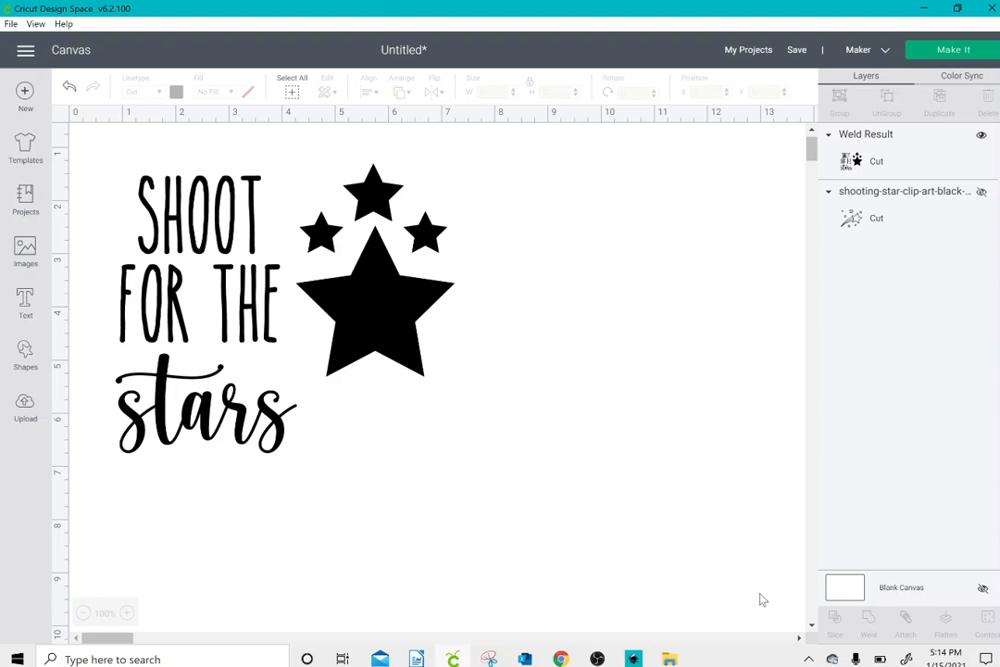
pyautogui.click(68, 88)
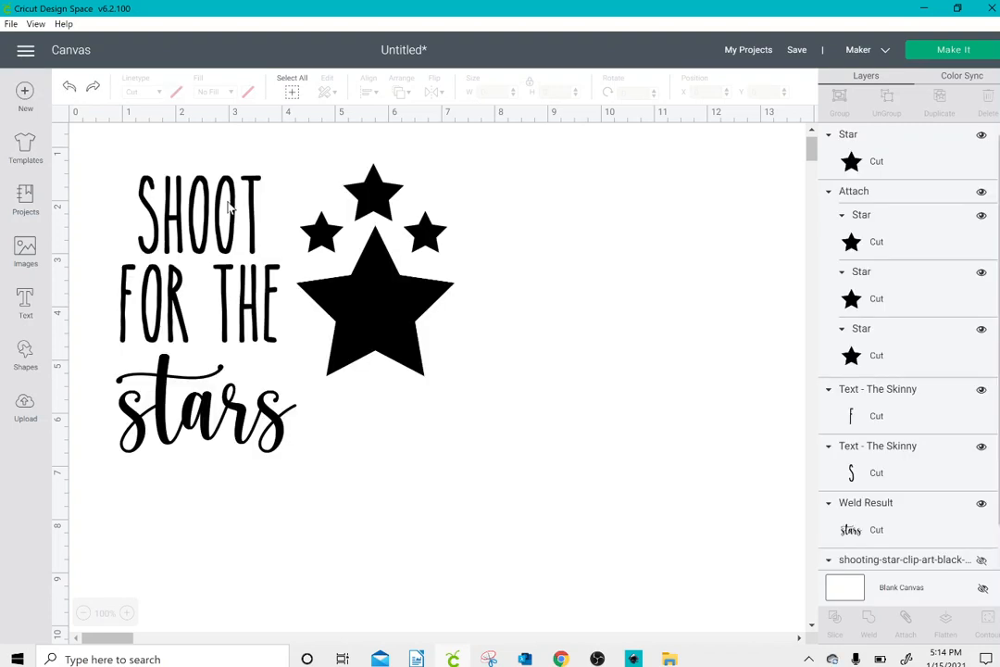
# Step: Add a new yellow star beside the design, at about X 8.14, Y 2.47
pyautogui.click(370, 298)
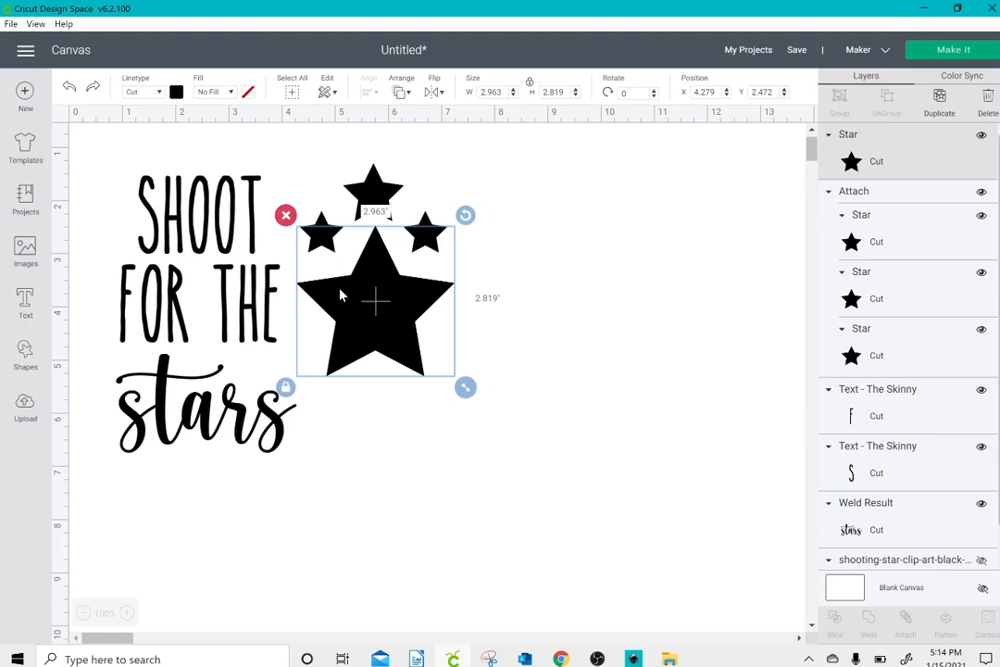
pyautogui.click(25, 352)
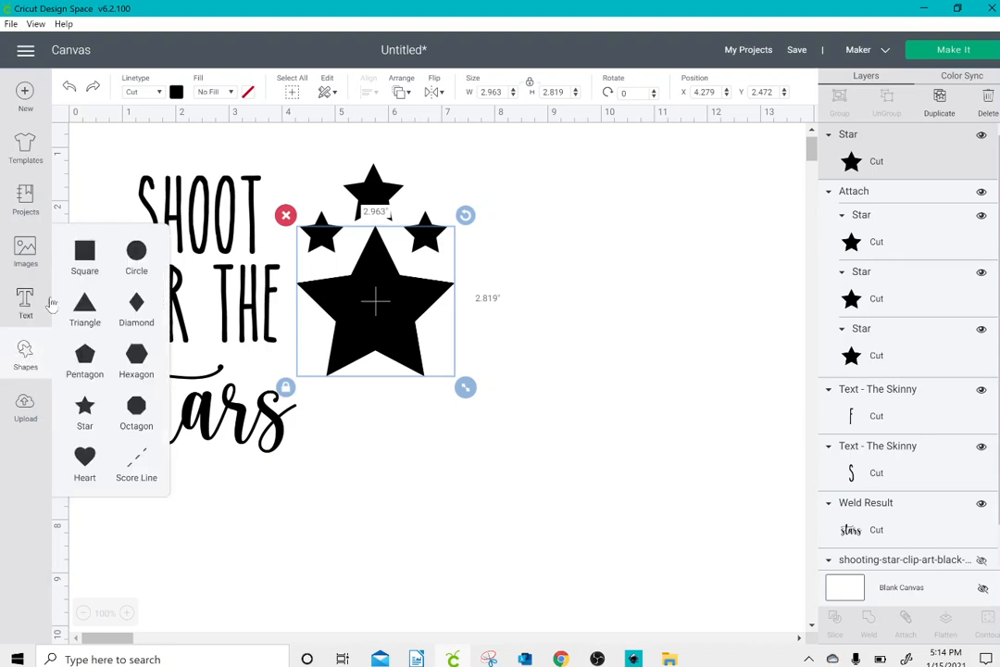
pyautogui.click(86, 409)
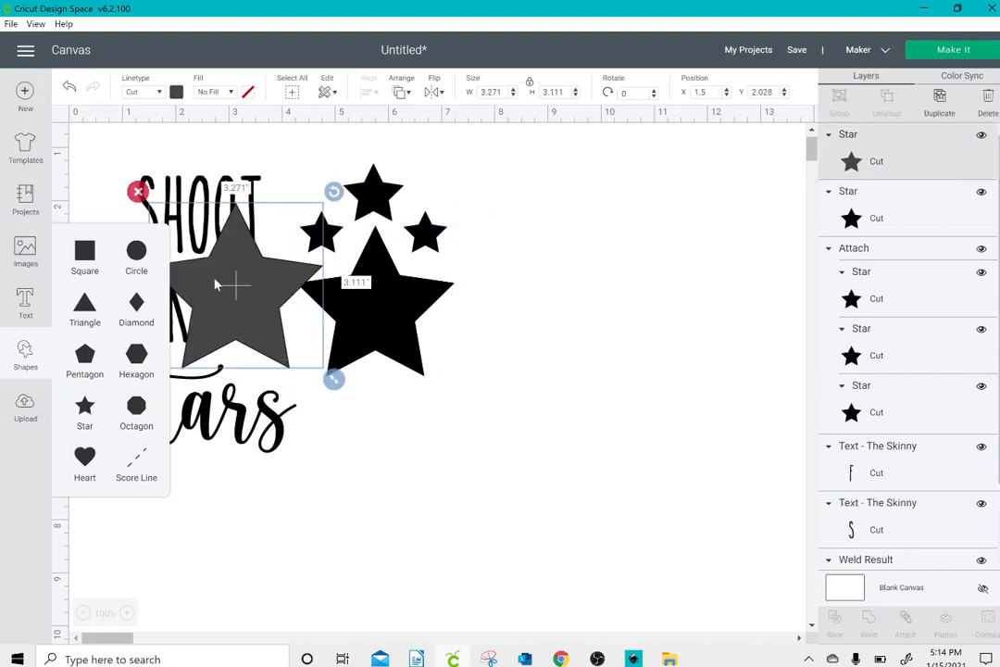
pyautogui.moveTo(214, 285); pyautogui.dragTo(567, 306)
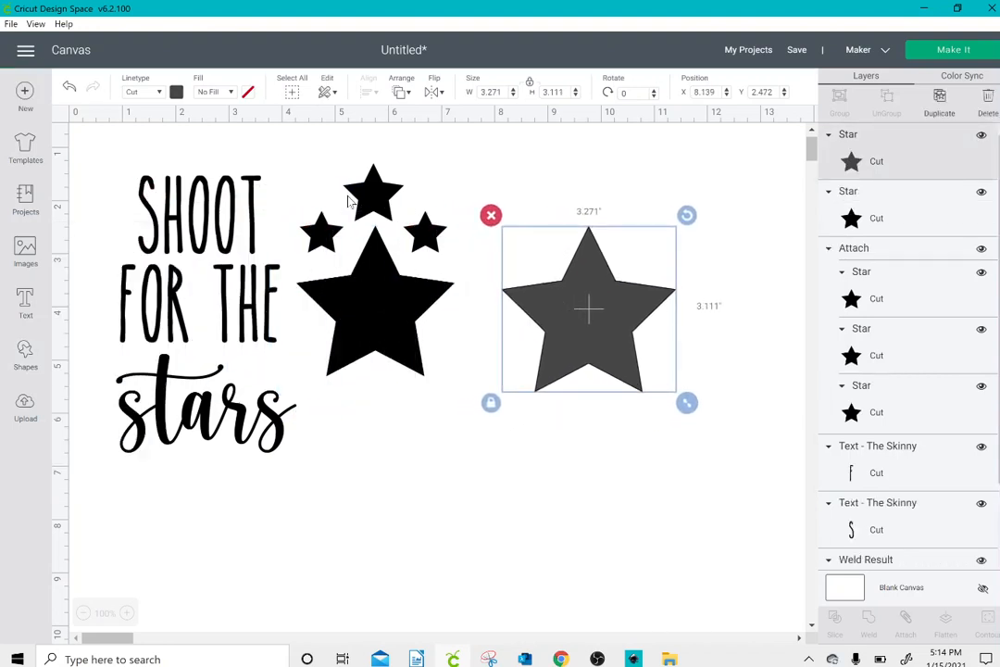
pyautogui.click(175, 93)
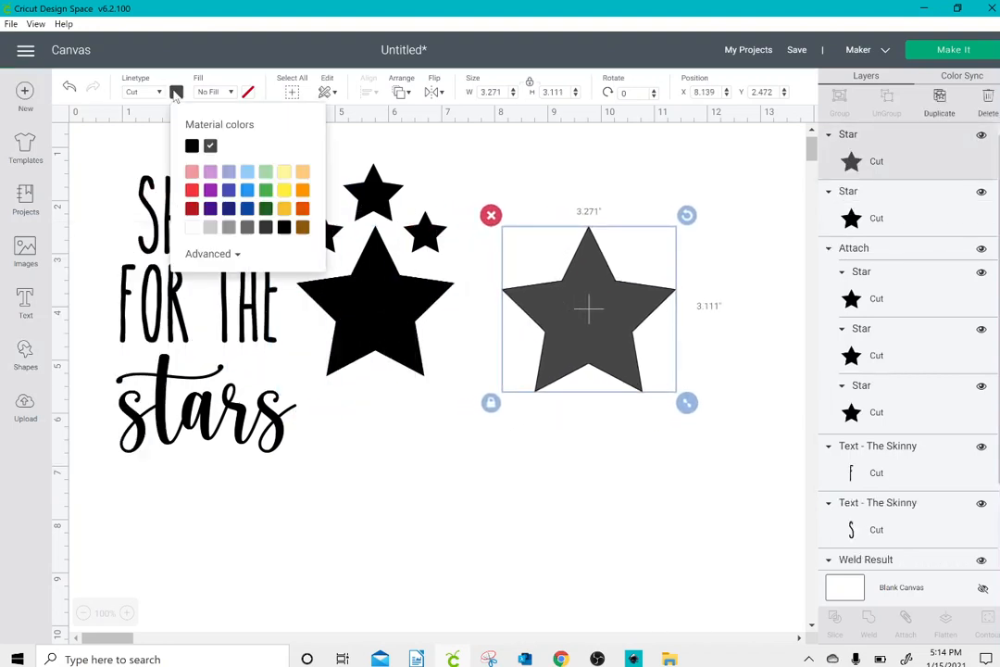
pyautogui.click(284, 190)
pyautogui.click(592, 188)
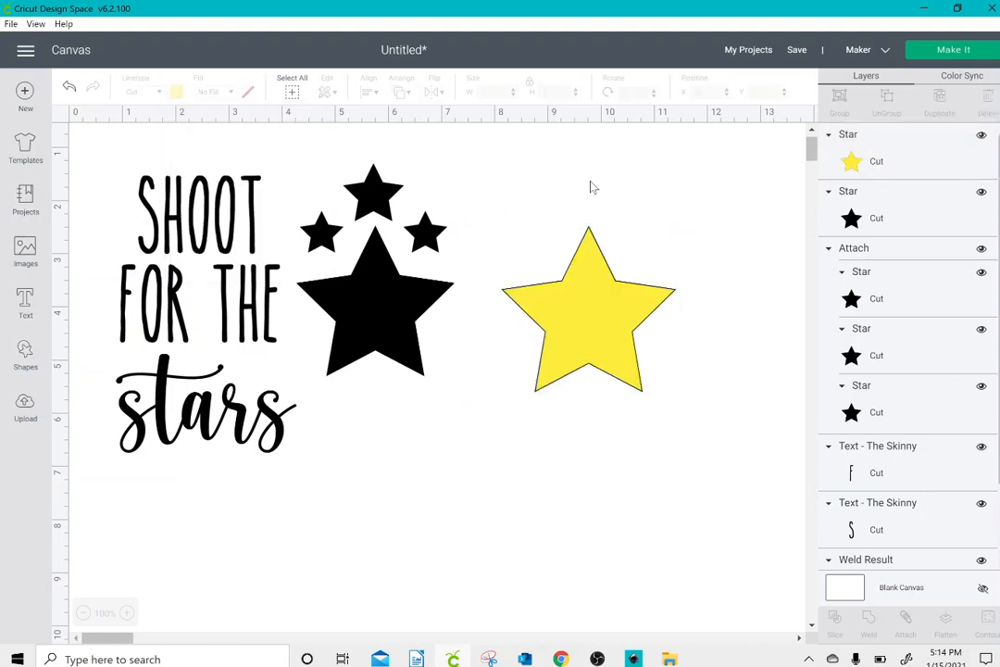
# Step: Shrink the yellow star to about 2.59 inches wide and center it on the large black star
pyautogui.click(616, 362)
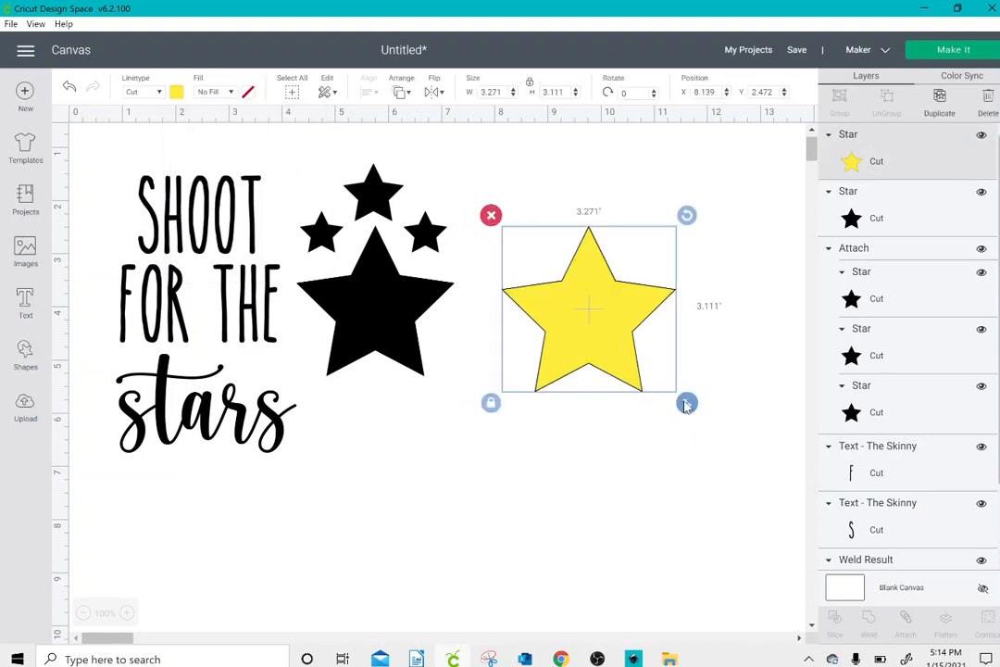
pyautogui.moveTo(687, 401); pyautogui.dragTo(647, 368)
pyautogui.moveTo(582, 294); pyautogui.dragTo(387, 310)
pyautogui.moveTo(368, 426); pyautogui.dragTo(389, 318)
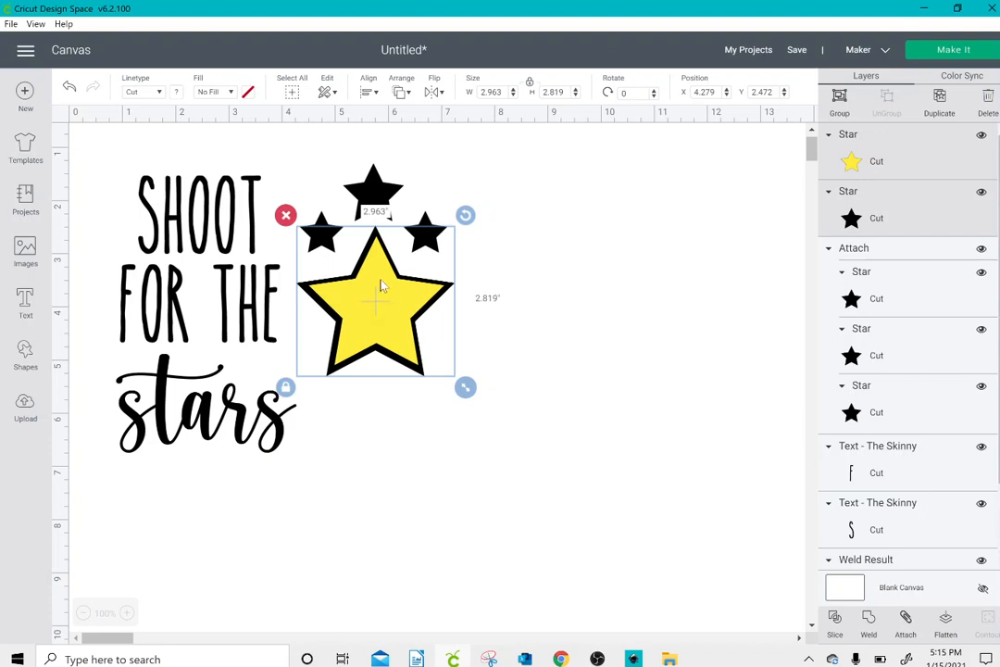
pyautogui.click(368, 93)
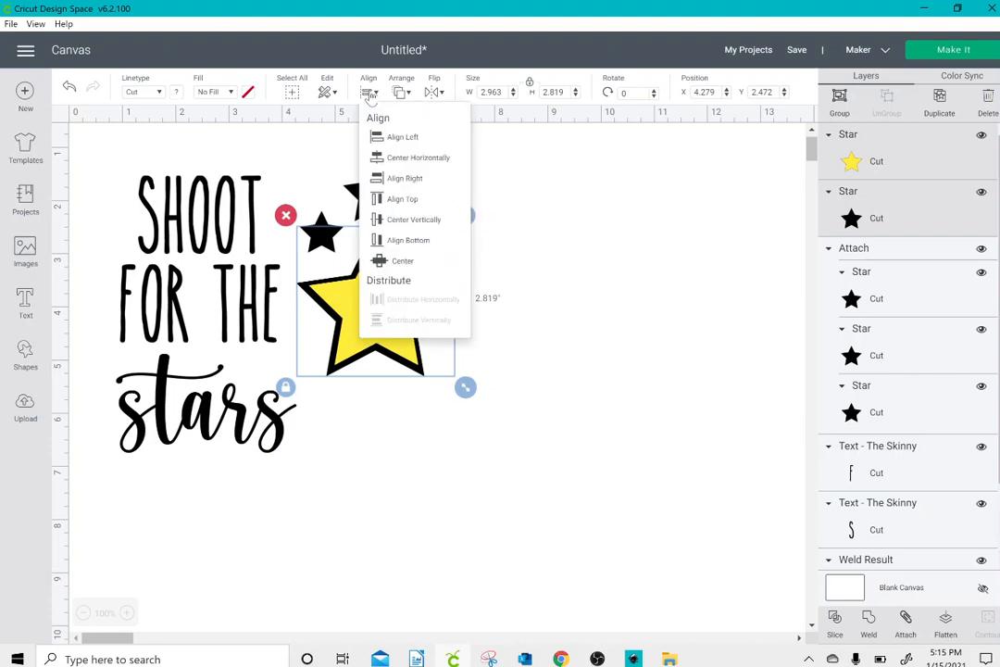
pyautogui.click(404, 262)
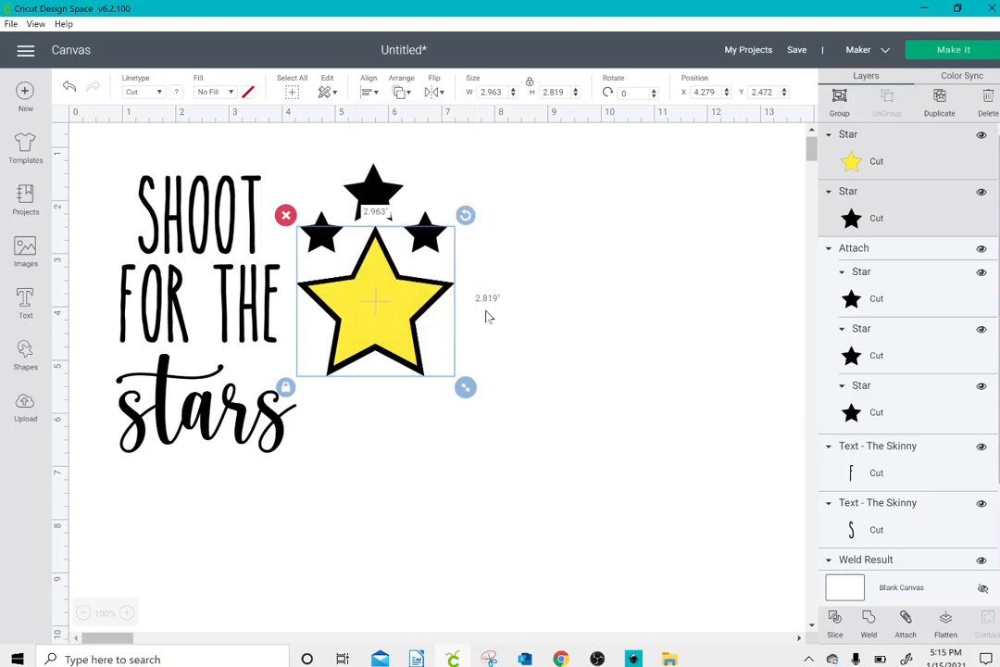
pyautogui.click(504, 345)
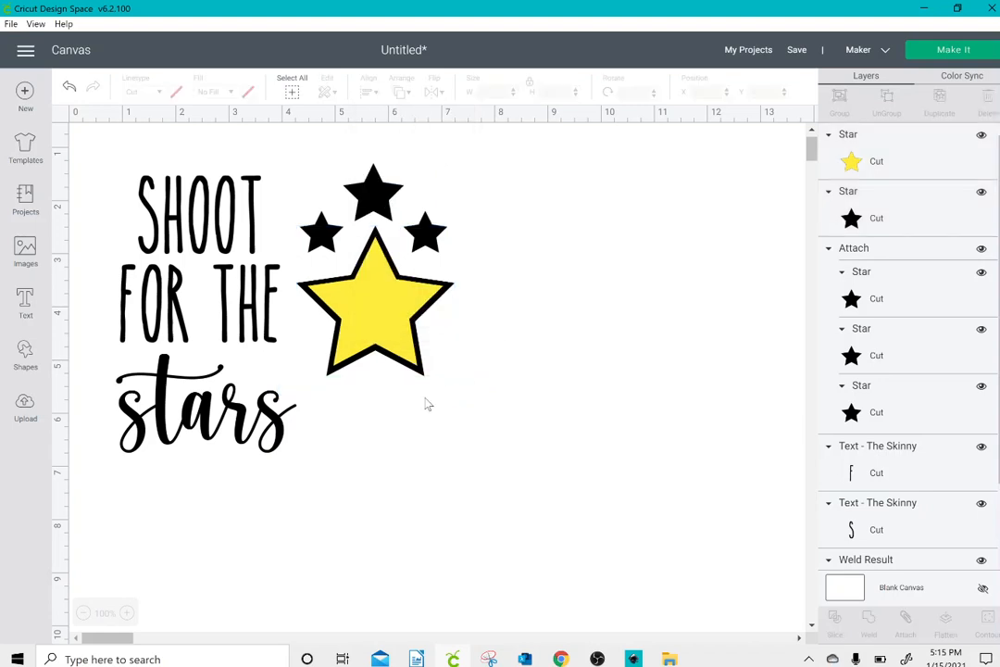
# Step: Slice the large black star with the yellow star and move both cut-out stars aside, the black one to about X 10.15, Y 1.34
pyautogui.click(392, 338)
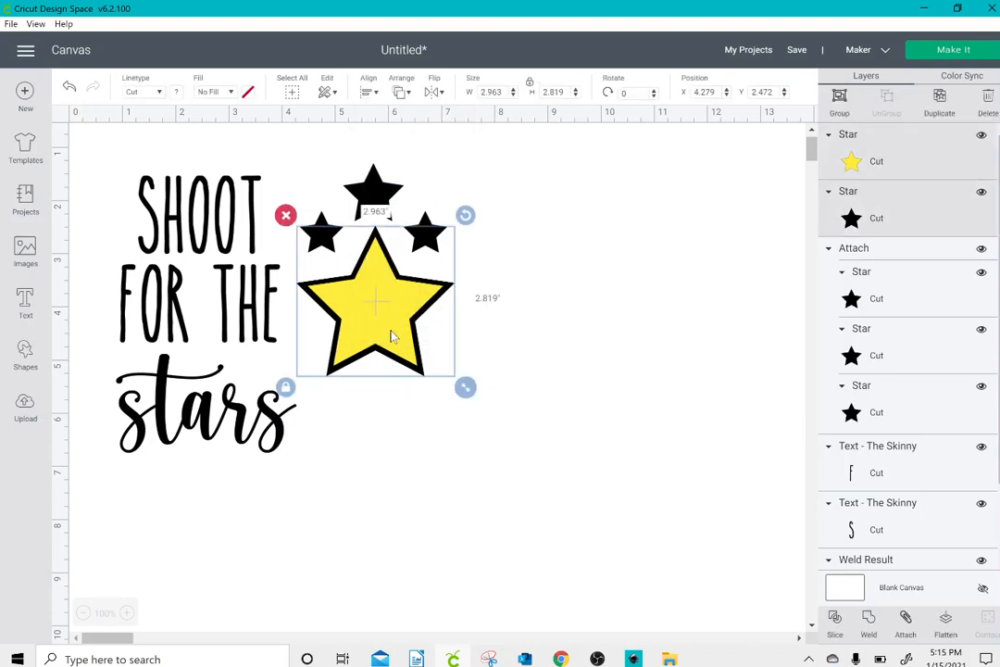
pyautogui.click(834, 623)
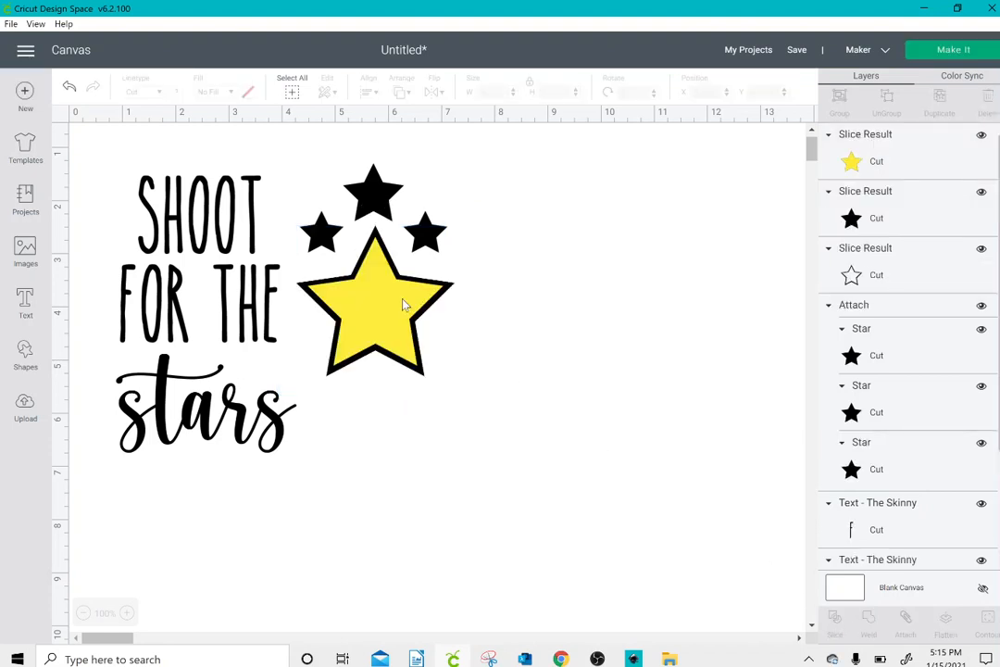
pyautogui.moveTo(387, 305); pyautogui.dragTo(709, 225)
pyautogui.moveTo(382, 318); pyautogui.dragTo(683, 243)
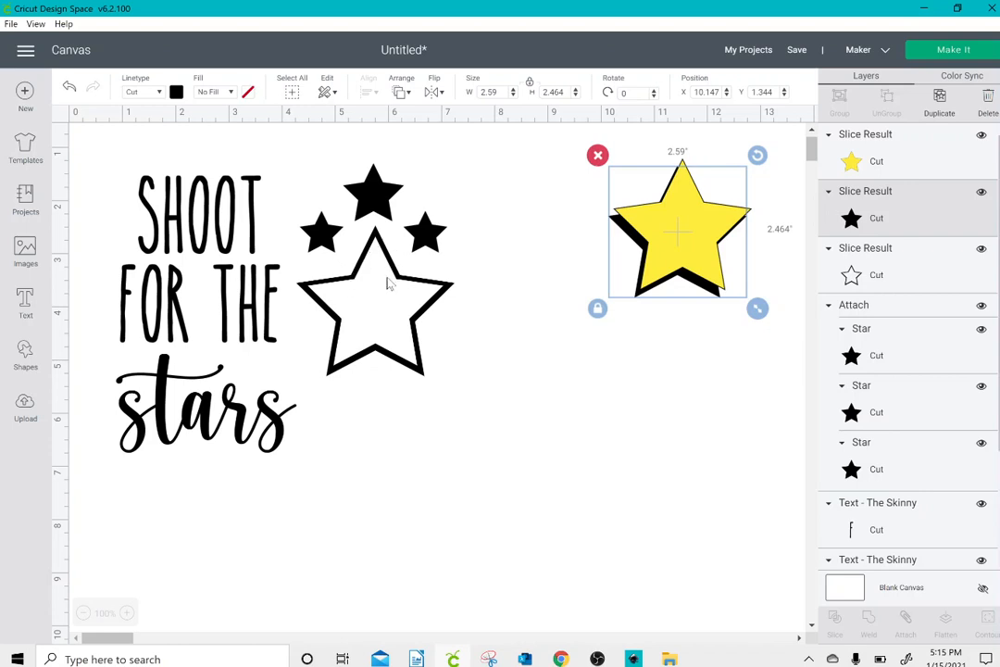
# Step: Delete the cut-out yellow and black stars set aside from the slice
pyautogui.click(572, 207)
pyautogui.moveTo(624, 147); pyautogui.dragTo(758, 315)
pyautogui.click(600, 149)
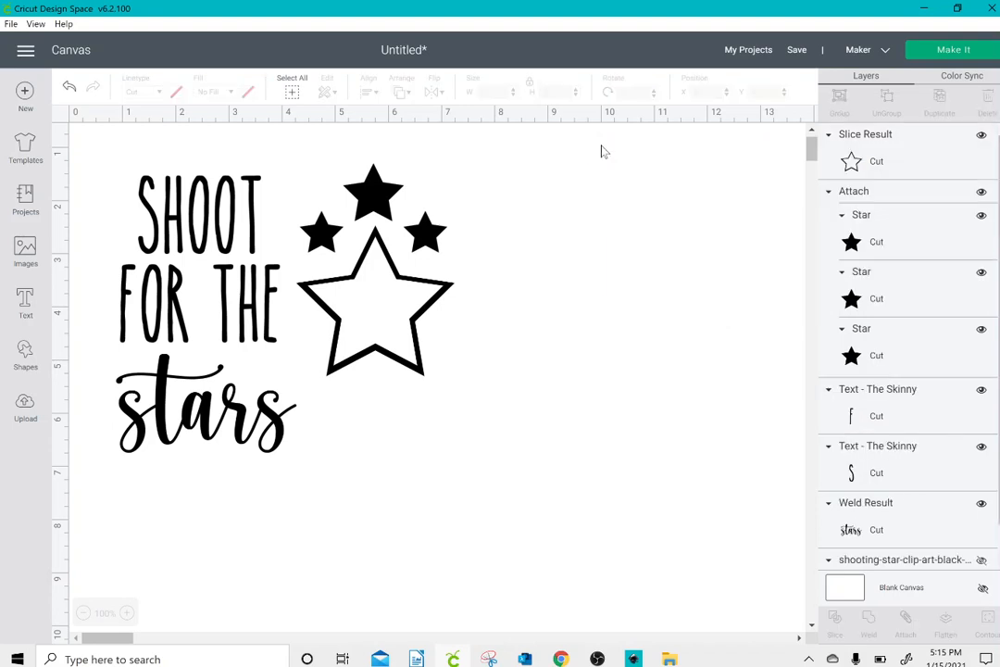
# Step: Delete the outlined star beneath the three small stars
pyautogui.click(371, 311)
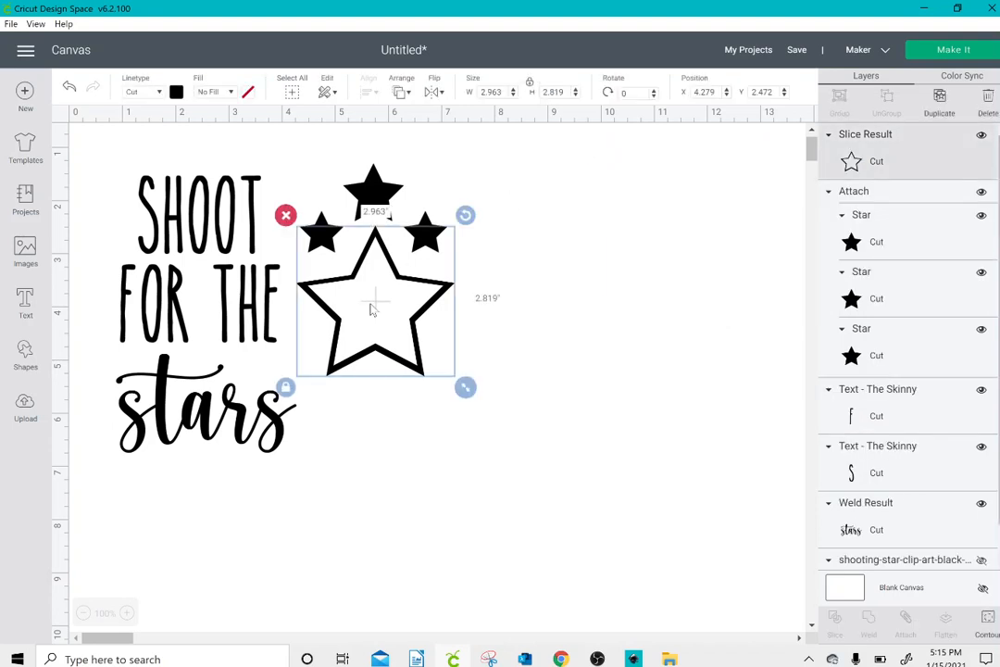
pyautogui.moveTo(371, 310); pyautogui.dragTo(374, 326)
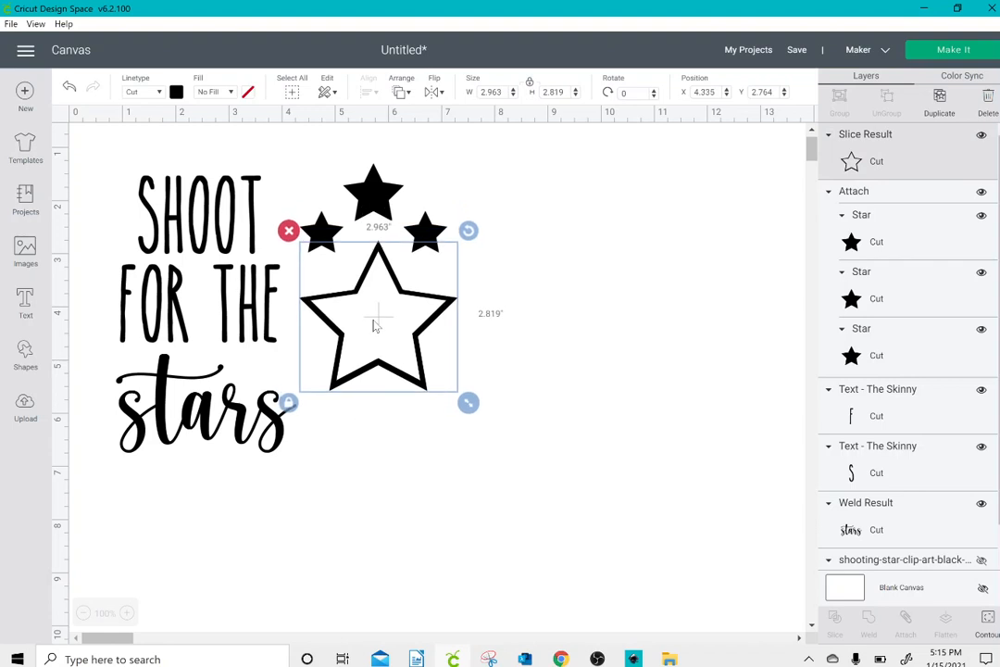
pyautogui.click(289, 230)
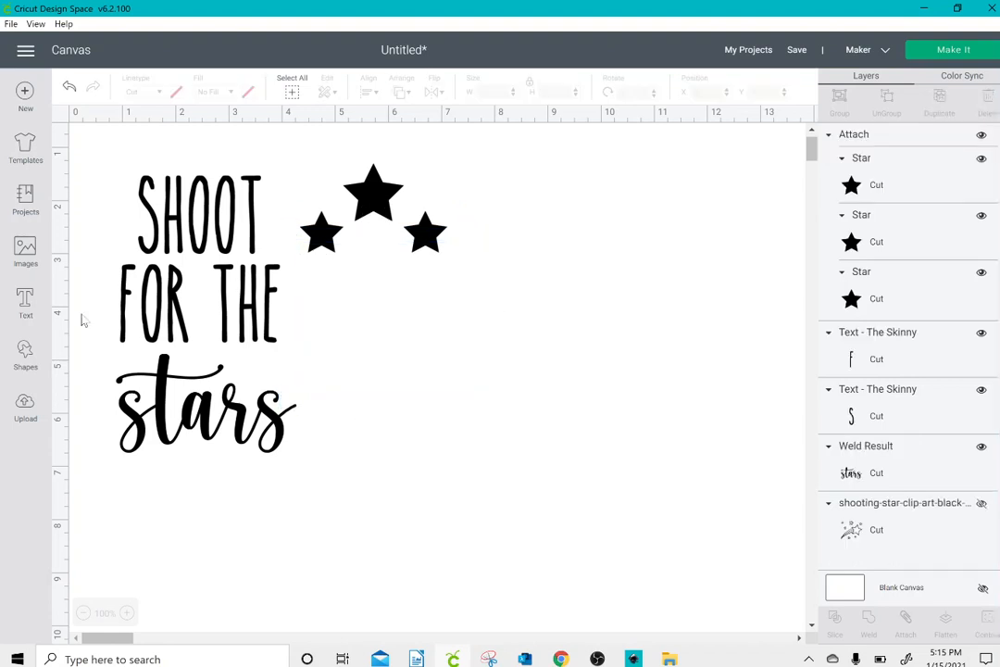
# Step: Add a new black star and enlarge it in the empty area below and to the right of the three small stars
pyautogui.click(26, 352)
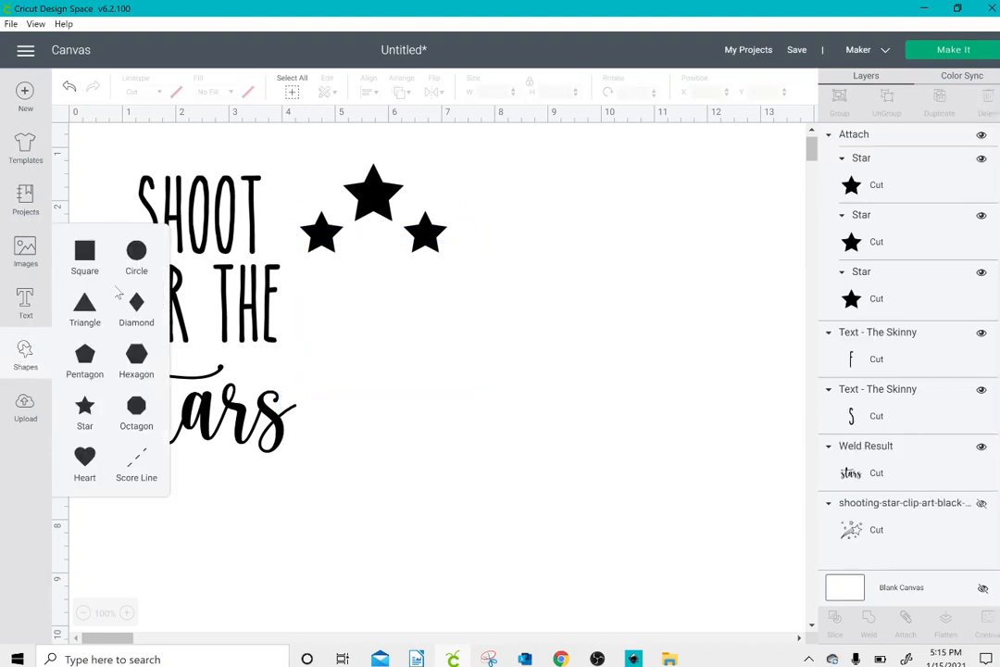
pyautogui.click(85, 407)
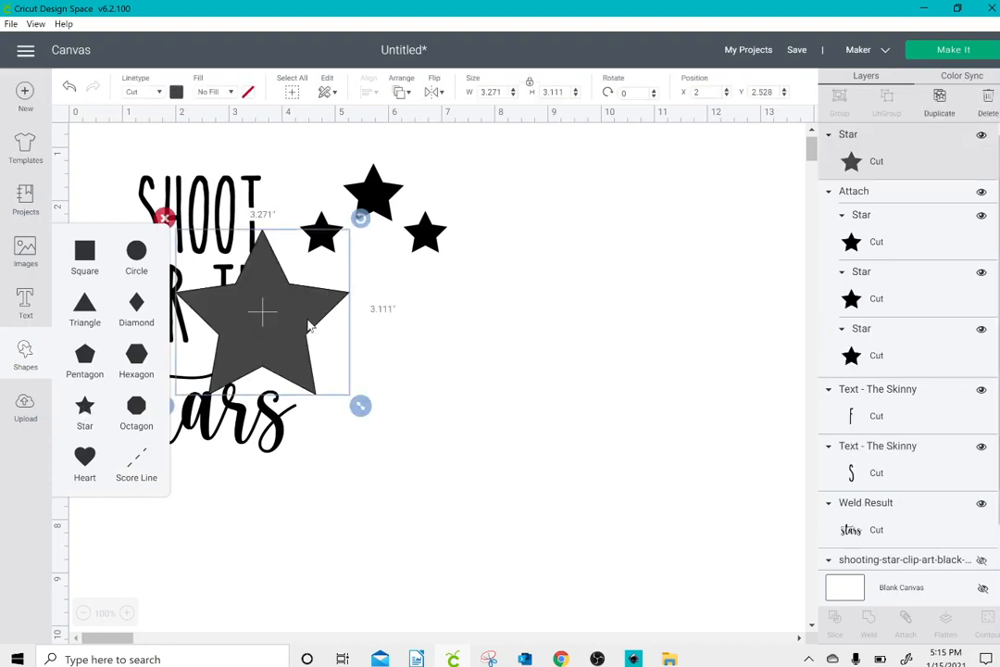
pyautogui.moveTo(309, 326); pyautogui.dragTo(420, 327)
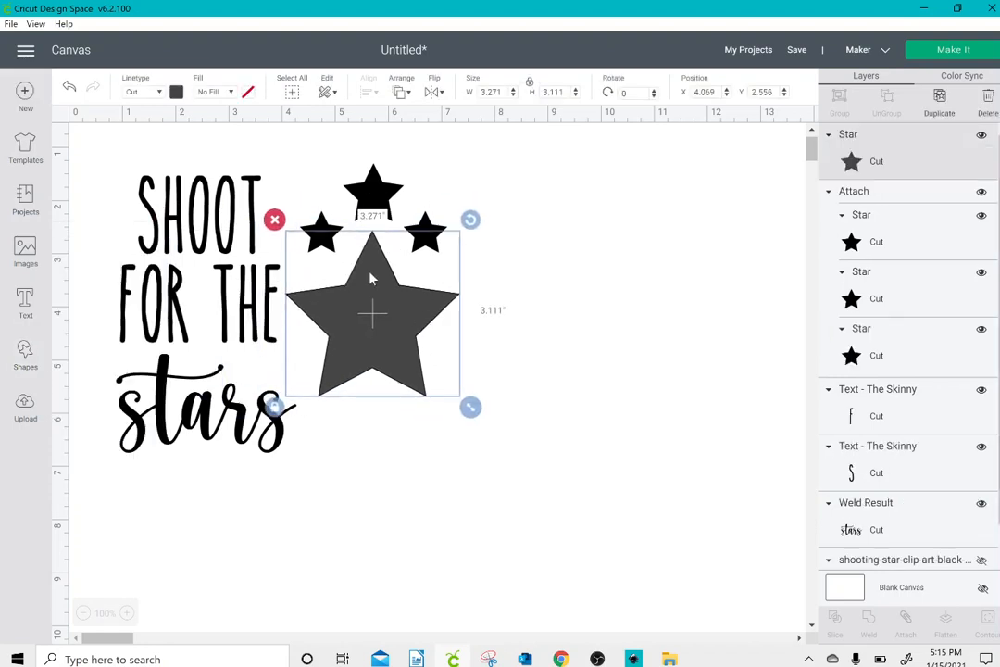
pyautogui.click(176, 93)
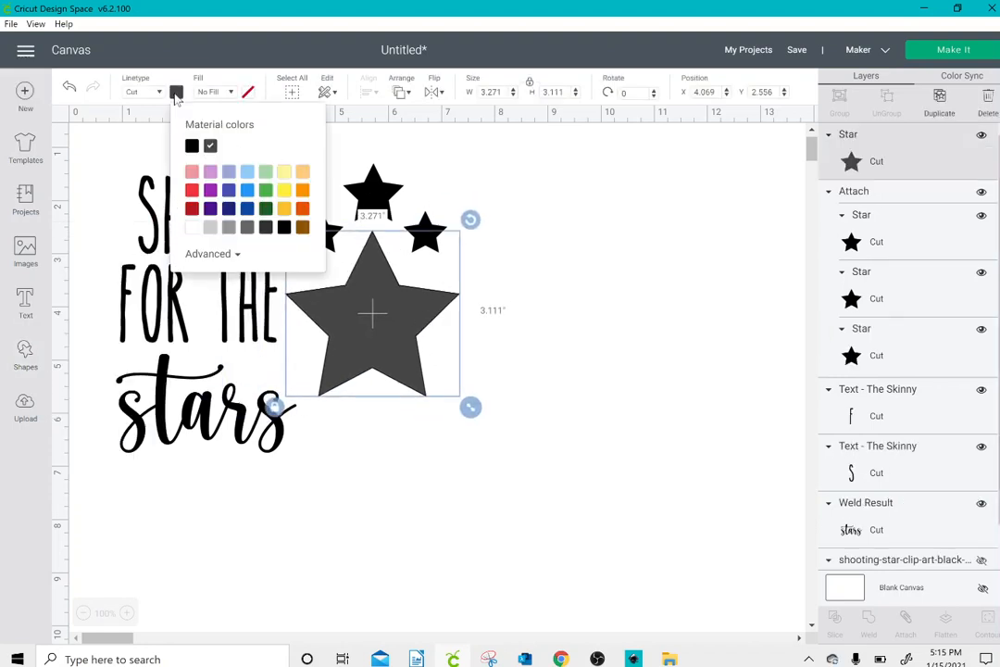
pyautogui.click(192, 146)
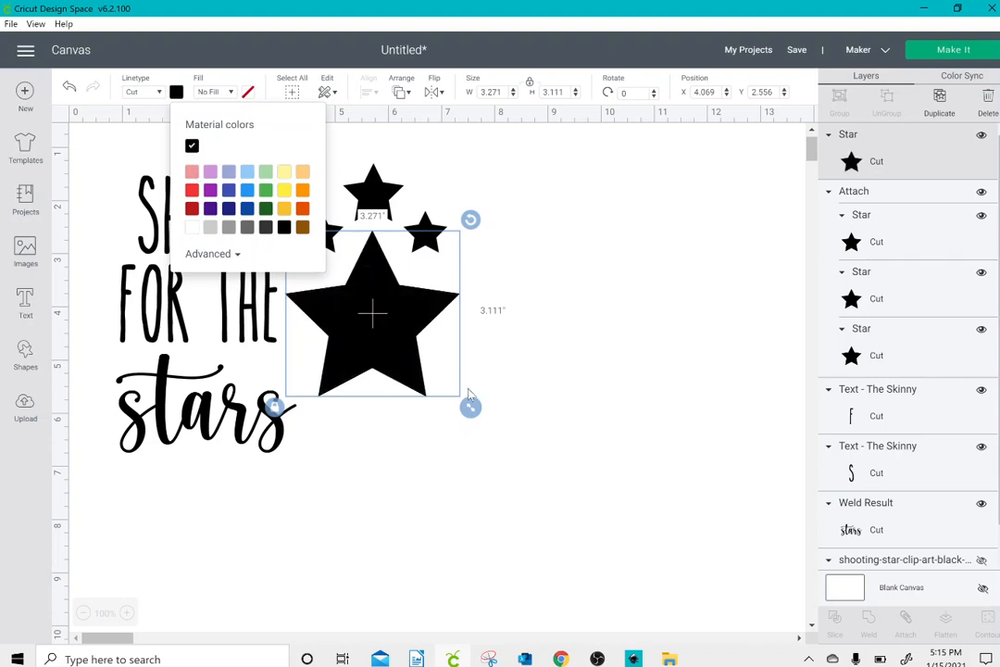
pyautogui.moveTo(470, 405); pyautogui.dragTo(548, 482)
pyautogui.moveTo(449, 424); pyautogui.dragTo(555, 467)
# Step: Duplicate the word "stars", place the copy below the original at about X 0.91, Y 6.99, and recolour it yellow
pyautogui.click(257, 435)
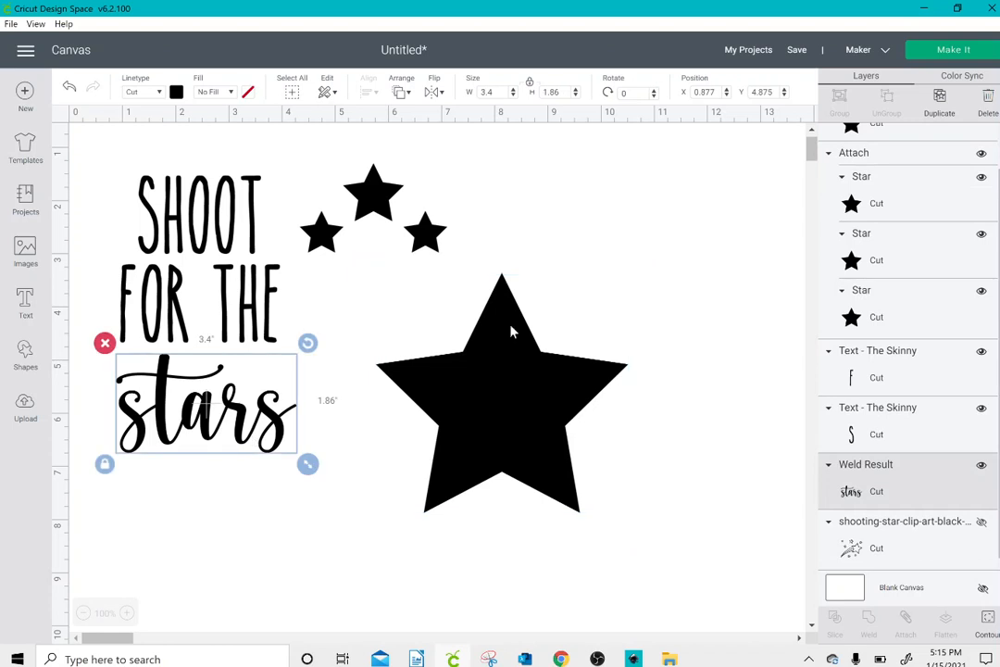
pyautogui.click(939, 98)
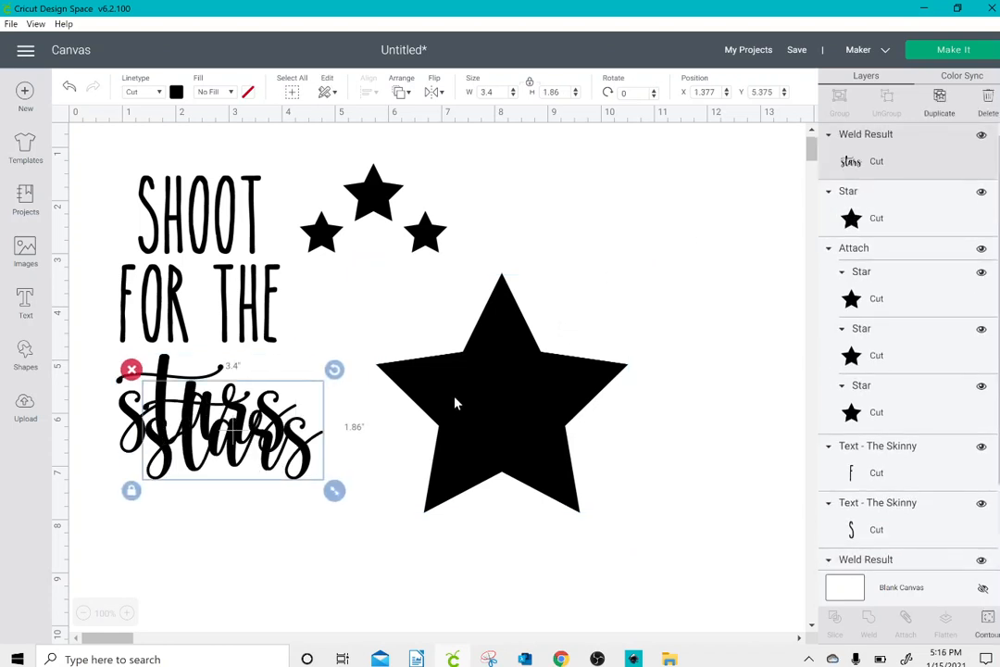
pyautogui.moveTo(313, 448); pyautogui.dragTo(289, 532)
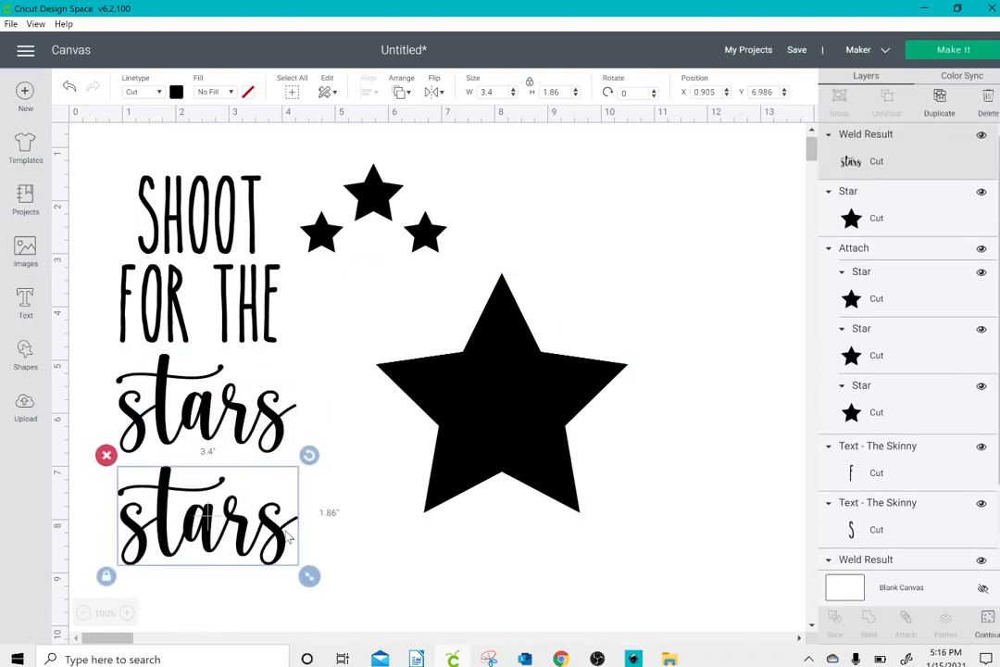
pyautogui.click(176, 92)
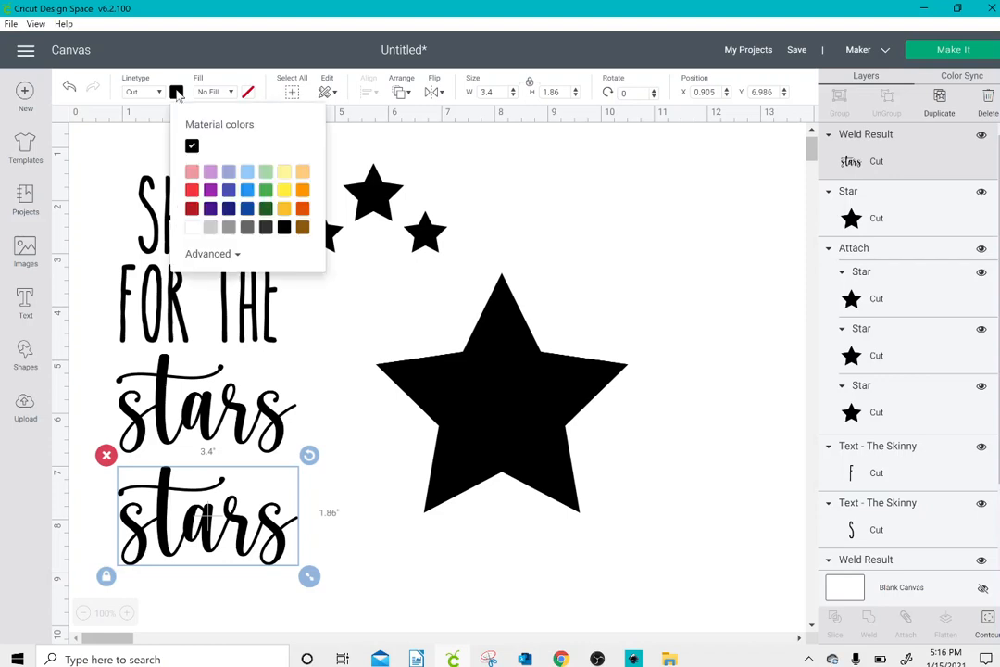
pyautogui.click(284, 189)
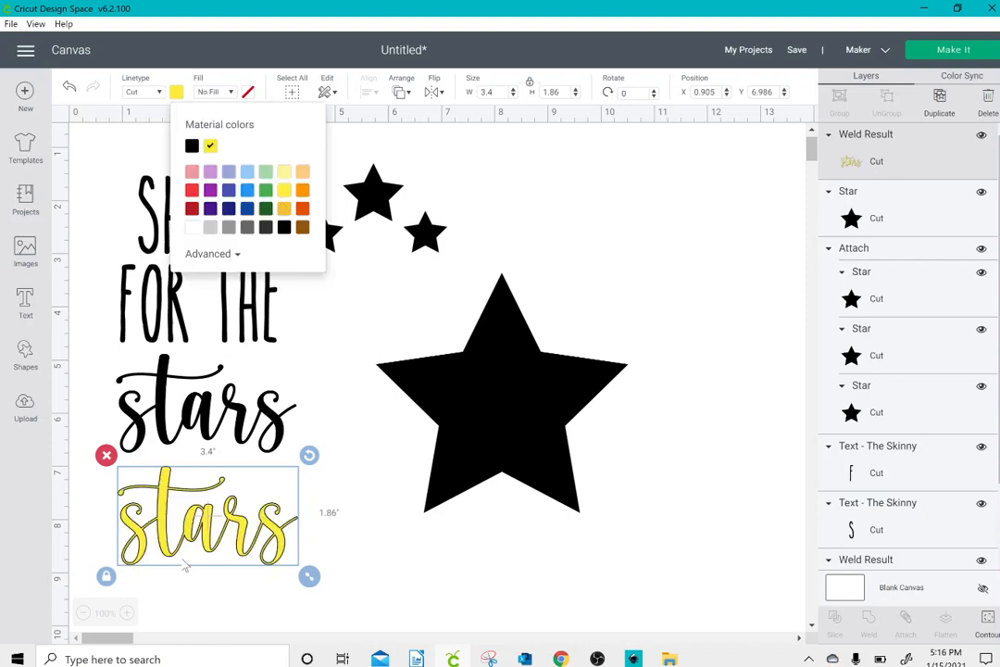
# Step: Move the yellow "stars" onto the large black star at about X 6.89, Y 4.76 and shrink it to about 2.41 inches wide
pyautogui.moveTo(209, 533); pyautogui.dragTo(505, 418)
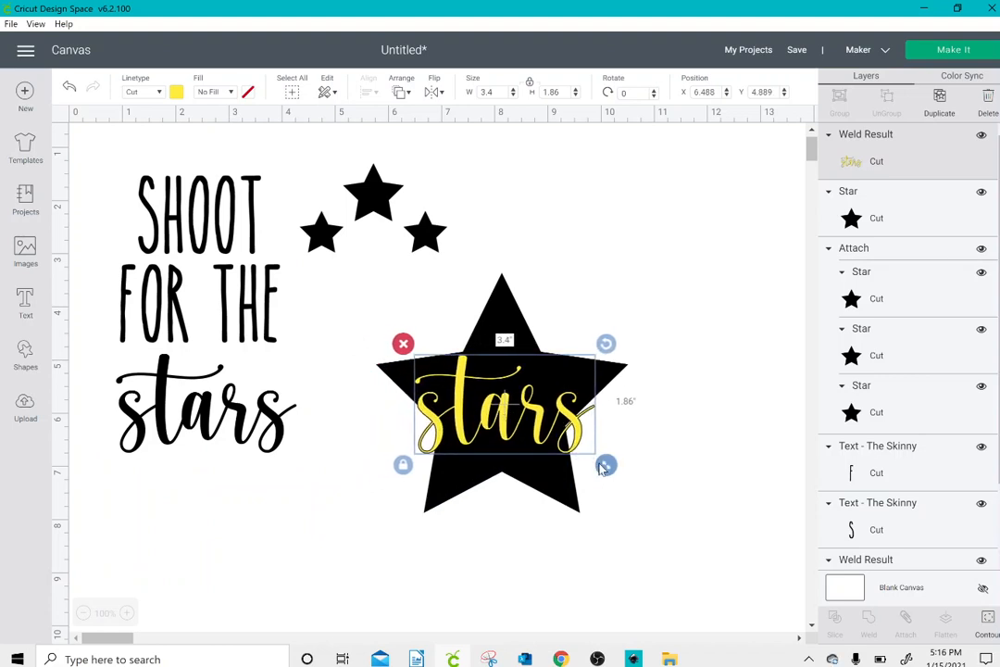
pyautogui.moveTo(604, 463); pyautogui.dragTo(529, 420)
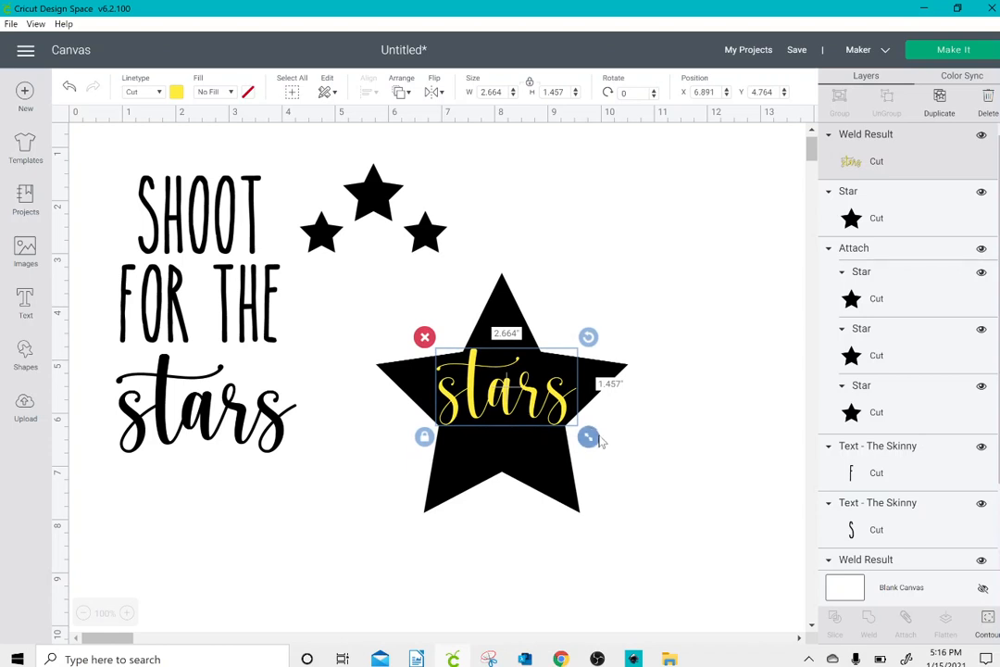
pyautogui.moveTo(588, 447); pyautogui.dragTo(576, 437)
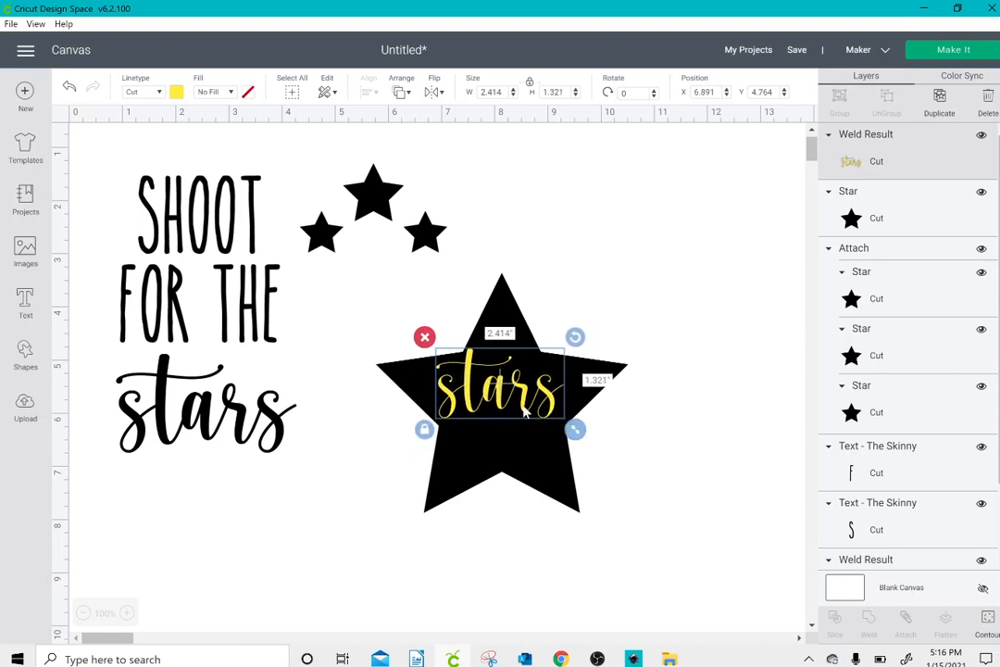
# Step: Position the yellow "stars" at about X 7.02, Y 4.90 on the large black star and slice the two shapes
pyautogui.moveTo(525, 412); pyautogui.dragTo(532, 419)
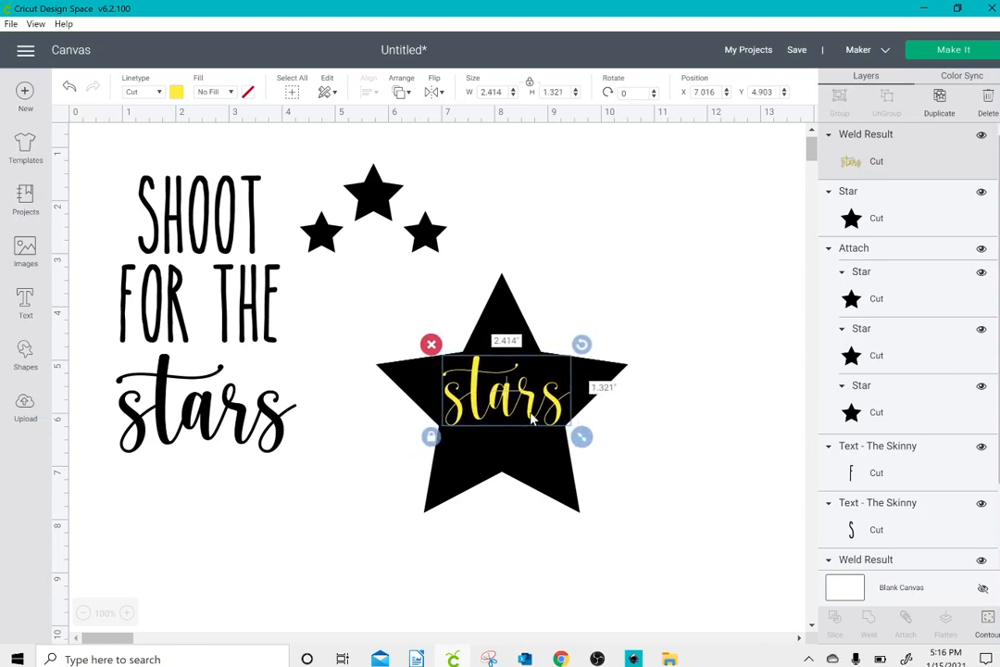
pyautogui.moveTo(445, 298); pyautogui.dragTo(445, 304)
pyautogui.moveTo(582, 202); pyautogui.dragTo(501, 425)
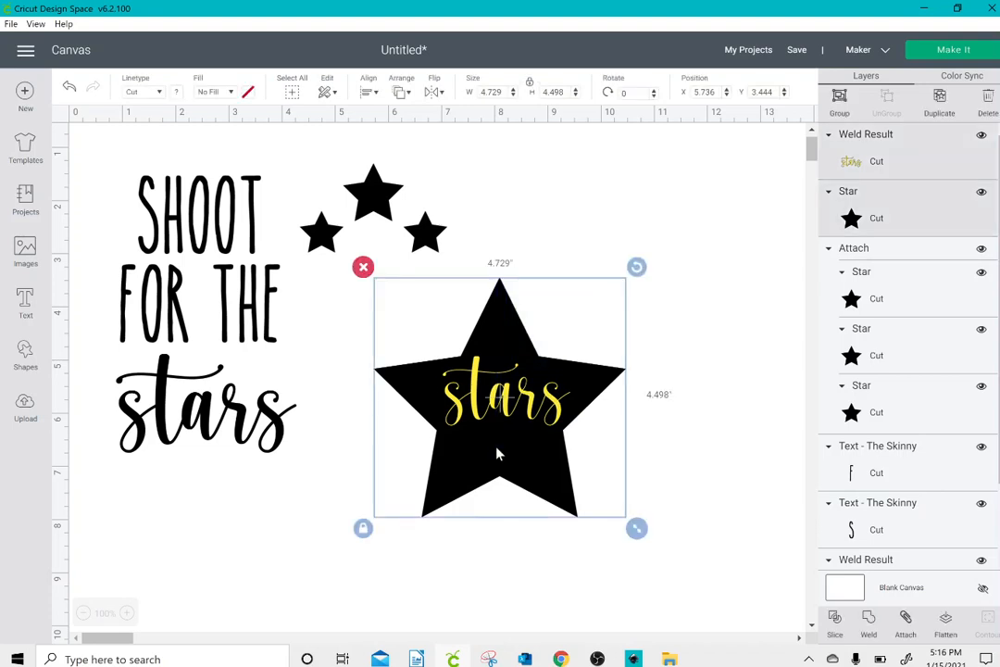
pyautogui.click(834, 618)
# Step: Remove the yellow and black "stars" pieces left over from the slice, keeping the large star with the cut-out word
pyautogui.moveTo(562, 380); pyautogui.dragTo(697, 267)
pyautogui.click(590, 213)
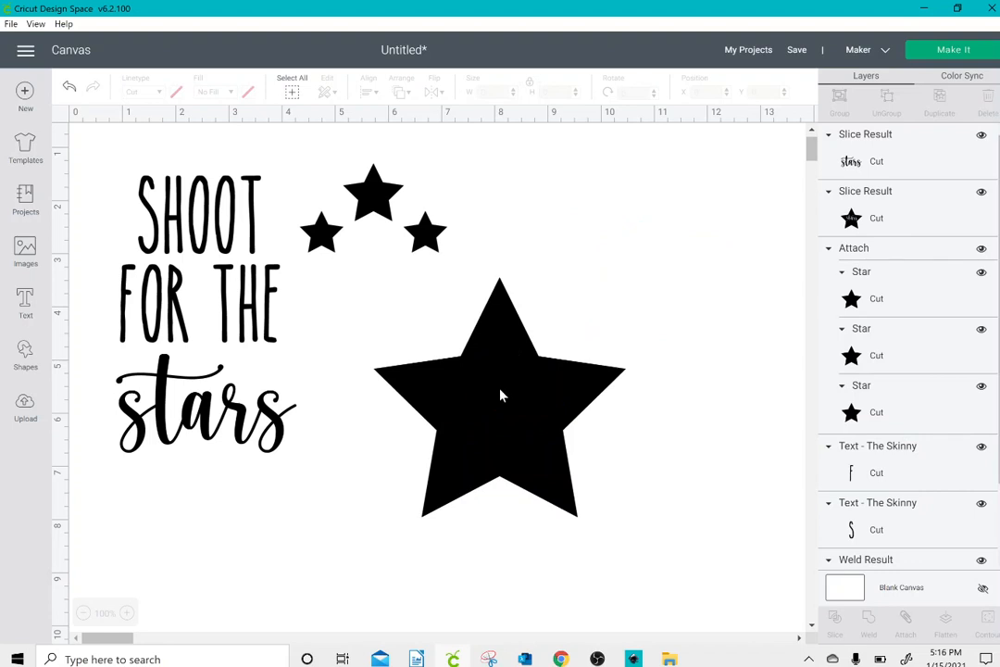
pyautogui.moveTo(500, 395); pyautogui.dragTo(649, 220)
pyautogui.click(579, 175)
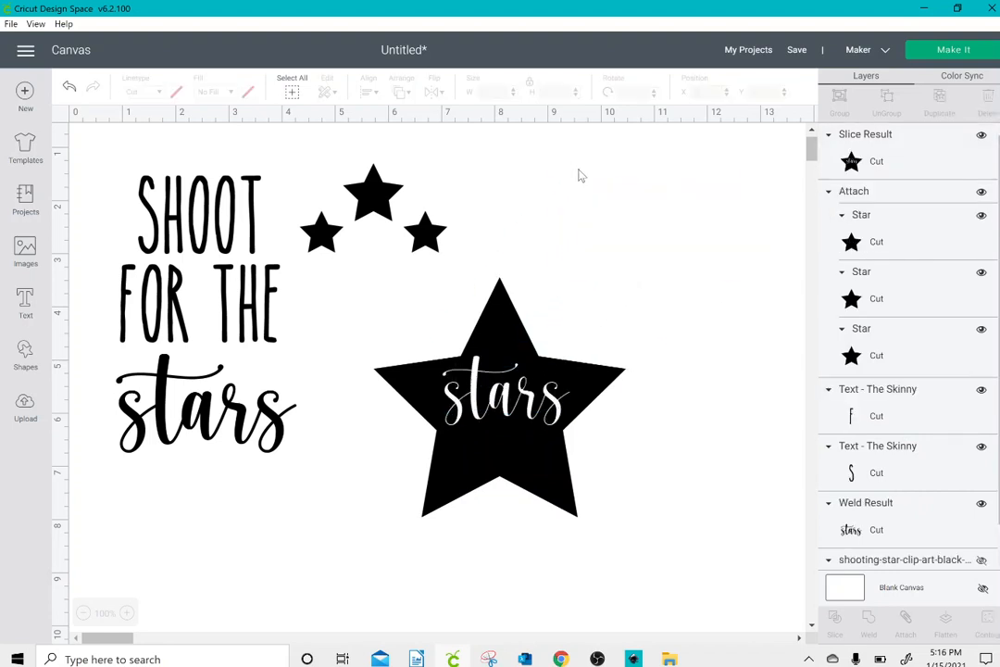
# Step: Move the sliced star to about X 5.38, Y 3.10 and enlarge it to about 6.05 inches wide
pyautogui.moveTo(503, 340)
pyautogui.mouseDown()
pyautogui.moveTo(488, 344)
pyautogui.moveTo(497, 336)
pyautogui.mouseUp()
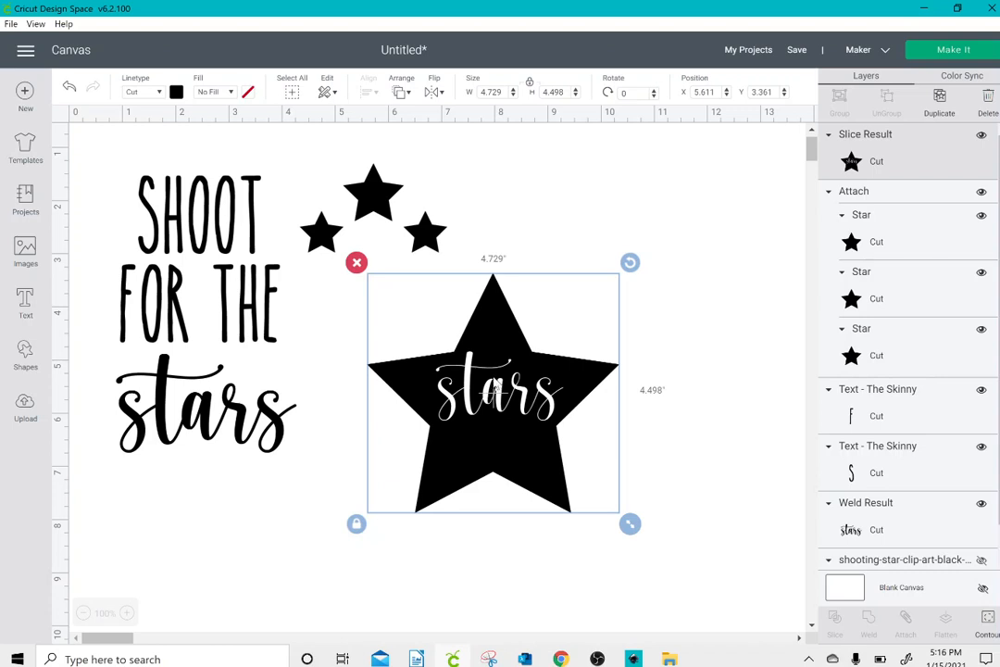
pyautogui.moveTo(496, 389); pyautogui.dragTo(484, 373)
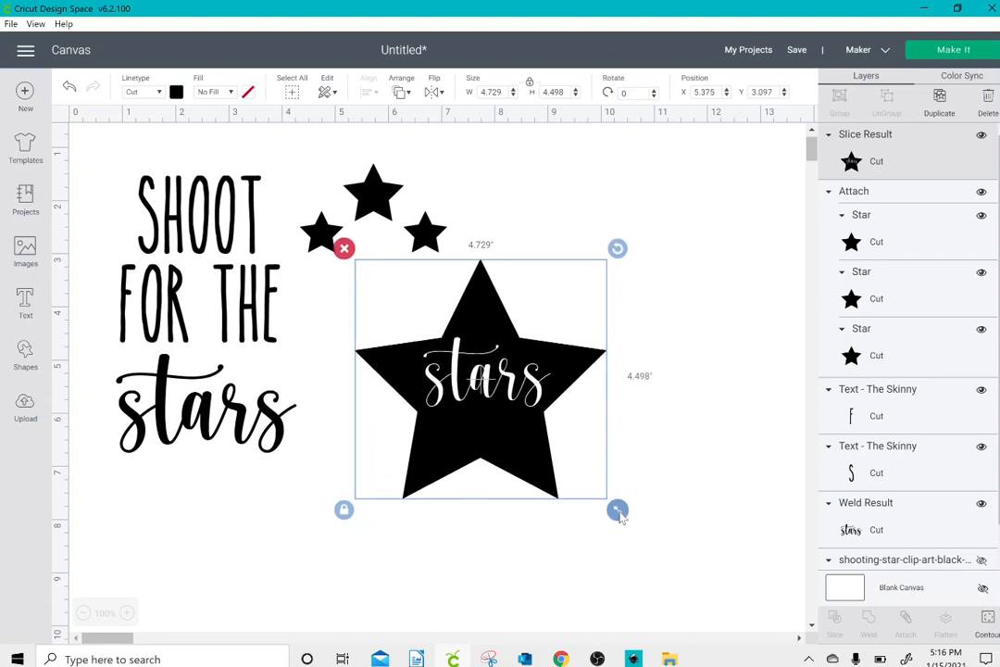
pyautogui.moveTo(618, 510); pyautogui.dragTo(687, 575)
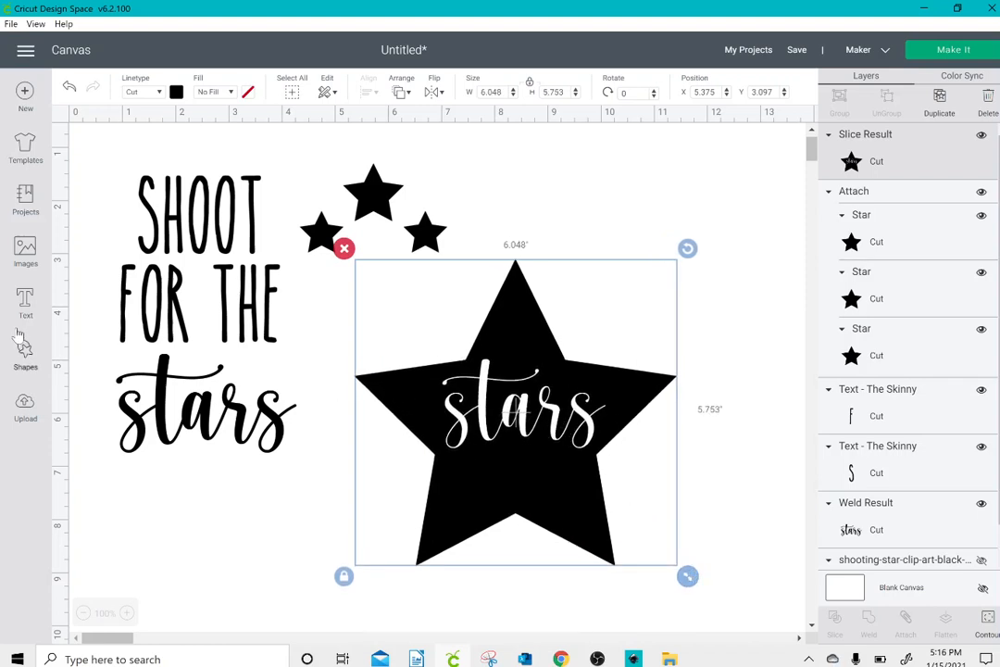
# Step: Add a square below the black "stars" word, unlock its proportions and shrink it to a thin vertical bar about 0.03 by 0.54 inches
pyautogui.click(25, 358)
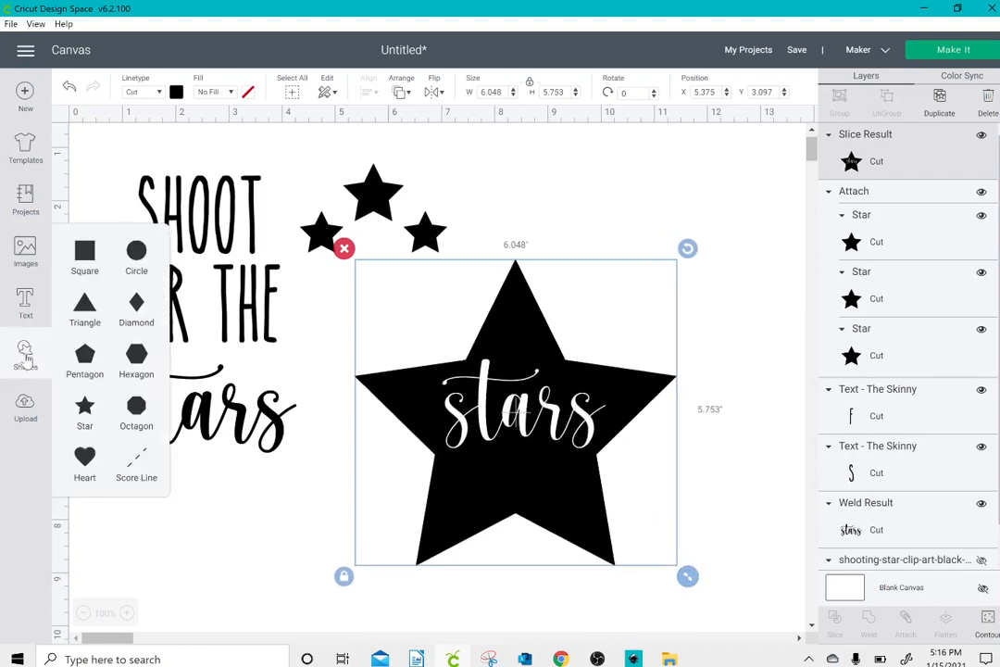
pyautogui.click(82, 259)
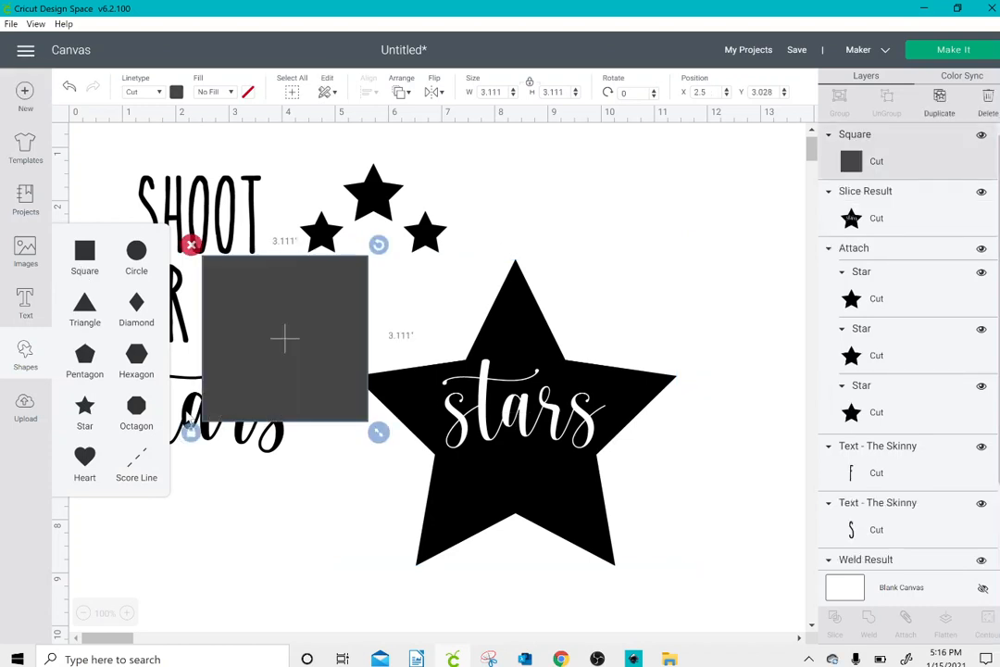
pyautogui.moveTo(271, 406); pyautogui.dragTo(288, 580)
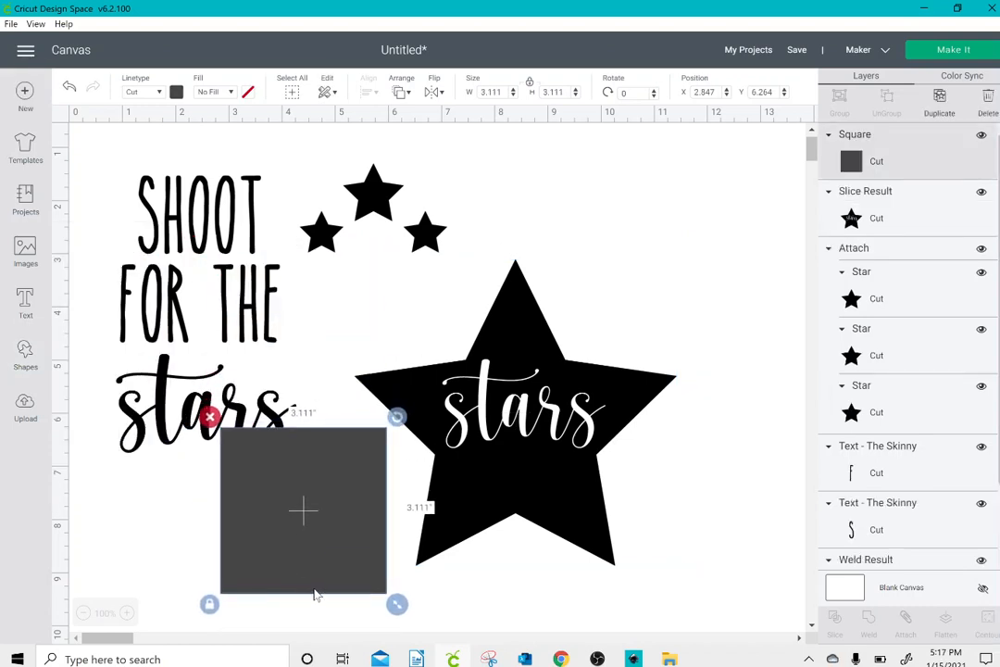
pyautogui.click(210, 603)
pyautogui.moveTo(399, 610); pyautogui.dragTo(295, 511)
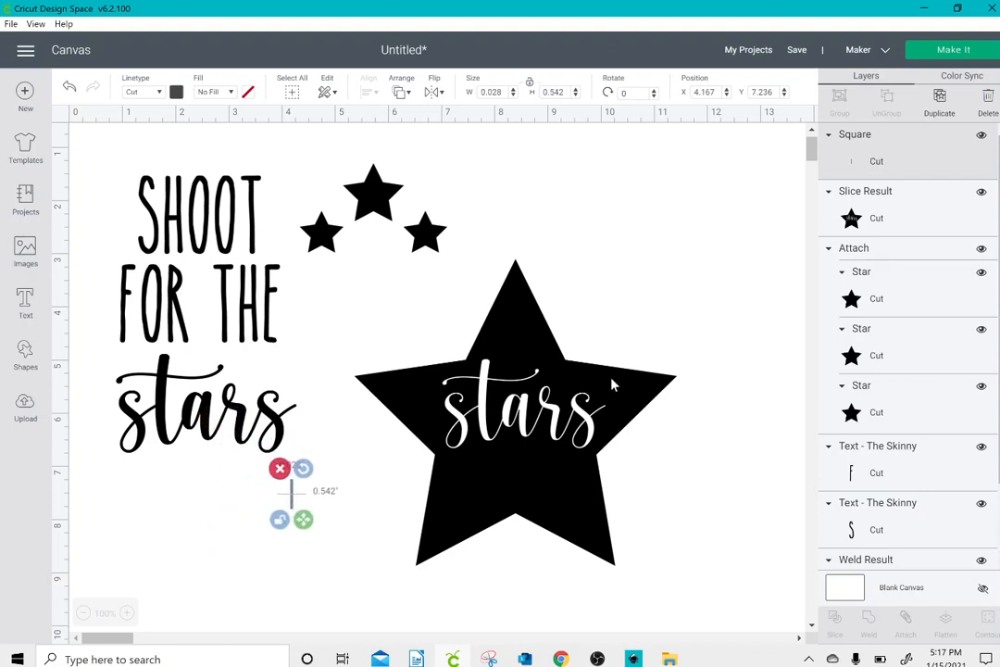
# Step: Duplicate the thin bar and place the two bars across the lower edges of the first "s" and the "a" in the cut-out word
pyautogui.click(939, 100)
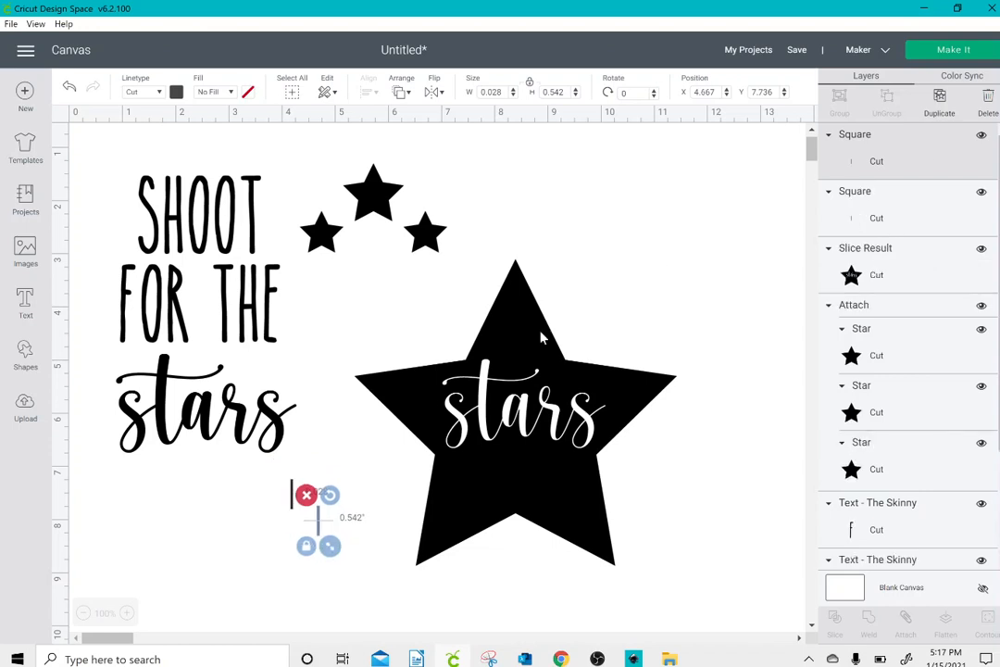
pyautogui.moveTo(318, 525); pyautogui.dragTo(346, 515)
pyautogui.click(313, 520)
pyautogui.moveTo(318, 526); pyautogui.dragTo(457, 462)
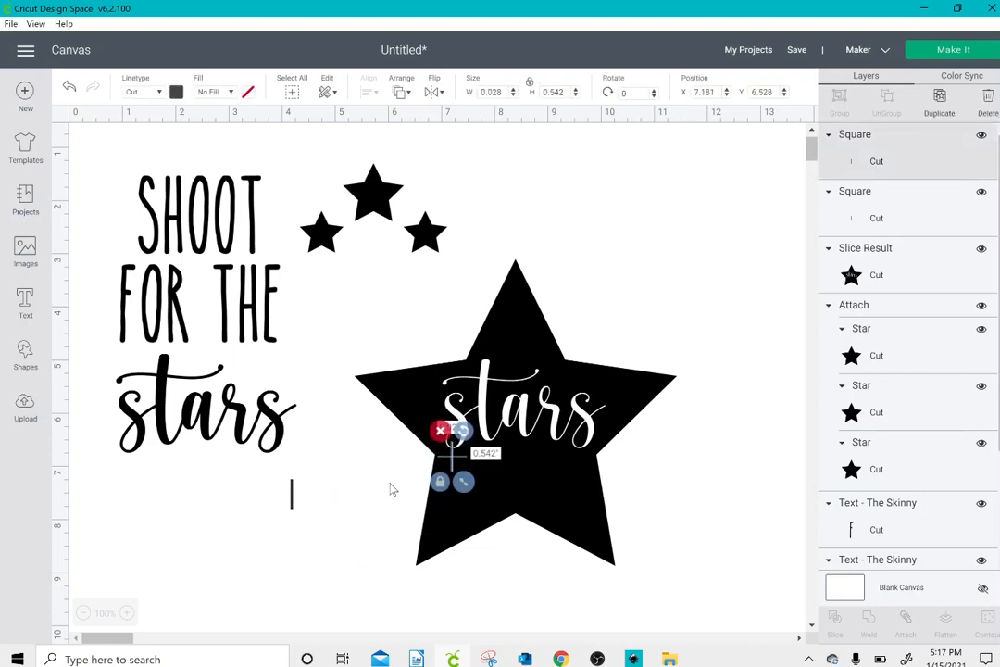
pyautogui.moveTo(290, 505); pyautogui.dragTo(521, 439)
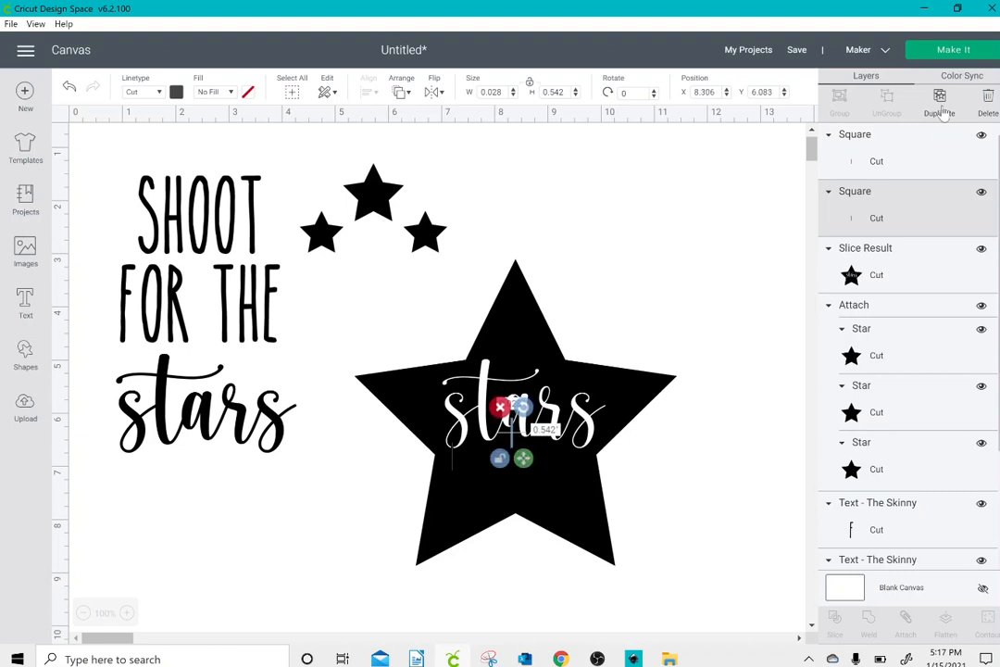
# Step: Duplicate the thin bar twice more, placing one below the final "s" and the other at the top of the "r"
pyautogui.hotkey('ctrl', 'd')
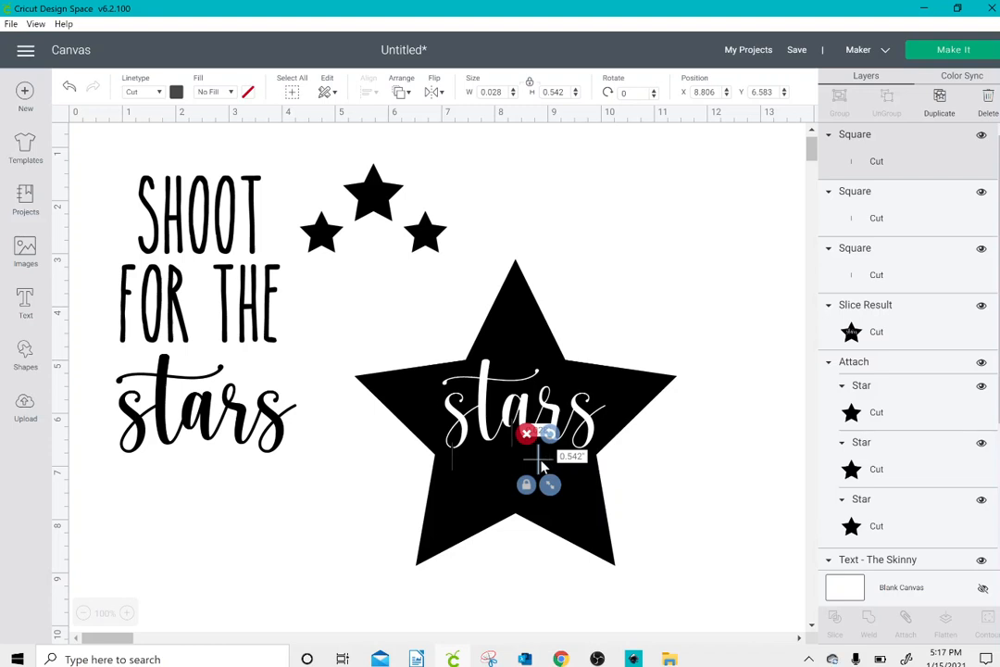
pyautogui.moveTo(542, 469); pyautogui.dragTo(583, 459)
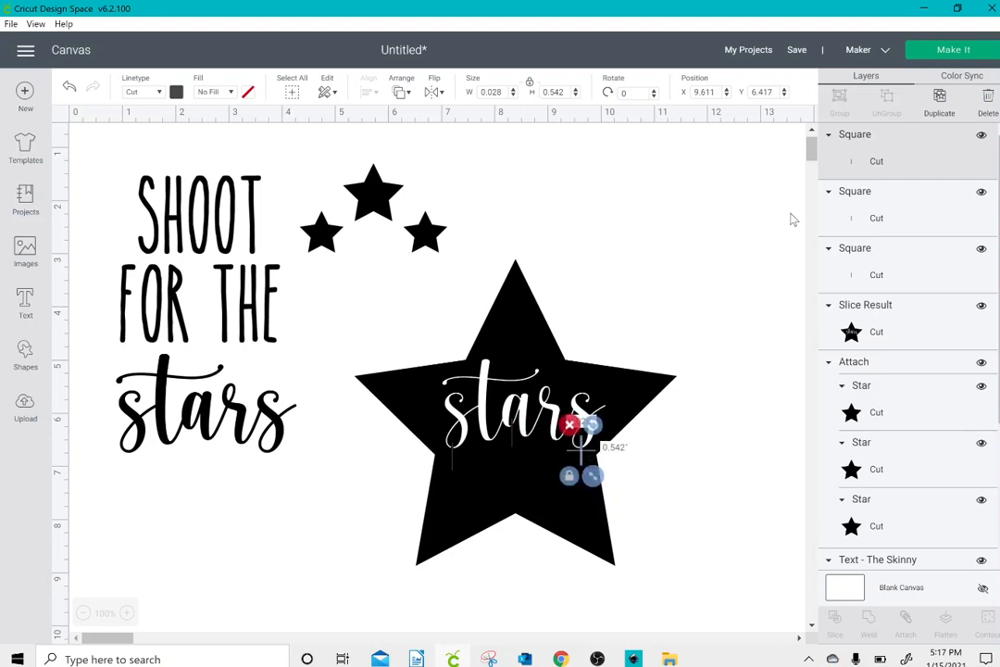
pyautogui.hotkey('ctrl', 'd')
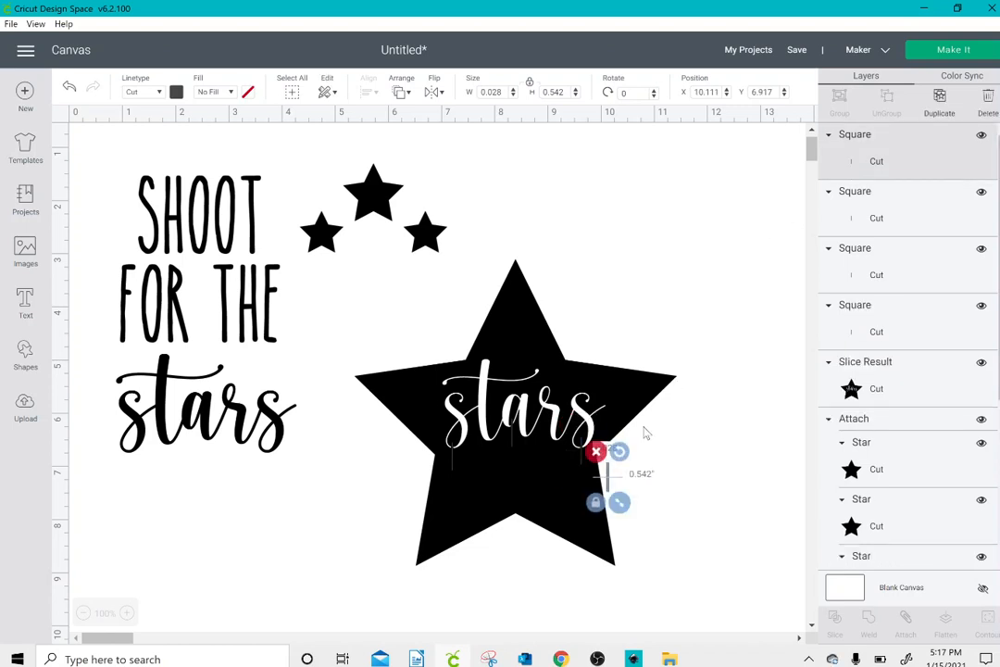
pyautogui.moveTo(607, 475); pyautogui.dragTo(547, 371)
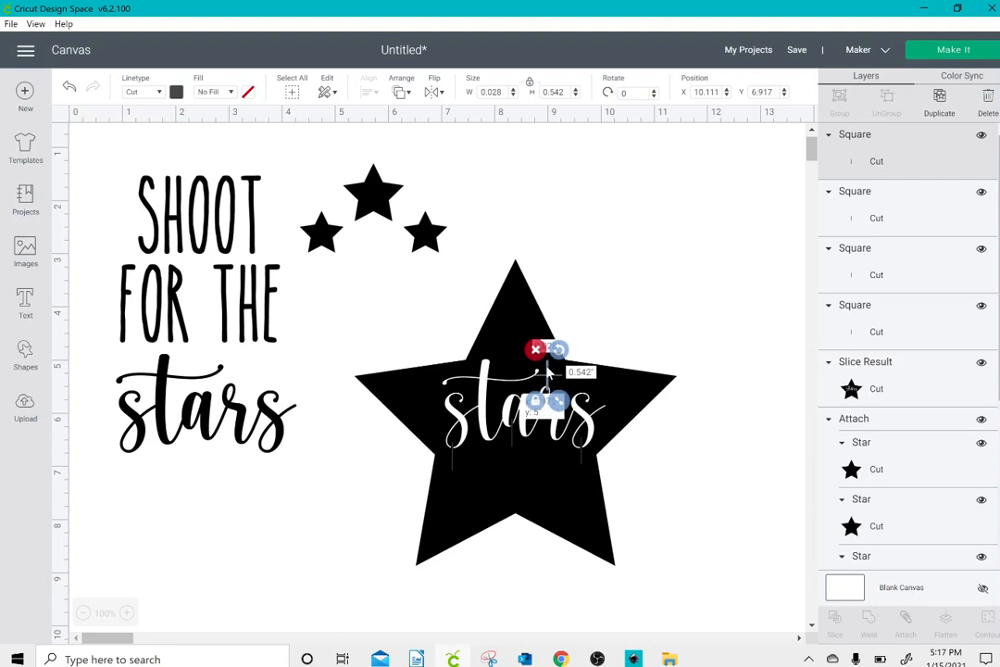
# Step: Select the four thin bars together with the large star and weld them into one shape
pyautogui.moveTo(358, 499)
pyautogui.mouseDown()
pyautogui.moveTo(552, 438)
pyautogui.moveTo(443, 524)
pyautogui.moveTo(371, 532)
pyautogui.moveTo(368, 489)
pyautogui.moveTo(366, 498)
pyautogui.mouseUp()
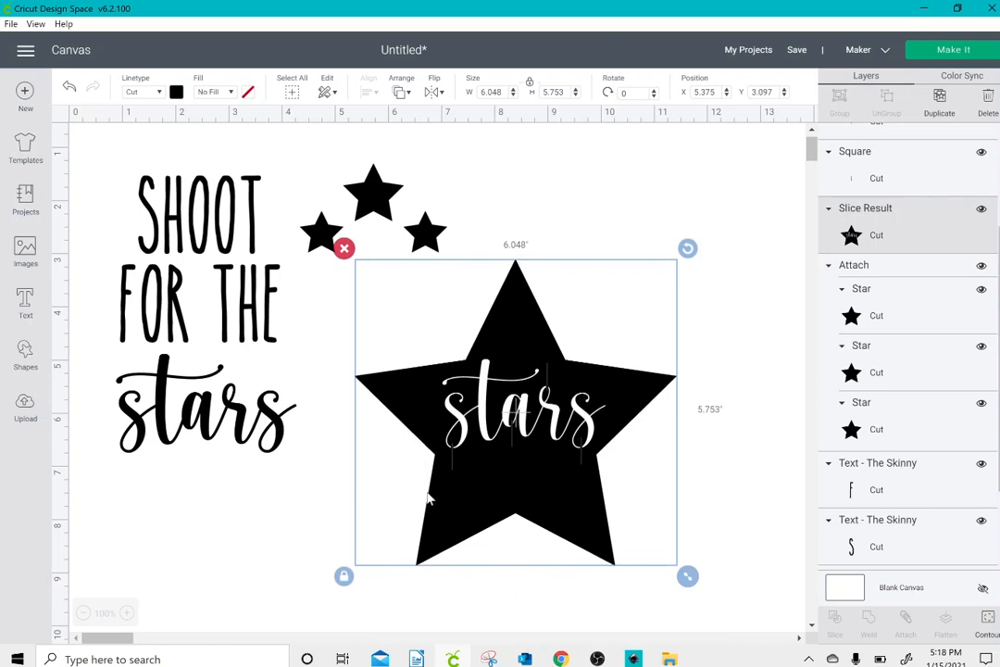
pyautogui.click(745, 451)
pyautogui.moveTo(575, 507); pyautogui.dragTo(426, 326)
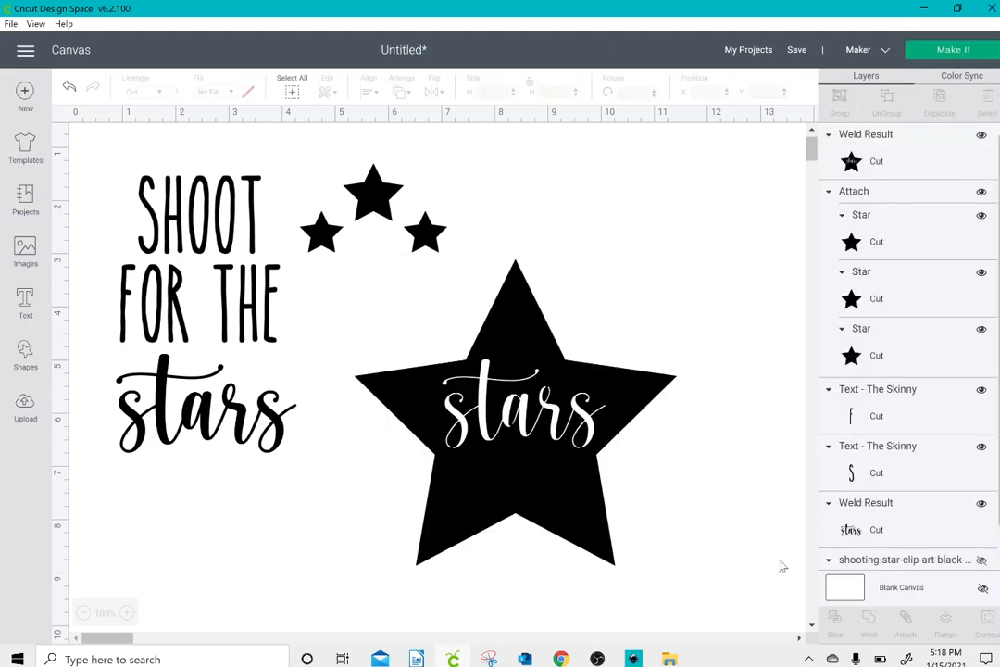
# Step: Replace the welded star with a new star about 6.6 inches wide, placed at about X 5.53, Y 2.18
pyautogui.moveTo(551, 464); pyautogui.dragTo(651, 474)
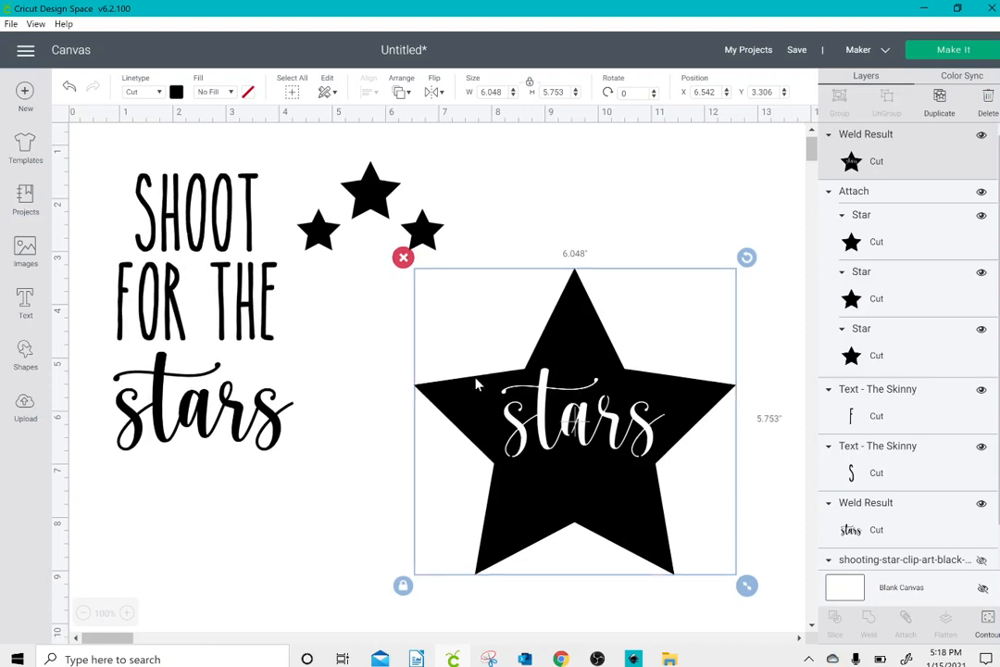
pyautogui.click(402, 258)
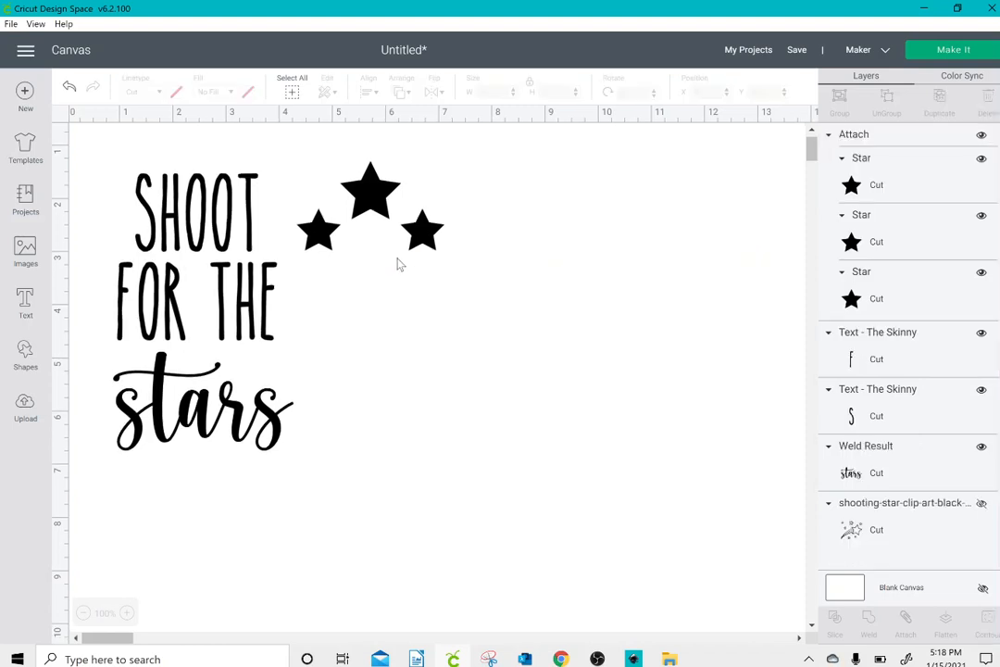
pyautogui.click(25, 357)
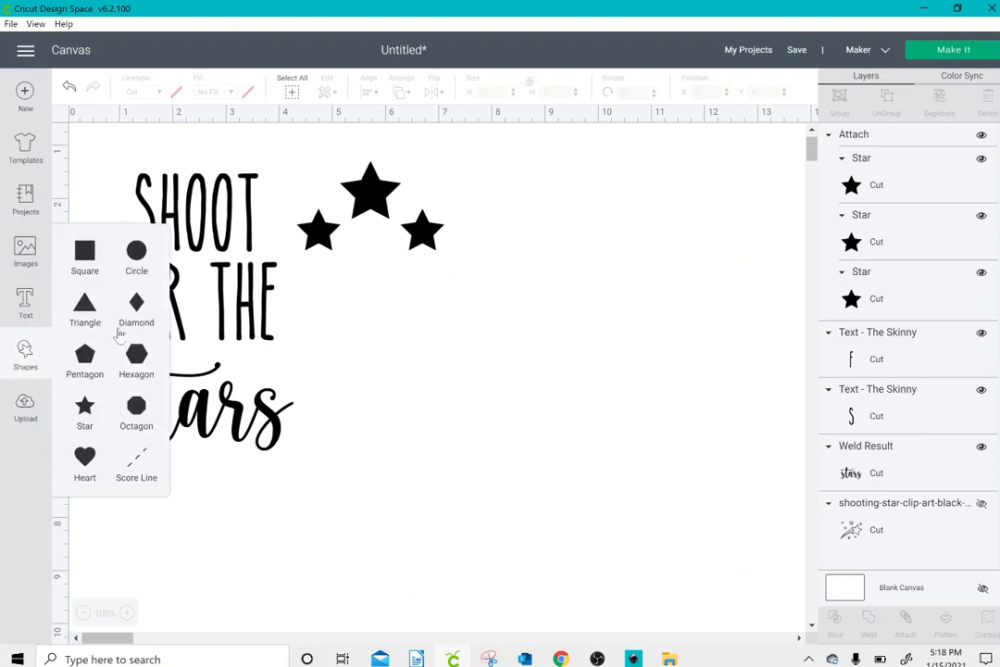
pyautogui.click(85, 409)
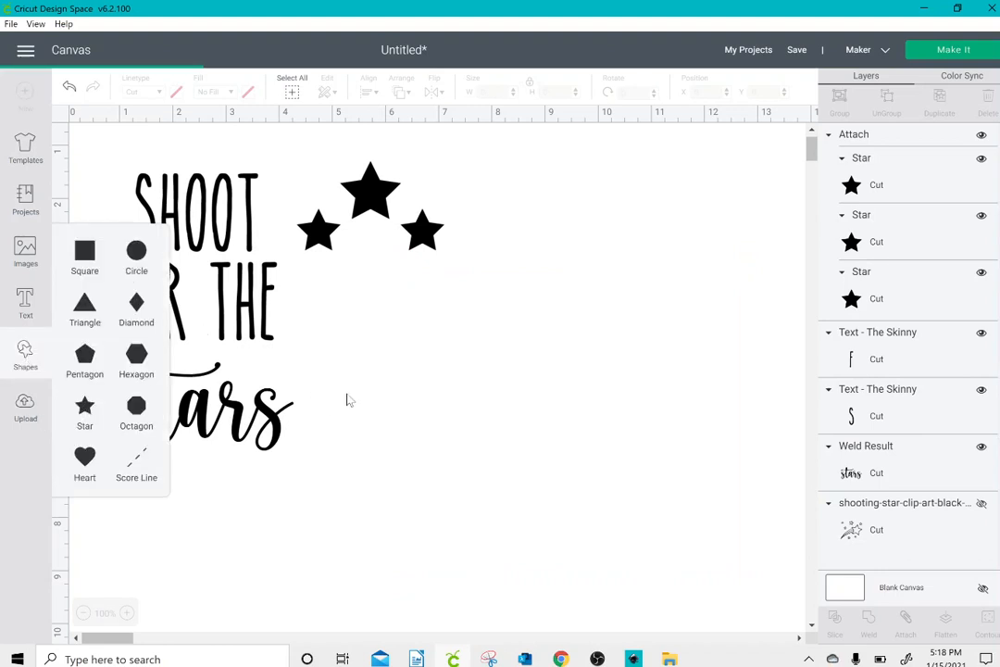
pyautogui.moveTo(254, 310); pyautogui.dragTo(413, 355)
pyautogui.moveTo(488, 411); pyautogui.dragTo(673, 531)
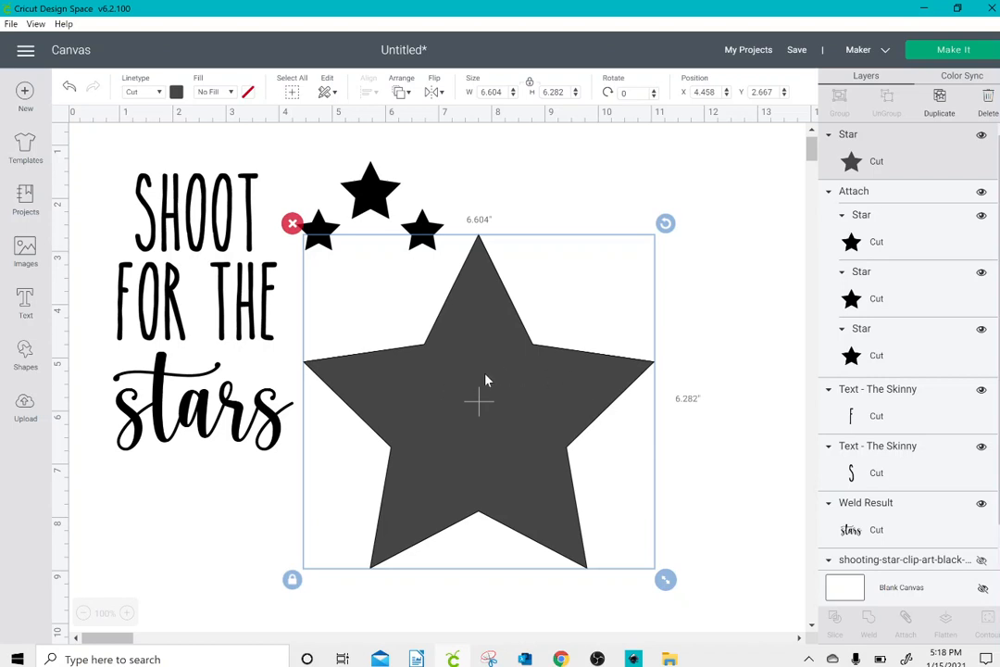
pyautogui.moveTo(485, 381); pyautogui.dragTo(559, 350)
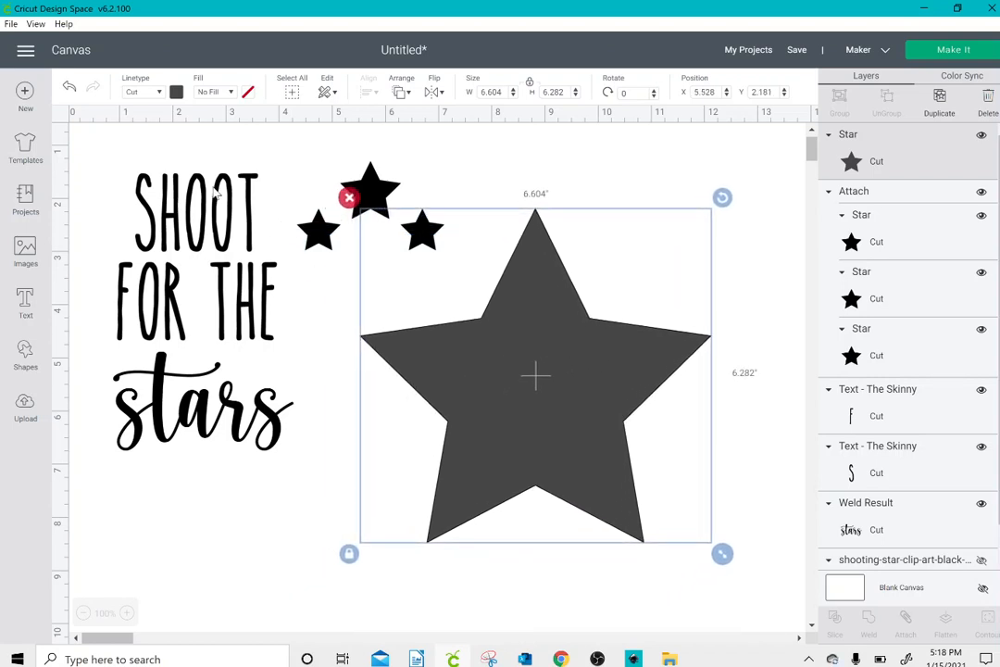
# Step: Start a new text object, filter all fonts to the writing type and choose the Alphalicious font
pyautogui.click(25, 302)
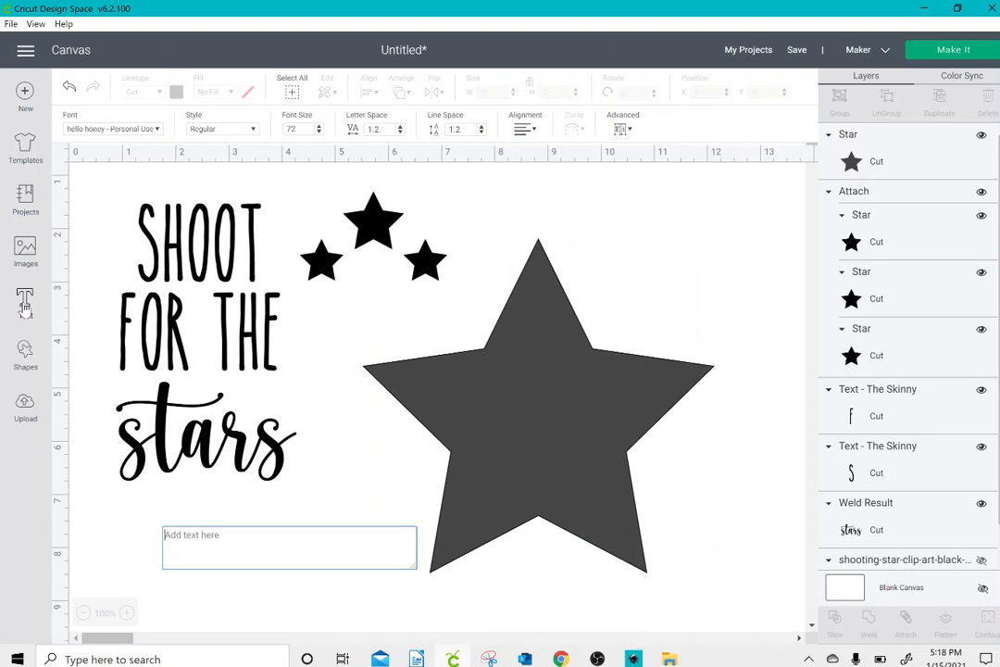
pyautogui.click(157, 130)
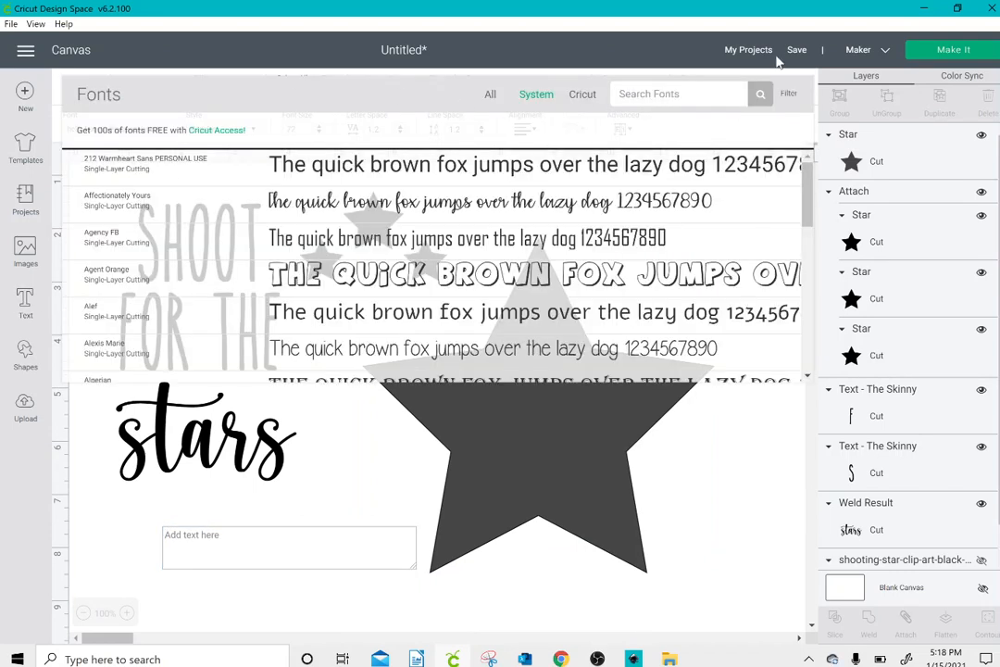
pyautogui.click(786, 92)
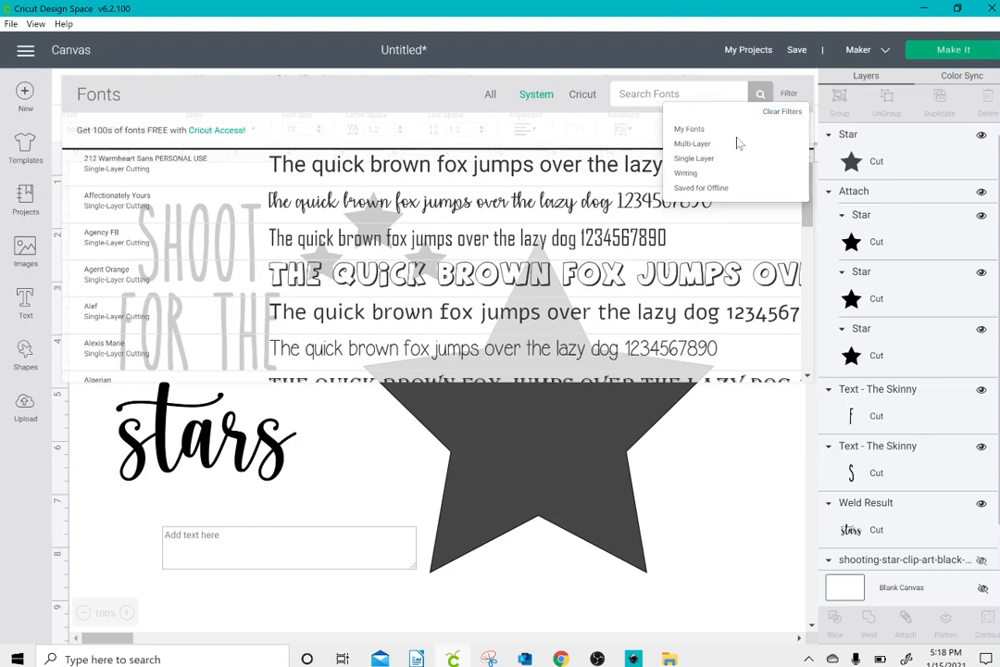
pyautogui.click(715, 174)
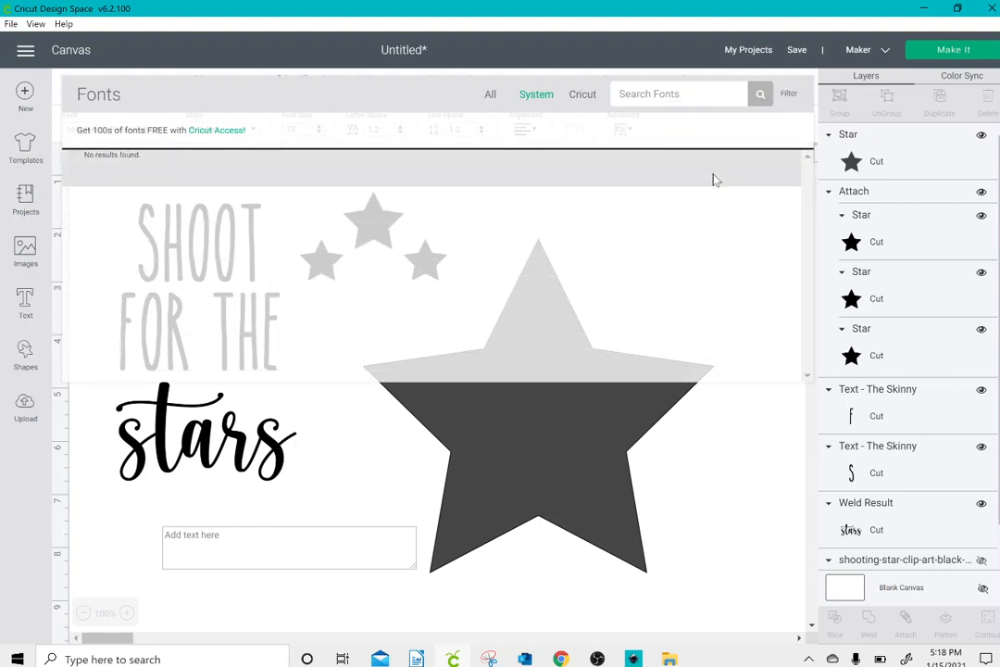
pyautogui.click(492, 95)
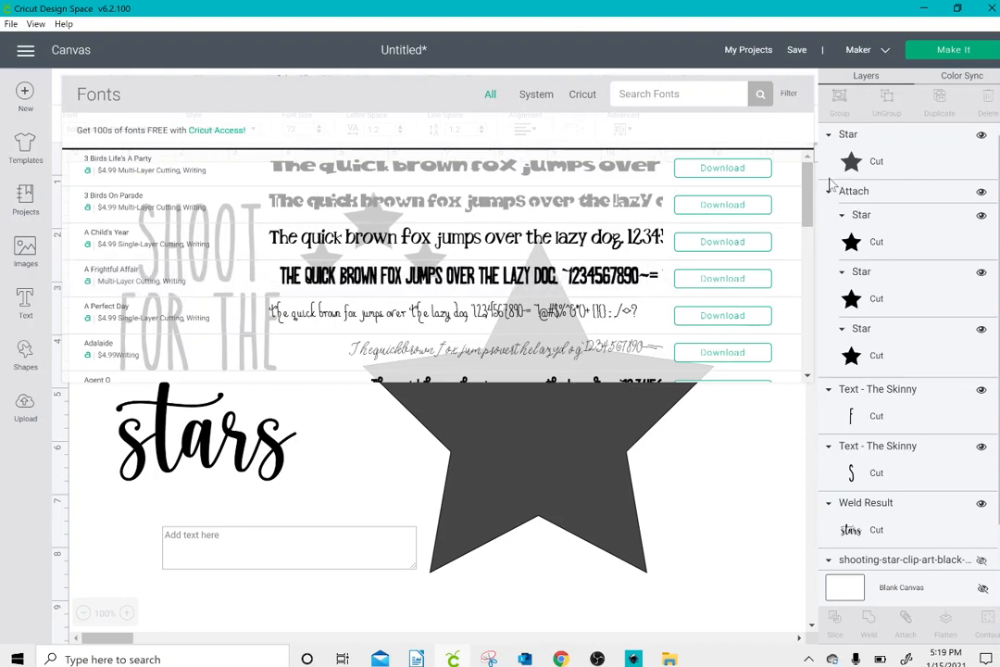
pyautogui.moveTo(813, 190); pyautogui.dragTo(814, 272)
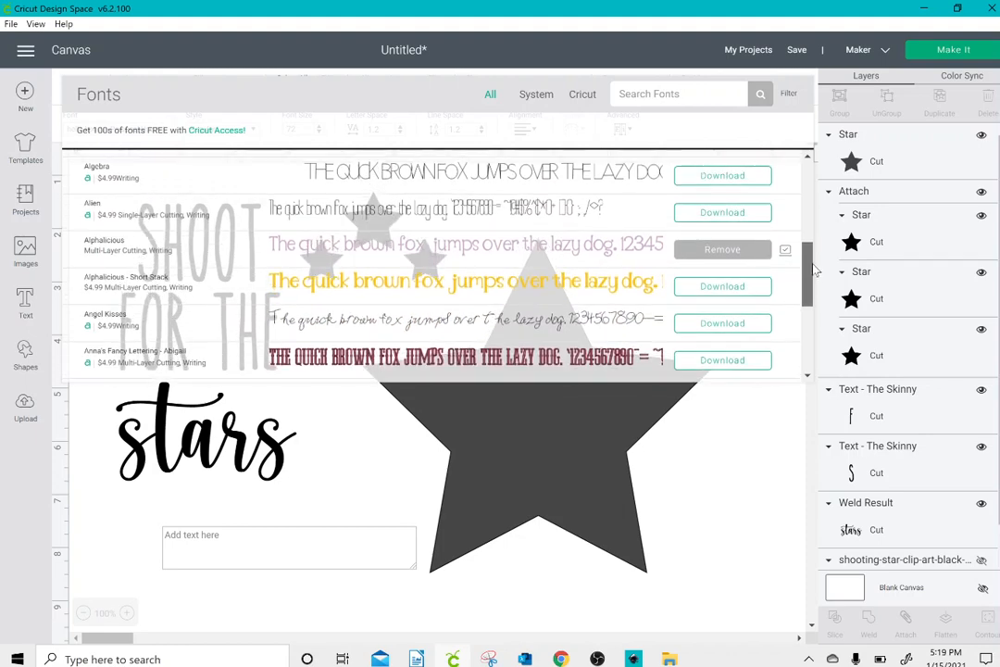
pyautogui.click(600, 252)
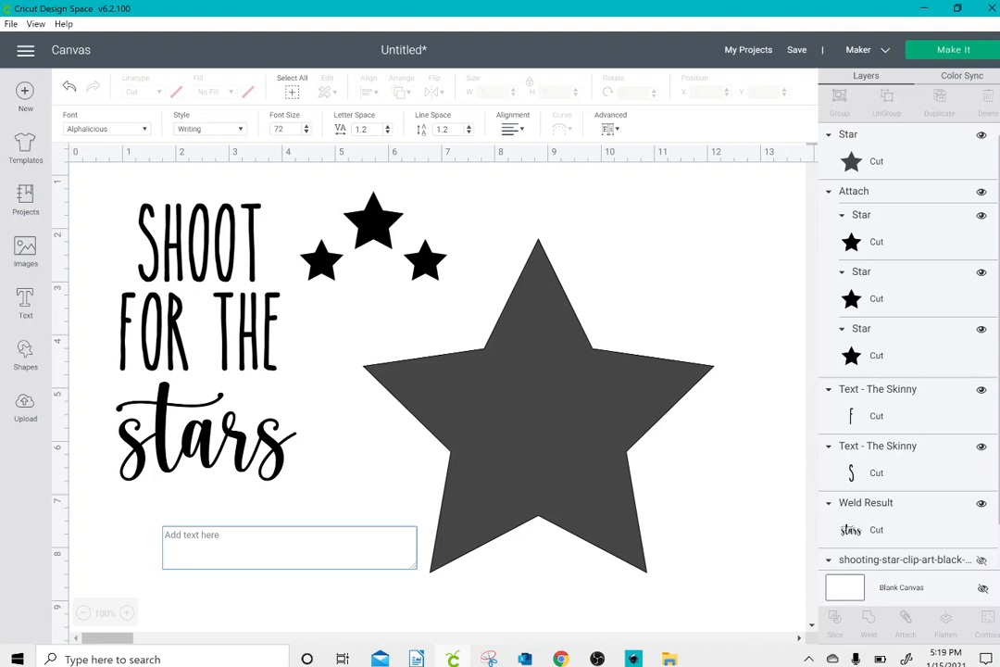
# Step: Enter "STAR" as the content of the new text object
pyautogui.write('STAR')
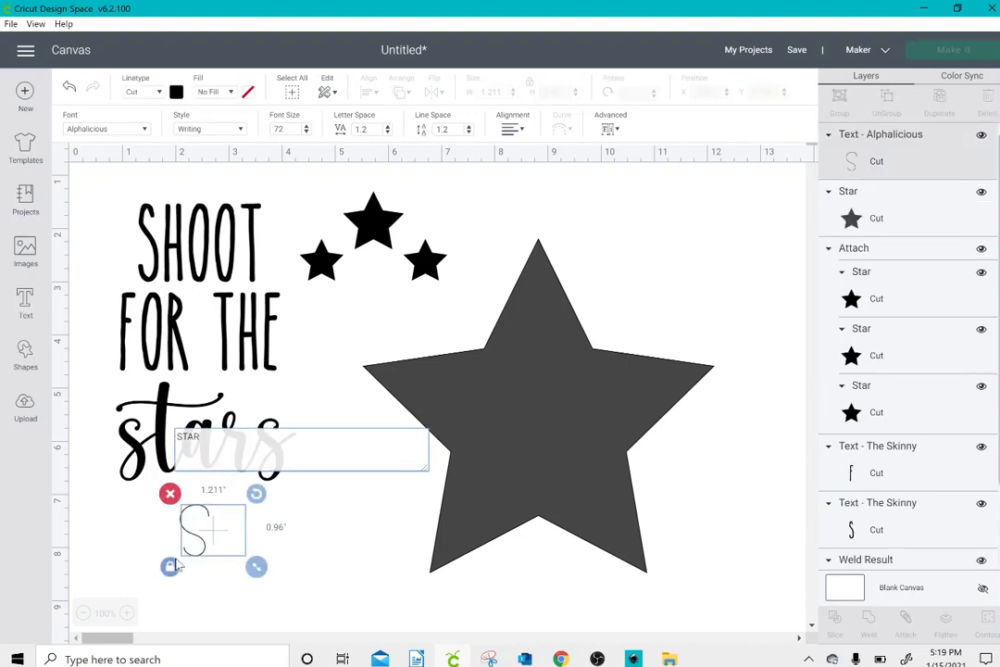
pyautogui.write('A')
pyautogui.press('BackSpace')
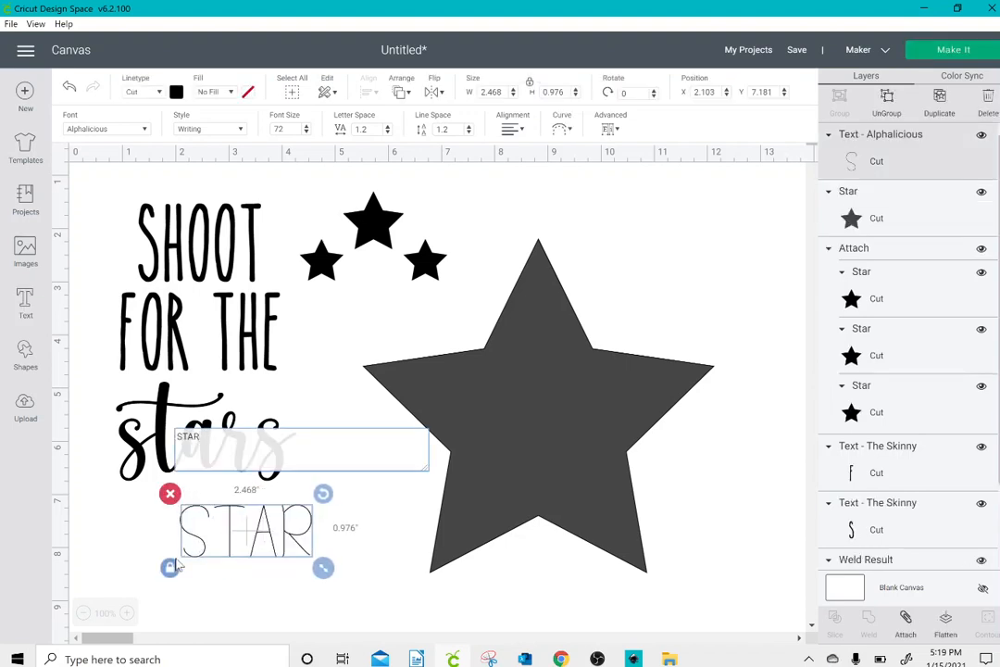
# Step: Complete the writing text as "STARS" and recolor the large star yellow
pyautogui.write('S')
pyautogui.click(278, 523)
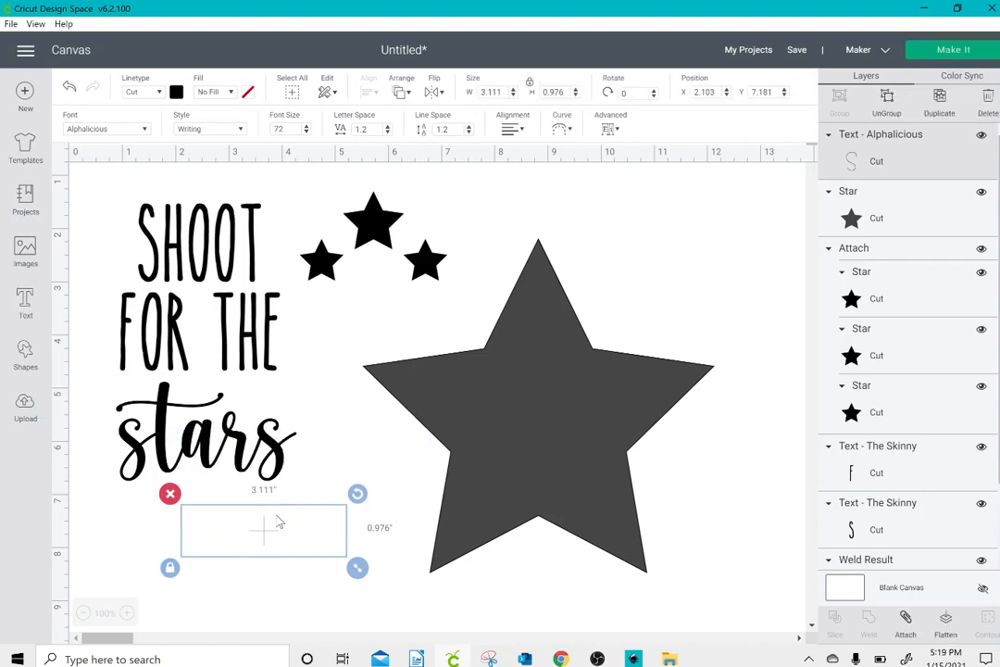
pyautogui.click(509, 441)
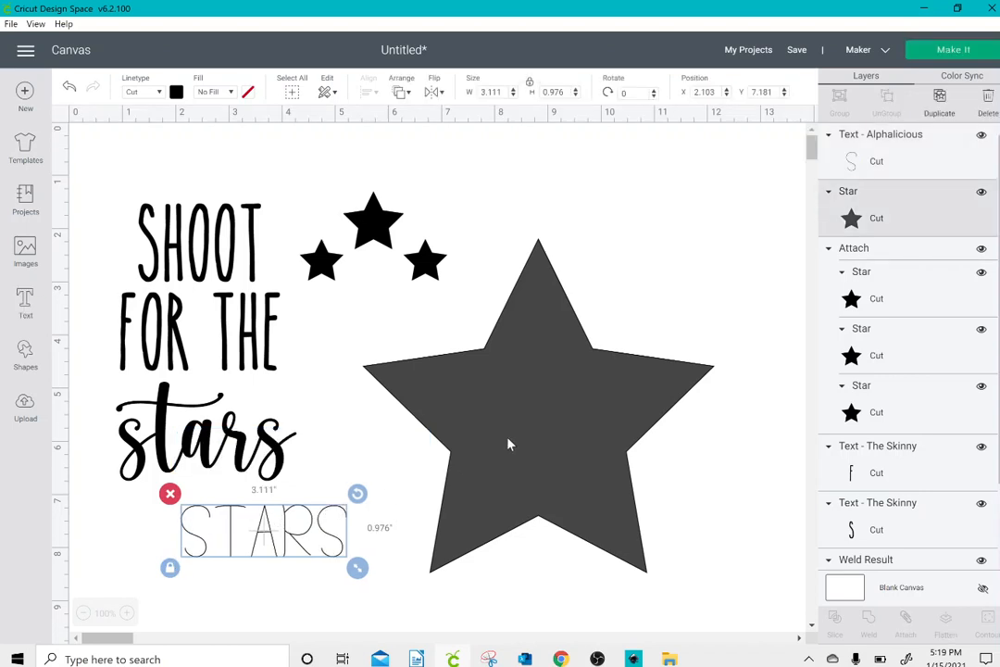
pyautogui.click(176, 92)
pyautogui.click(283, 189)
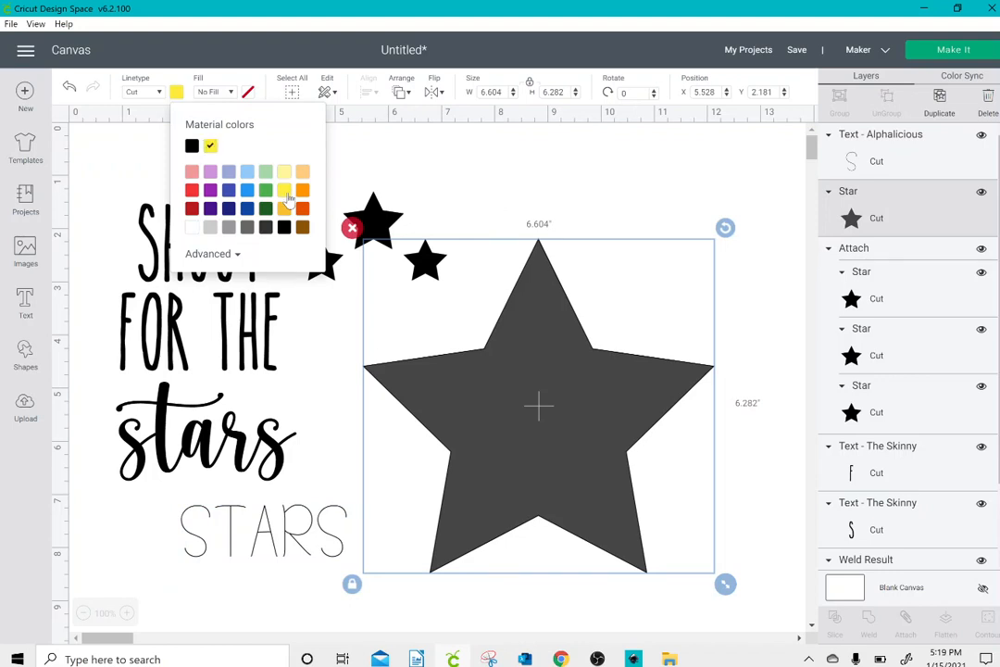
# Step: Move the STARS writing text onto the yellow star, enlarge it to about 4.1 inches wide and center it between the star's side points
pyautogui.click(231, 538)
pyautogui.click(336, 525)
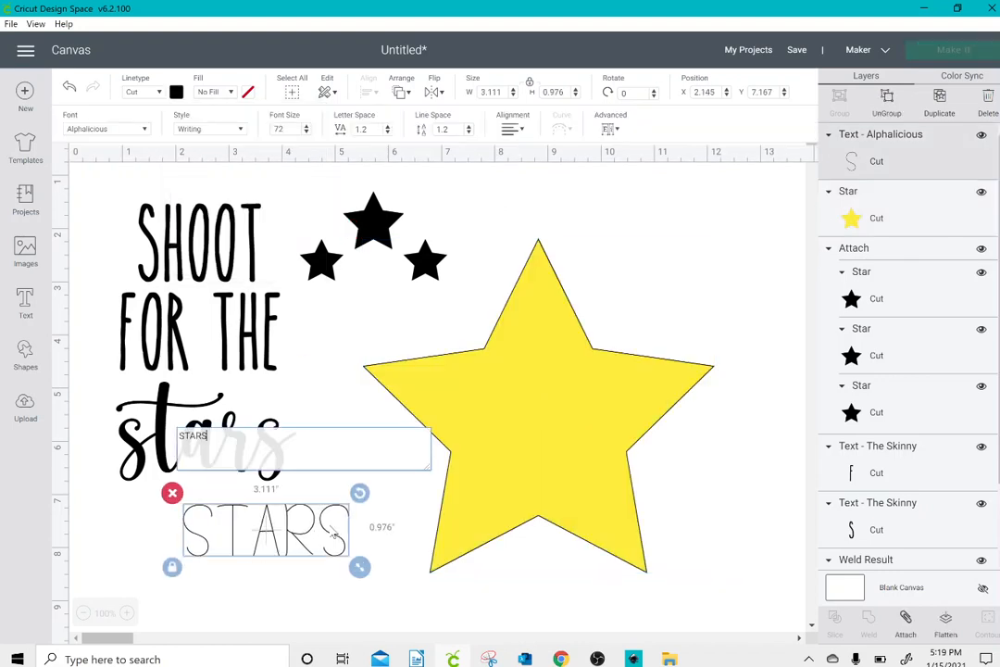
pyautogui.moveTo(337, 524); pyautogui.dragTo(598, 394)
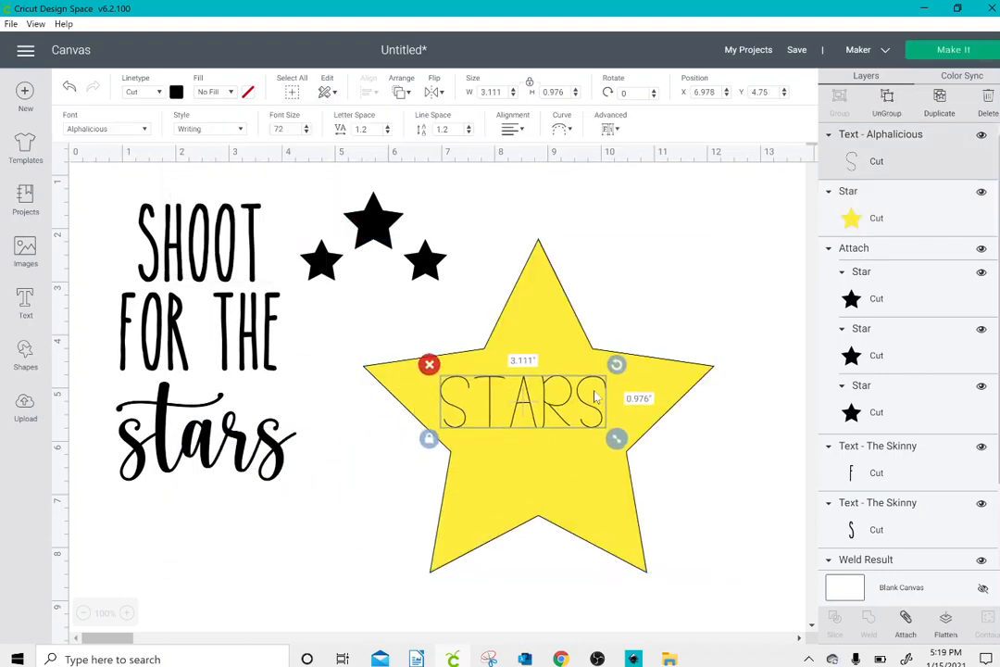
pyautogui.moveTo(637, 447); pyautogui.dragTo(668, 487)
pyautogui.moveTo(578, 421); pyautogui.dragTo(566, 409)
pyautogui.moveTo(559, 313); pyautogui.dragTo(641, 246)
pyautogui.click(766, 435)
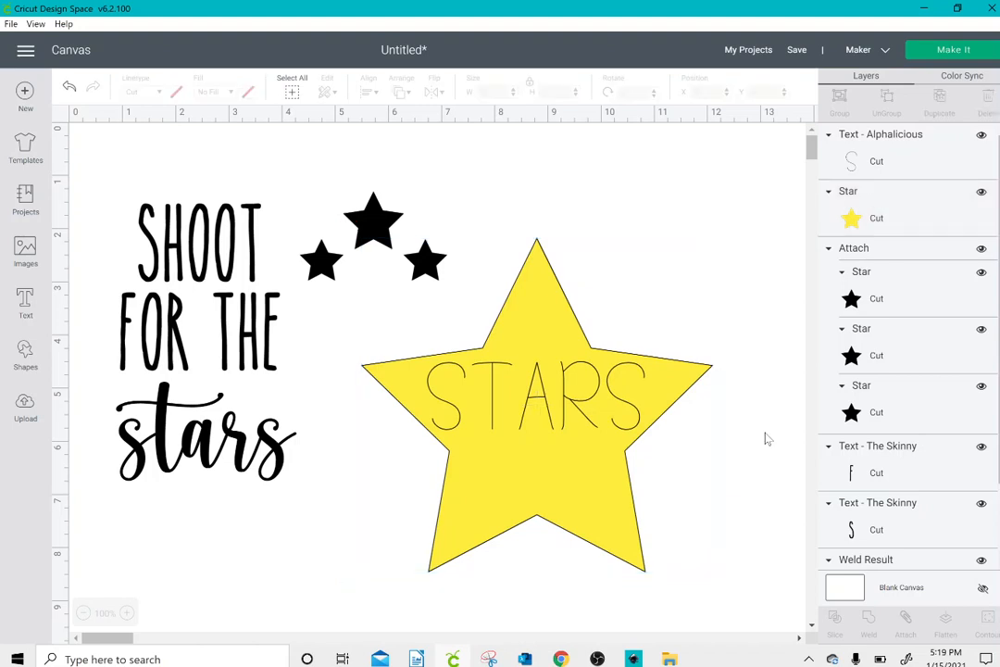
# Step: Attach the STARS text to the yellow star and move them together to about X 5.78, Y 2.14
pyautogui.moveTo(755, 468); pyautogui.dragTo(543, 330)
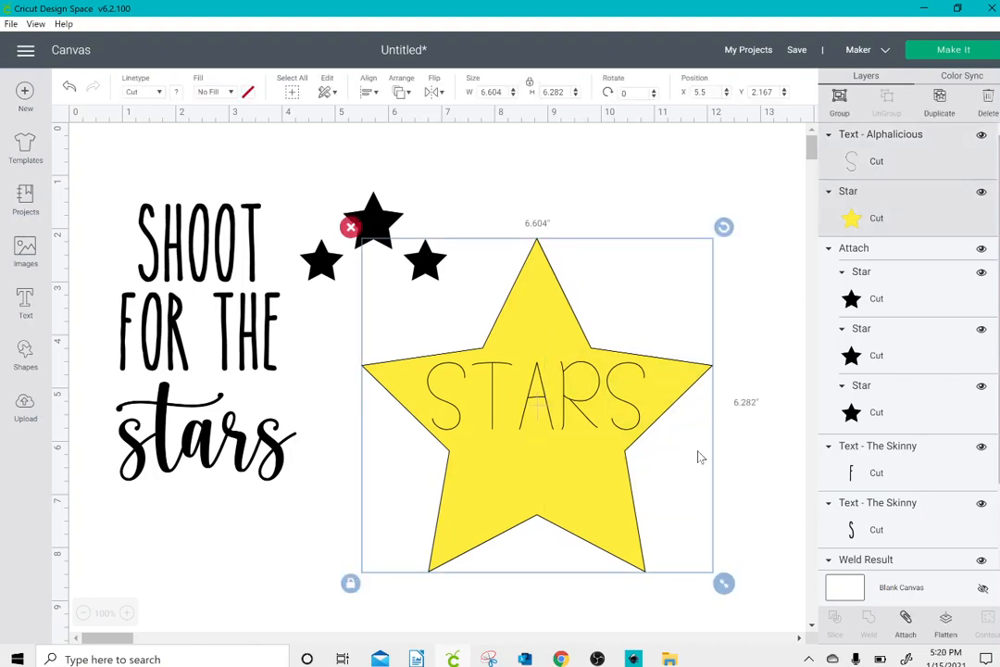
pyautogui.click(906, 622)
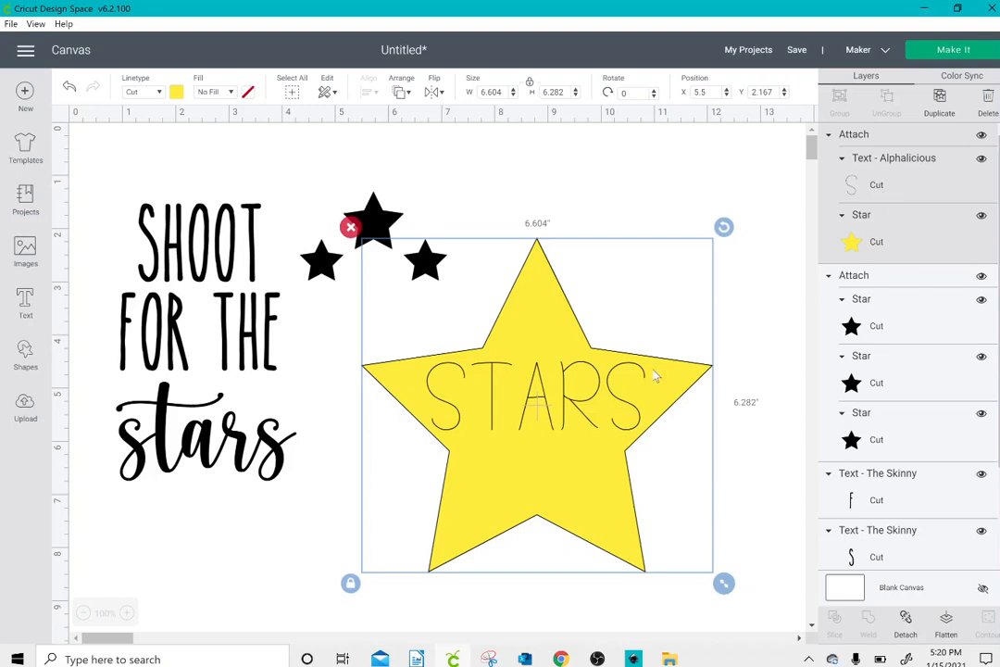
pyautogui.moveTo(633, 405); pyautogui.dragTo(652, 399)
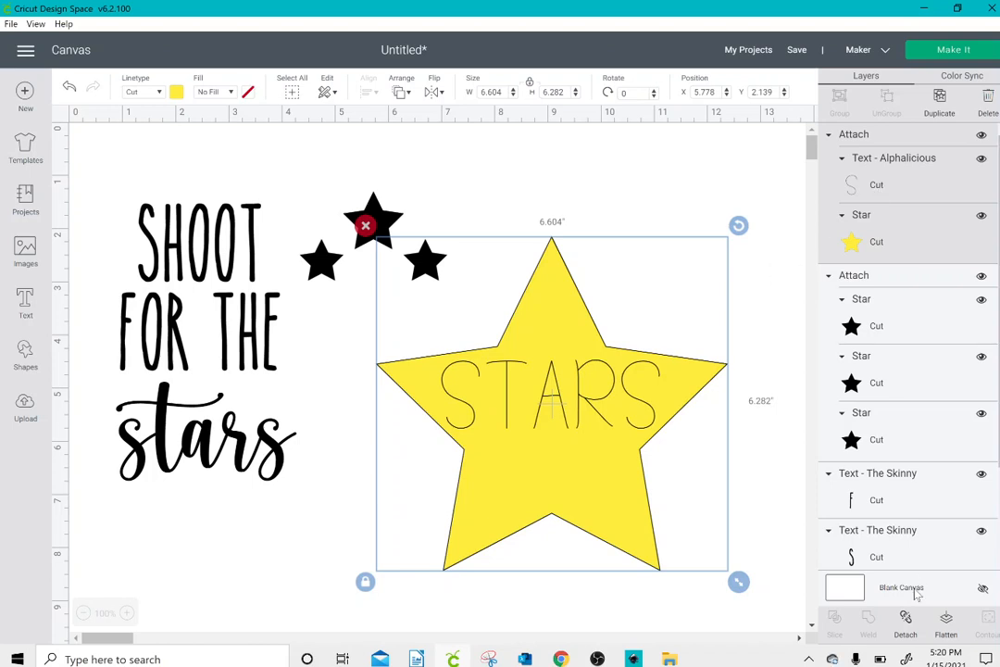
# Step: Detach the text from the yellow star and change the STARS text's linetype to Draw
pyautogui.click(908, 616)
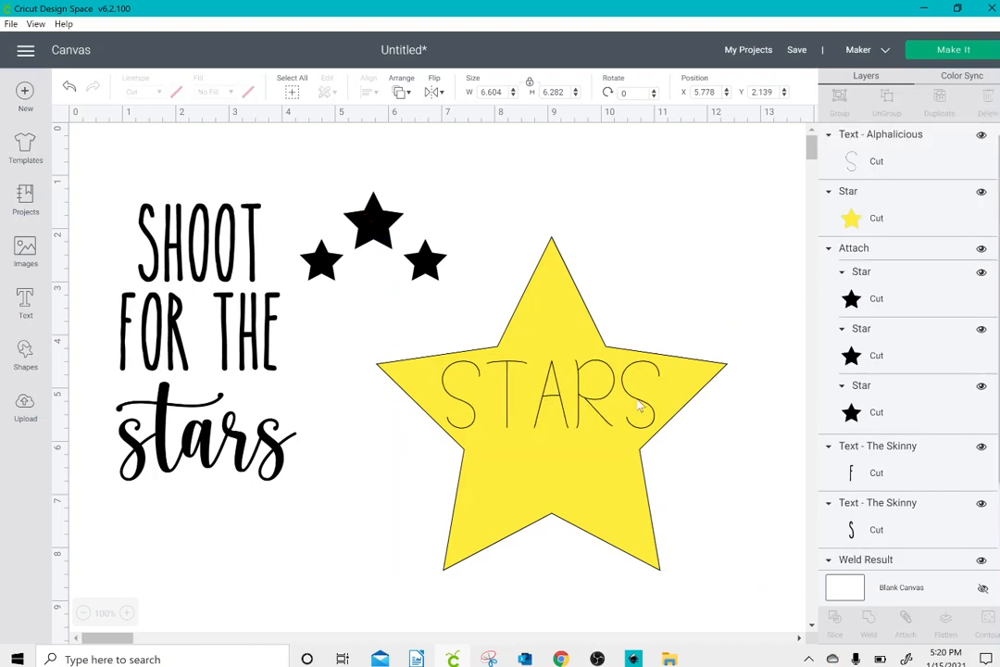
pyautogui.click(598, 396)
pyautogui.click(601, 394)
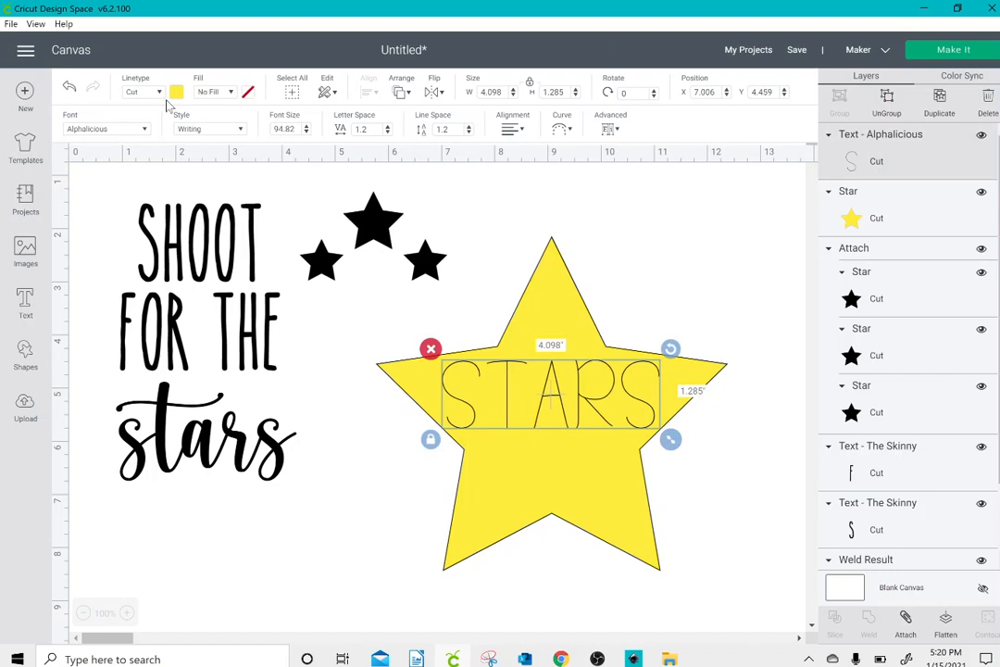
pyautogui.click(136, 93)
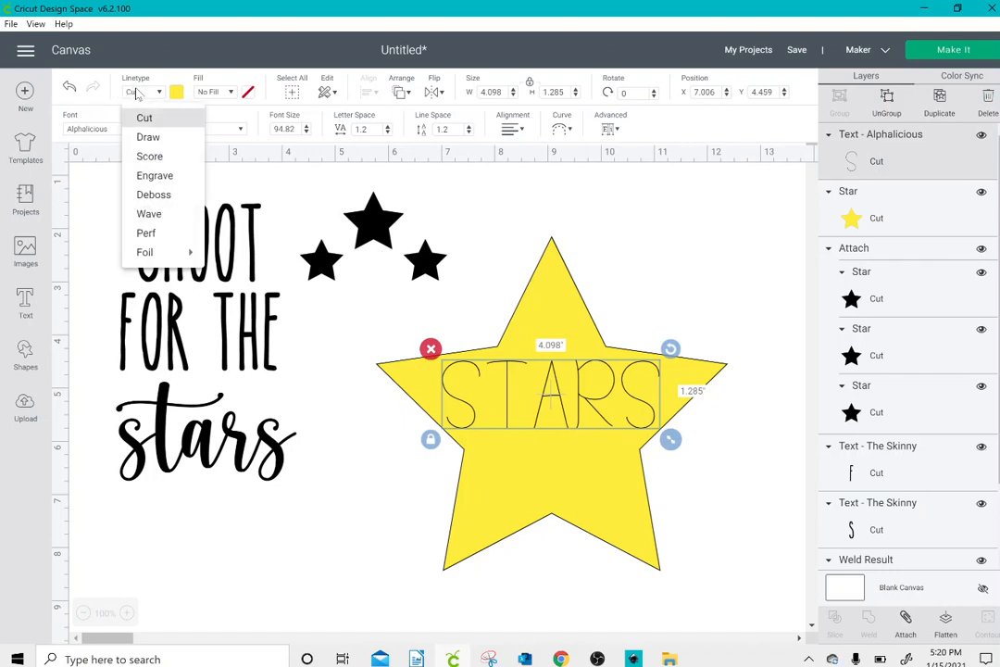
pyautogui.click(146, 138)
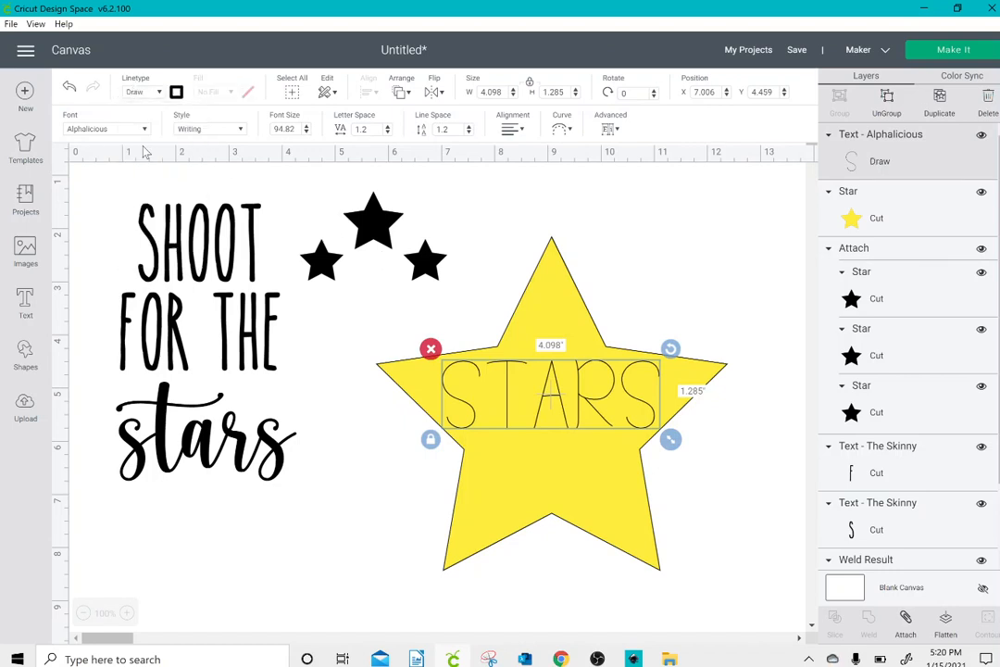
# Step: Set the STARS text's pen color to Party Pink (Infusible Ink), keeping the Fine Point (0.4mm) pen
pyautogui.click(176, 93)
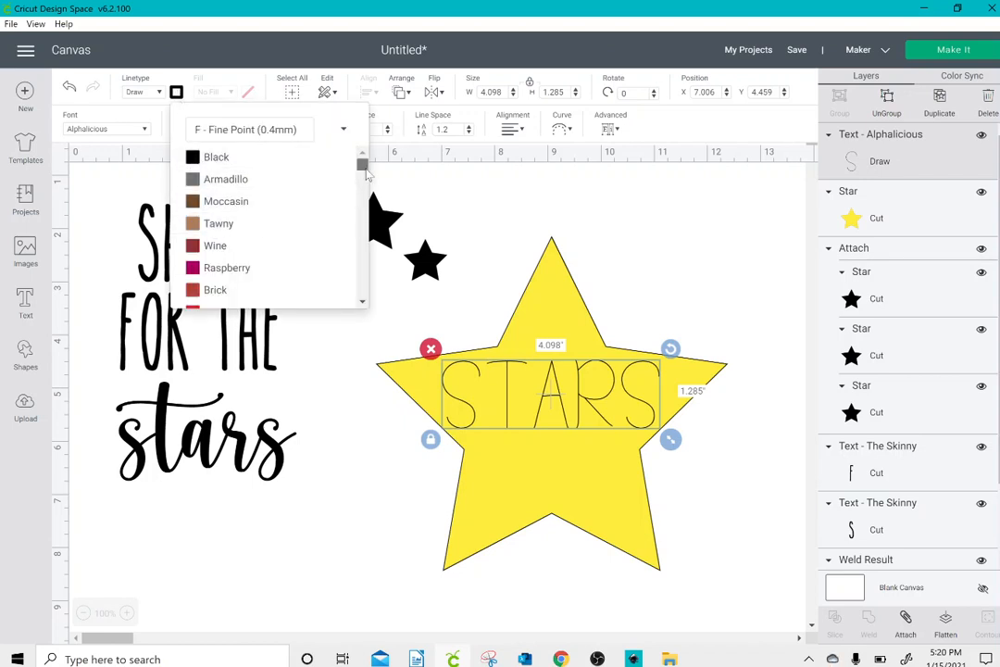
pyautogui.moveTo(366, 170); pyautogui.dragTo(370, 299)
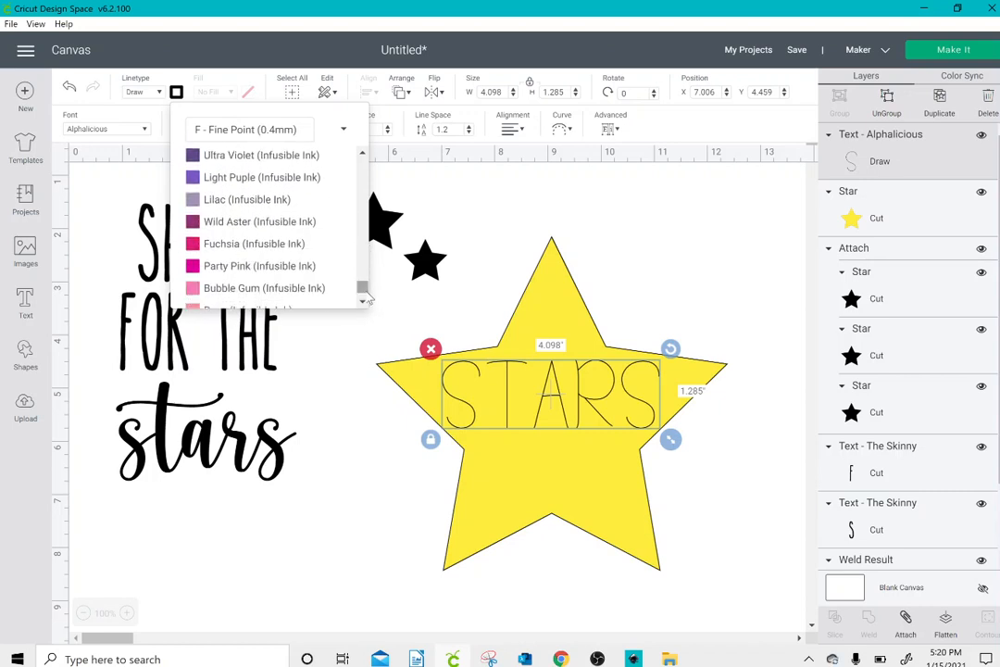
pyautogui.click(290, 265)
# Step: Select the drawn STARS text together with the yellow star and attach them
pyautogui.click(535, 408)
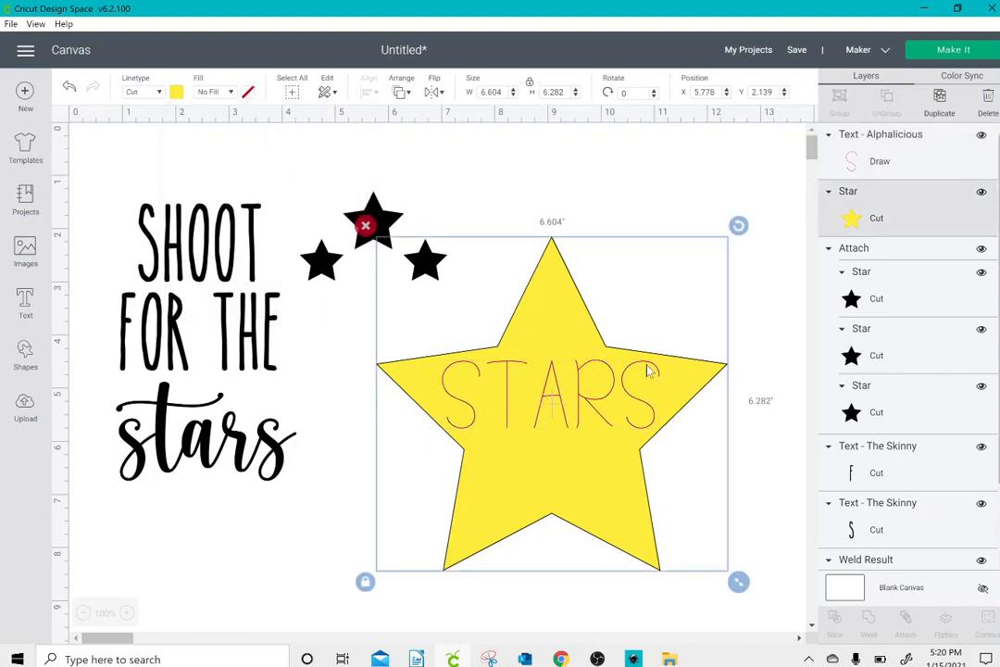
pyautogui.click(695, 624)
pyautogui.click(645, 505)
pyautogui.click(750, 384)
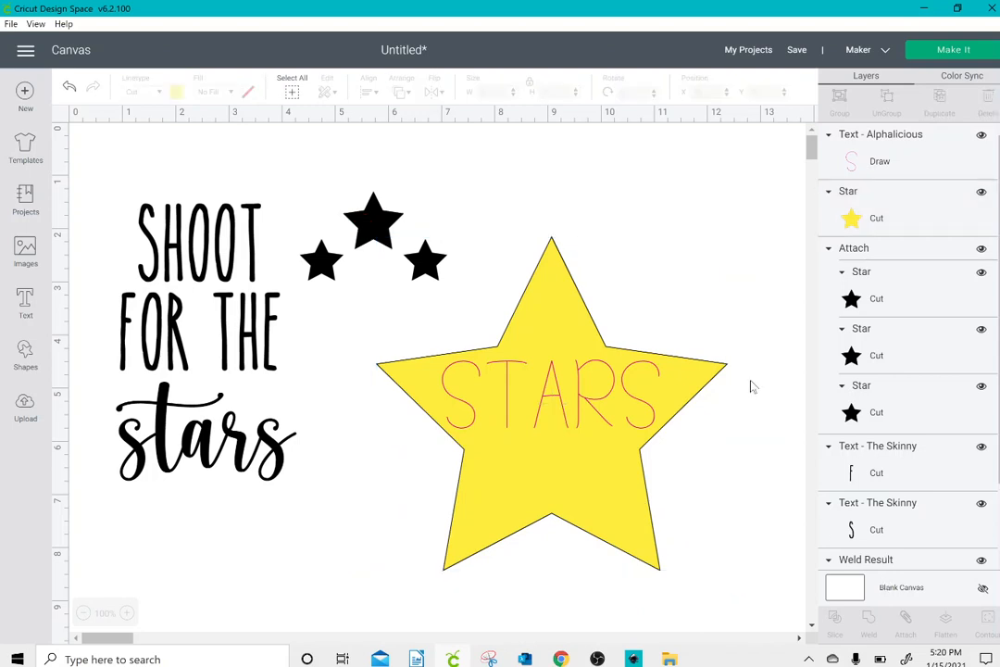
pyautogui.click(705, 318)
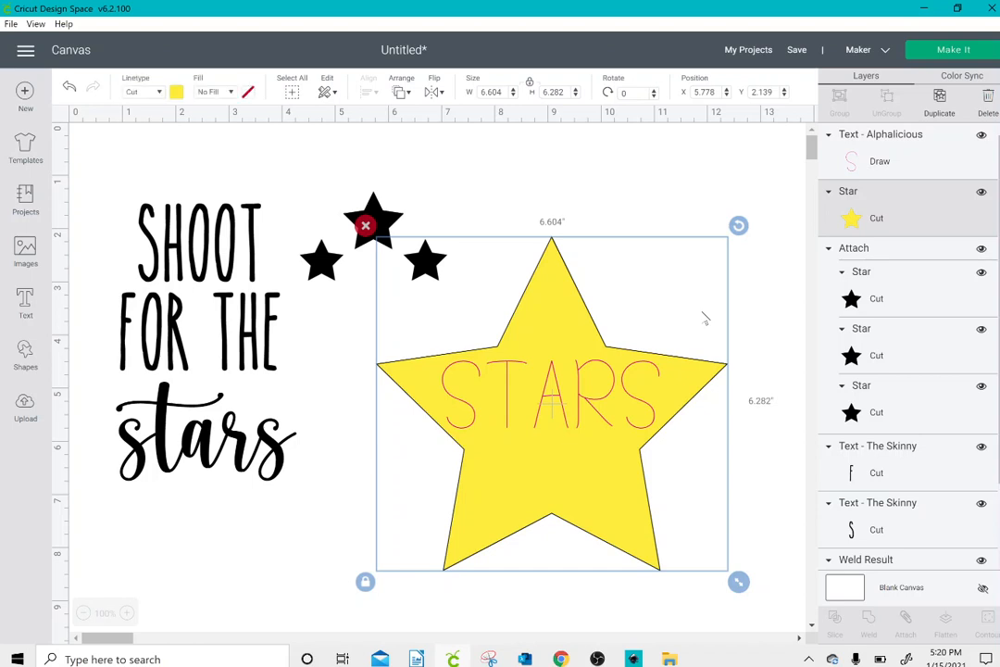
pyautogui.moveTo(540, 188); pyautogui.dragTo(601, 524)
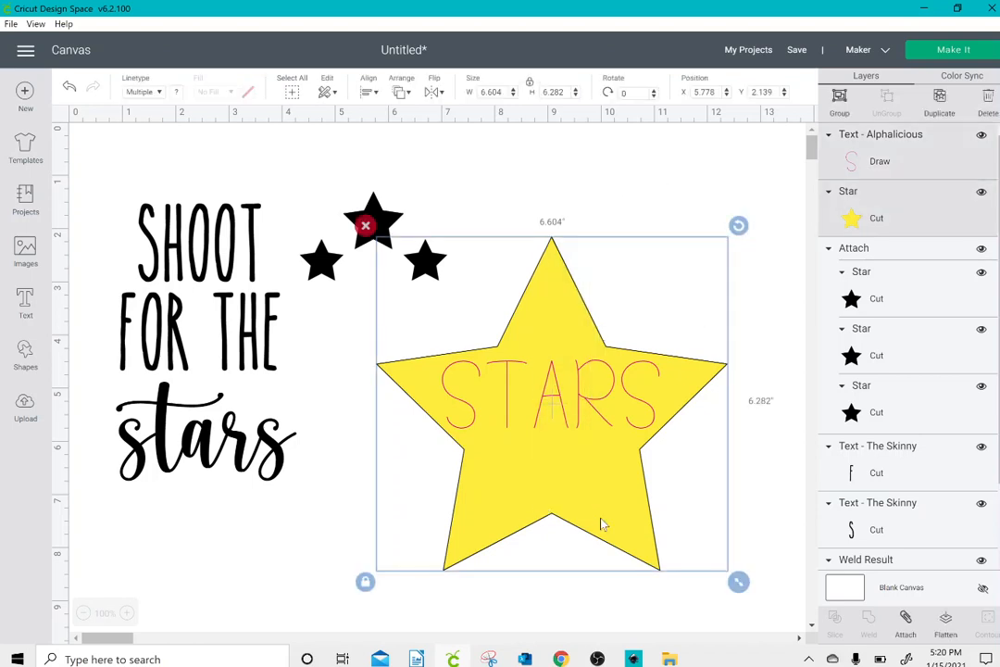
pyautogui.click(904, 625)
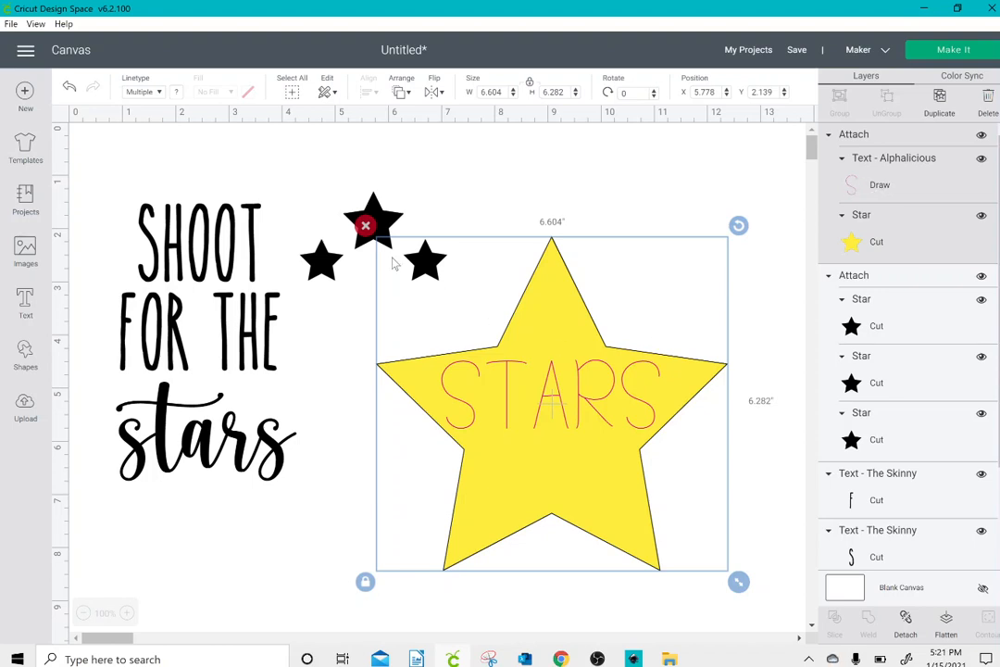
# Step: Replace the attached yellow star and text with a new star about 3.66 inches wide, placed just below the three small stars
pyautogui.click(366, 228)
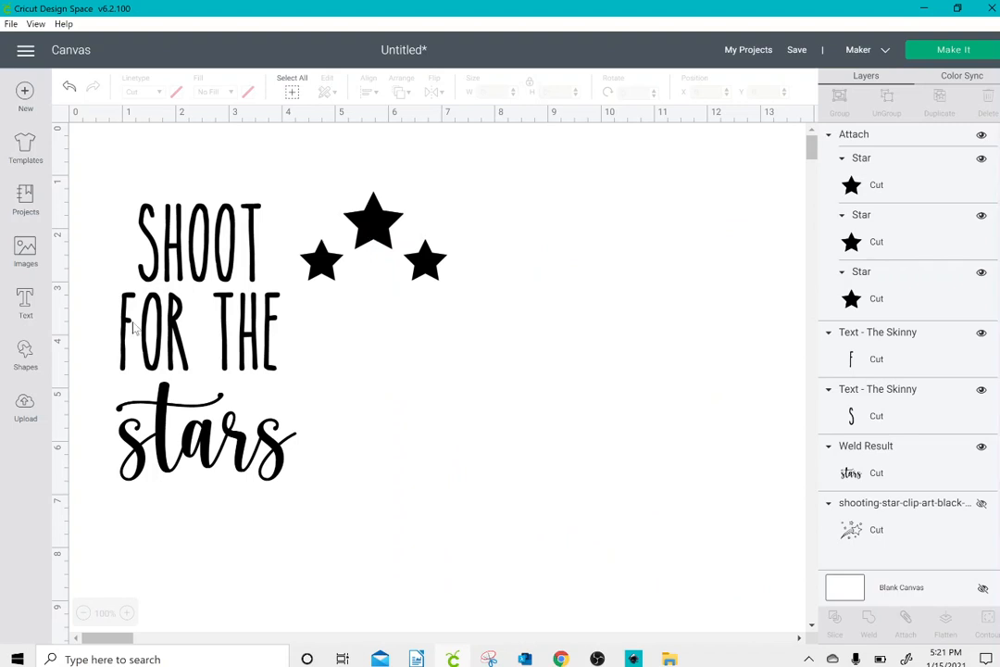
pyautogui.click(31, 353)
pyautogui.click(84, 407)
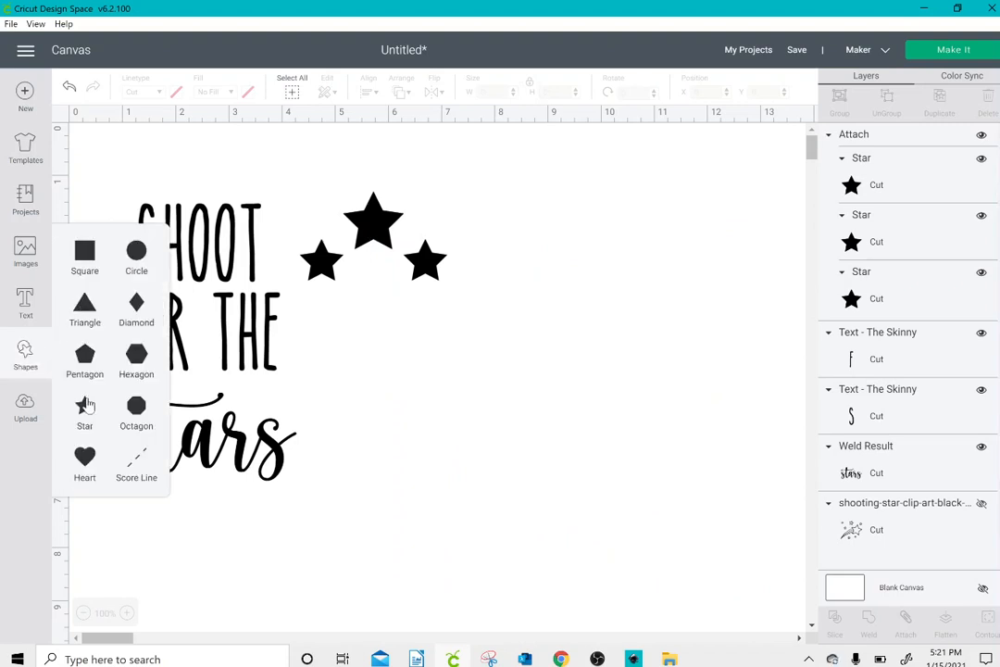
pyautogui.moveTo(282, 318); pyautogui.dragTo(424, 381)
pyautogui.moveTo(469, 443); pyautogui.dragTo(491, 472)
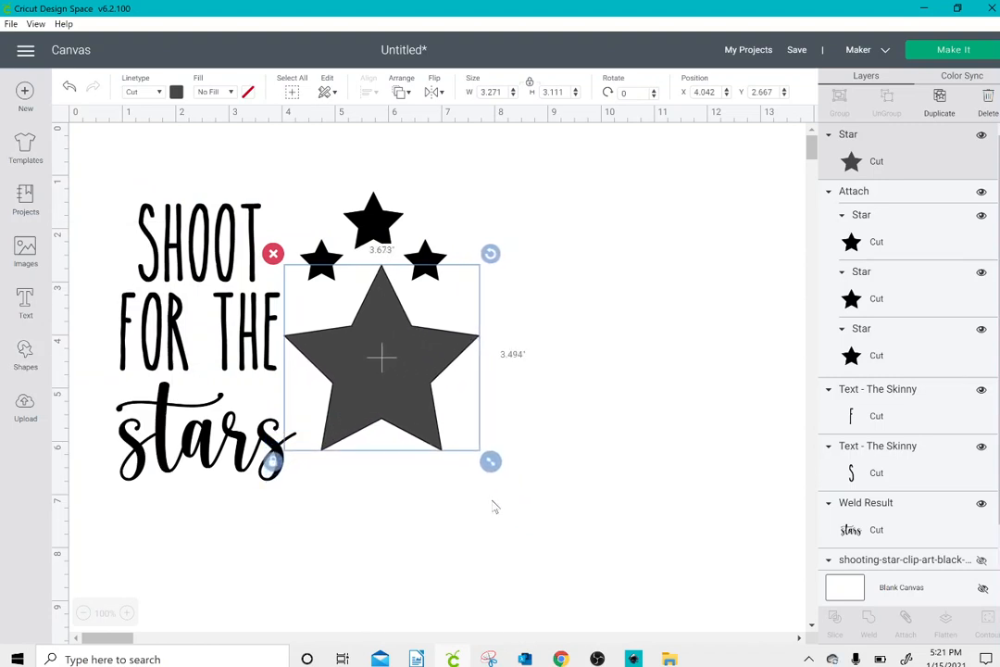
pyautogui.moveTo(413, 412); pyautogui.dragTo(406, 400)
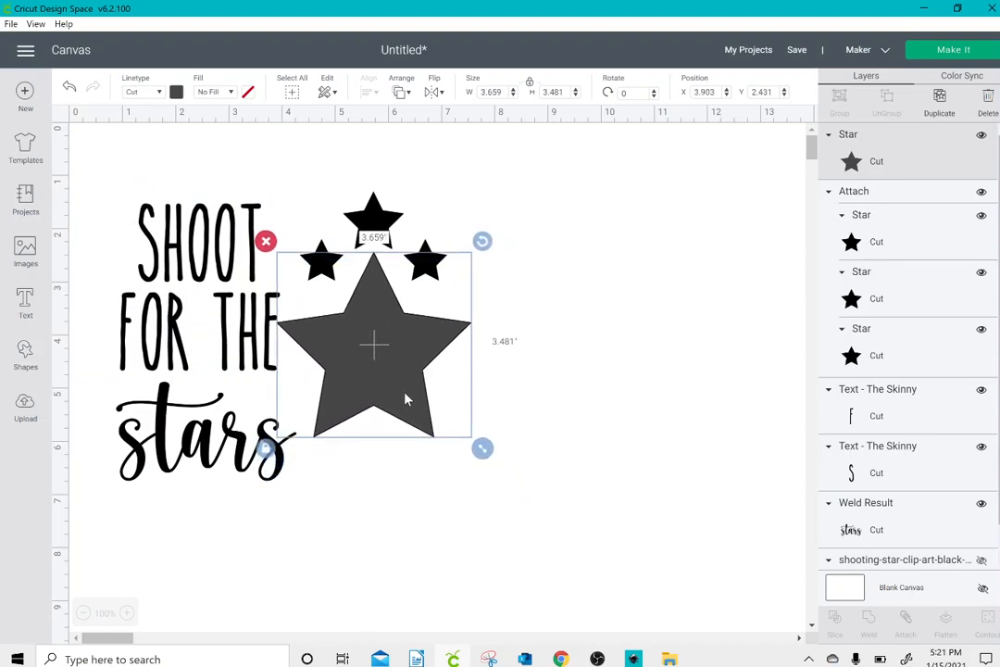
# Step: Recolor the new large star black to match the rest of the design
pyautogui.click(176, 92)
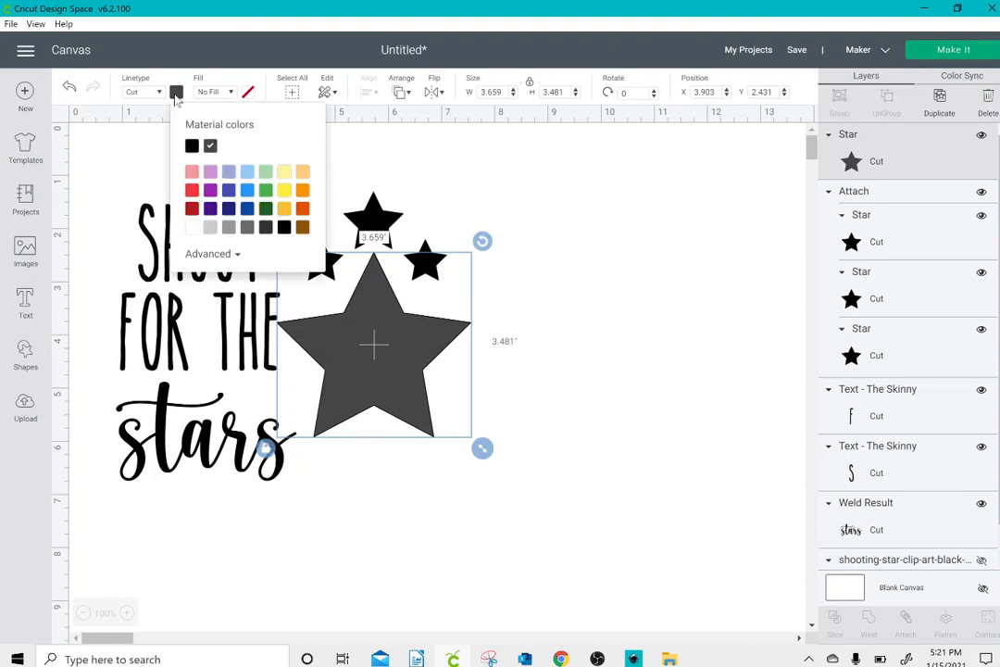
pyautogui.click(191, 146)
pyautogui.click(112, 140)
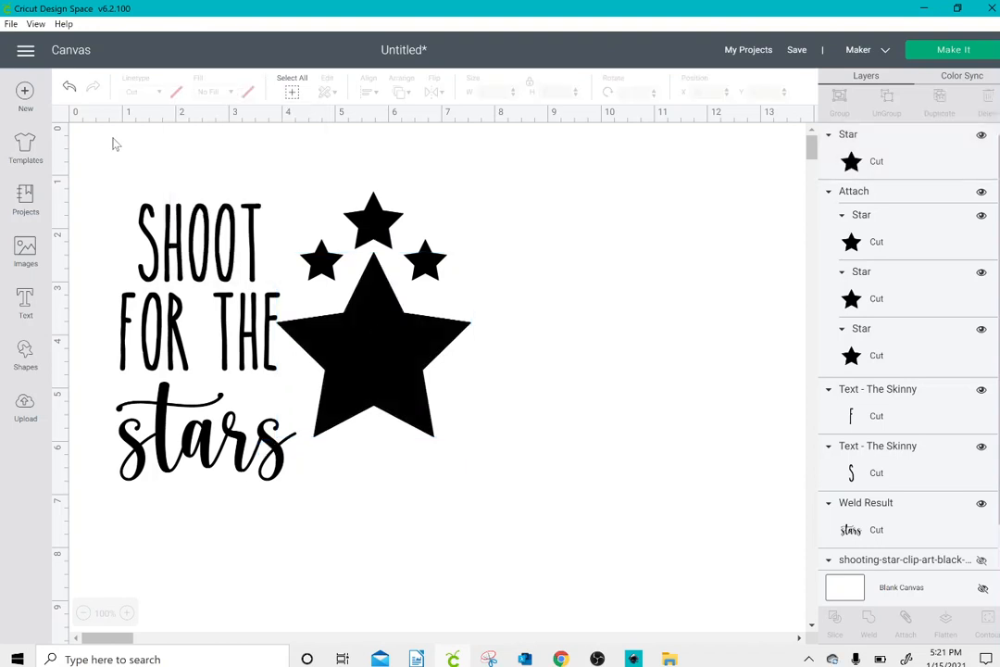
# Step: Shift the large black star slightly to about X 3.94, Y 2.43
pyautogui.moveTo(112, 141); pyautogui.dragTo(515, 497)
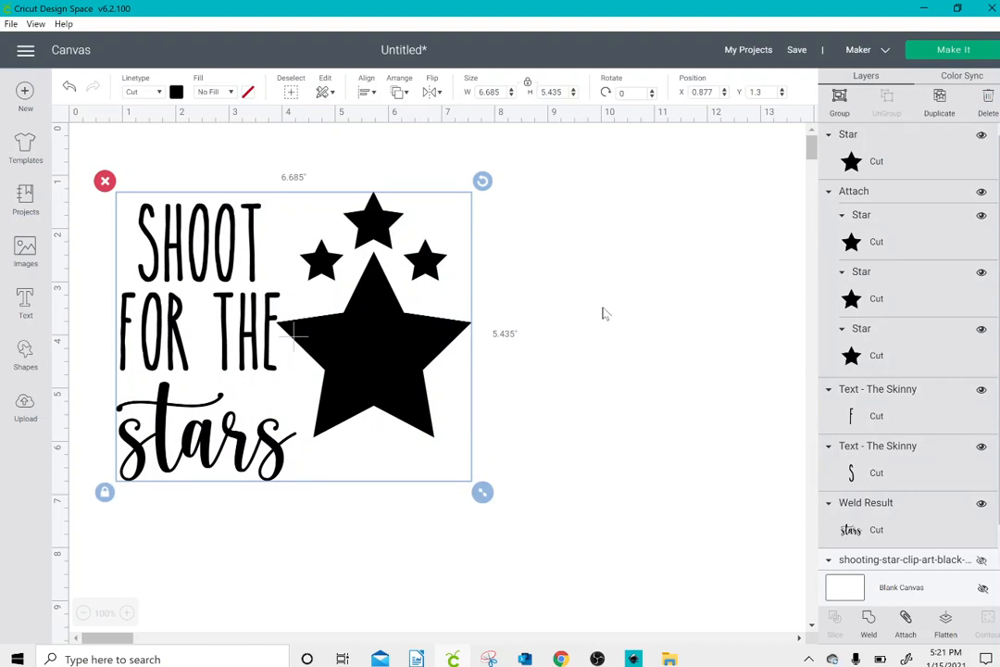
pyautogui.click(567, 375)
pyautogui.click(414, 374)
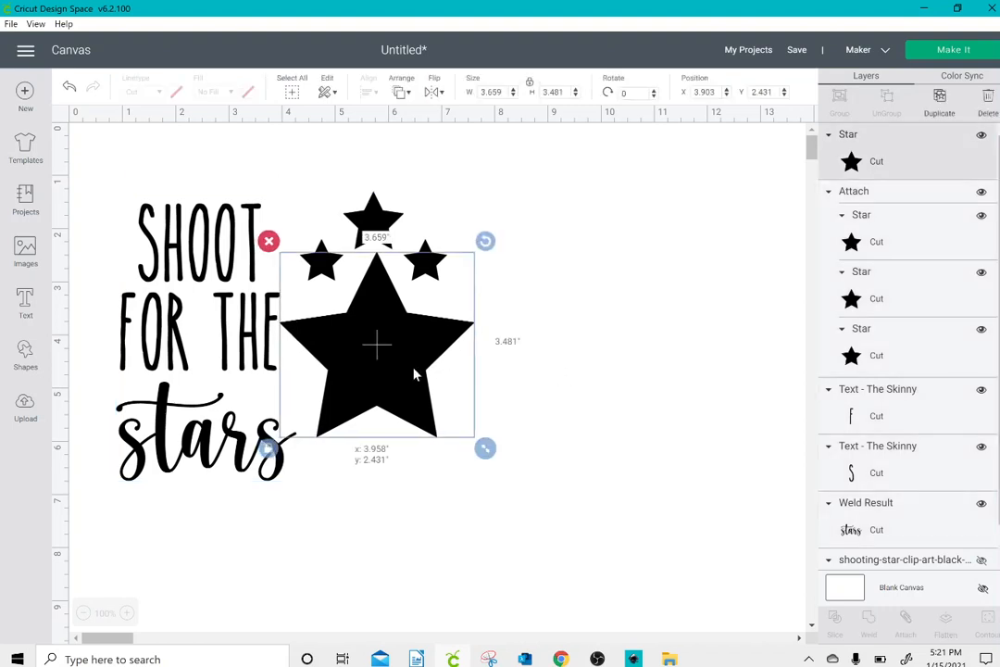
pyautogui.moveTo(414, 374); pyautogui.dragTo(414, 374)
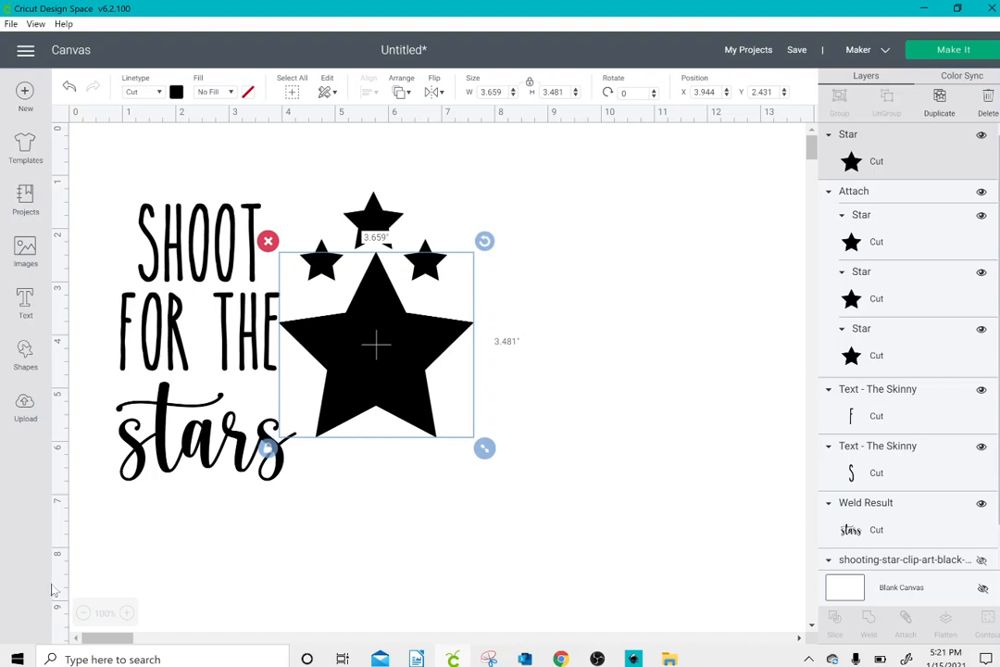
# Step: Select the whole visible design, lettering and all stars, and attach it
pyautogui.click(135, 515)
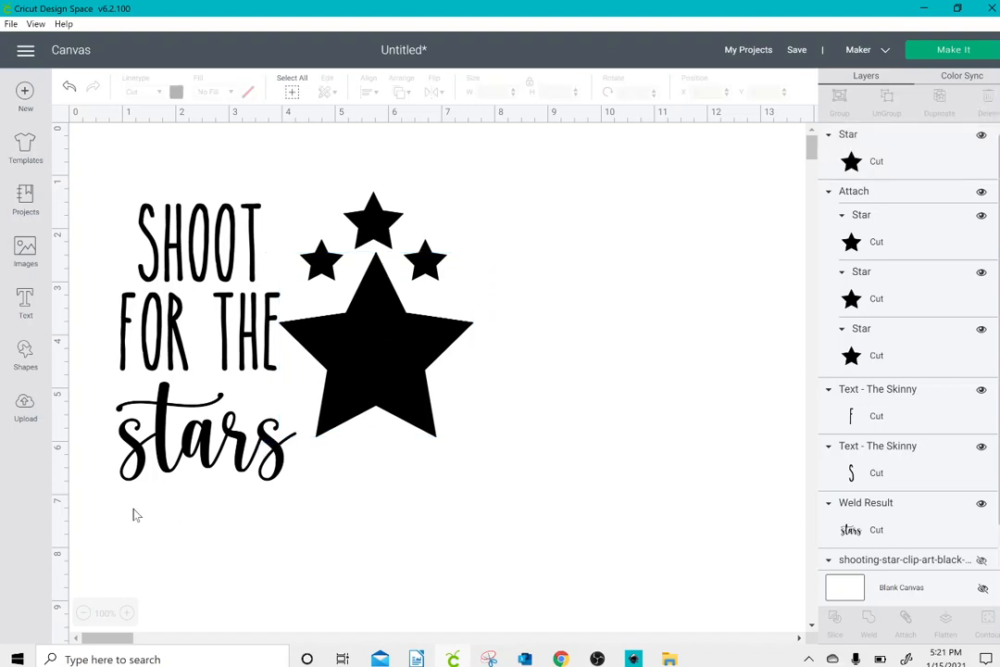
pyautogui.moveTo(133, 508); pyautogui.dragTo(502, 161)
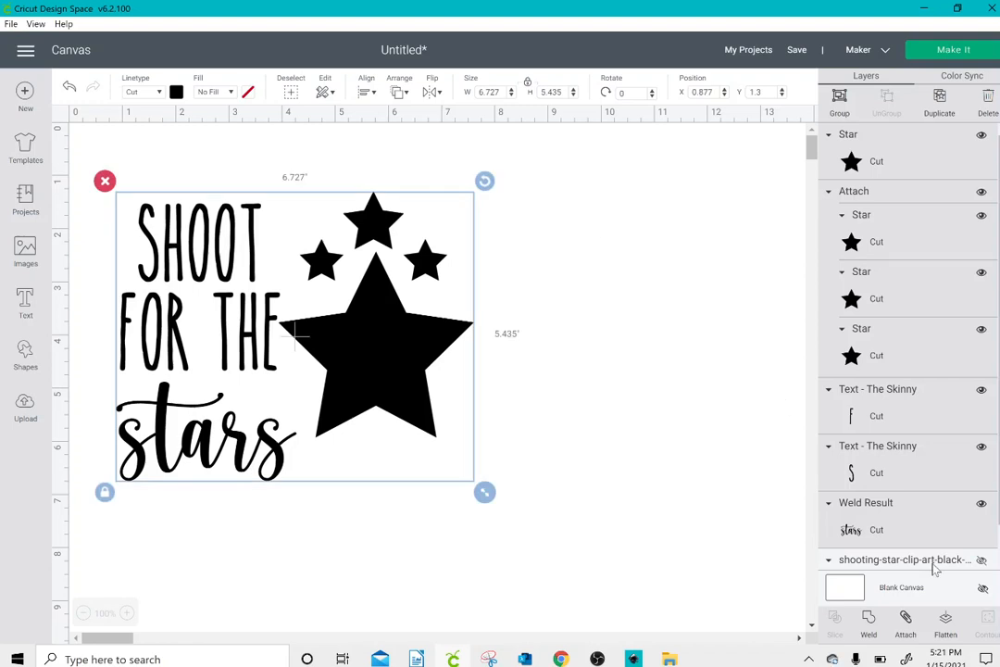
pyautogui.click(905, 621)
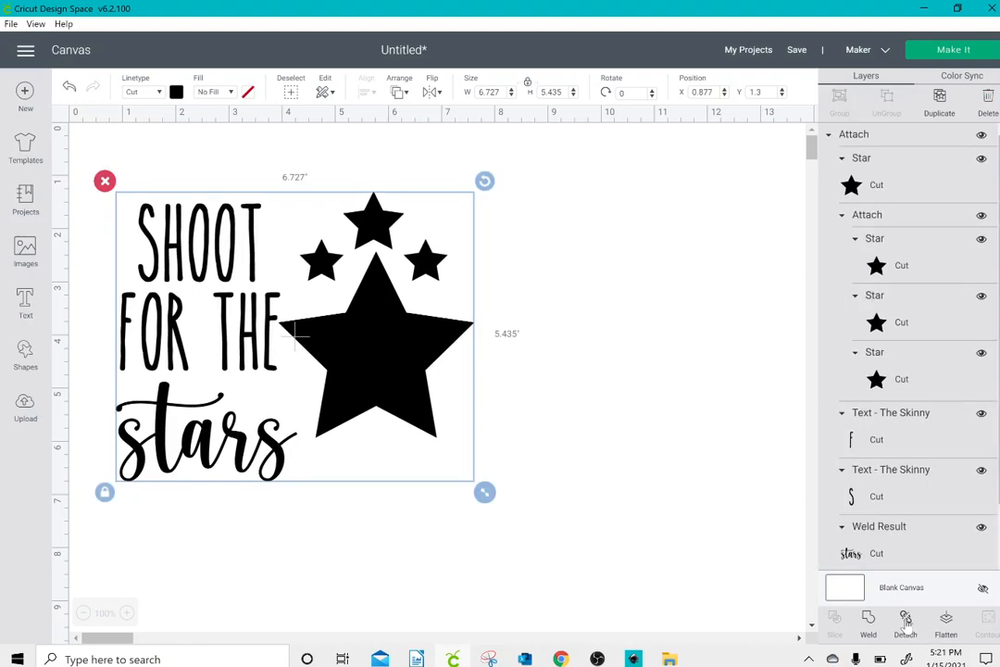
# Step: Preview the attached design on the cutting mat, return to the canvas and reselect the design
pyautogui.click(950, 53)
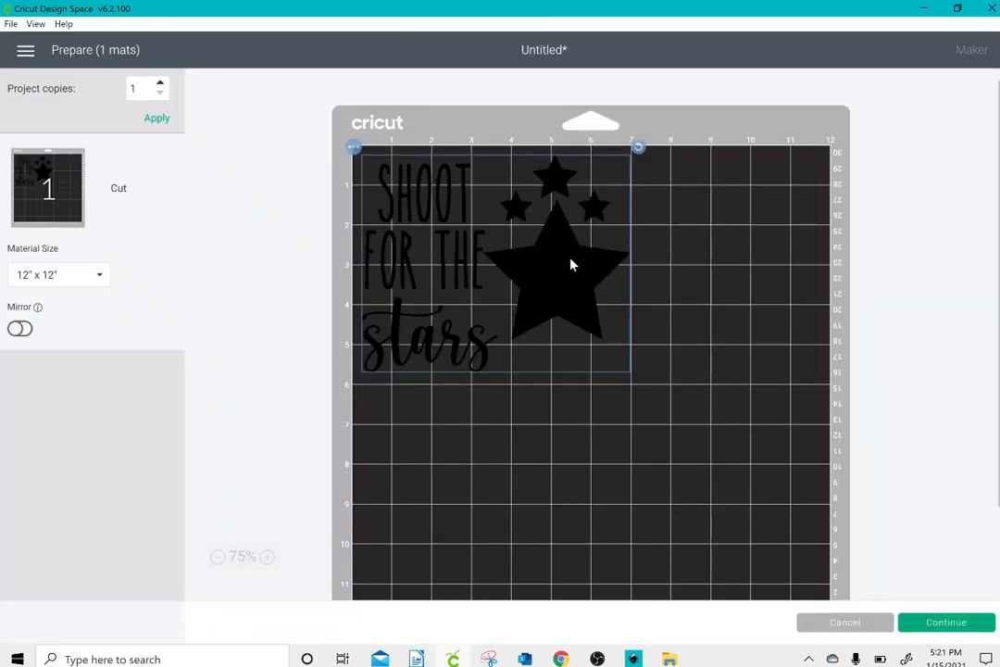
pyautogui.click(846, 623)
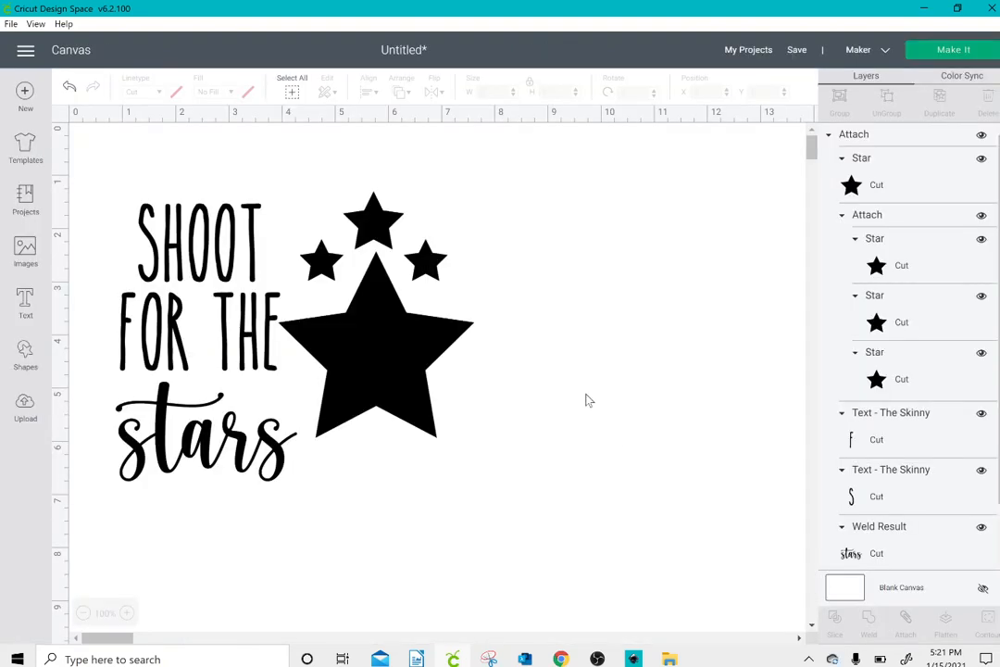
pyautogui.click(368, 366)
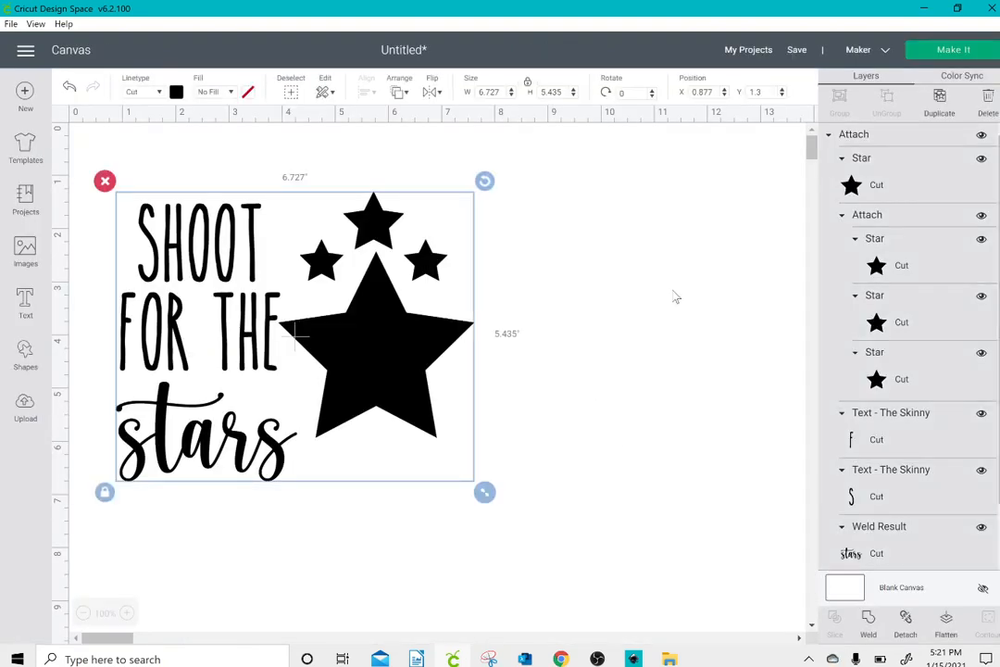
# Step: Detach the whole design and move the large black star down to about X 3.94, Y 2.79
pyautogui.click(904, 622)
pyautogui.click(377, 393)
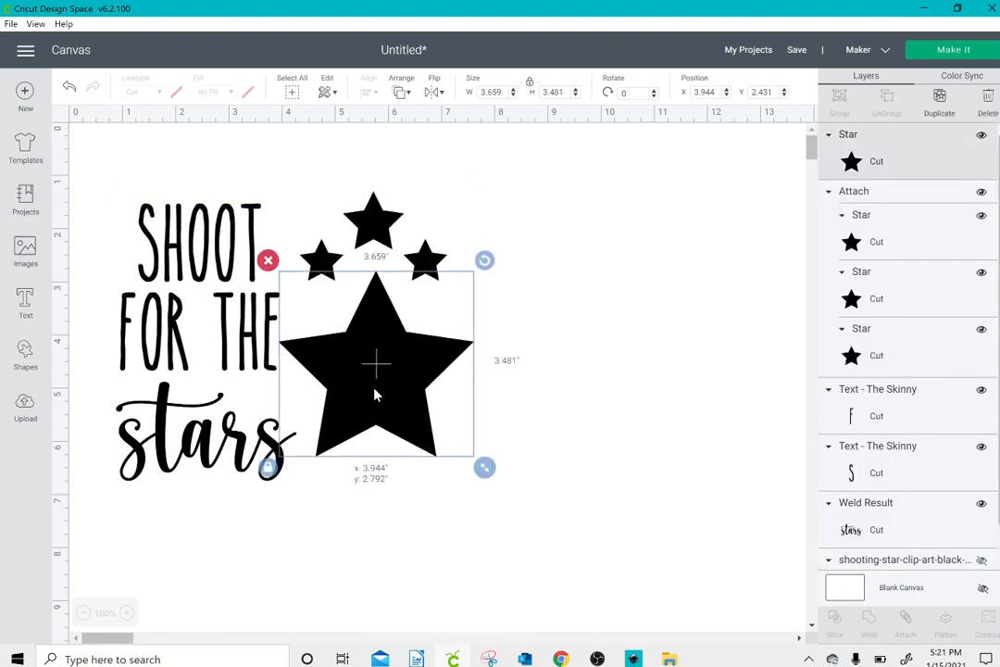
# Step: Recolor the three small attached stars yellow
pyautogui.moveTo(283, 186); pyautogui.dragTo(454, 263)
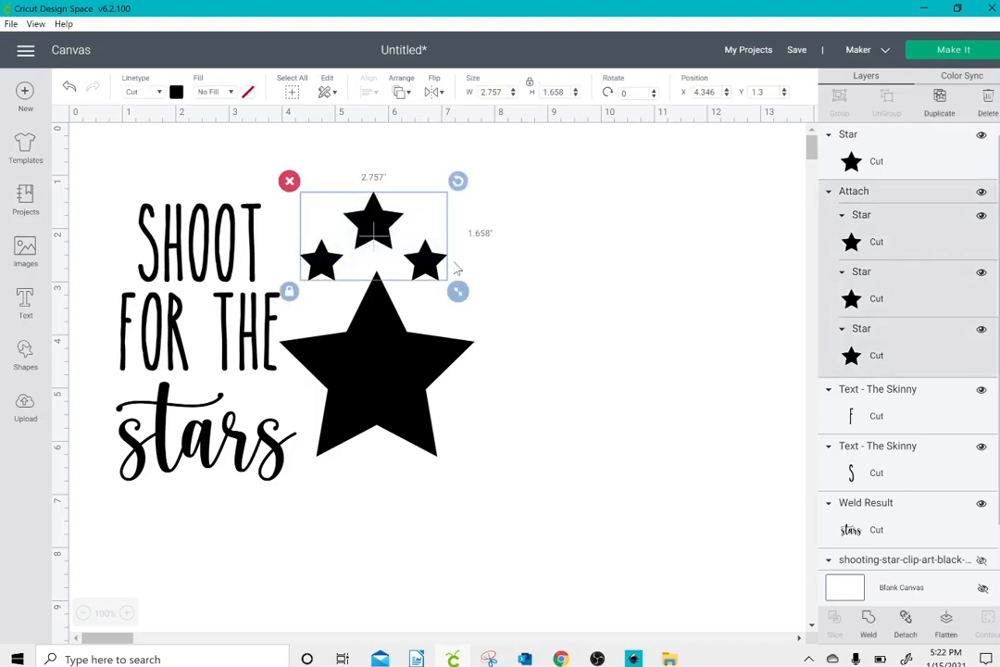
pyautogui.click(176, 91)
pyautogui.click(285, 190)
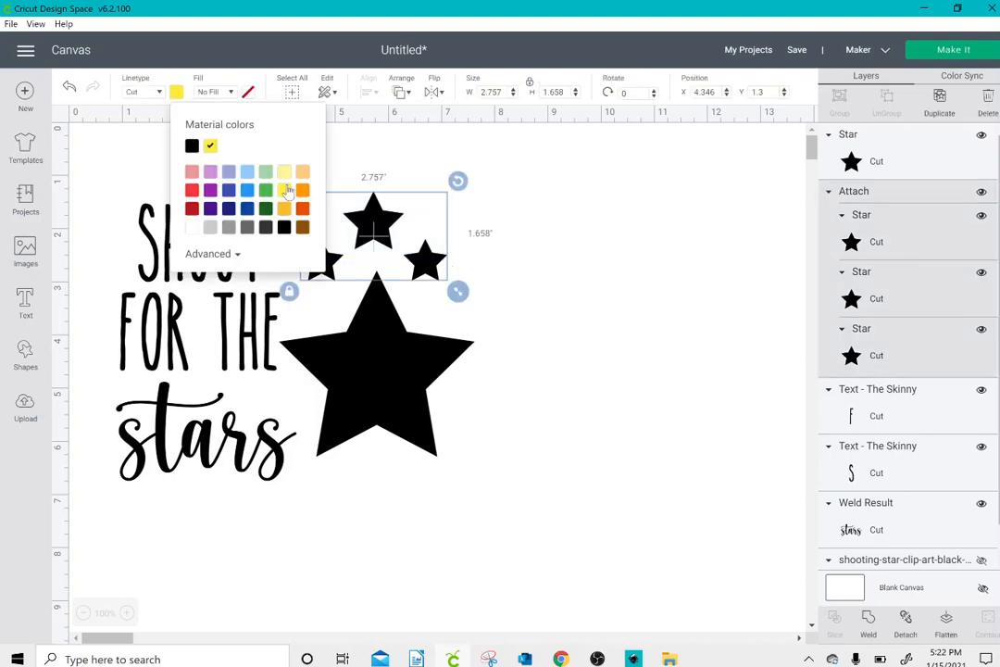
pyautogui.click(92, 128)
# Step: Attach the complete lettering and star design as one, then detach it again
pyautogui.moveTo(92, 128); pyautogui.dragTo(528, 533)
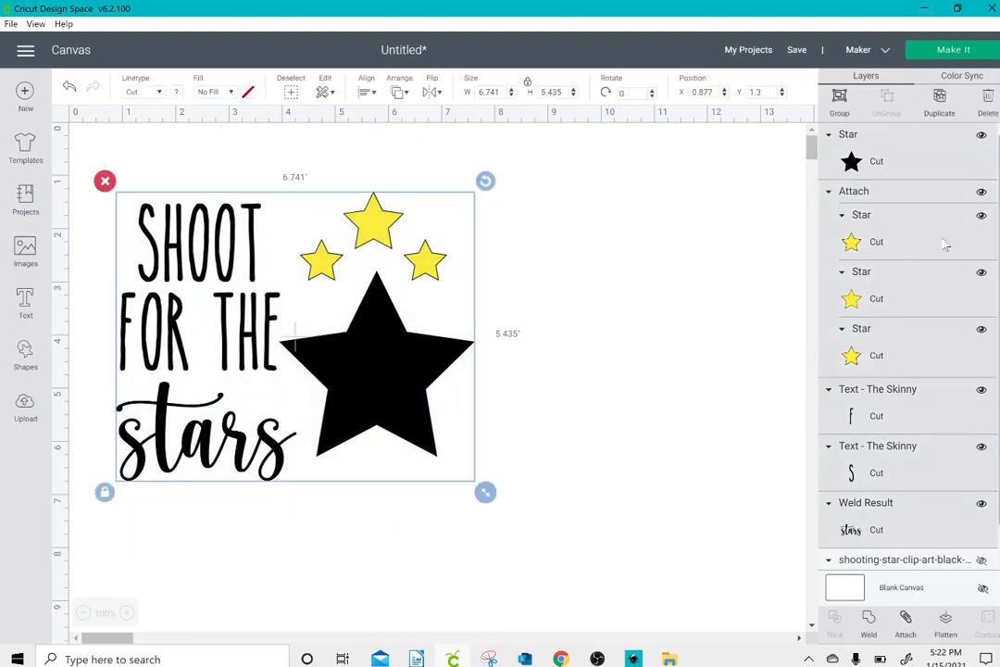
pyautogui.click(907, 622)
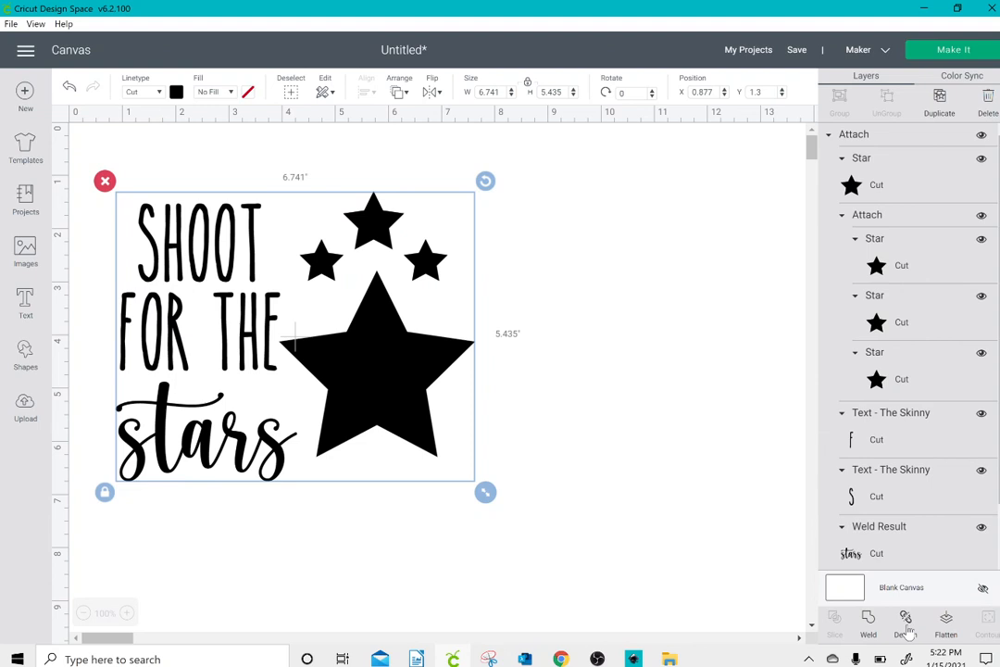
pyautogui.click(905, 623)
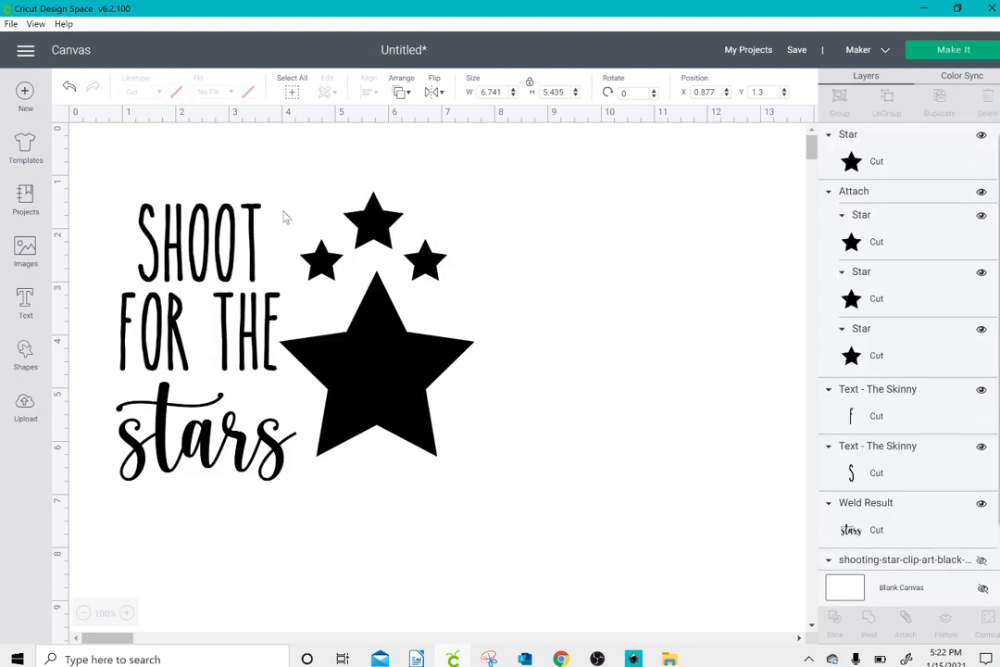
# Step: Color the three small stars yellow again and nudge the large black star up to about X 3.93, Y 2.69
pyautogui.moveTo(284, 213); pyautogui.dragTo(444, 258)
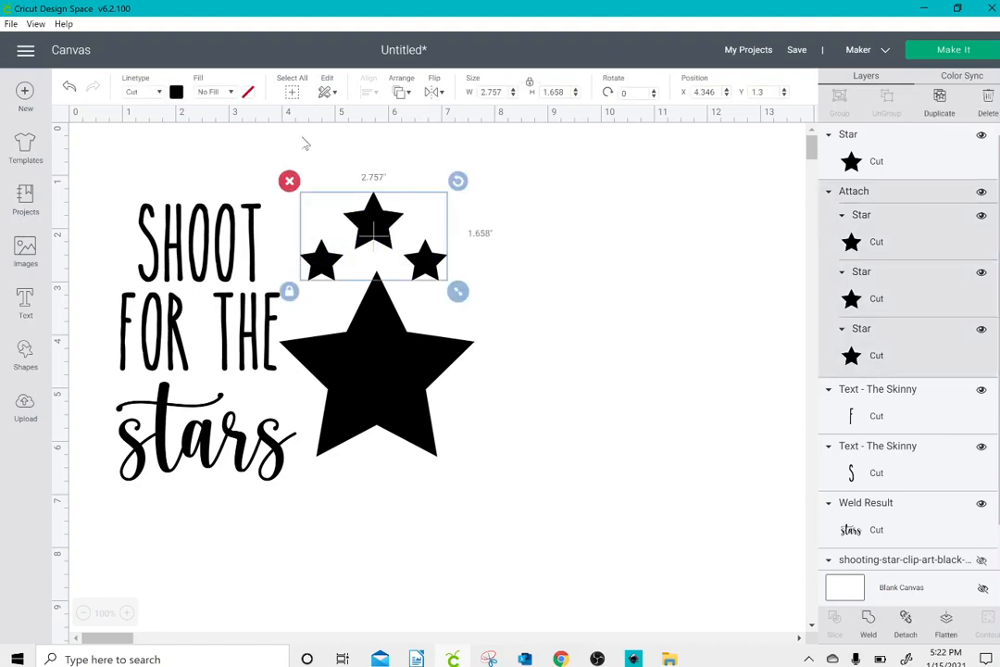
pyautogui.click(175, 91)
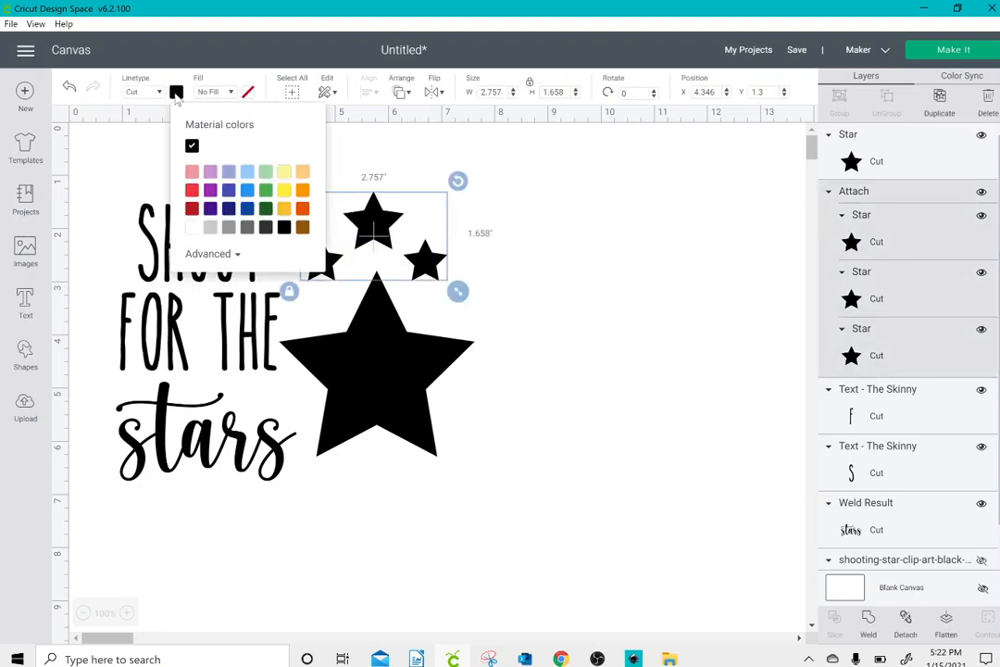
pyautogui.click(284, 192)
pyautogui.click(491, 207)
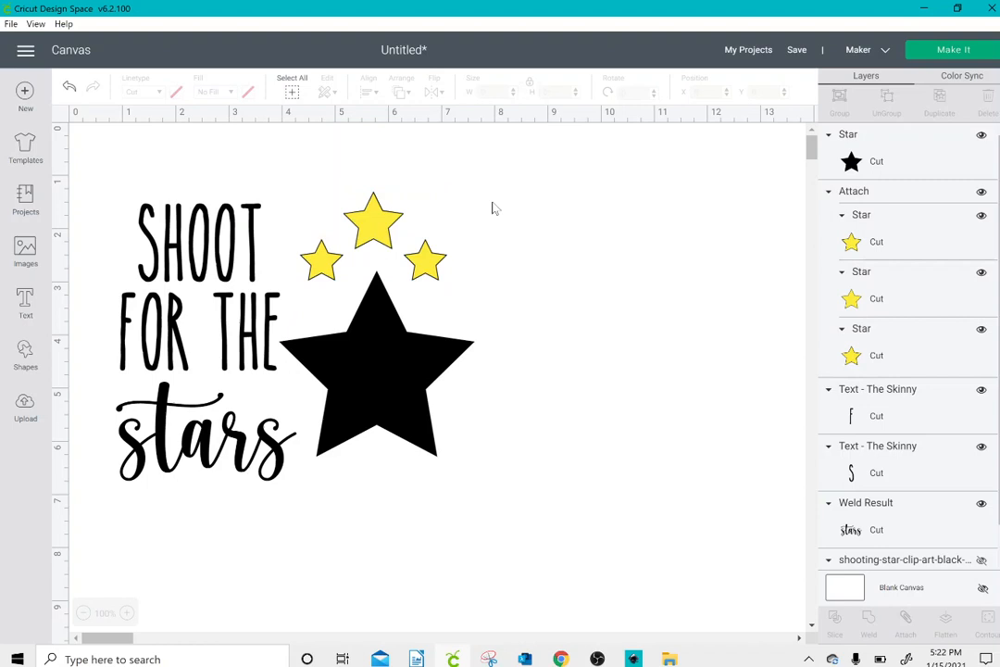
pyautogui.click(387, 331)
pyautogui.moveTo(386, 331); pyautogui.dragTo(384, 323)
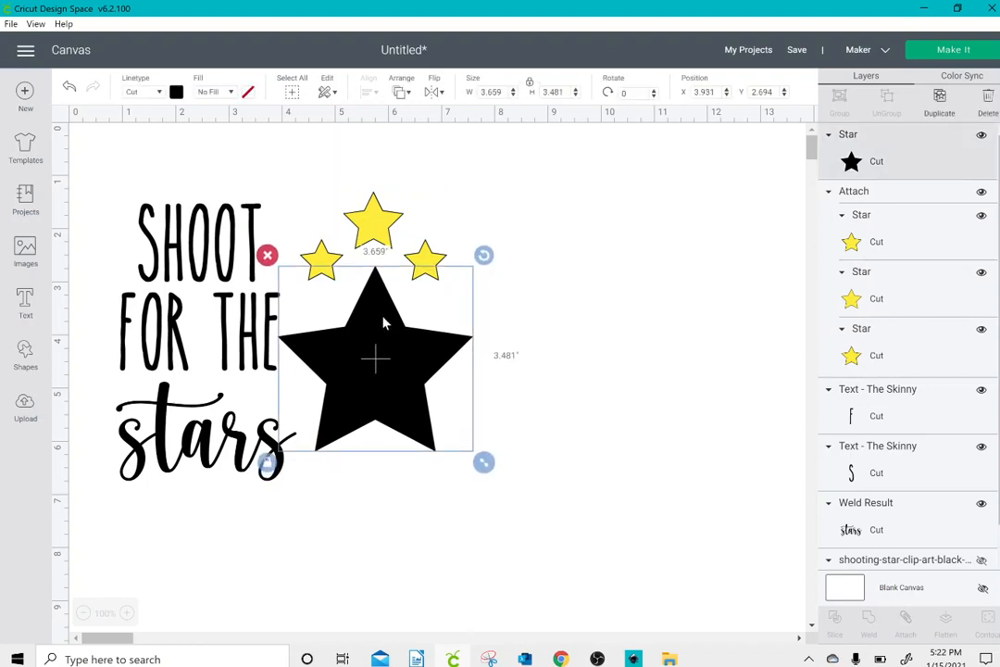
# Step: Attach the black pieces together: "SHOOT", "FOR THE", "stars" and the large star, leaving out the yellow stars
pyautogui.click(197, 245)
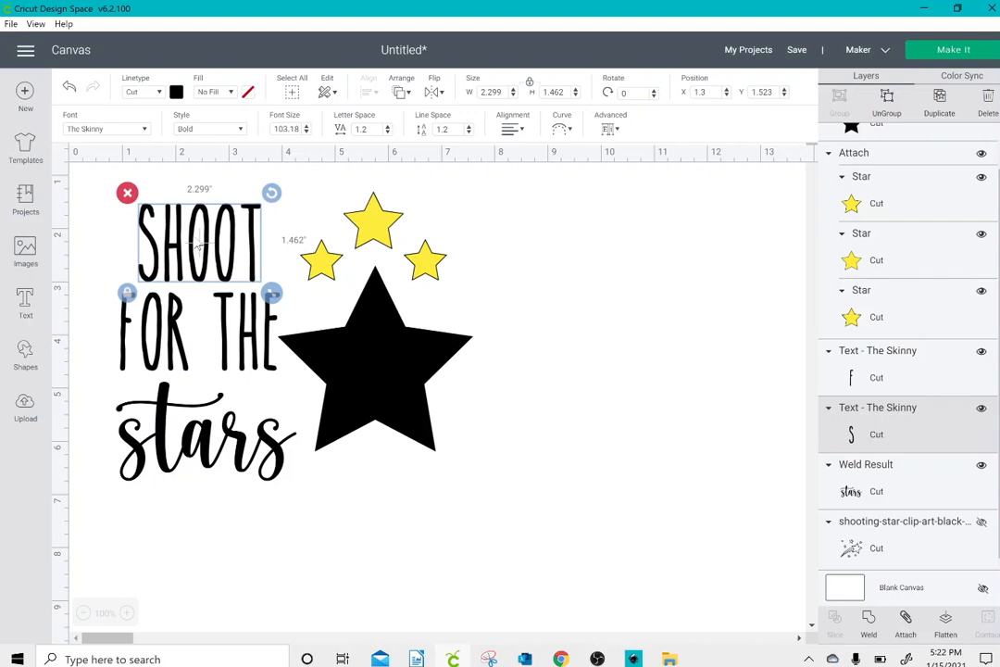
pyautogui.keyDown('shift'); pyautogui.click(150, 315); pyautogui.keyUp('shift')
pyautogui.keyDown('shift'); pyautogui.click(181, 445); pyautogui.keyUp('shift')
pyautogui.keyDown('shift'); pyautogui.click(331, 398); pyautogui.keyUp('shift')
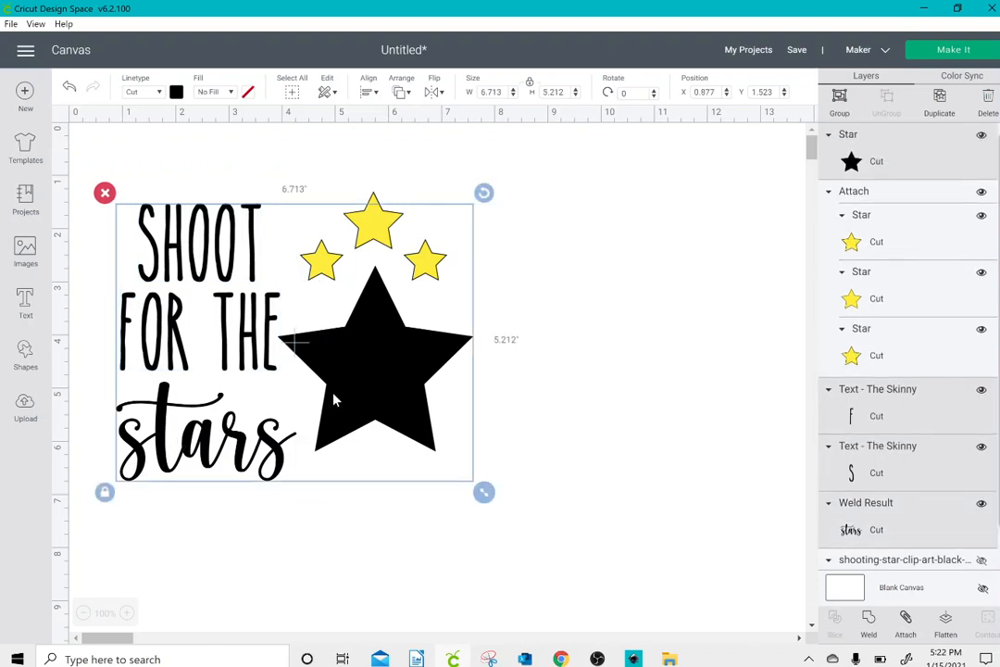
pyautogui.click(906, 618)
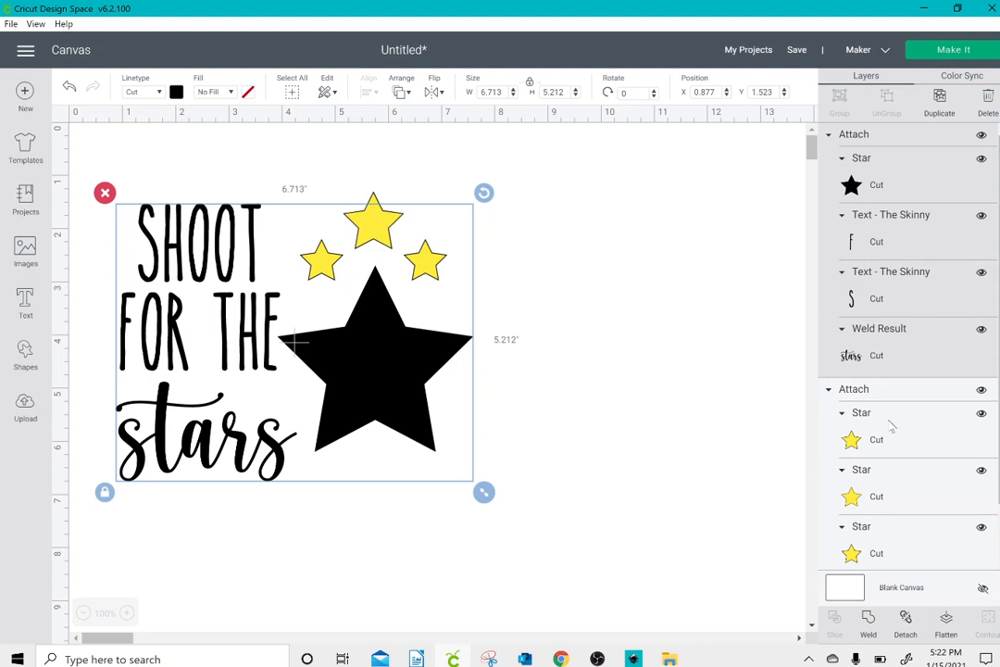
# Step: Examine the layers of the attached yellow star set by highlighting its three stars, then clear the selection
pyautogui.scroll(-1, 889, 371)
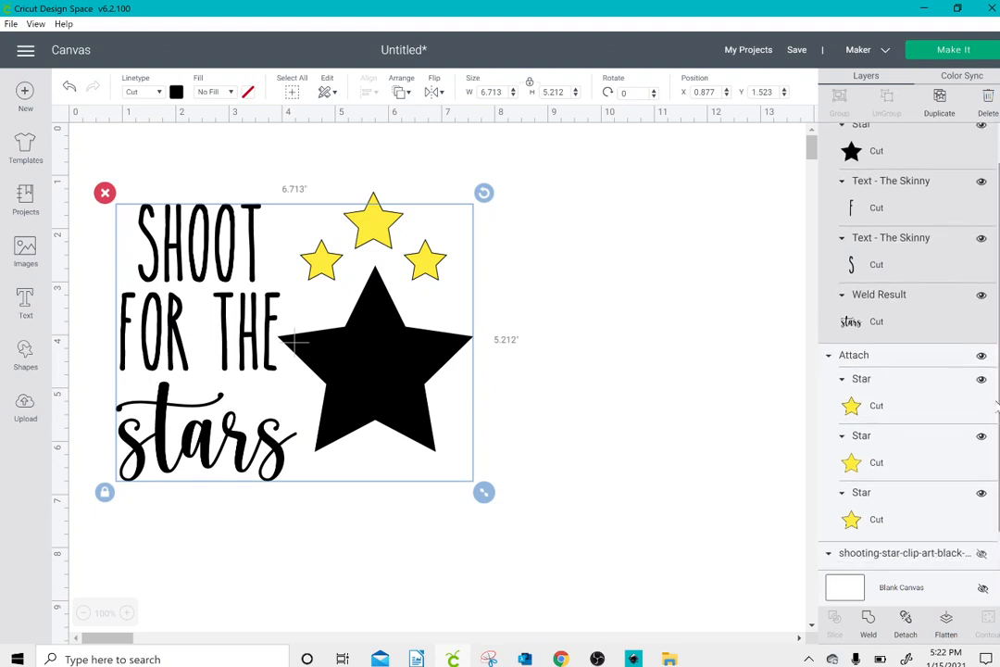
pyautogui.click(894, 386)
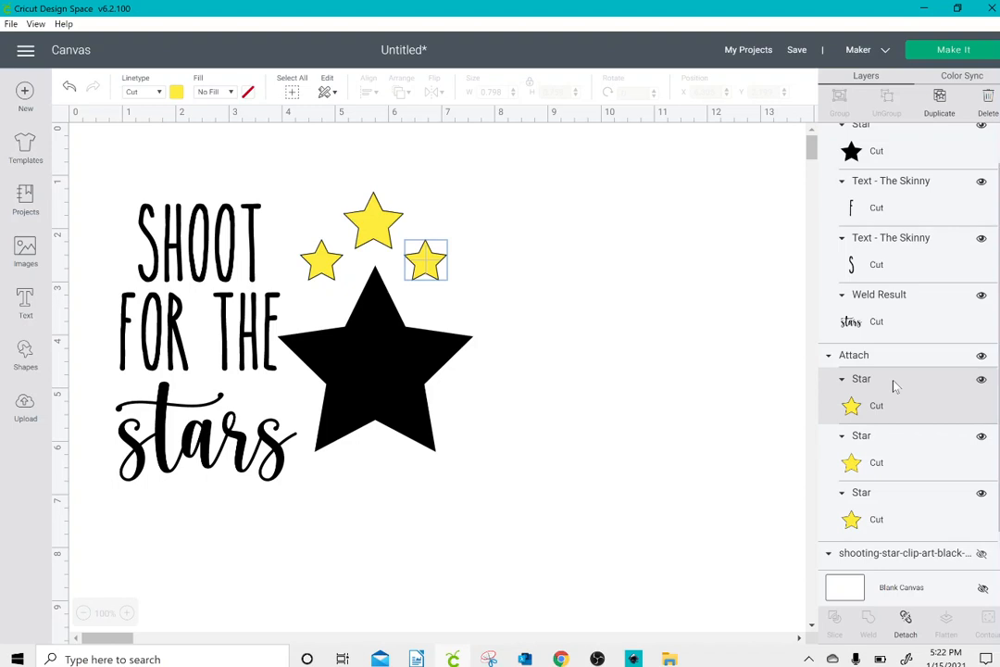
pyautogui.keyDown('shift'); pyautogui.click(884, 441); pyautogui.keyUp('shift')
pyautogui.keyDown('shift'); pyautogui.click(880, 504); pyautogui.keyUp('shift')
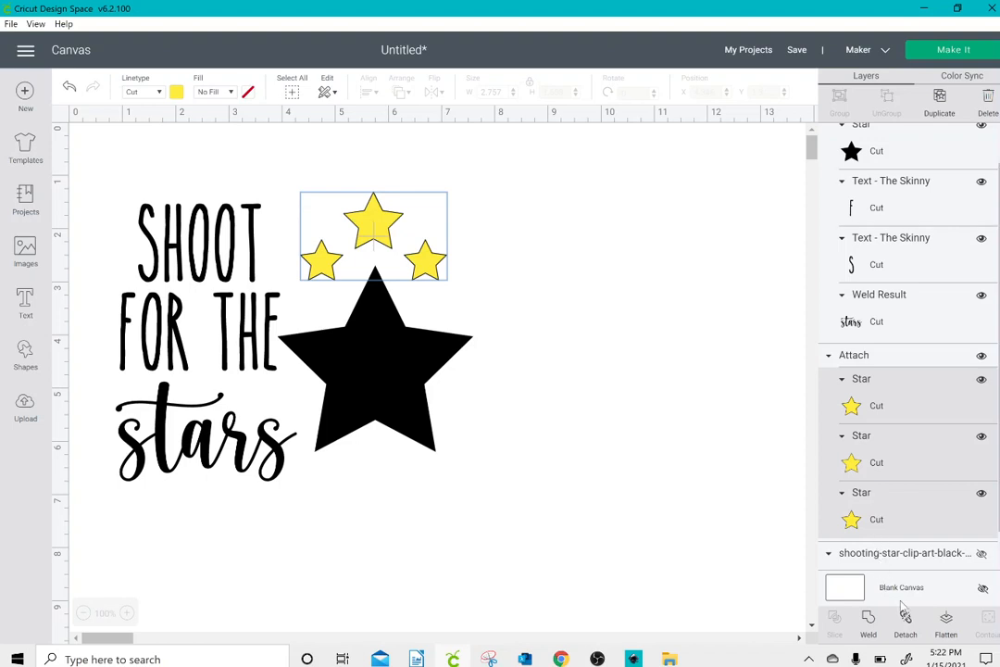
pyautogui.click(650, 395)
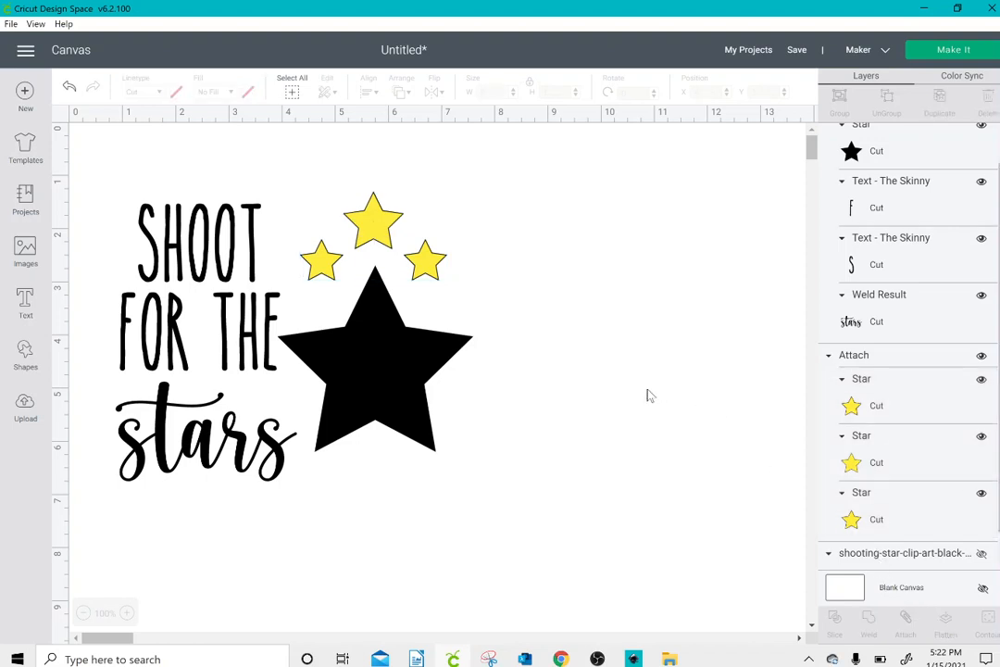
# Step: Preview the black and yellow cutting mats and return to the canvas
pyautogui.click(969, 52)
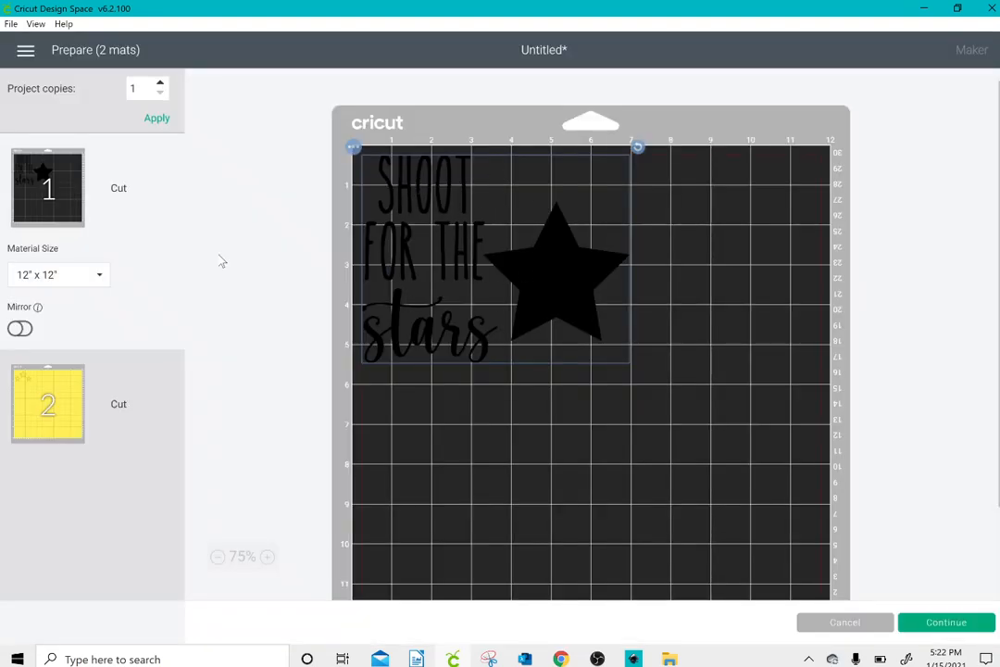
pyautogui.click(37, 380)
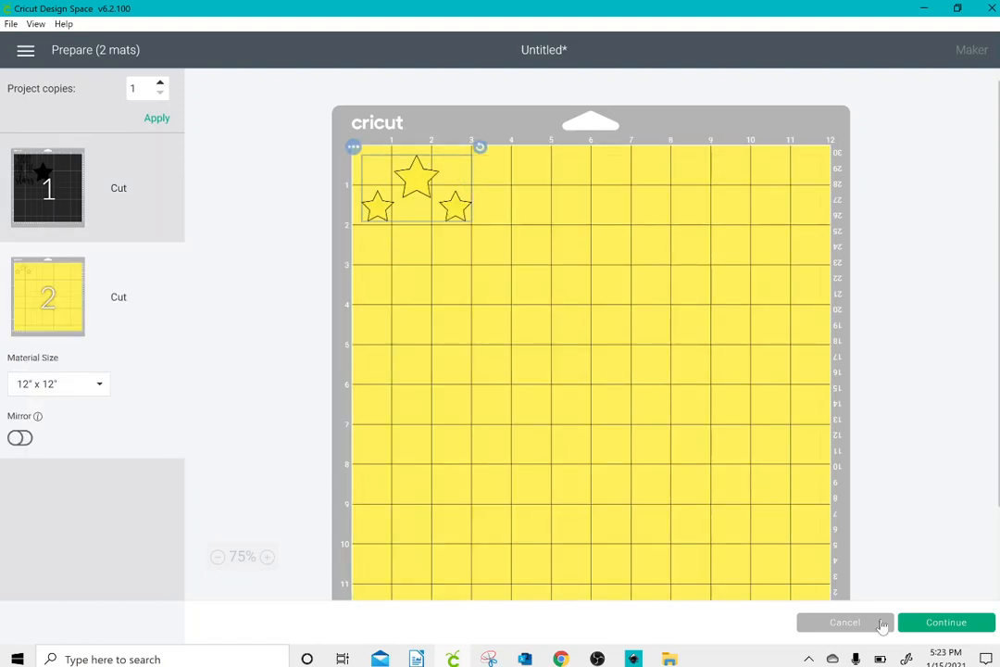
pyautogui.click(845, 622)
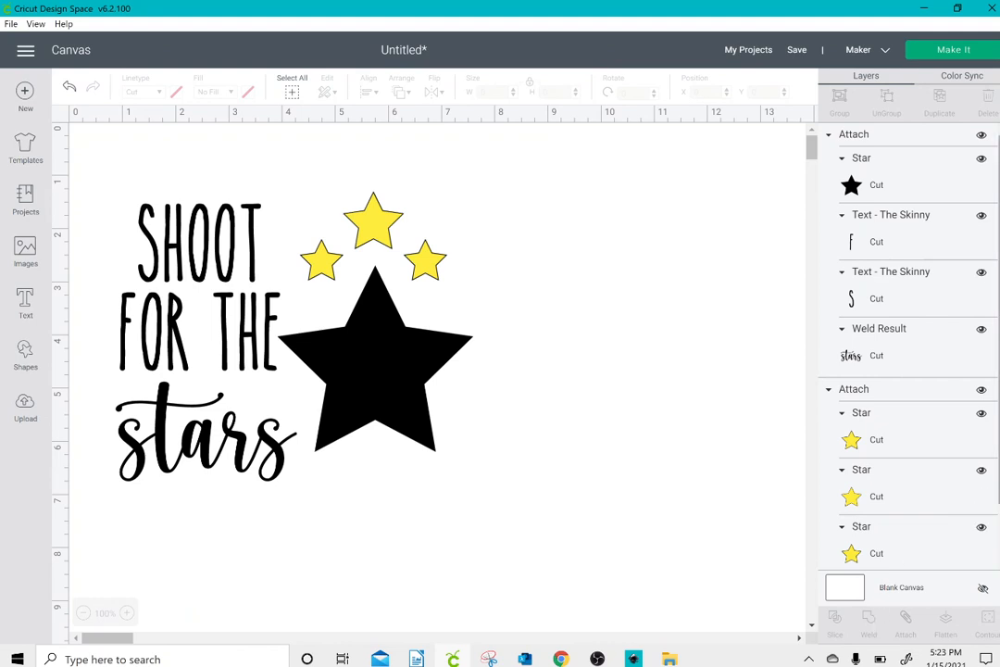
# Step: Detach the black lettering and the large star from each other
pyautogui.scroll(-2, 975, 522)
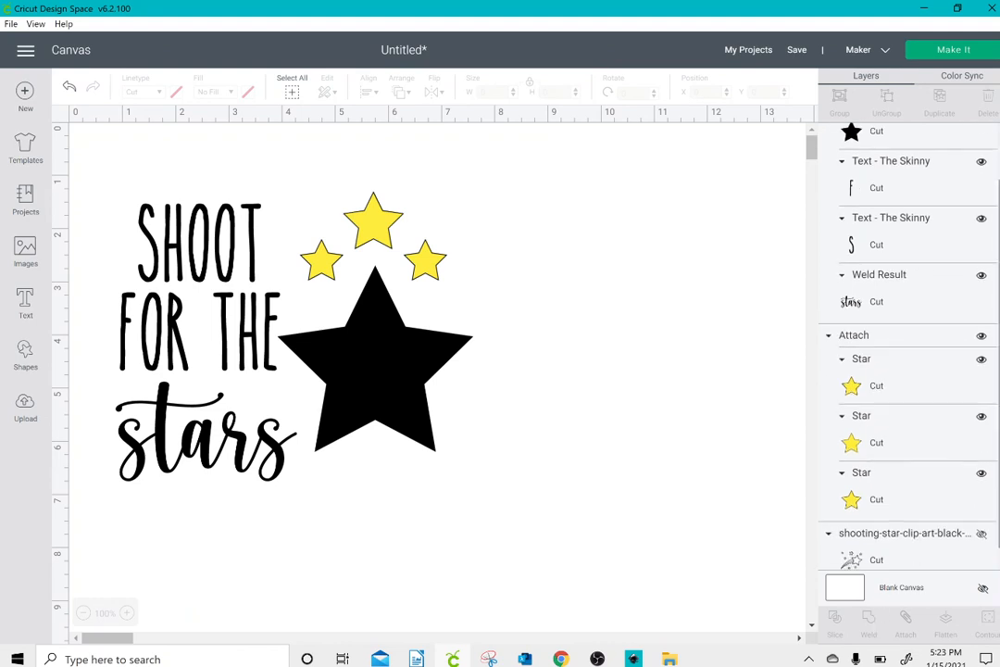
pyautogui.click(402, 265)
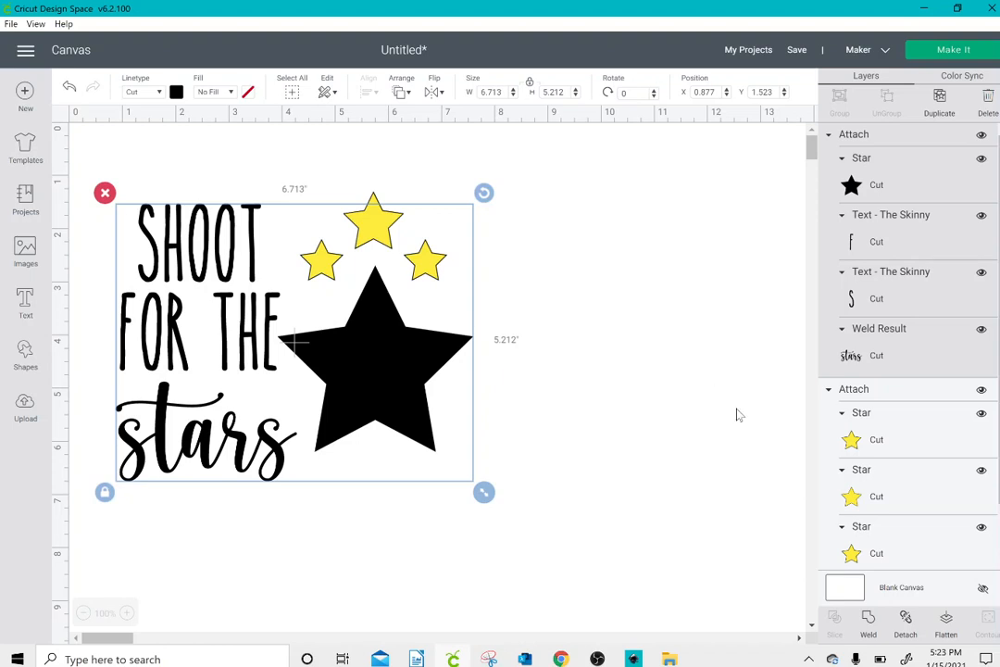
pyautogui.click(906, 625)
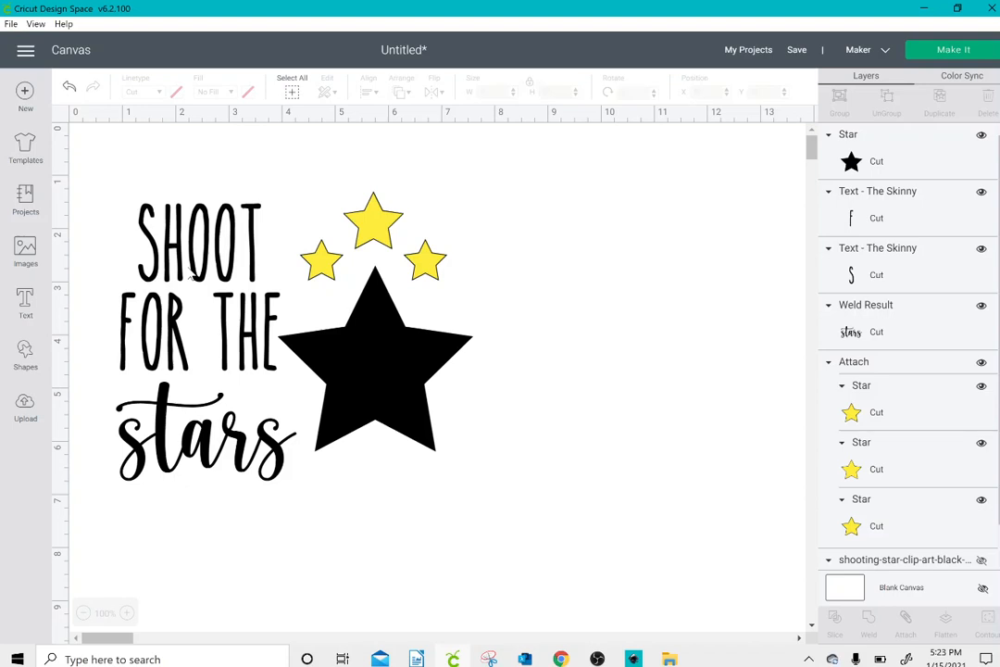
# Step: Move "SHOOT" slightly up, "FOR THE" to about X 0.93, Y 3.07, and "stars" to about X 0.75, Y 4.67
pyautogui.click(194, 269)
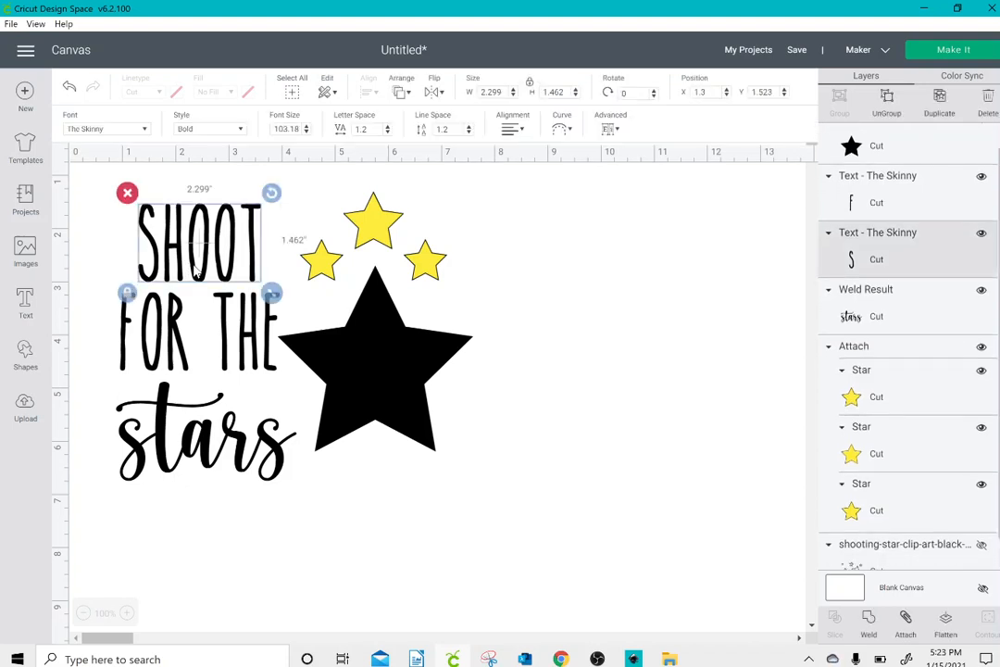
pyautogui.click(199, 340)
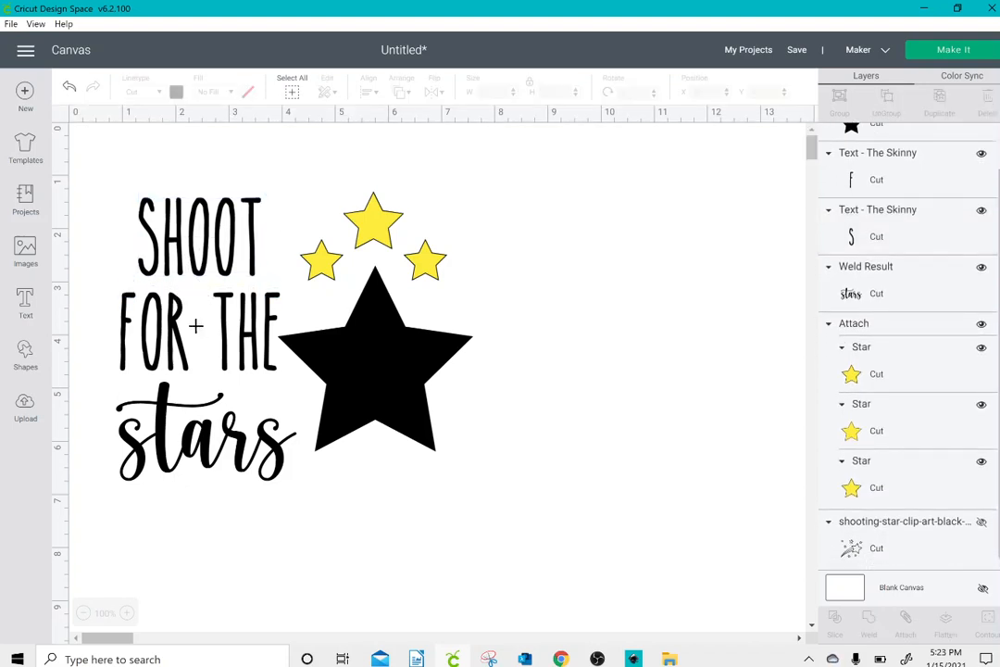
pyautogui.click(176, 324)
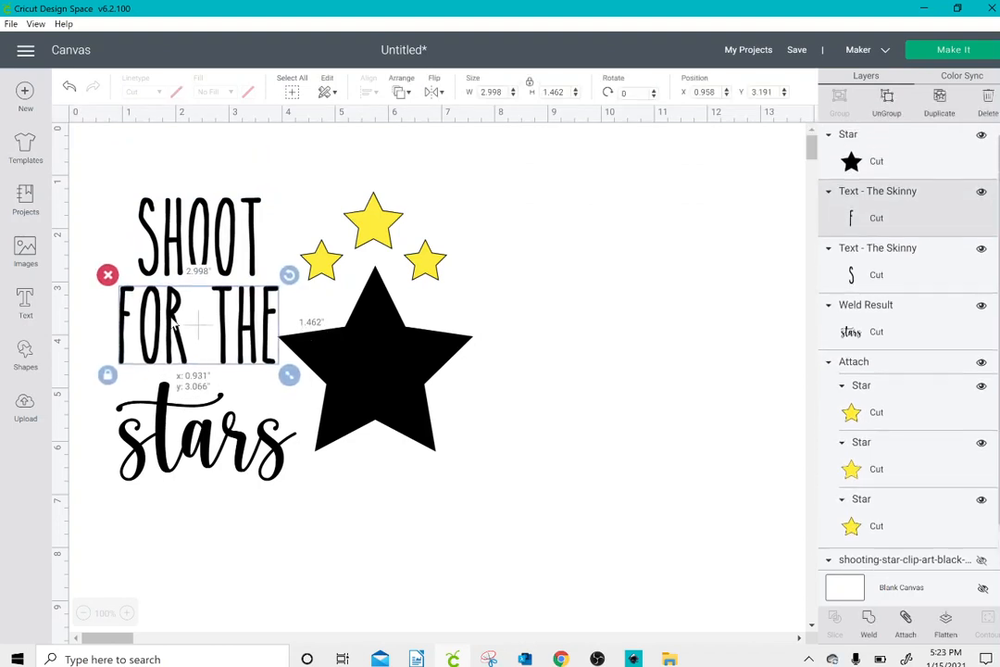
pyautogui.click(164, 407)
pyautogui.moveTo(164, 408); pyautogui.dragTo(159, 404)
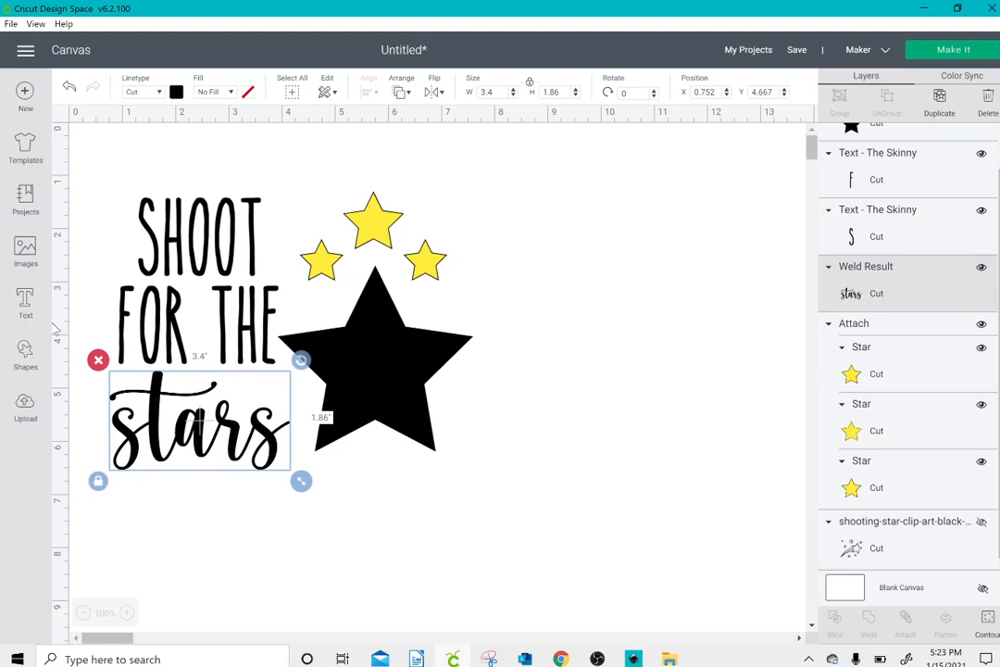
# Step: Add a square shape and move it off the lettering to about X 6.96, Y 0.61
pyautogui.click(28, 350)
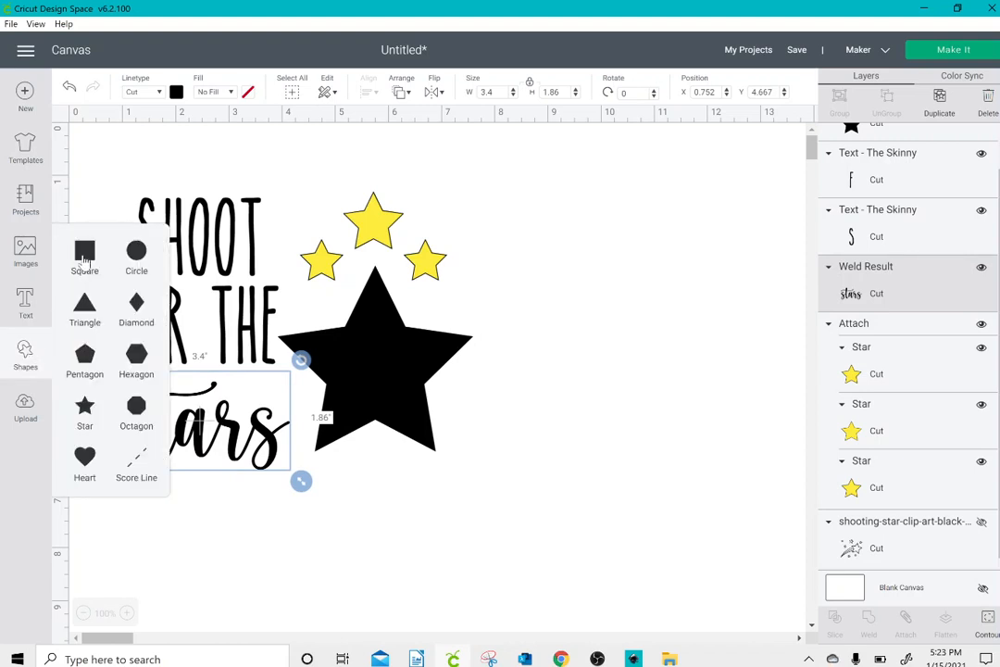
pyautogui.click(84, 252)
pyautogui.moveTo(223, 244); pyautogui.dragTo(499, 198)
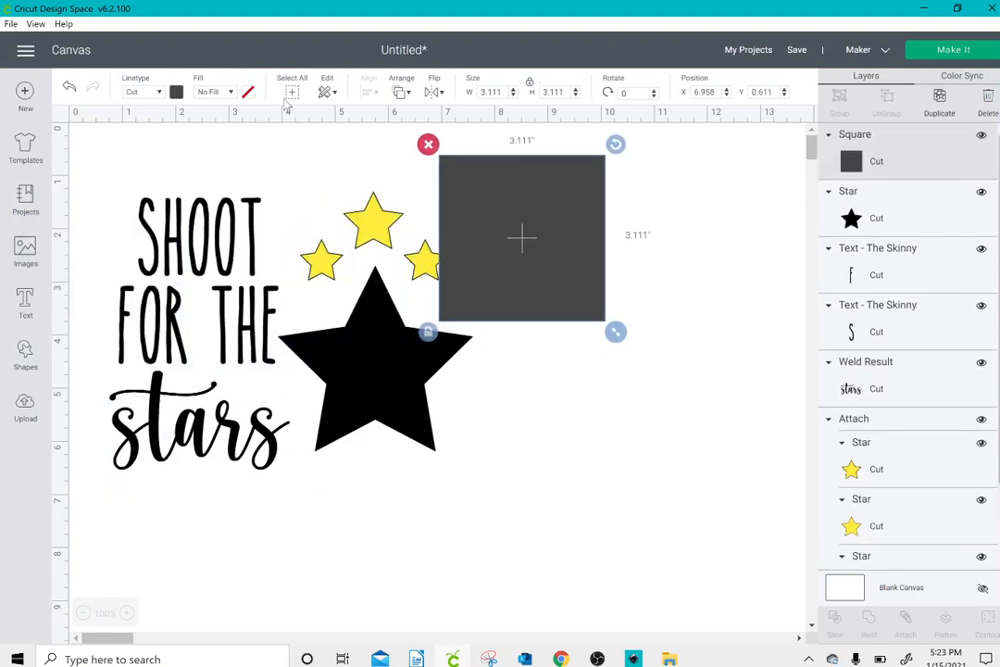
# Step: Recolor the square white and move it away from the design to about X 9.22, Y 0.53
pyautogui.click(176, 93)
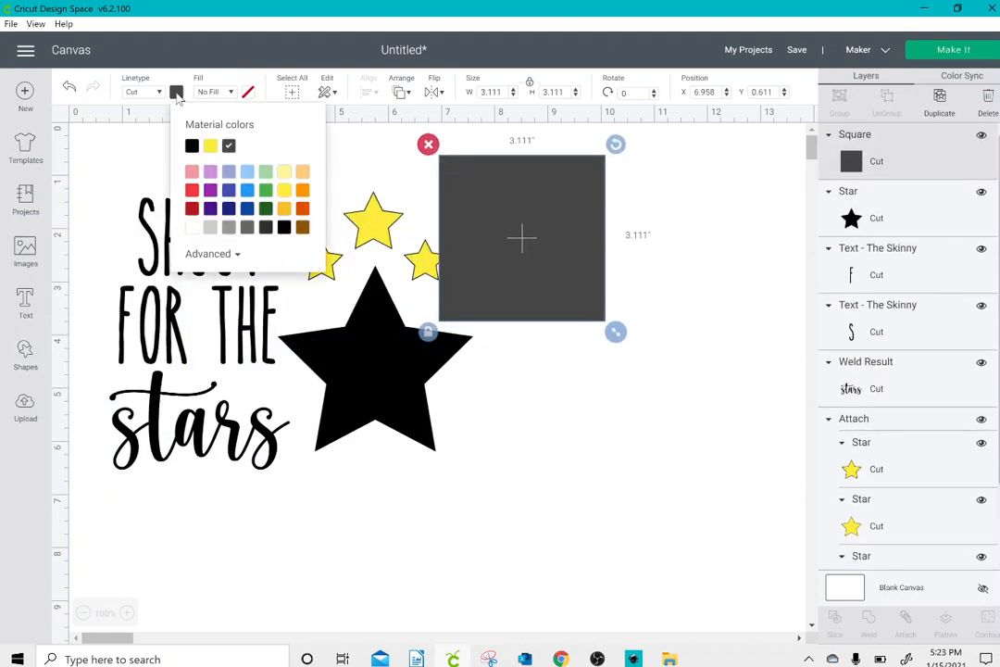
pyautogui.click(191, 227)
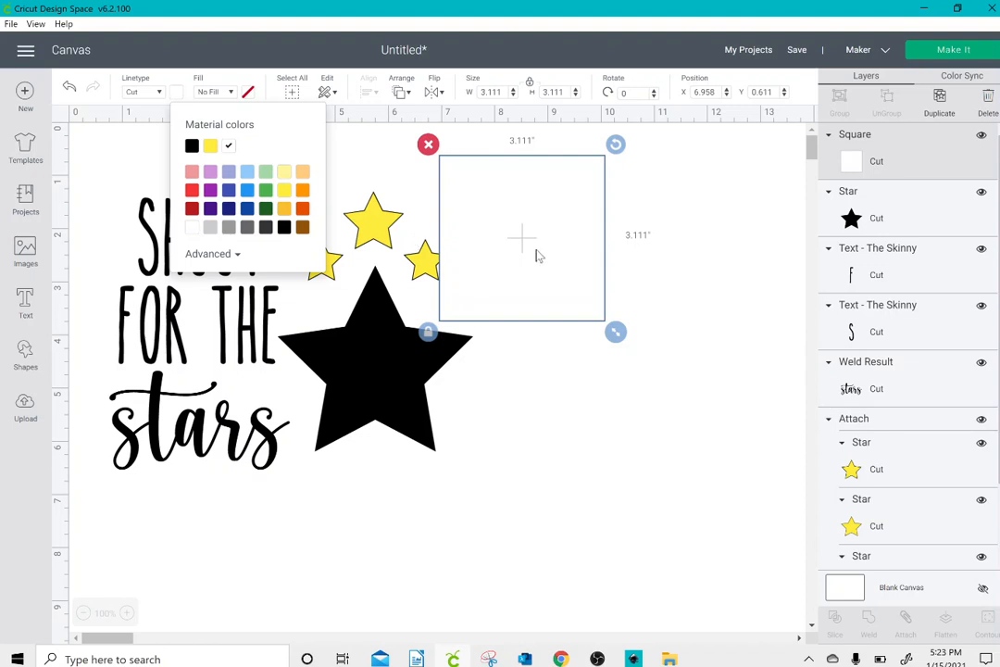
pyautogui.moveTo(536, 256); pyautogui.dragTo(657, 254)
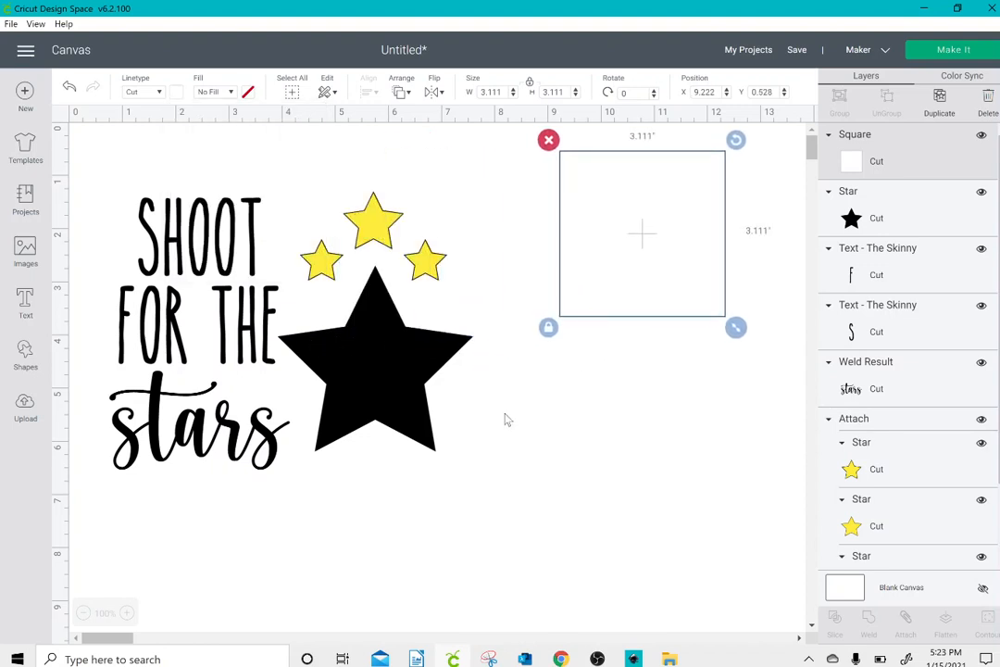
# Step: Group all the lettering and stars, leaving the white square out of the group
pyautogui.click(504, 418)
pyautogui.moveTo(120, 176); pyautogui.dragTo(482, 500)
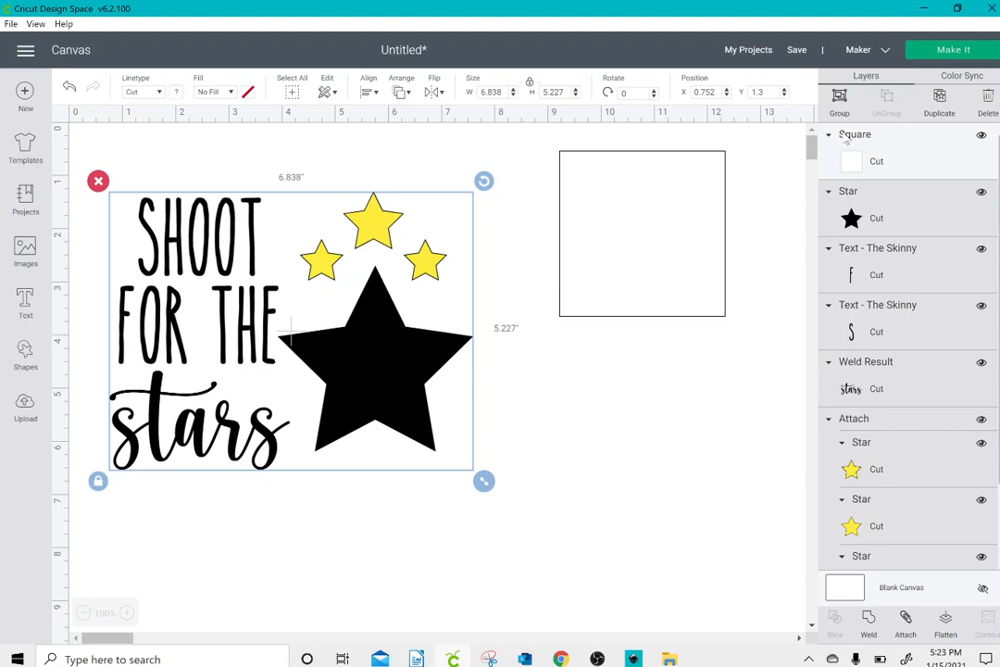
pyautogui.click(839, 102)
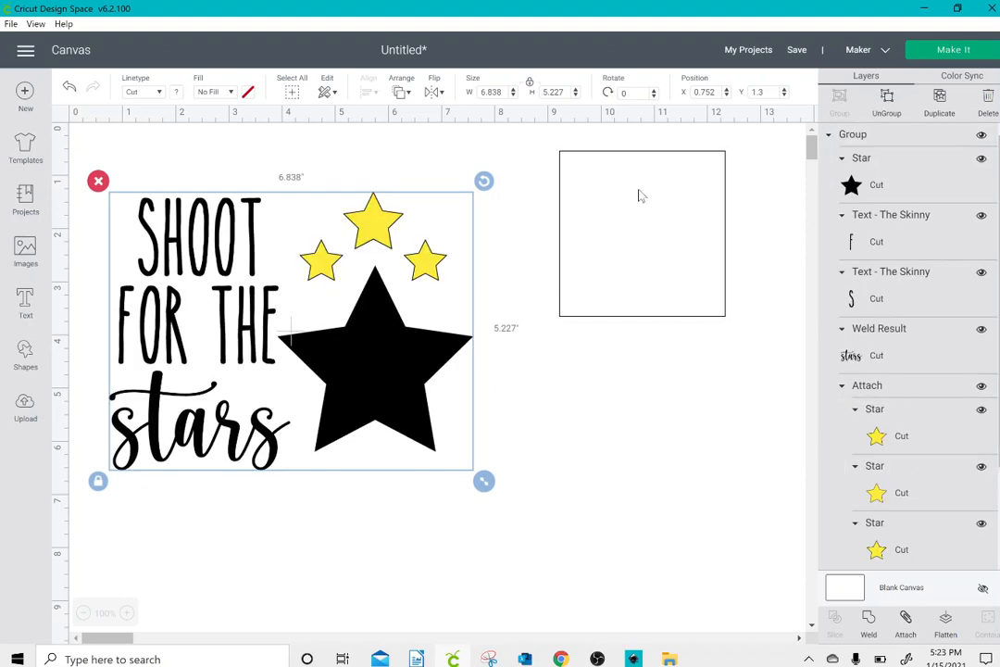
# Step: Place the white square behind the whole design at about X 0.64, Y 0.89 and stretch it to about 7.19 by 5.88 inches
pyautogui.moveTo(617, 247); pyautogui.dragTo(161, 267)
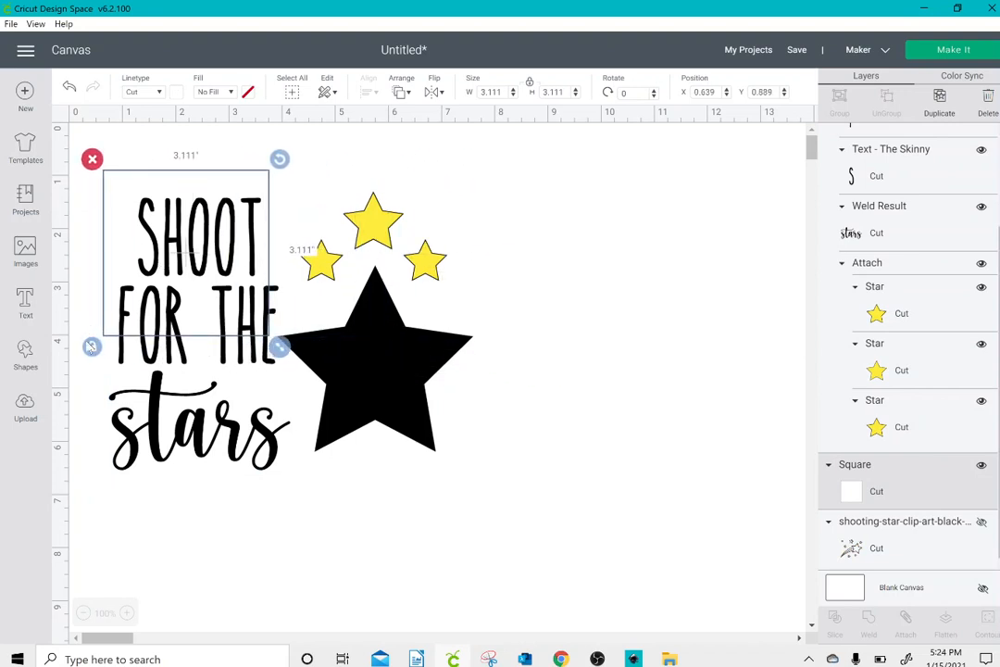
pyautogui.moveTo(282, 361); pyautogui.dragTo(499, 499)
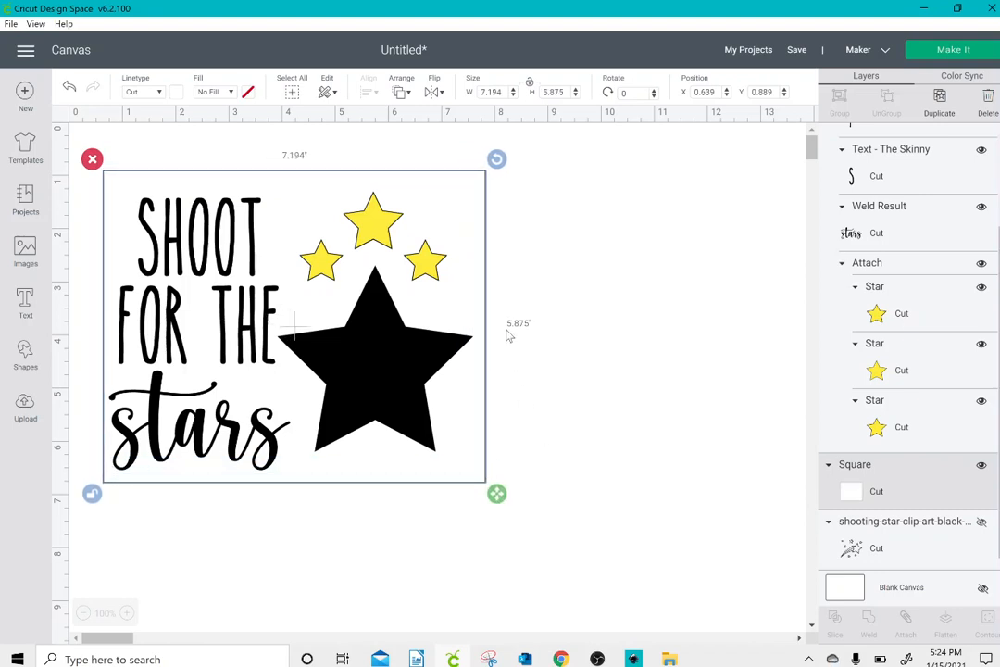
pyautogui.click(527, 364)
# Step: Flatten the lettering and stars together with the white square, and move the flattened design to about X 1.79, Y 0.90
pyautogui.moveTo(643, 292); pyautogui.dragTo(200, 418)
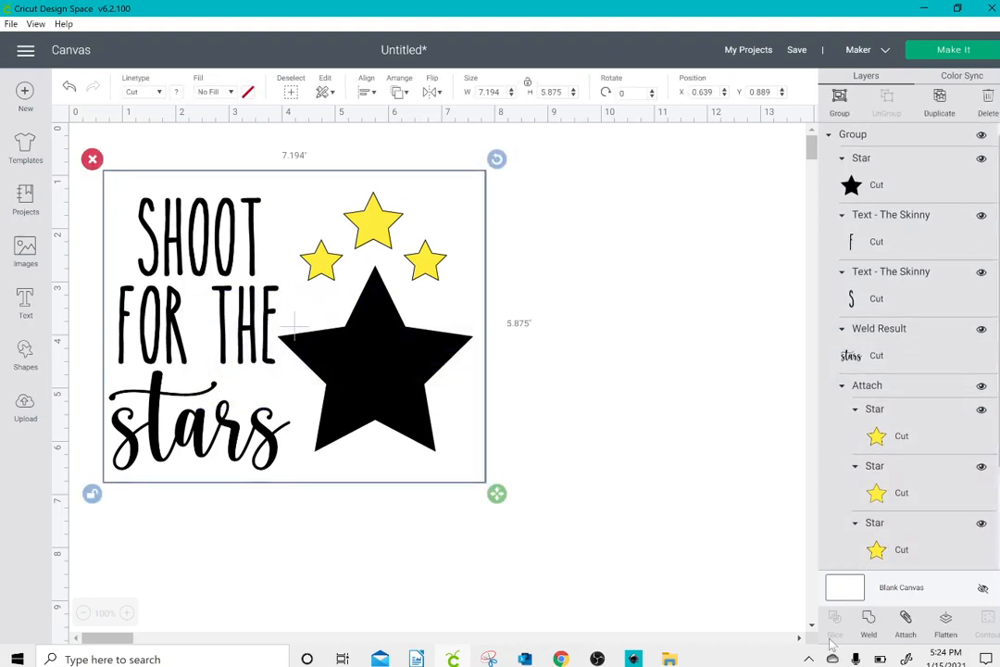
pyautogui.click(946, 622)
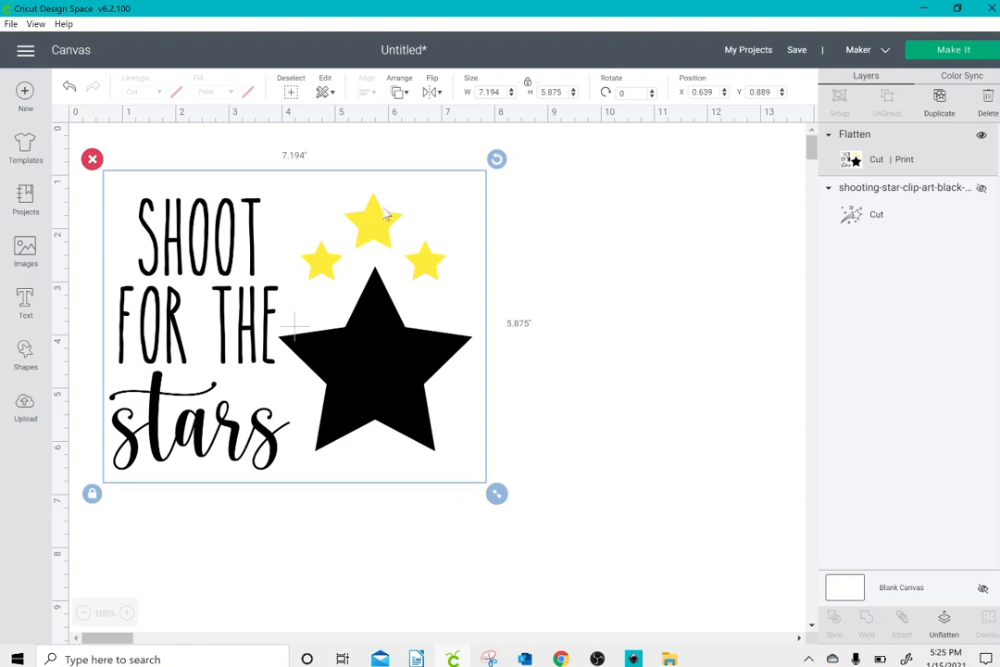
pyautogui.click(561, 332)
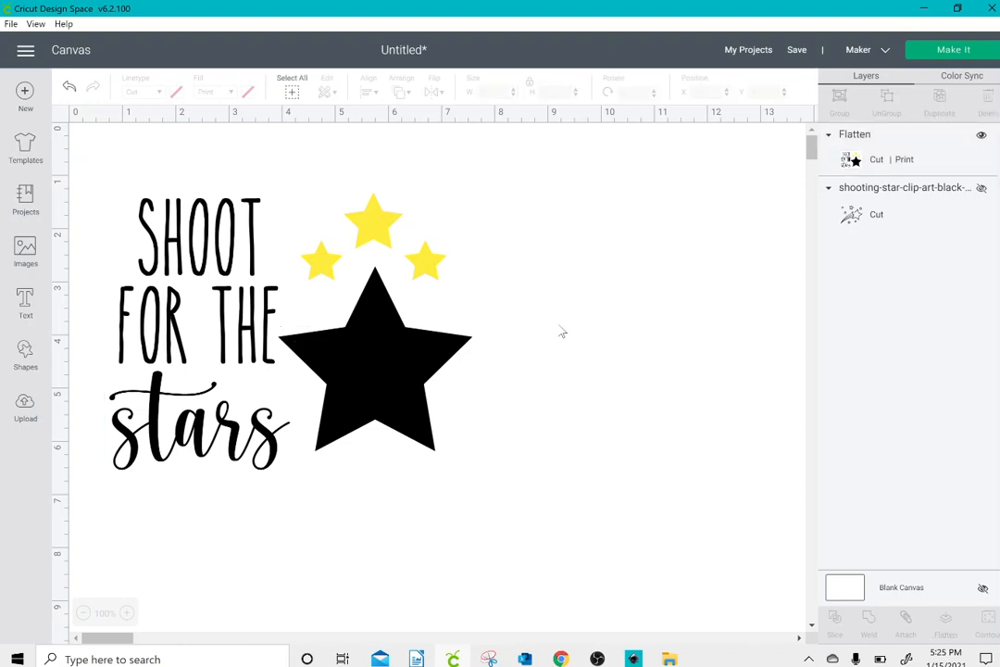
pyautogui.moveTo(431, 324); pyautogui.dragTo(493, 325)
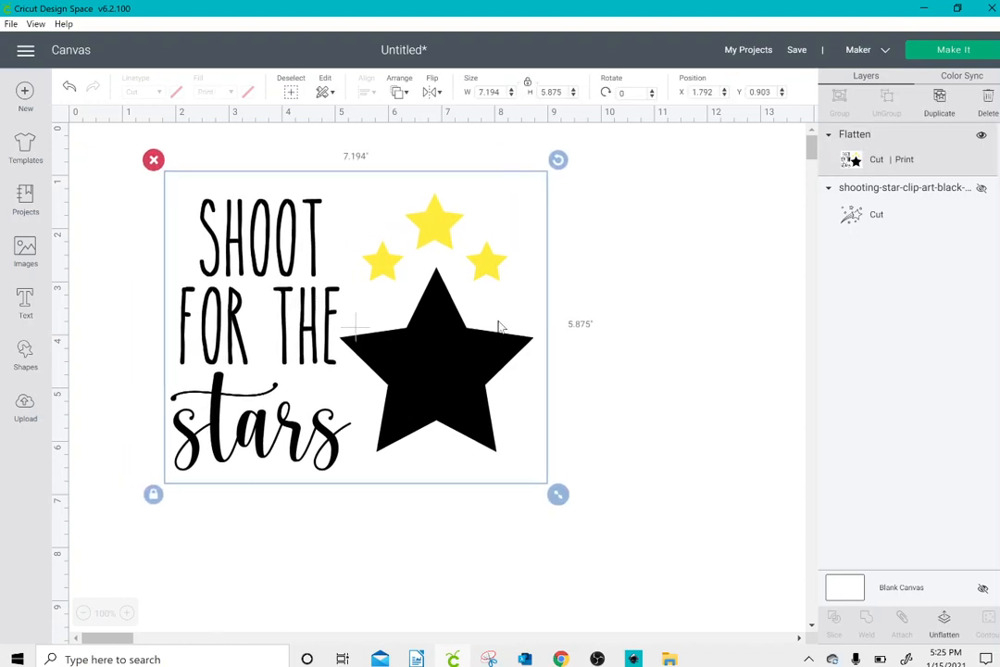
# Step: Unflatten the design and hide the attached yellow stars and the large black star
pyautogui.click(944, 622)
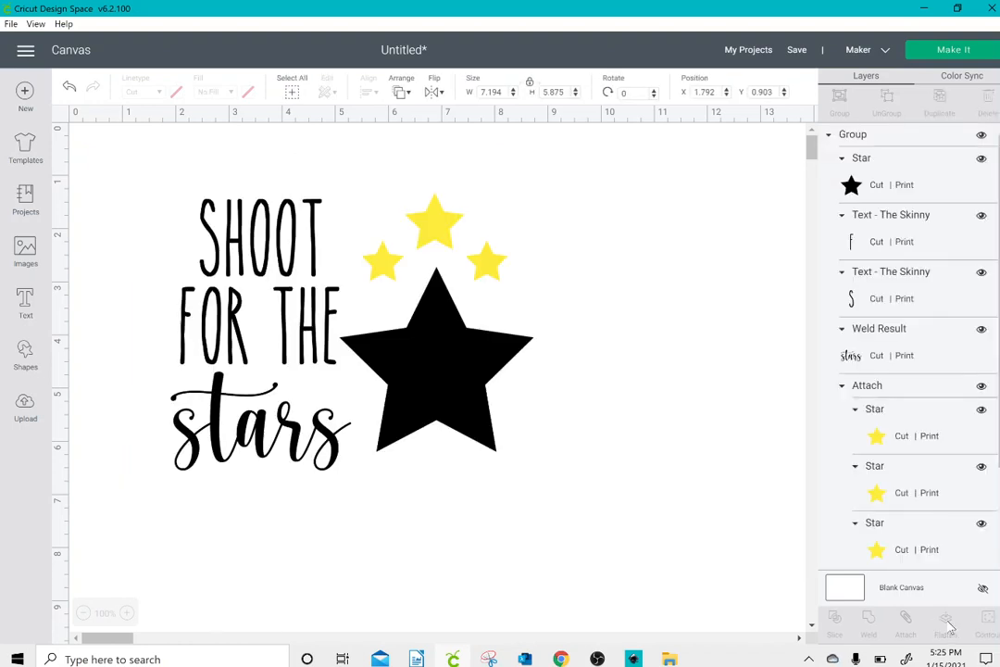
pyautogui.click(426, 225)
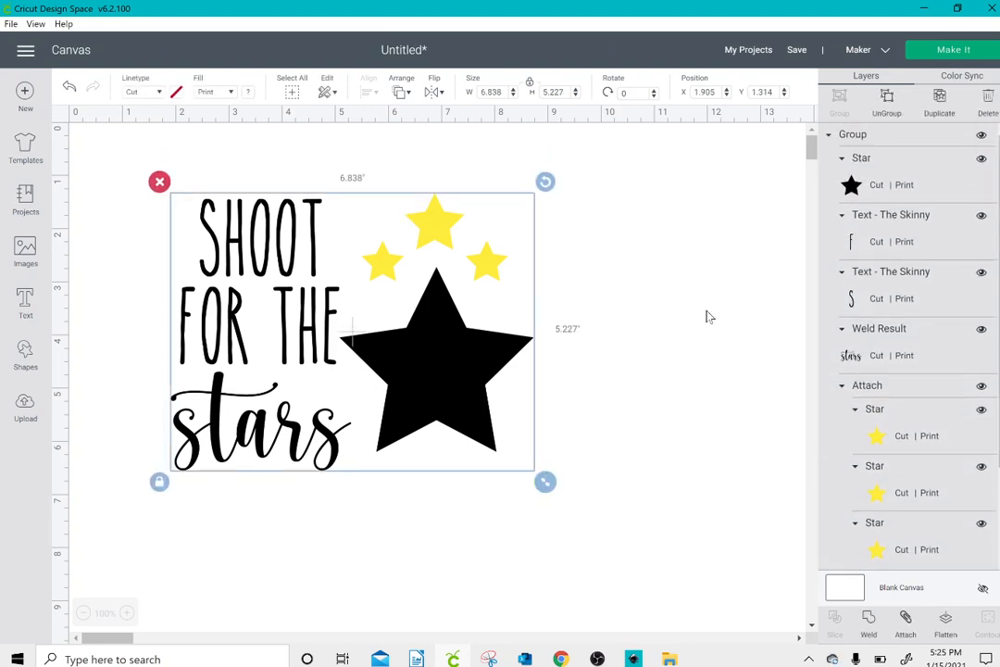
pyautogui.click(982, 410)
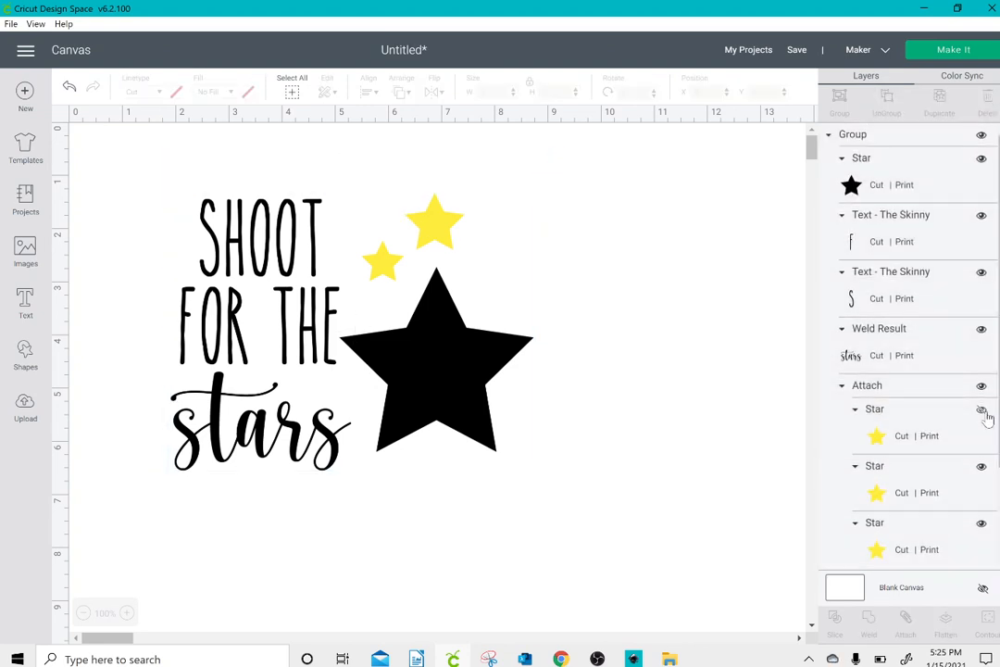
pyautogui.click(982, 386)
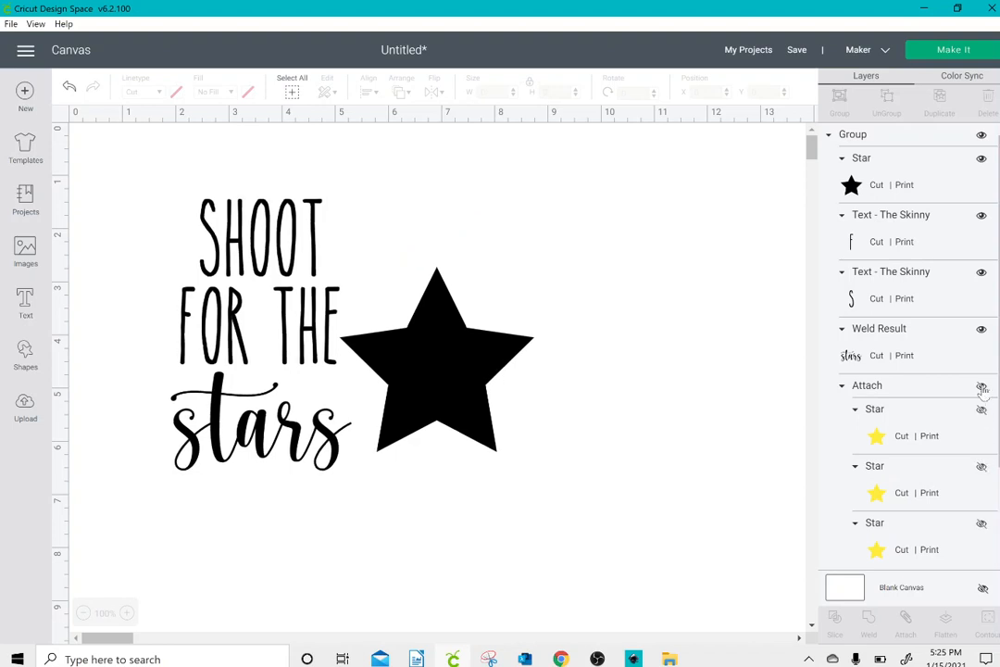
pyautogui.click(464, 358)
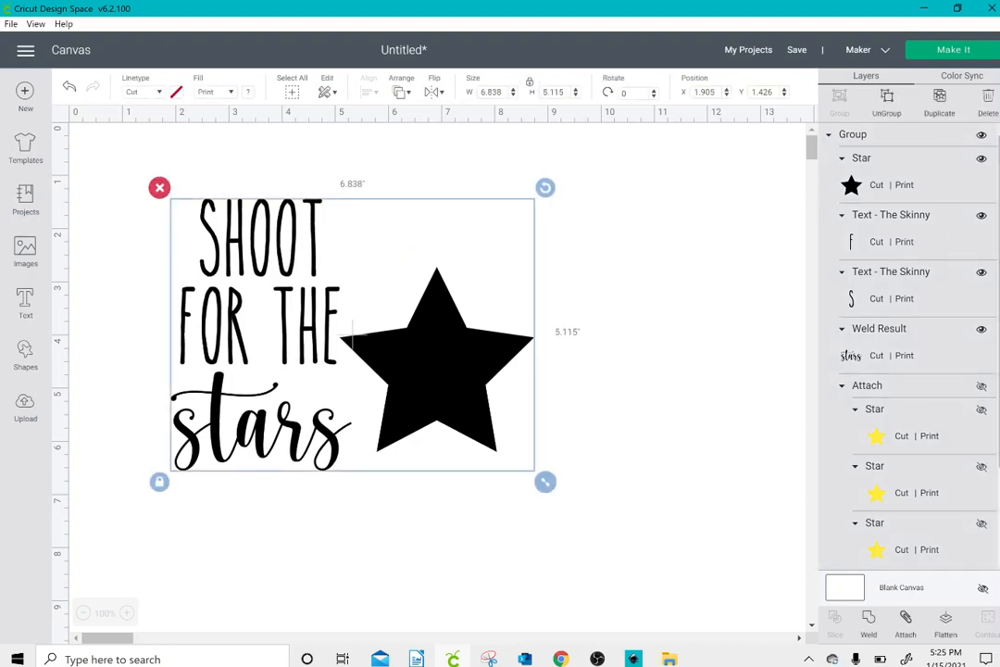
pyautogui.click(982, 158)
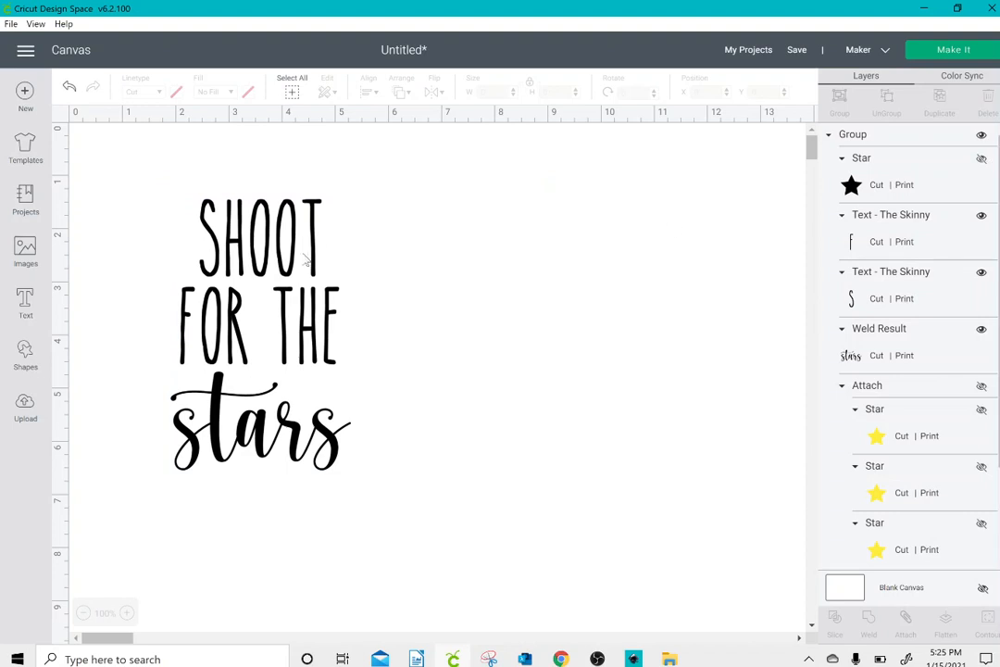
# Step: Delete the white square and unhide the shooting-star clip art
pyautogui.moveTo(305, 261); pyautogui.dragTo(563, 324)
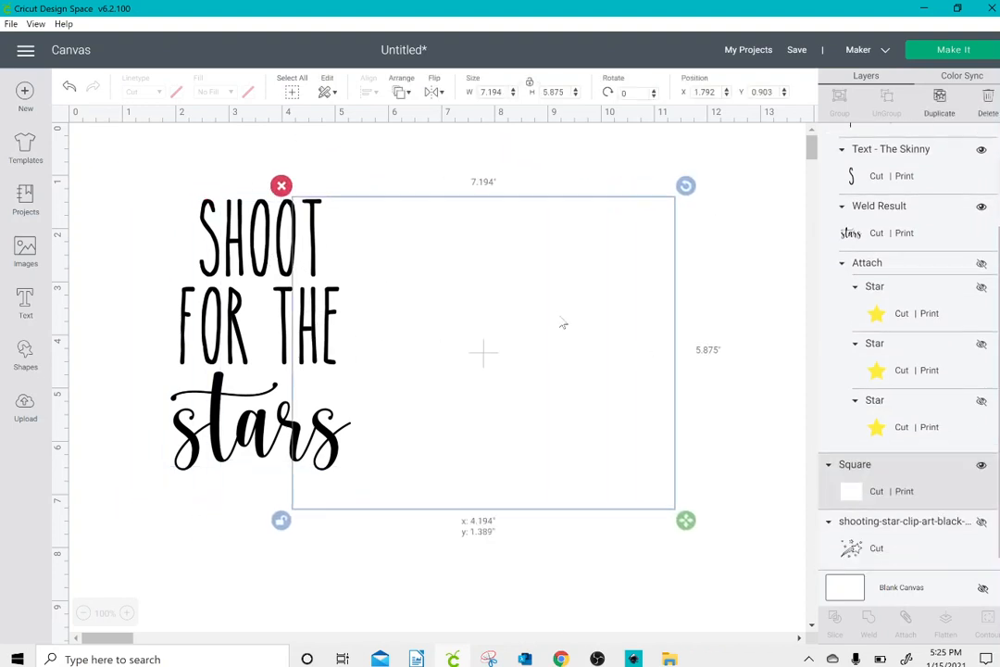
pyautogui.click(420, 223)
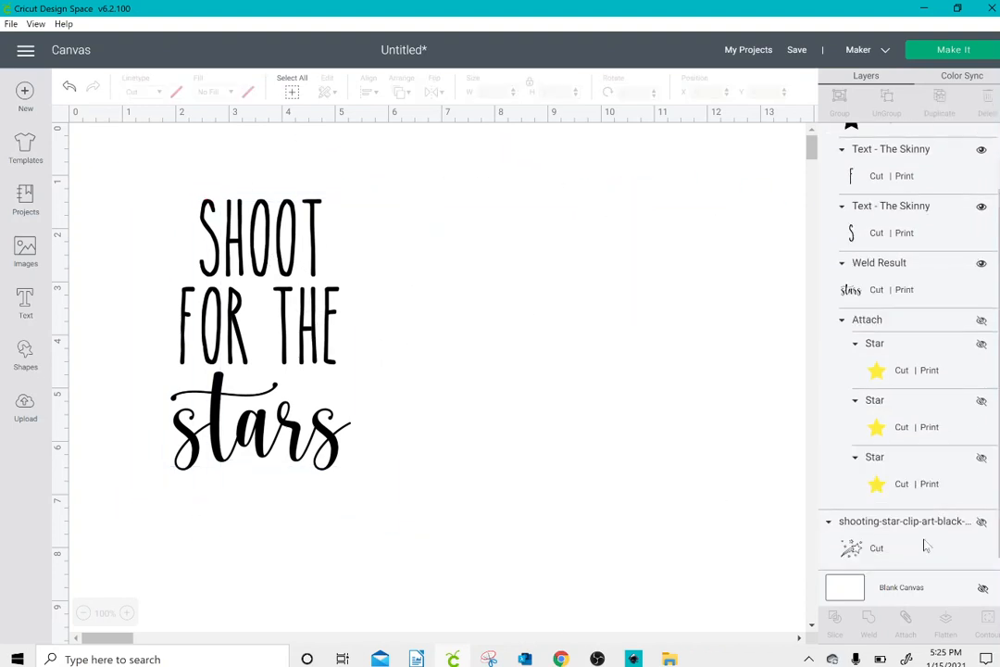
pyautogui.click(983, 525)
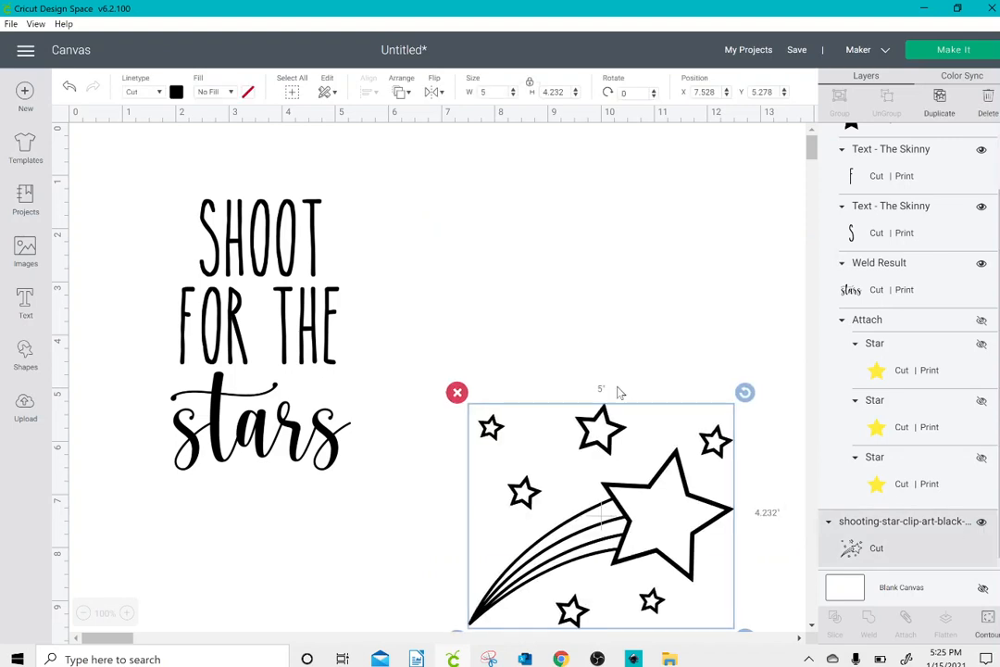
# Step: Enlarge the shooting-star clip art to about 5.24 by 4.43 inches and place it beside the lettering at about X 5.68, Y 1.67
pyautogui.moveTo(620, 394); pyautogui.dragTo(571, 300)
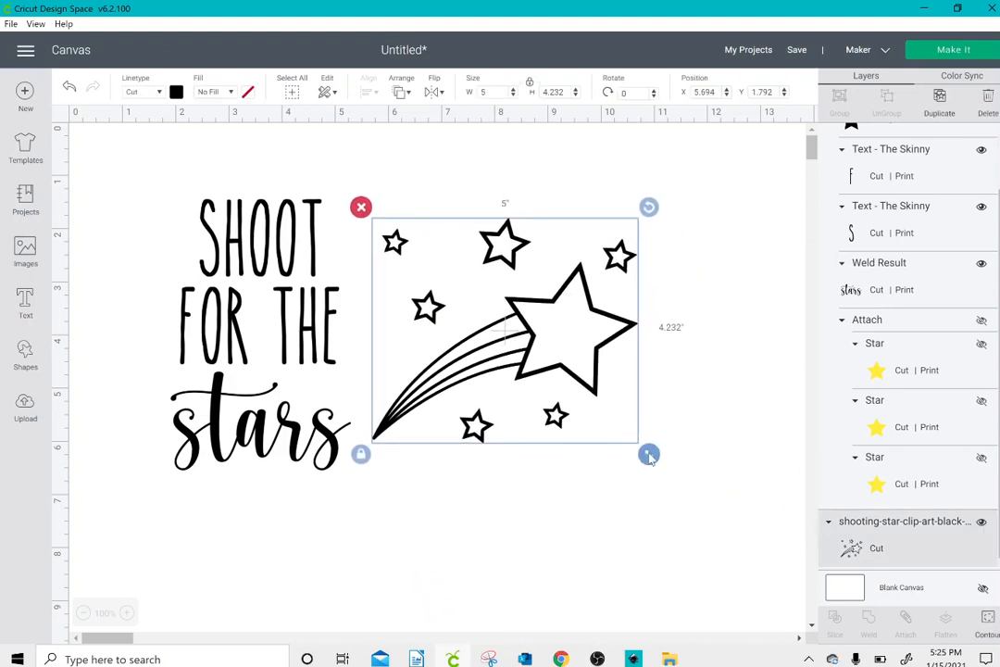
pyautogui.moveTo(648, 453); pyautogui.dragTo(662, 464)
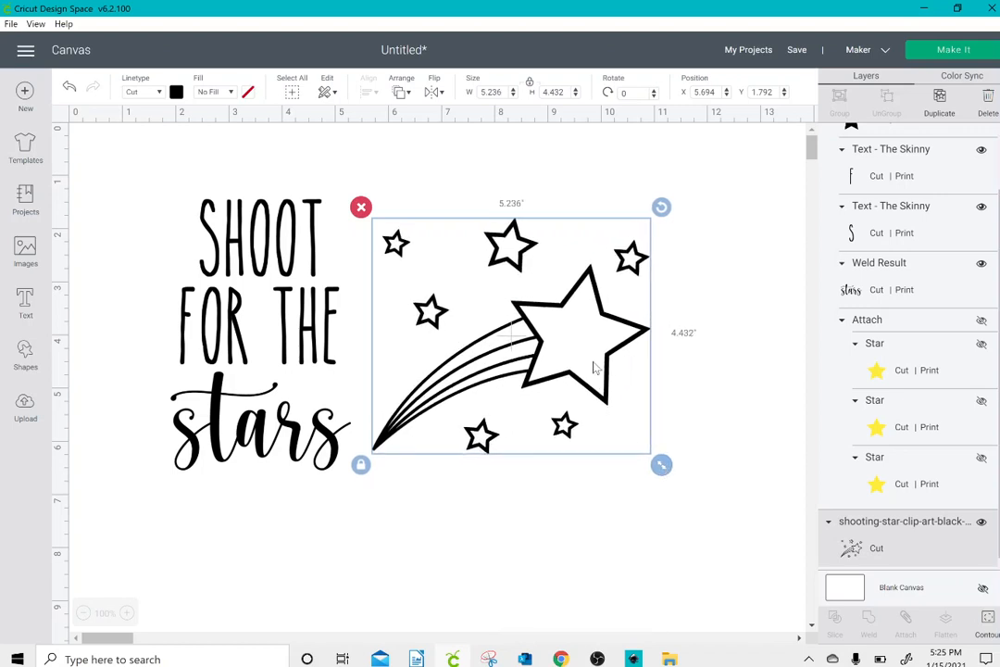
pyautogui.moveTo(596, 358); pyautogui.dragTo(596, 352)
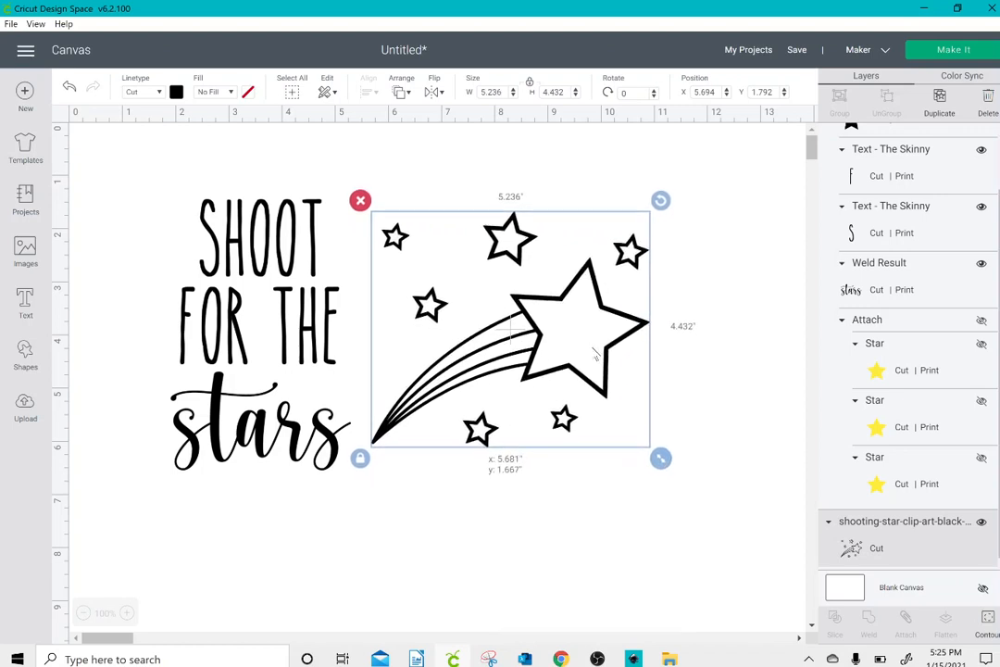
pyautogui.click(491, 482)
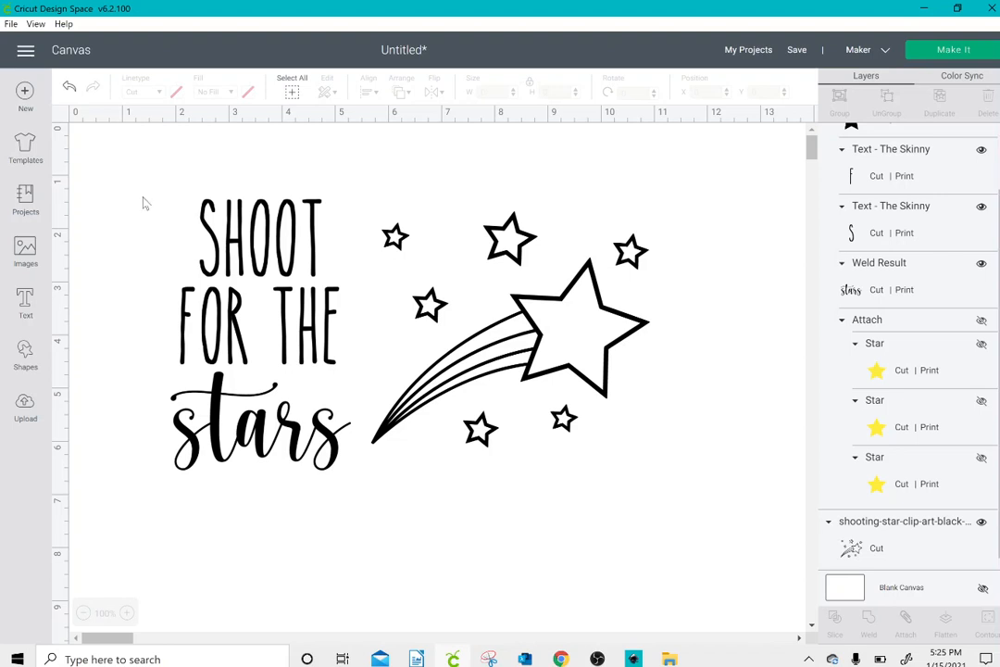
# Step: Hide "FOR THE" and "SHOOT", and the rest of the lettering group
pyautogui.click(238, 276)
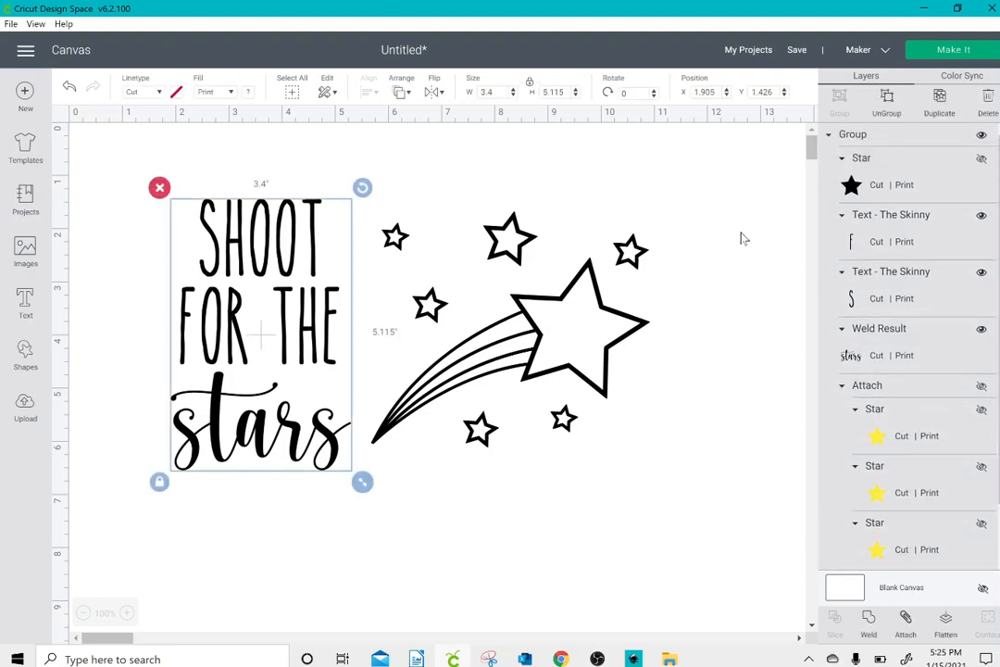
pyautogui.click(982, 215)
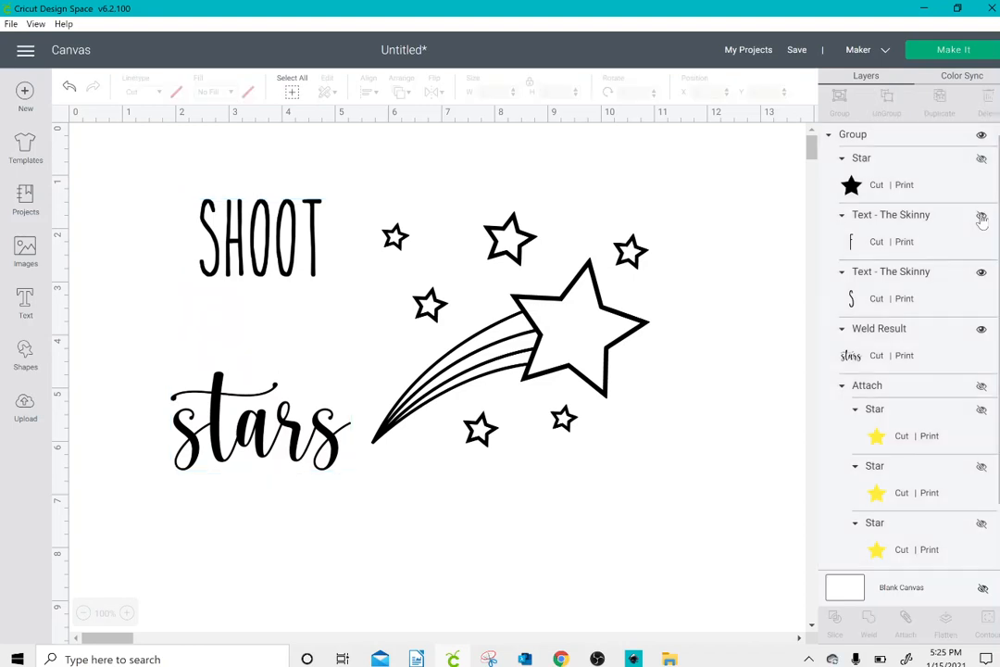
pyautogui.click(982, 274)
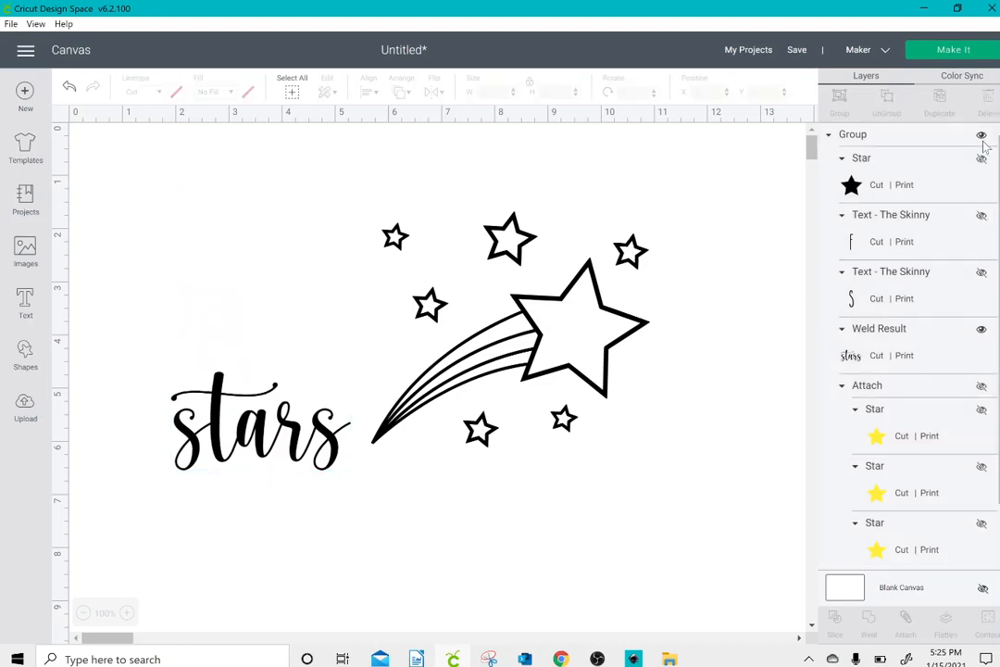
pyautogui.click(981, 135)
# Step: Move the shooting-star clip art to about X 0.29, Y 4.79, duplicate it, and place the copy at about X 8.11, Y 0.43
pyautogui.click(568, 334)
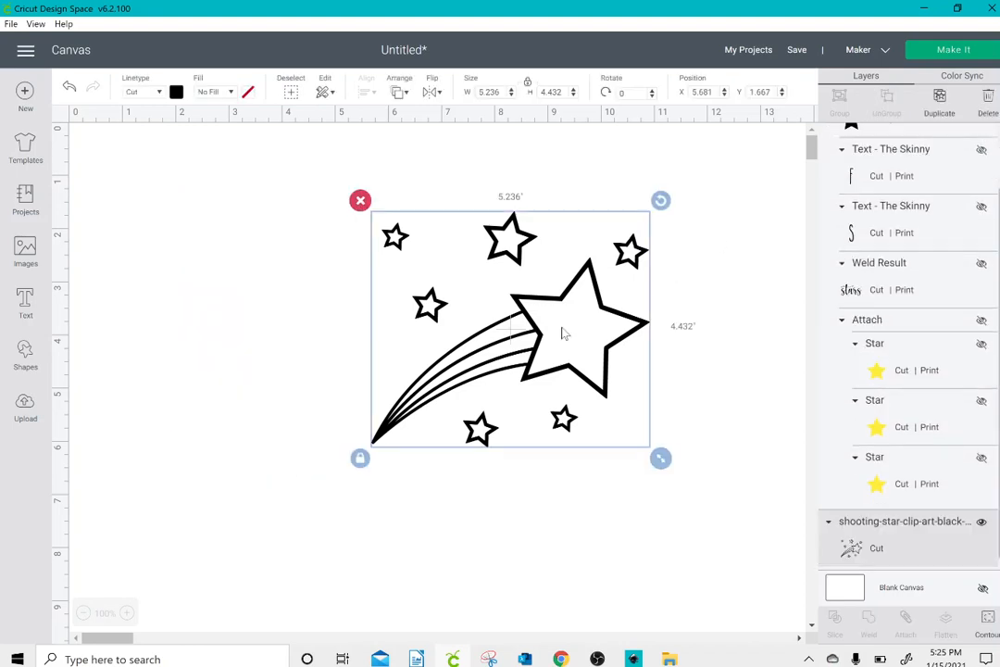
pyautogui.moveTo(568, 333); pyautogui.dragTo(263, 505)
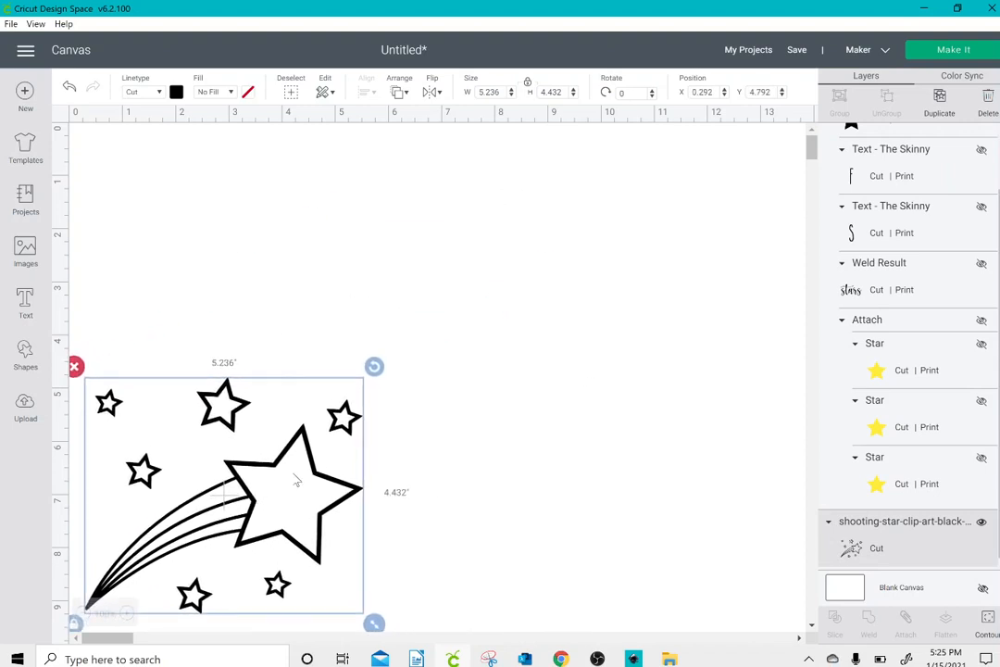
pyautogui.click(941, 107)
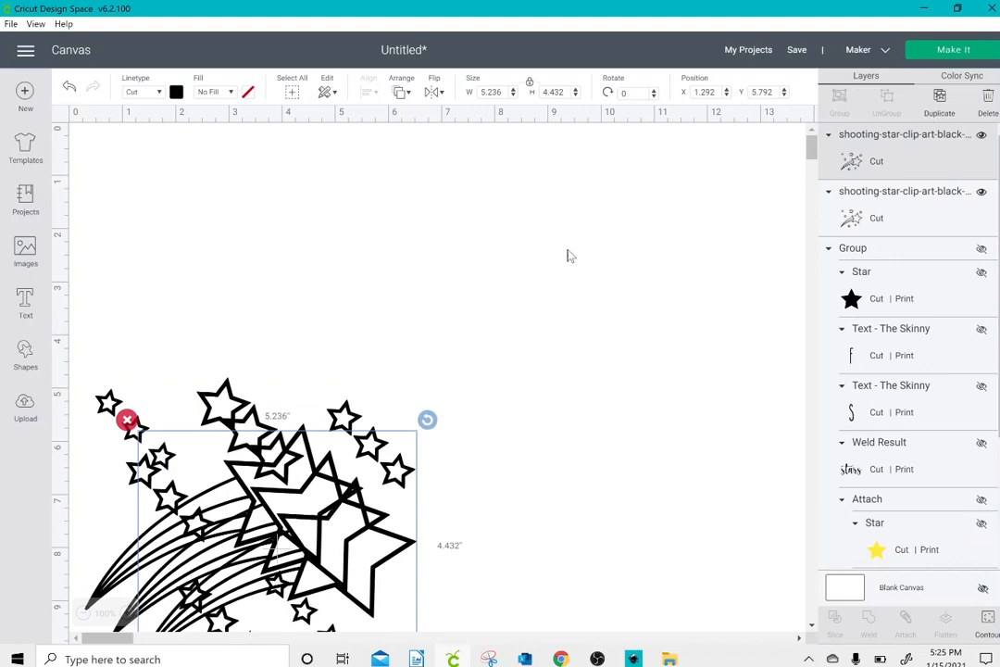
pyautogui.moveTo(361, 526); pyautogui.dragTo(724, 240)
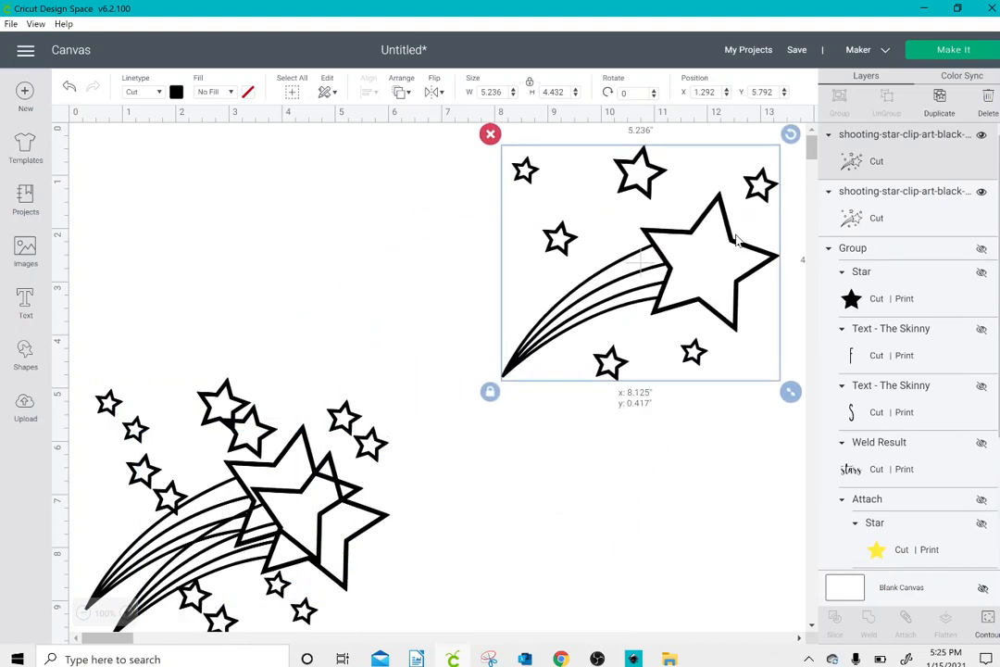
pyautogui.moveTo(311, 559); pyautogui.dragTo(702, 303)
# Step: Make more duplicates of the shooting-star clip art, placing one at about X 8.18, Y 0.43 and another below the overlapping copies
pyautogui.click(939, 100)
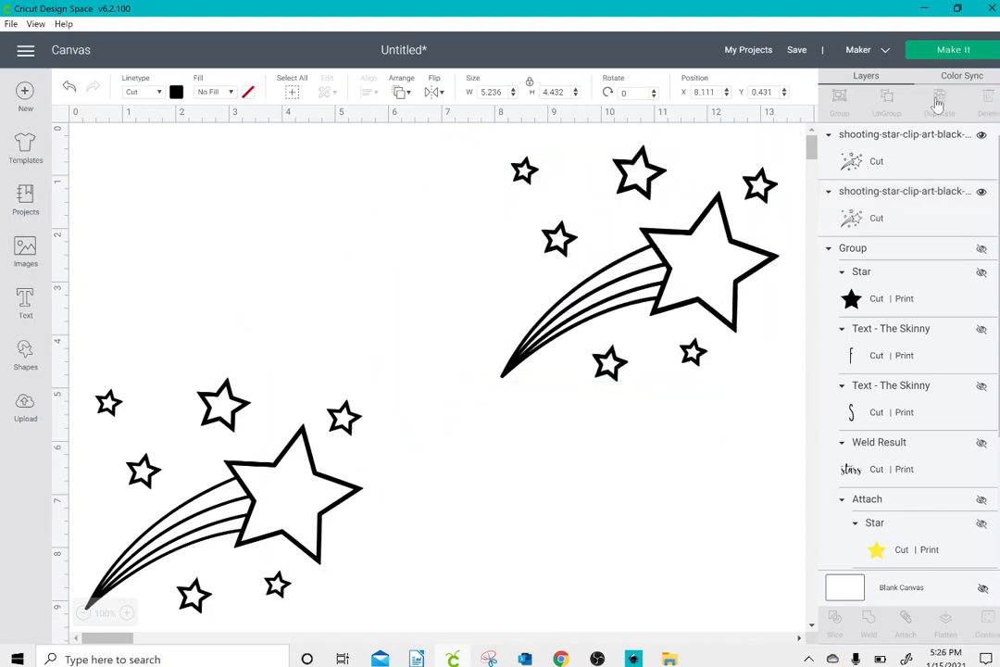
pyautogui.click(939, 100)
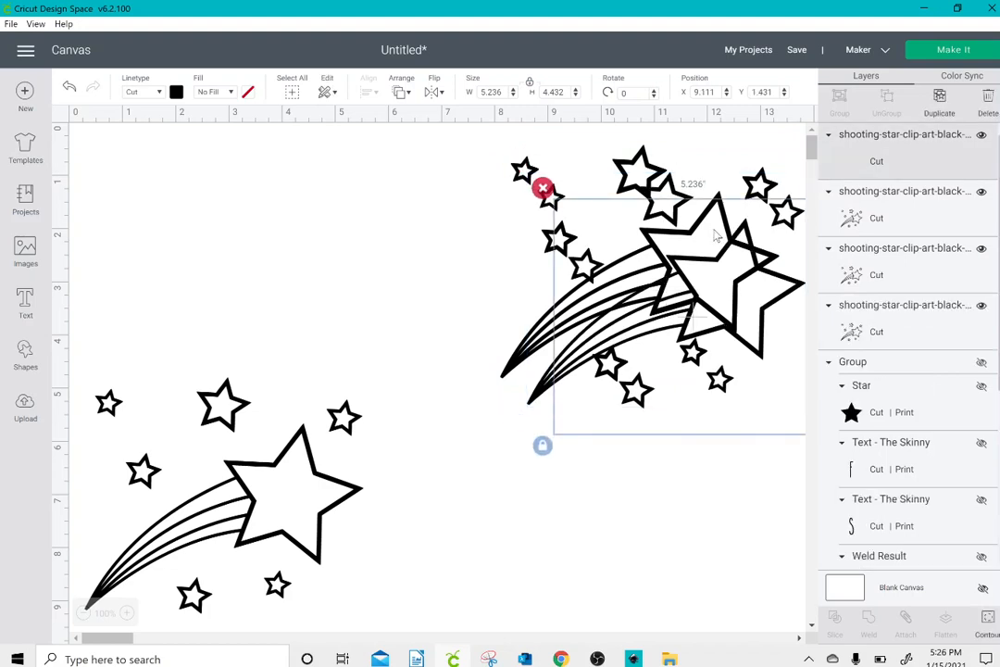
pyautogui.moveTo(763, 339); pyautogui.dragTo(714, 288)
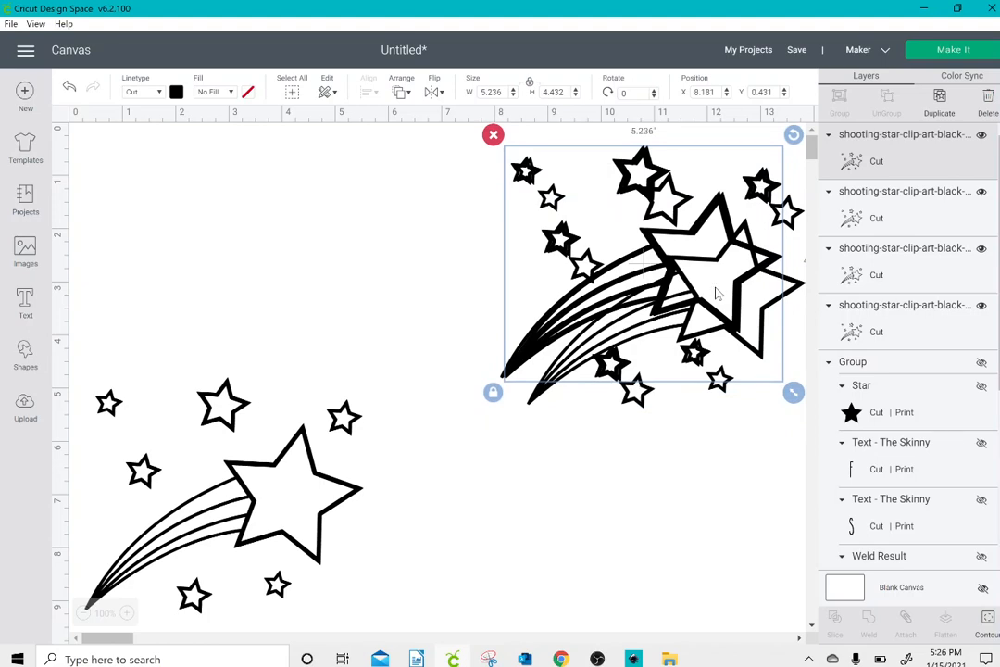
pyautogui.click(939, 102)
pyautogui.moveTo(689, 376); pyautogui.dragTo(609, 587)
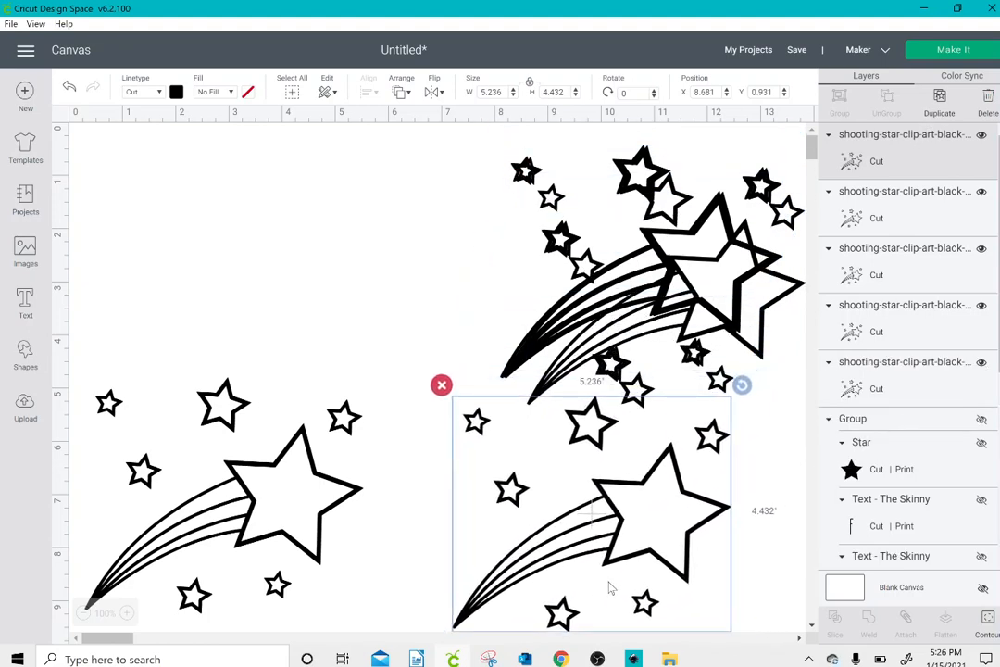
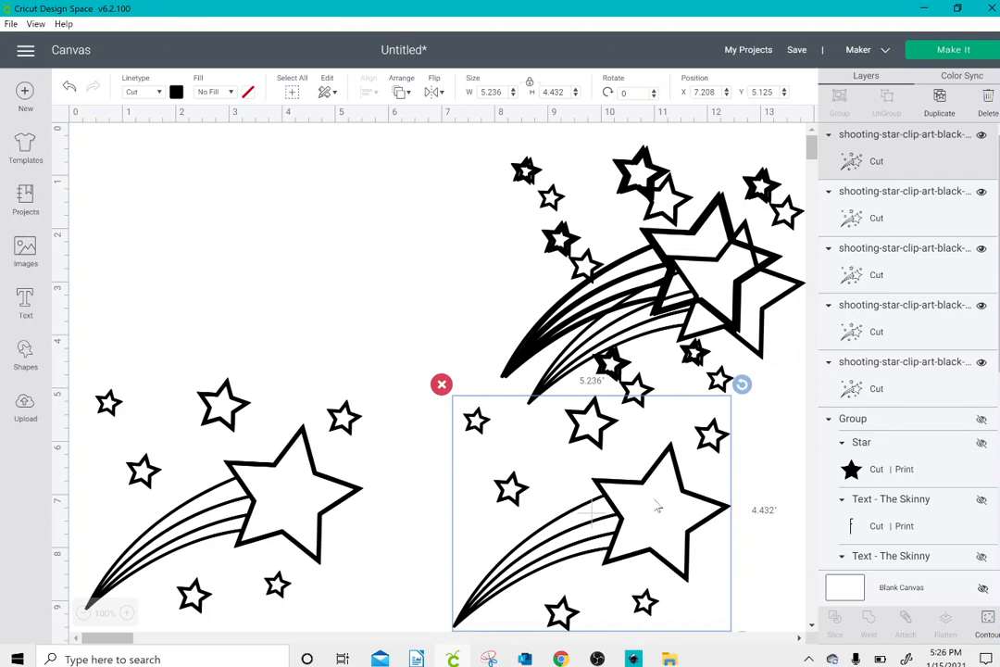
# Step: Hide the separate lower duplicate, and hide all contours of the shooting-star clip art at about X 0.29, Y 4.79
pyautogui.click(980, 135)
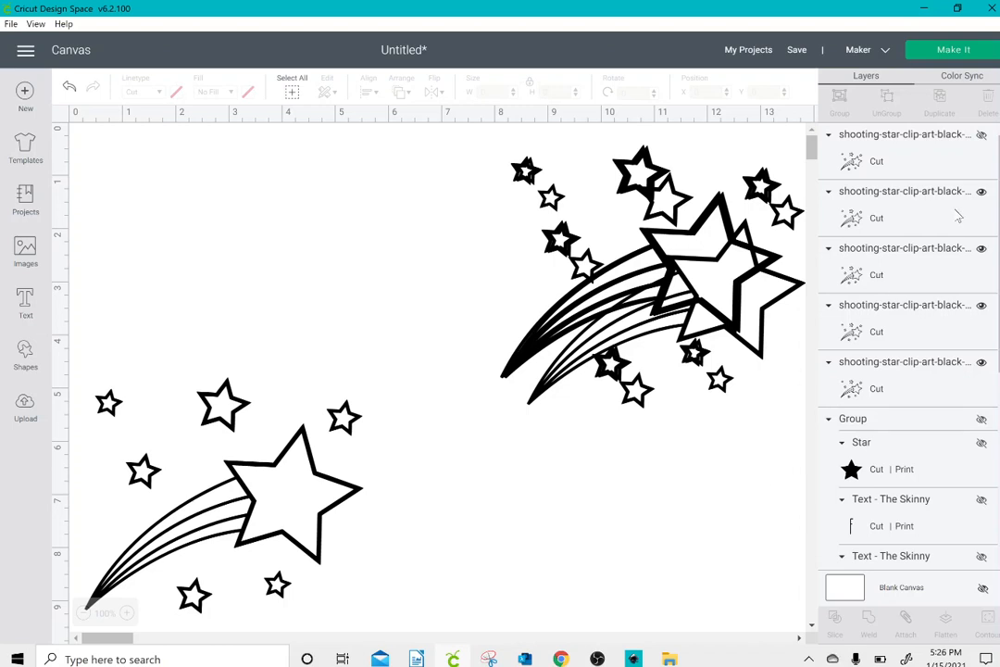
pyautogui.click(301, 475)
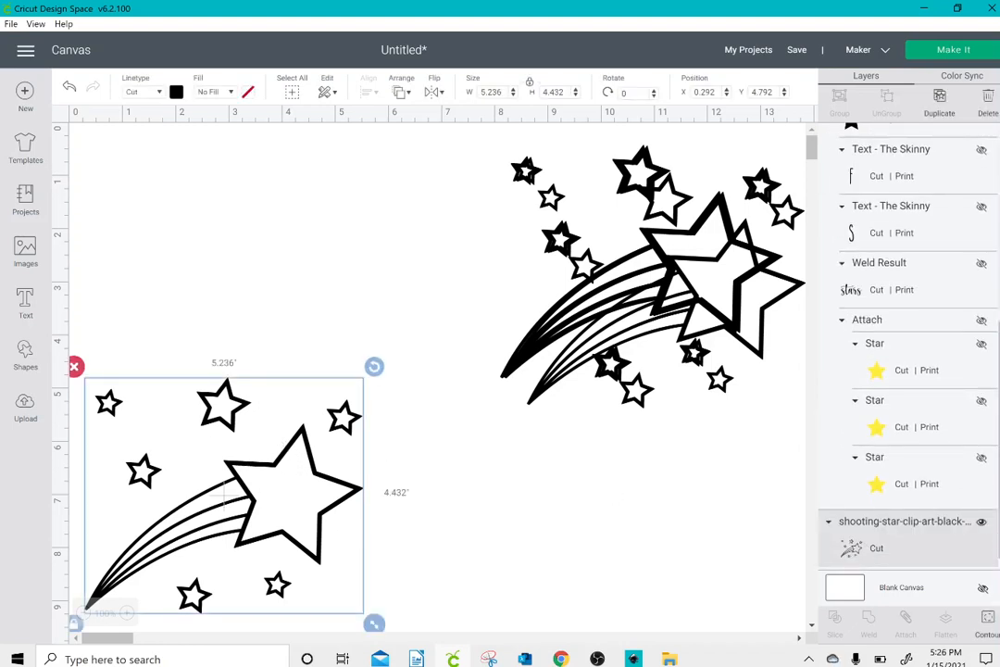
pyautogui.click(987, 627)
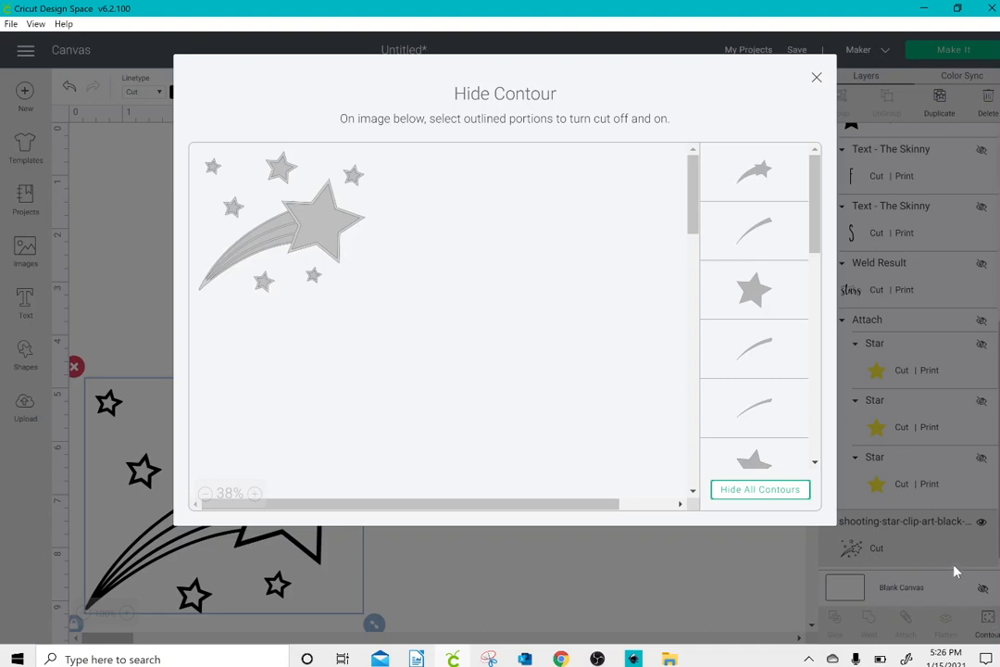
pyautogui.click(785, 491)
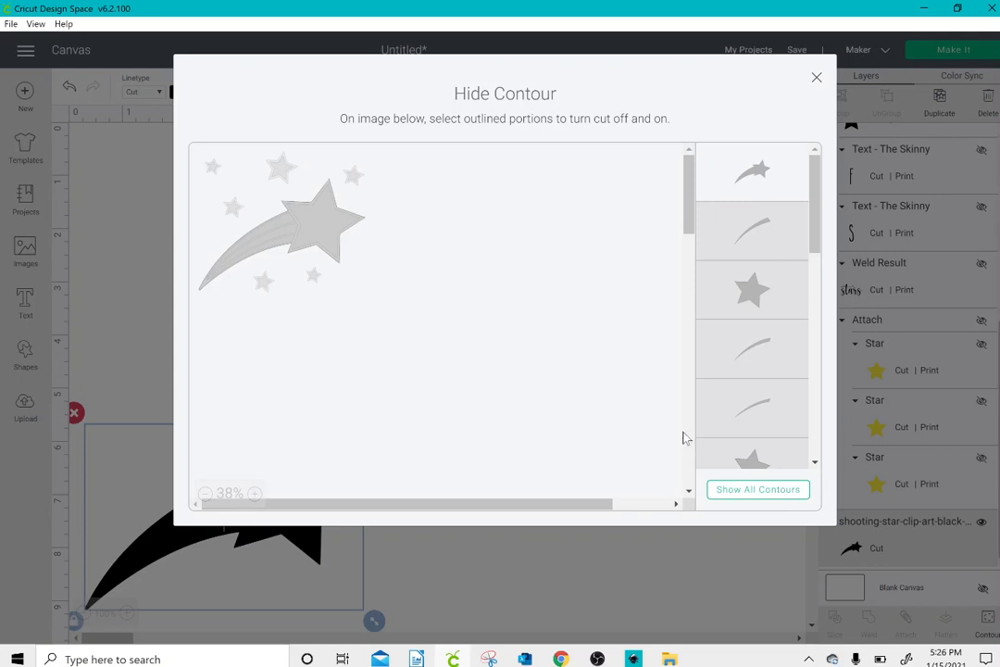
# Step: Turn on the contours of the six small stars and the large inner star, and turn off the shooting star's outer contour
pyautogui.click(213, 170)
pyautogui.click(234, 209)
pyautogui.click(280, 168)
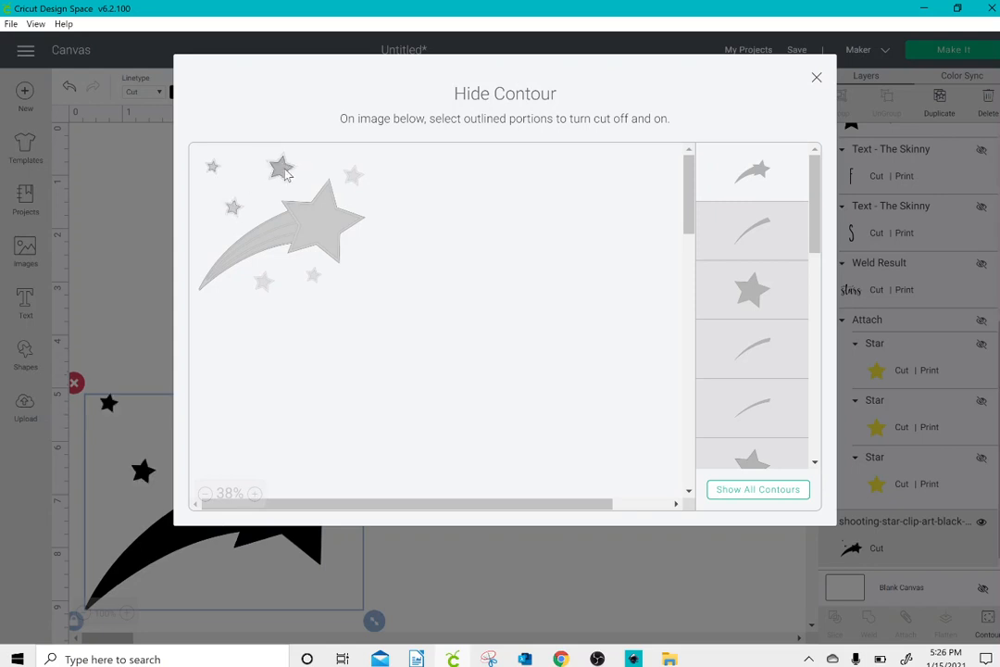
pyautogui.click(354, 176)
pyautogui.click(330, 222)
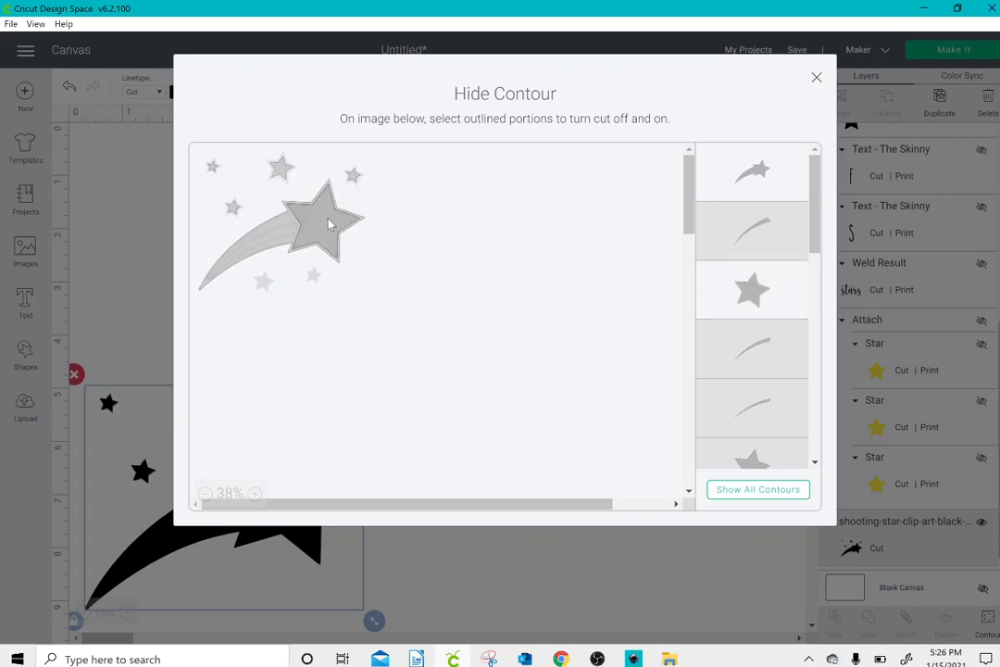
pyautogui.click(314, 277)
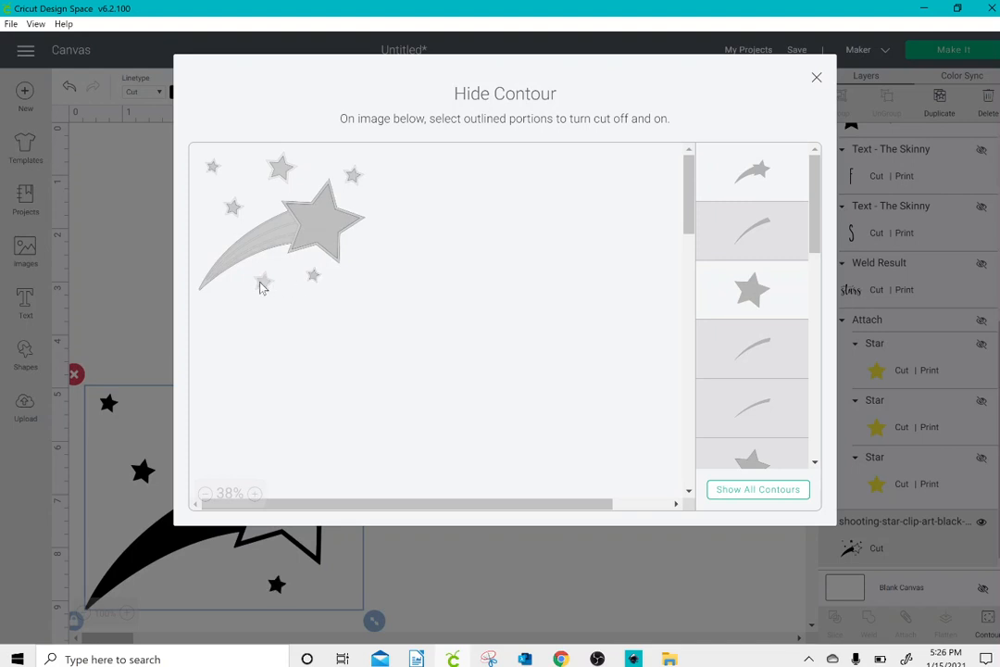
pyautogui.click(263, 282)
pyautogui.click(759, 164)
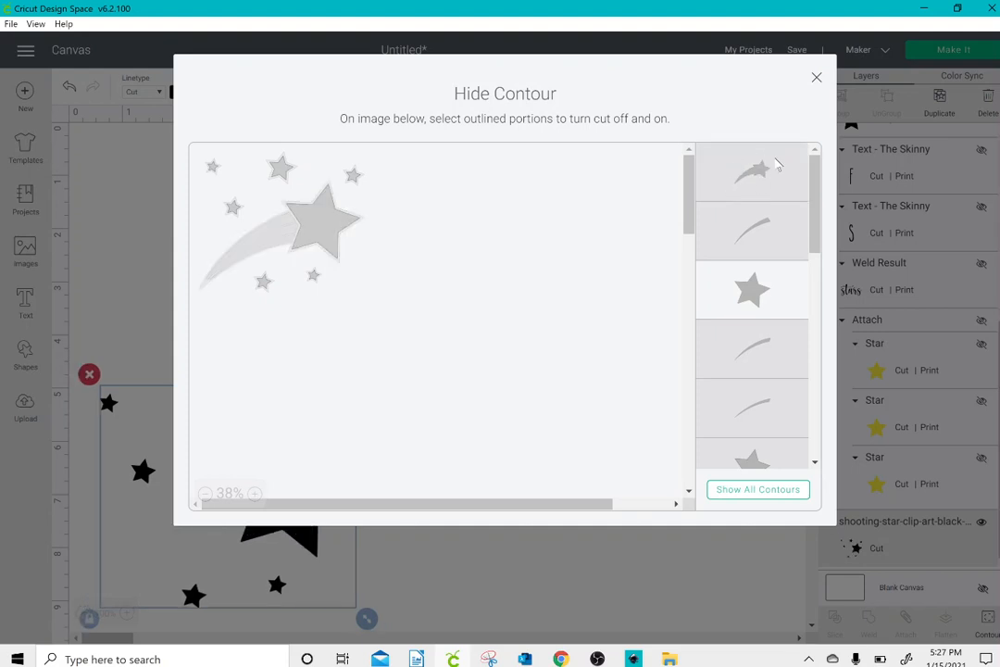
pyautogui.click(816, 79)
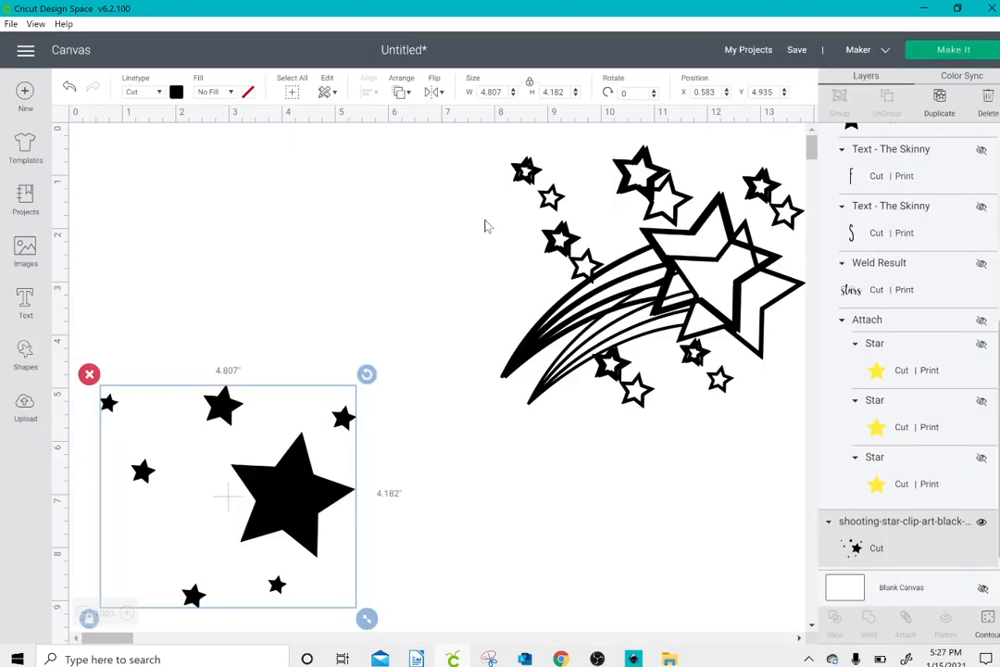
# Step: Color the solid stars light yellow and move them up beside the overlapping outline copies
pyautogui.click(176, 92)
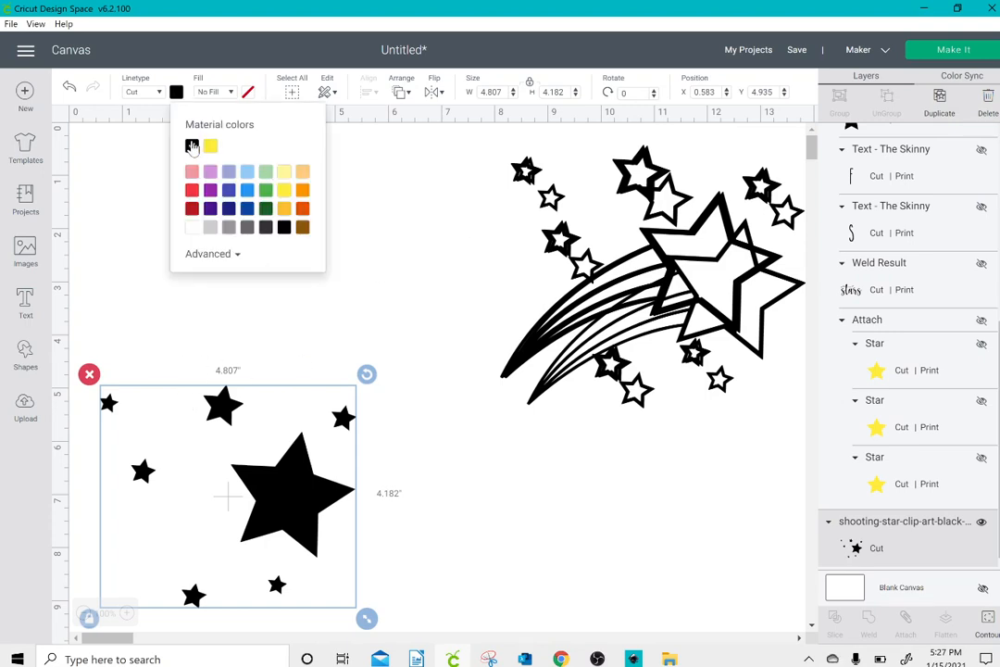
pyautogui.click(284, 173)
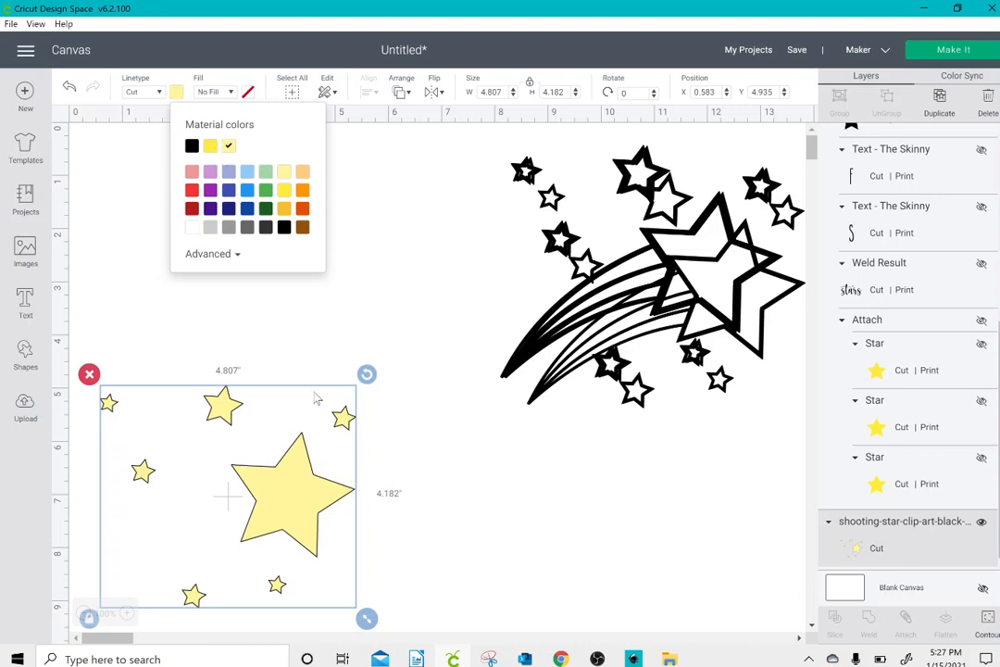
pyautogui.moveTo(306, 460); pyautogui.dragTo(451, 239)
# Step: Reduce another outline copy to only its uppermost tail streak with Contour, and color the streak red
pyautogui.moveTo(616, 311); pyautogui.dragTo(329, 562)
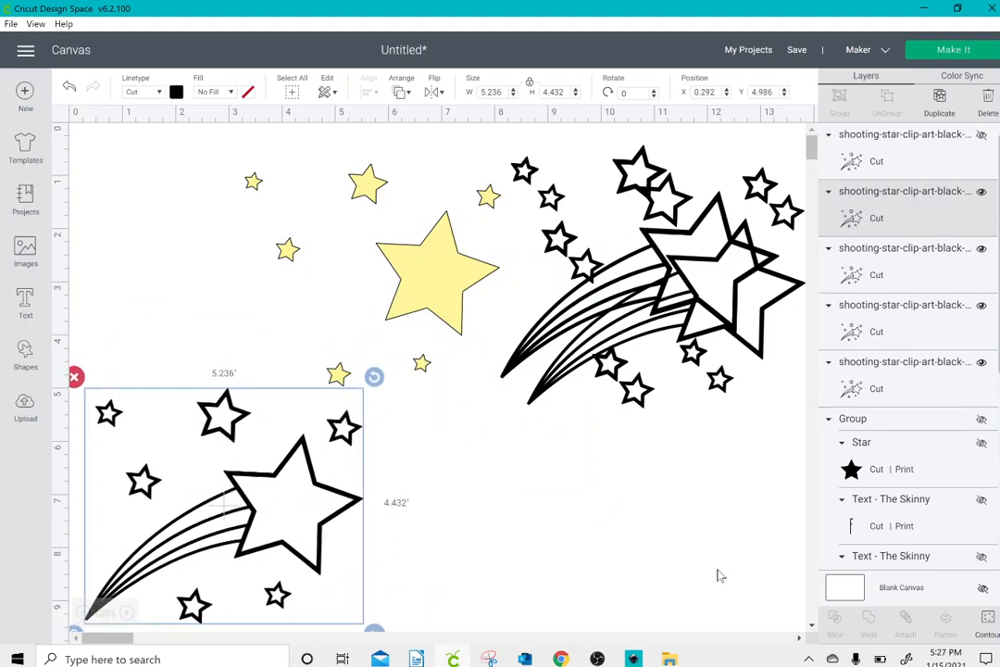
pyautogui.click(987, 621)
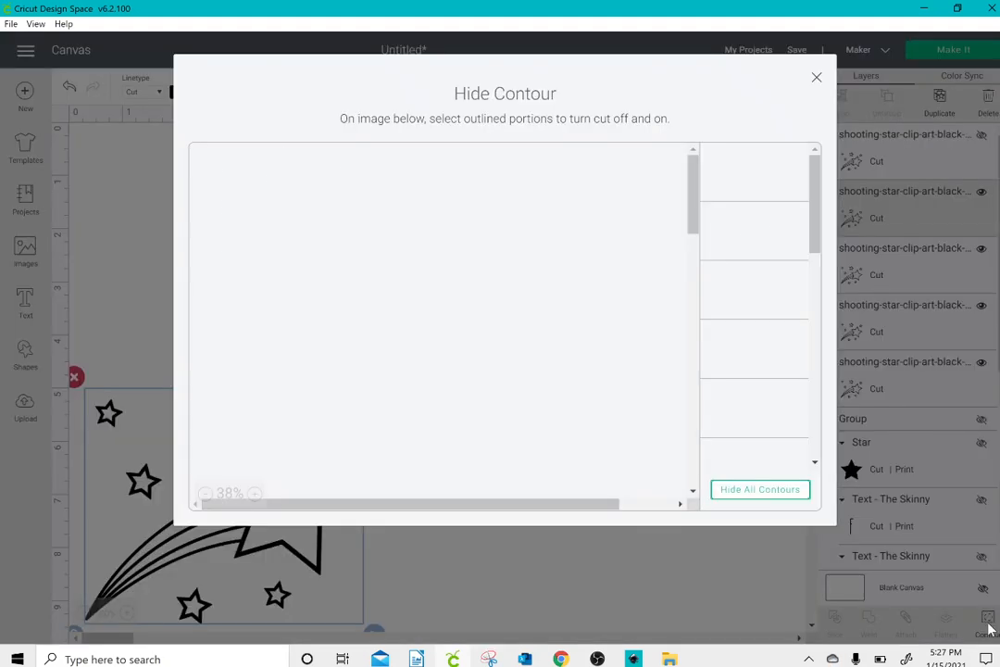
pyautogui.click(784, 500)
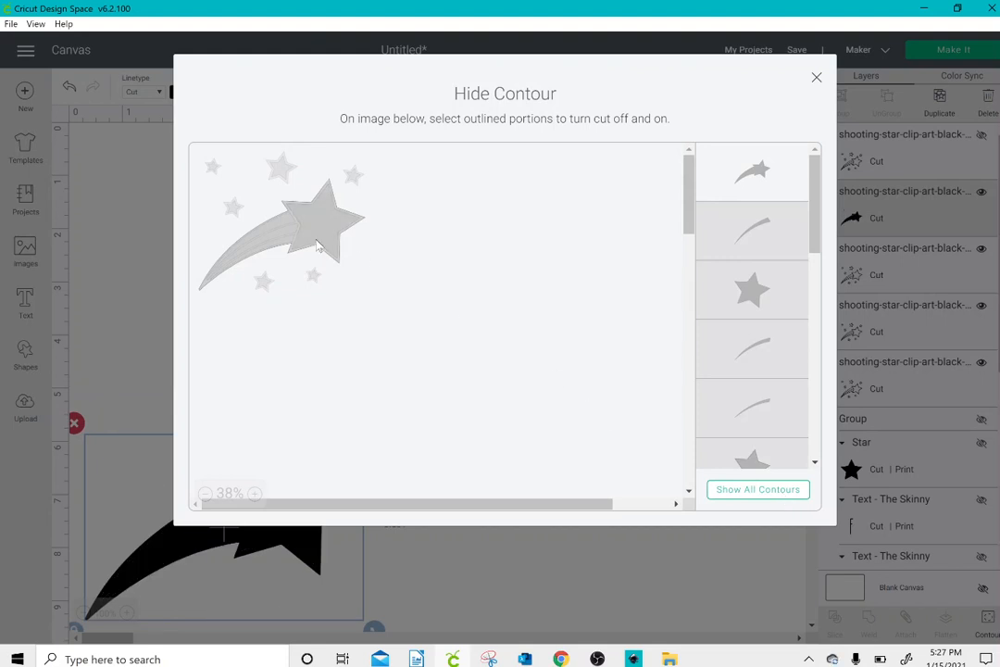
pyautogui.click(284, 228)
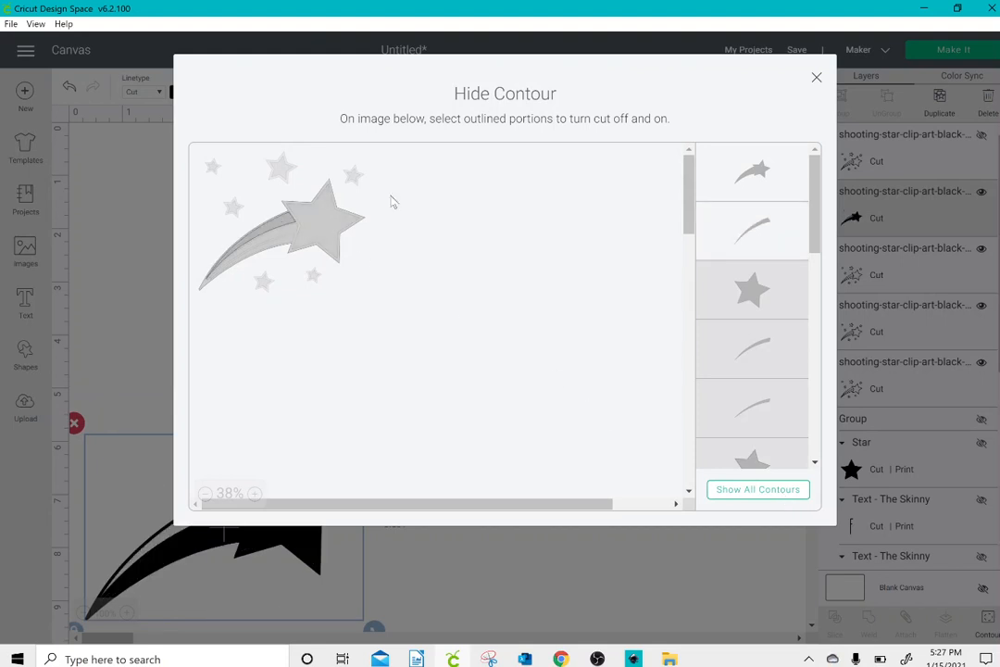
pyautogui.click(746, 170)
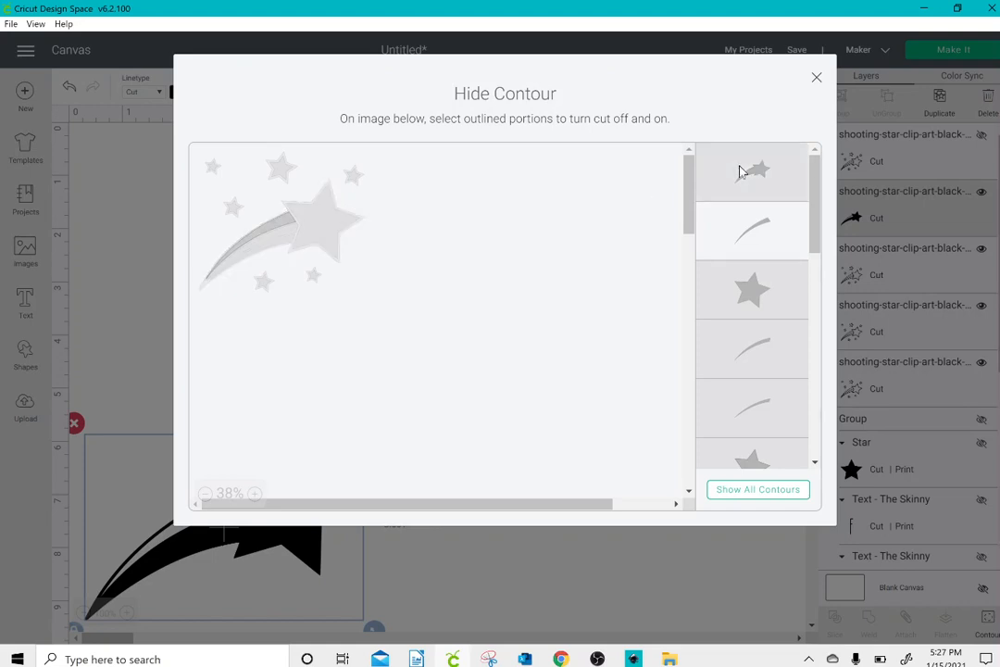
pyautogui.click(816, 78)
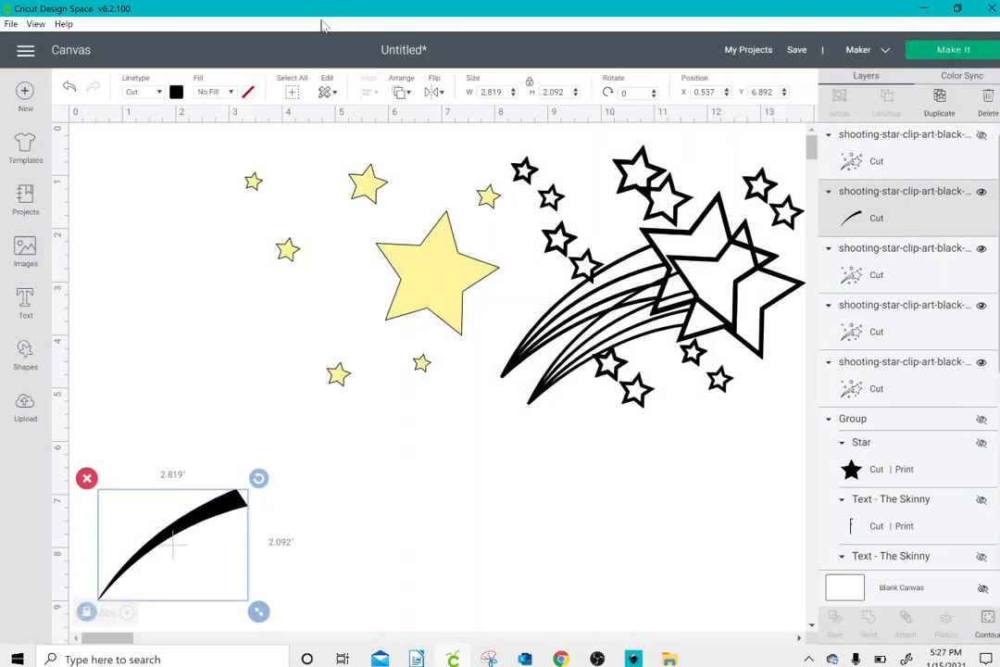
pyautogui.click(176, 93)
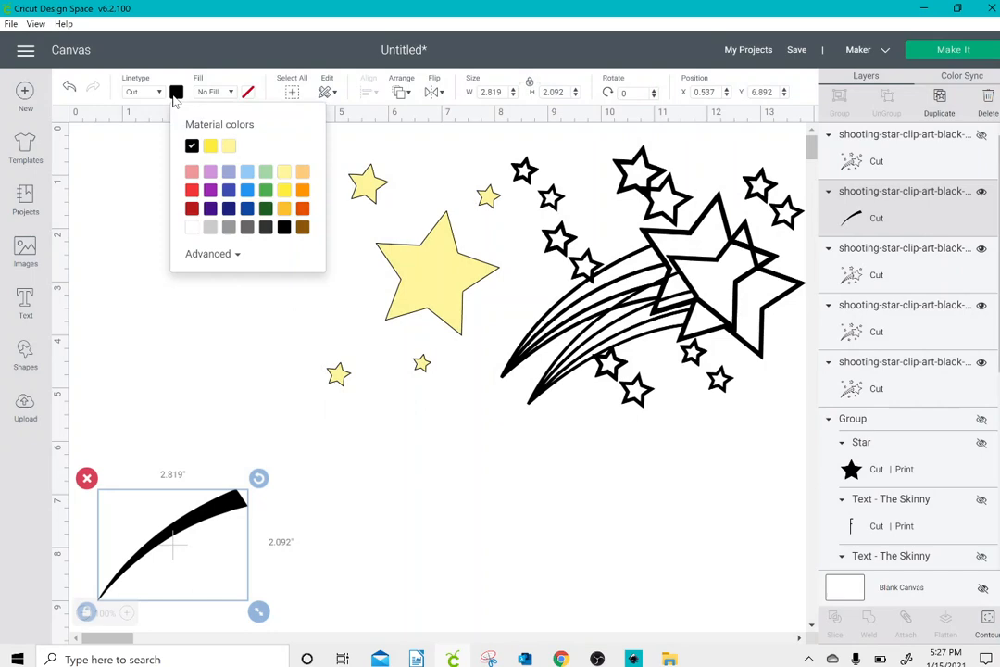
pyautogui.click(191, 189)
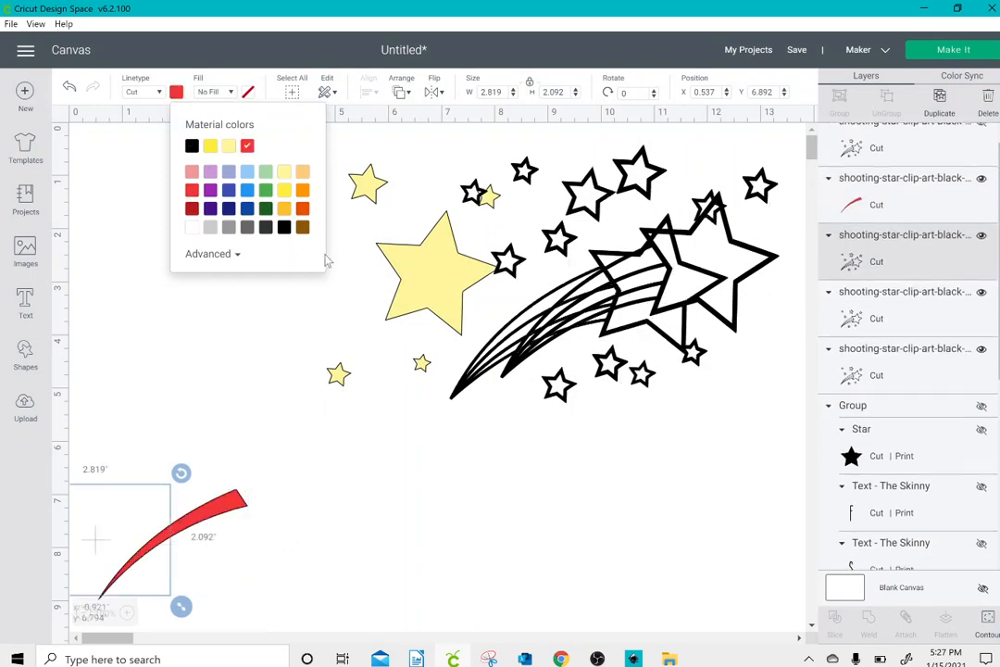
# Step: Place an outline copy at about X 1.40, Y 1.11, and fit the yellow stars (X 1.68, Y 1.27) and red streak (X 1.62, Y 3.03) inside it
pyautogui.moveTo(327, 260); pyautogui.dragTo(229, 325)
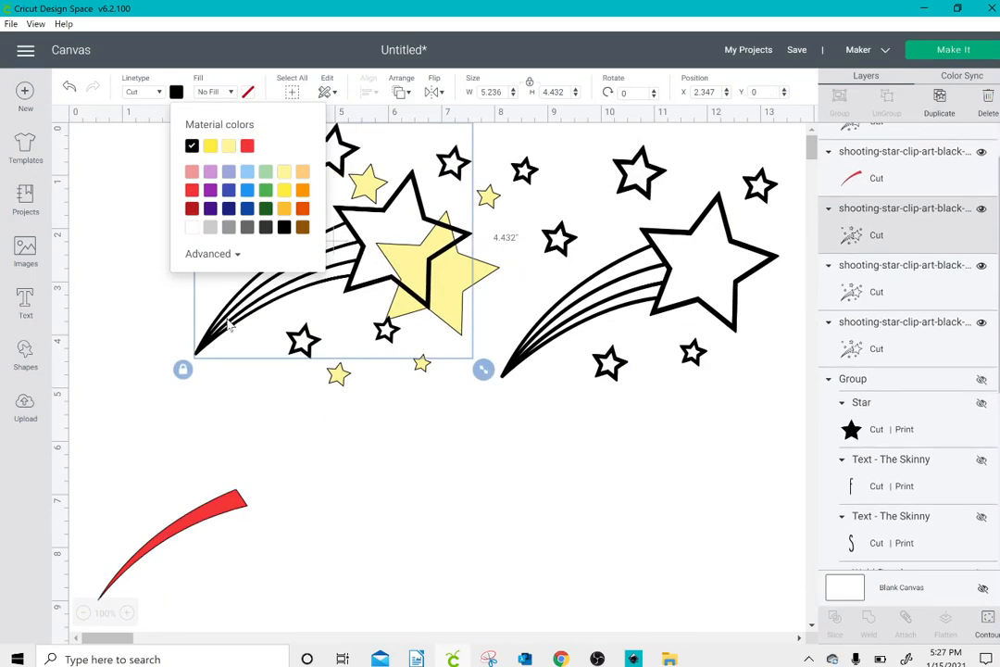
pyautogui.click(230, 320)
pyautogui.moveTo(275, 318); pyautogui.dragTo(218, 380)
pyautogui.moveTo(444, 288); pyautogui.dragTo(356, 307)
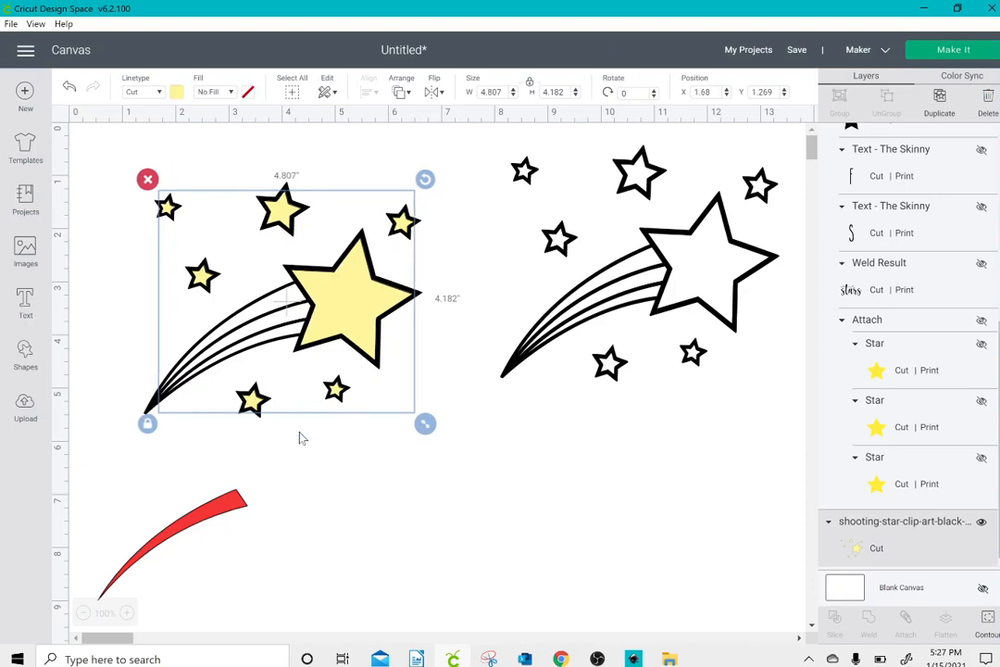
pyautogui.click(238, 489)
pyautogui.moveTo(239, 489); pyautogui.dragTo(293, 307)
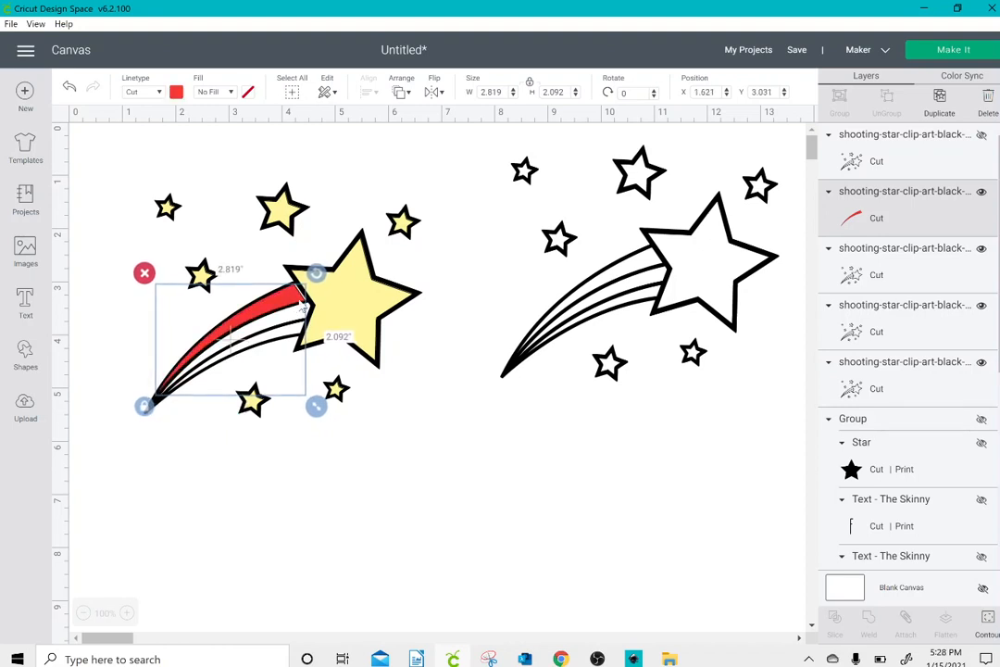
# Step: Duplicate the uncolored outline clip art twice and move one copy below the colored shooting star
pyautogui.click(648, 288)
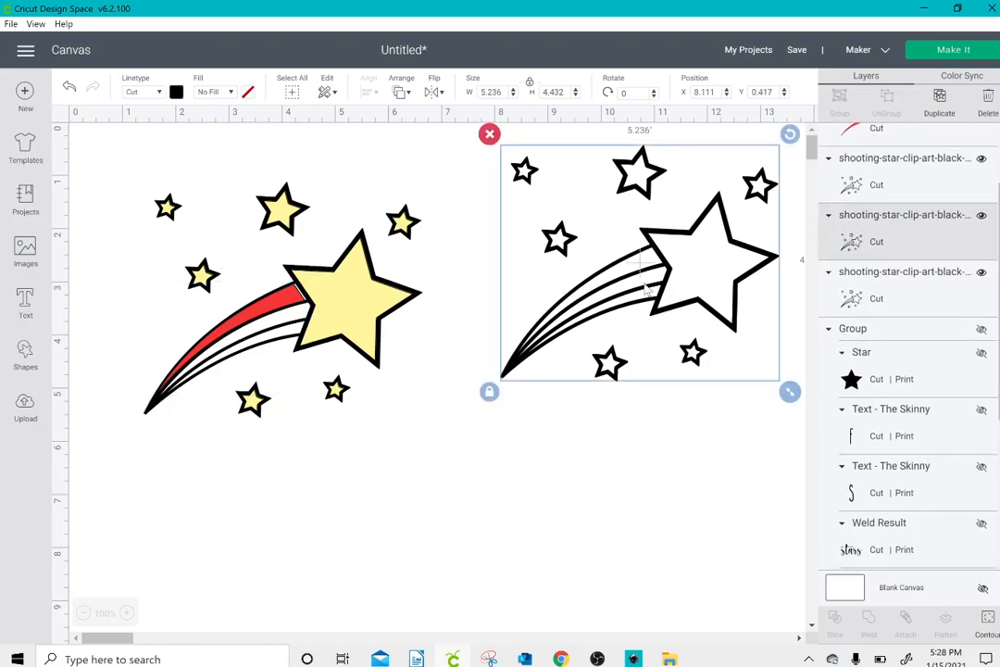
pyautogui.click(939, 96)
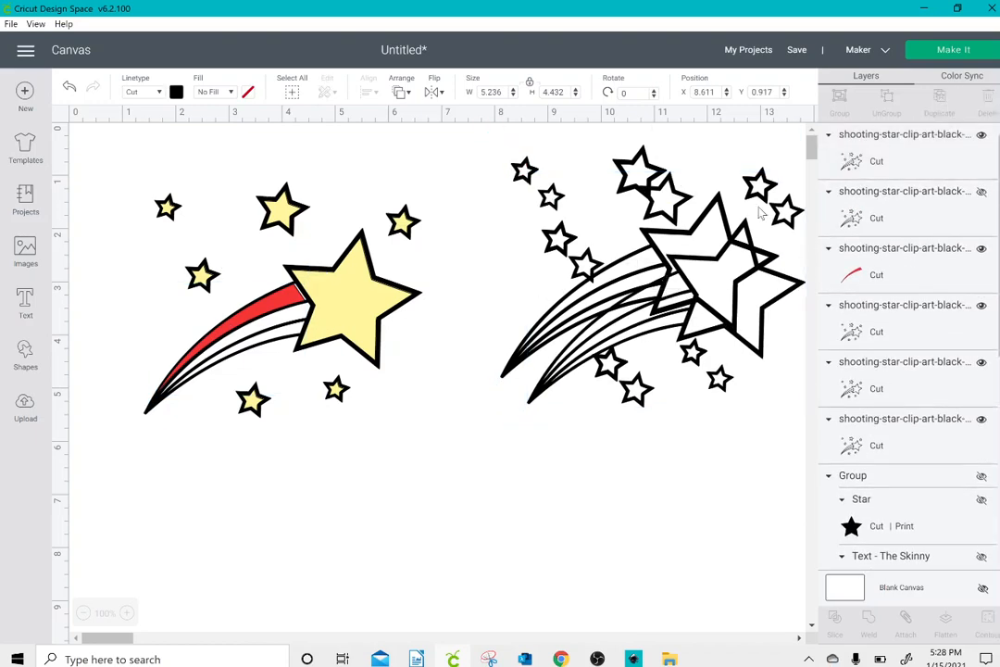
pyautogui.click(760, 214)
pyautogui.moveTo(726, 343); pyautogui.dragTo(259, 539)
# Step: Reduce the lower outline copy to only its second tail streak with Contour, and color the streak blue
pyautogui.click(989, 628)
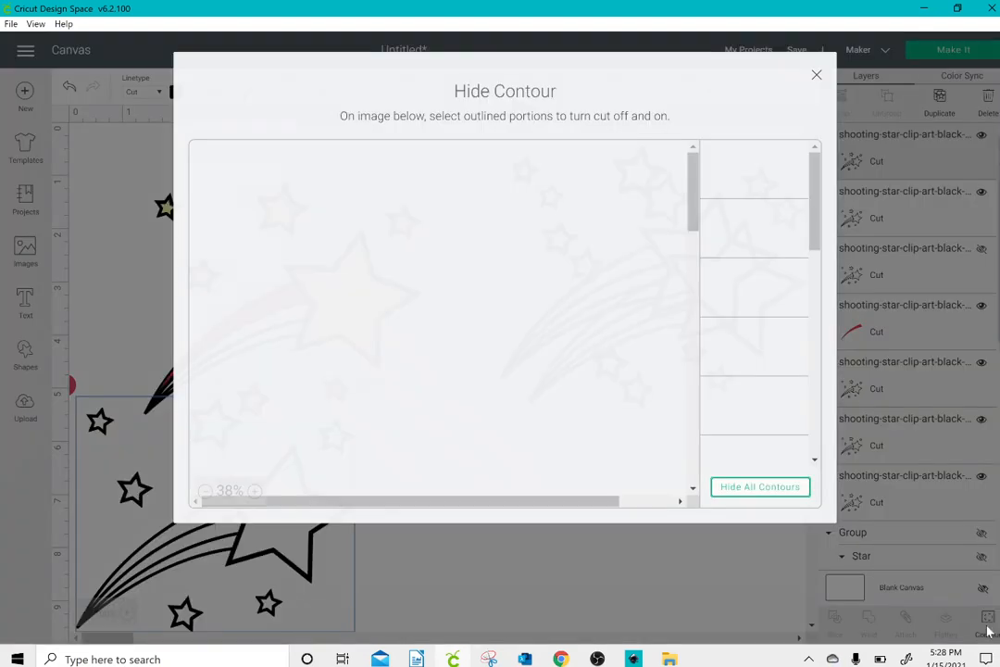
pyautogui.click(766, 497)
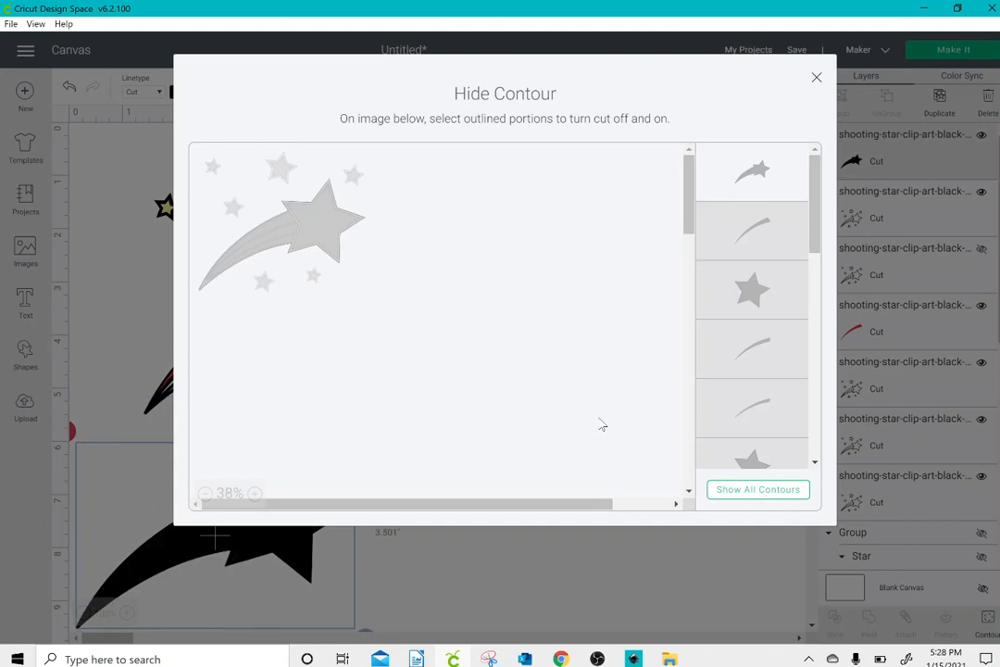
pyautogui.click(285, 237)
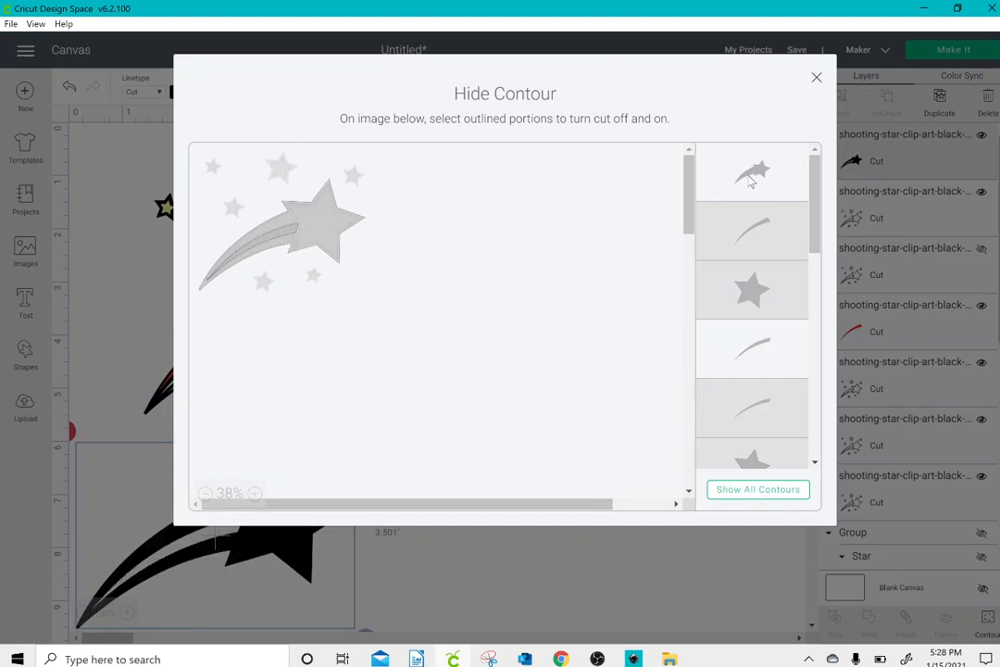
pyautogui.click(817, 78)
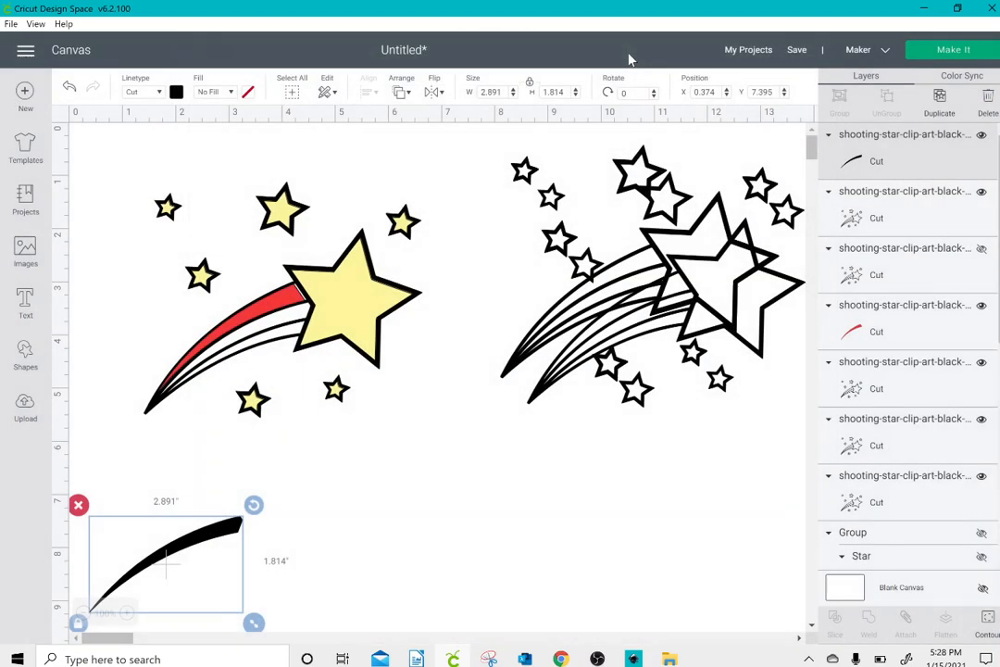
pyautogui.click(176, 94)
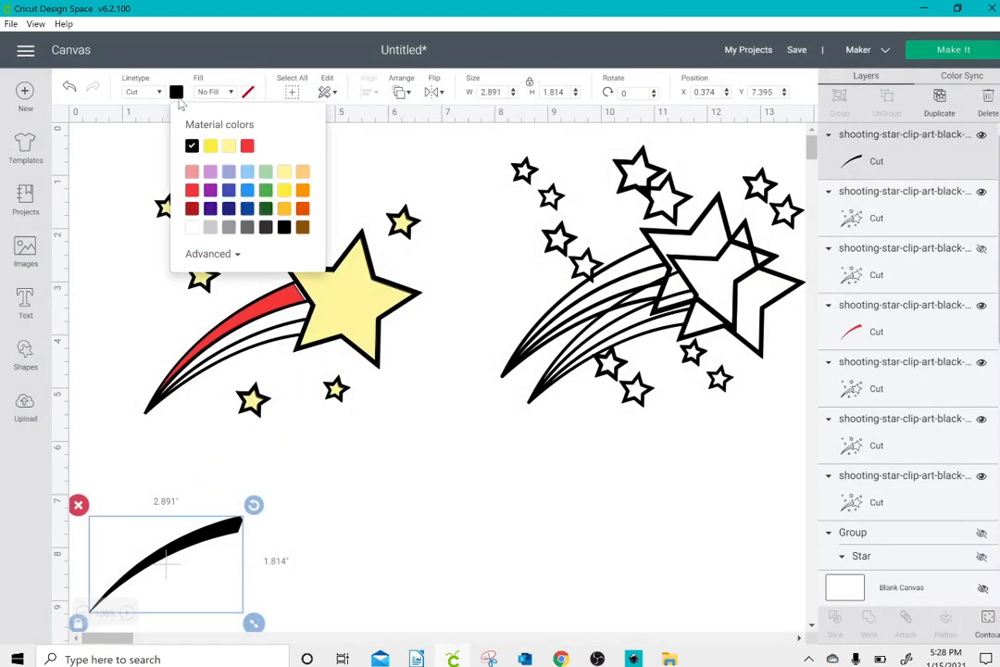
pyautogui.click(229, 190)
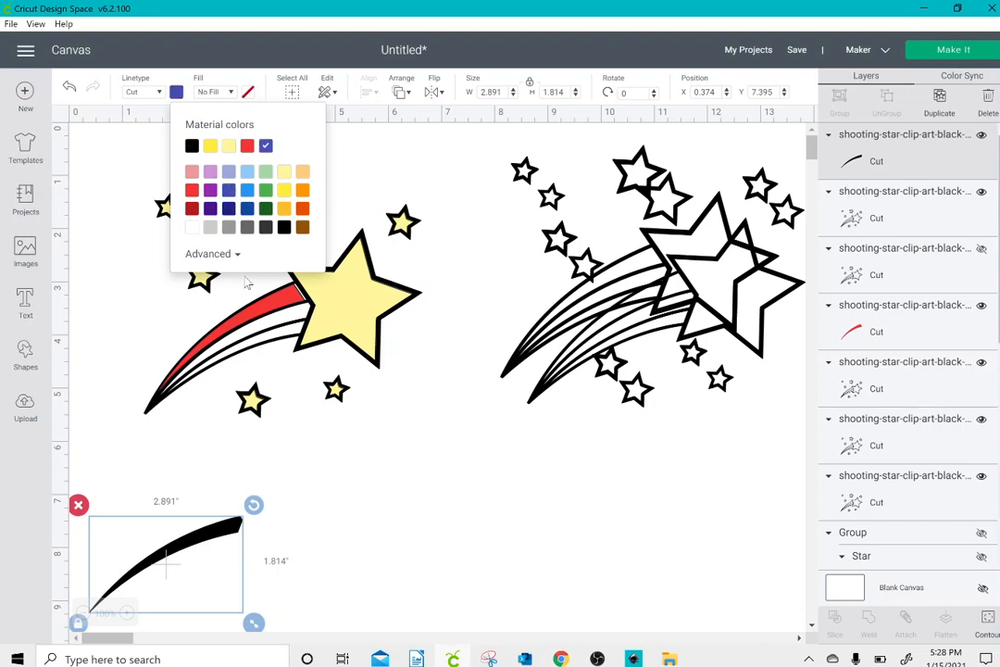
# Step: Fit the blue streak into the tail at about X 1.64, Y 3.37, and adjust the red streak to about X 1.63, Y 3.02
pyautogui.click(299, 543)
pyautogui.moveTo(190, 550); pyautogui.dragTo(289, 317)
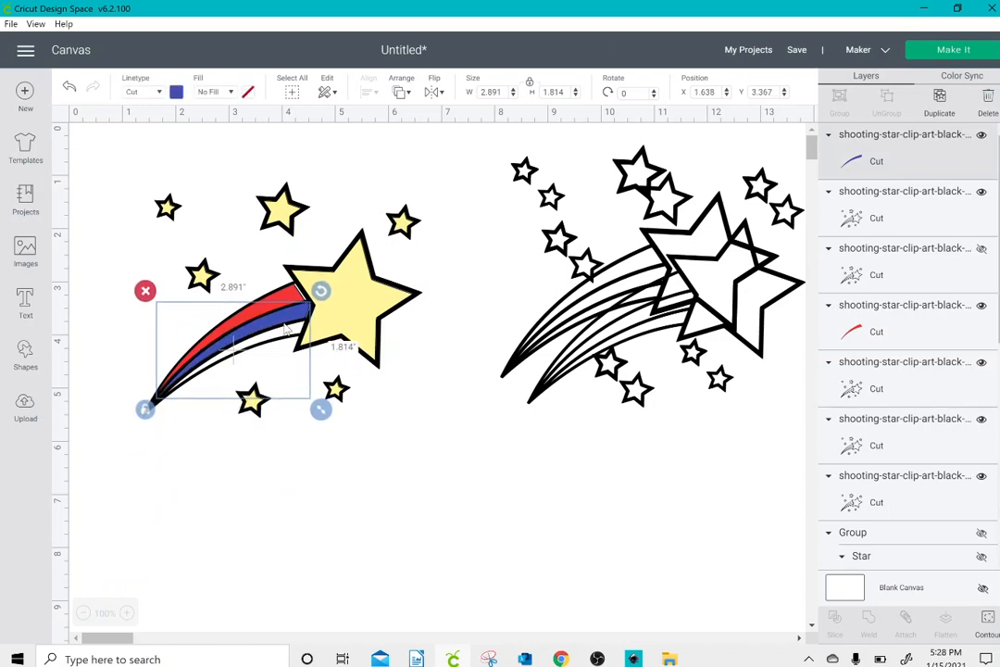
pyautogui.click(336, 309)
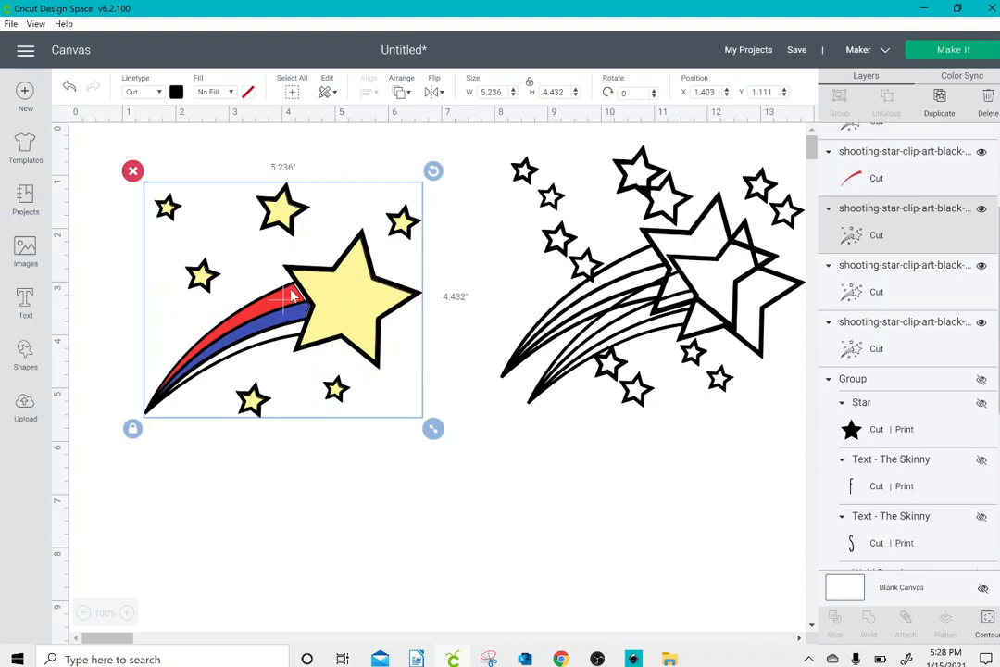
pyautogui.moveTo(293, 294); pyautogui.dragTo(294, 296)
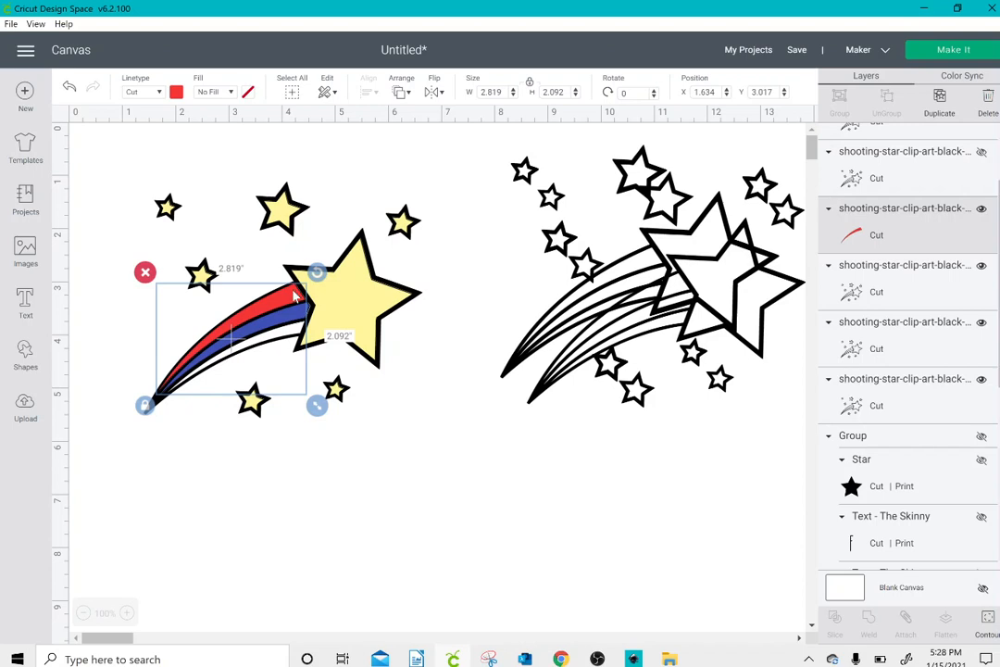
pyautogui.click(416, 460)
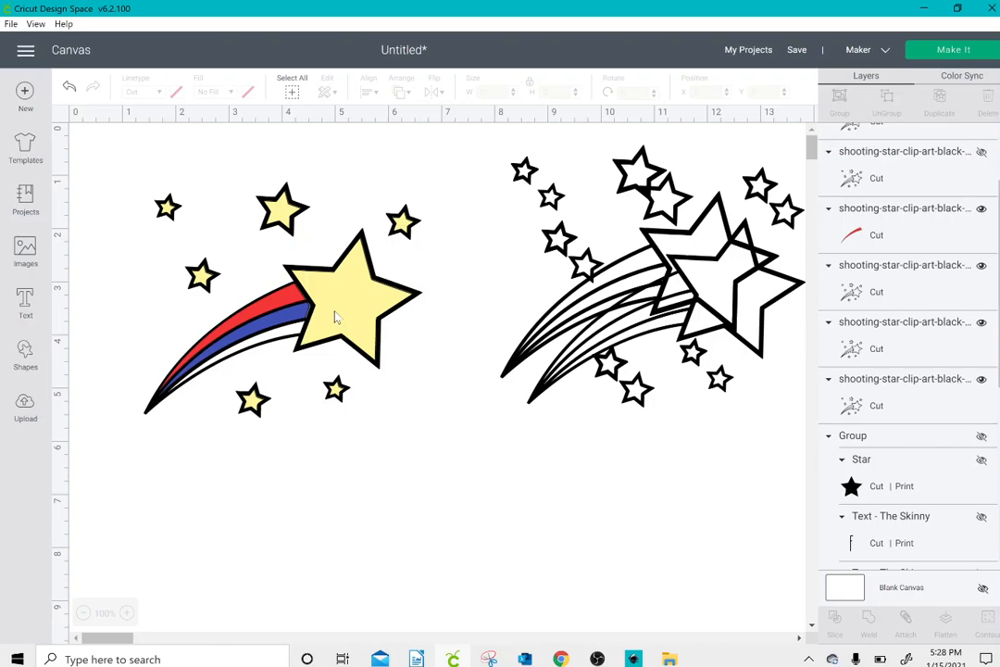
# Step: Move one outline copy below the colored shooting star and reduce it to only its third tail streak with Contour
pyautogui.moveTo(685, 341); pyautogui.dragTo(318, 501)
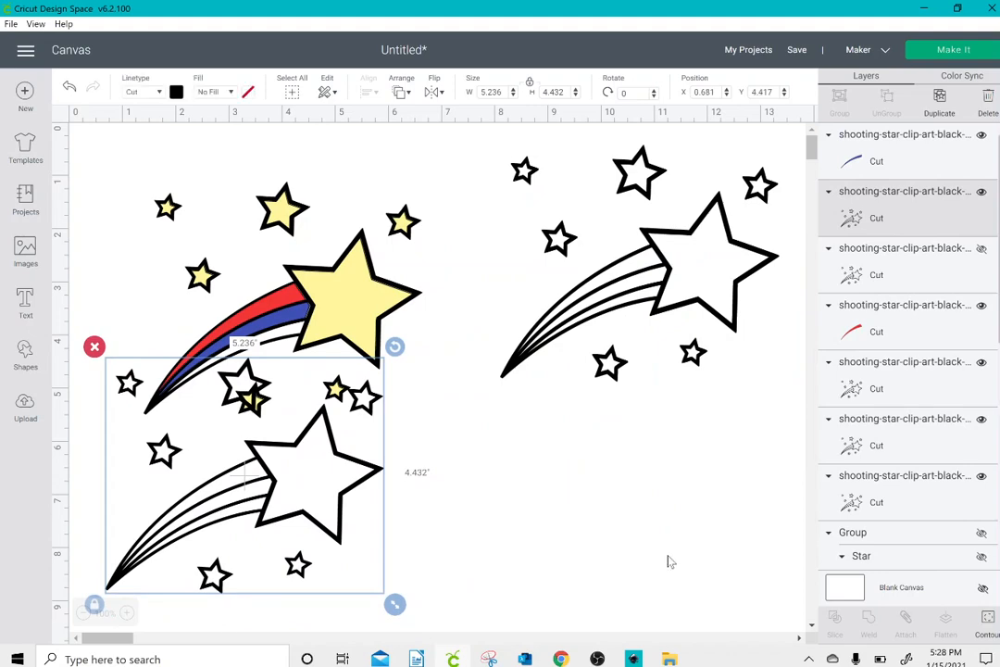
pyautogui.click(987, 625)
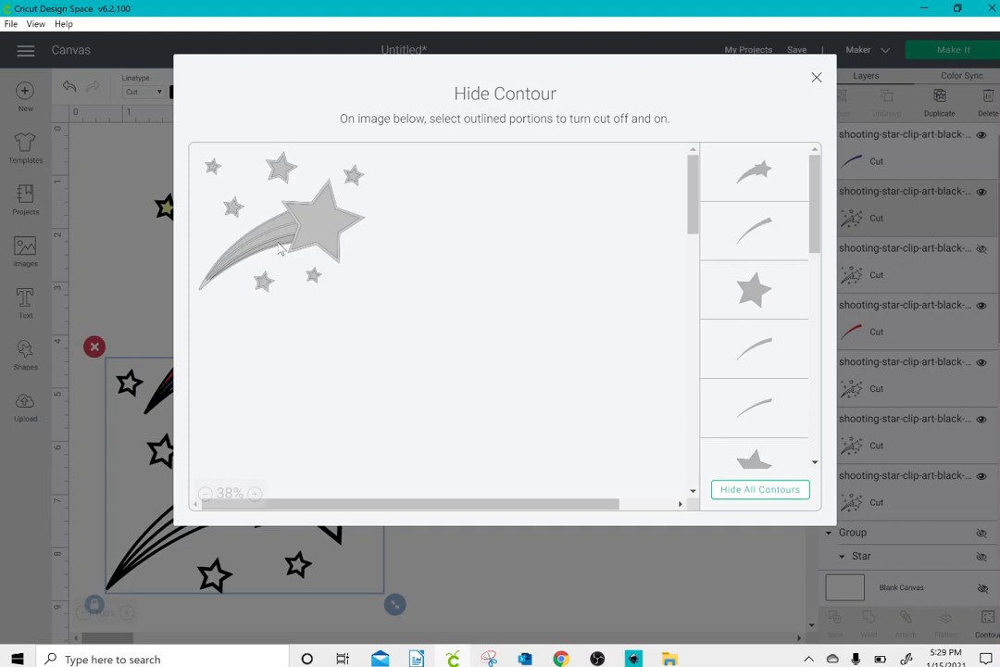
pyautogui.moveTo(279, 248); pyautogui.dragTo(551, 426)
pyautogui.click(766, 494)
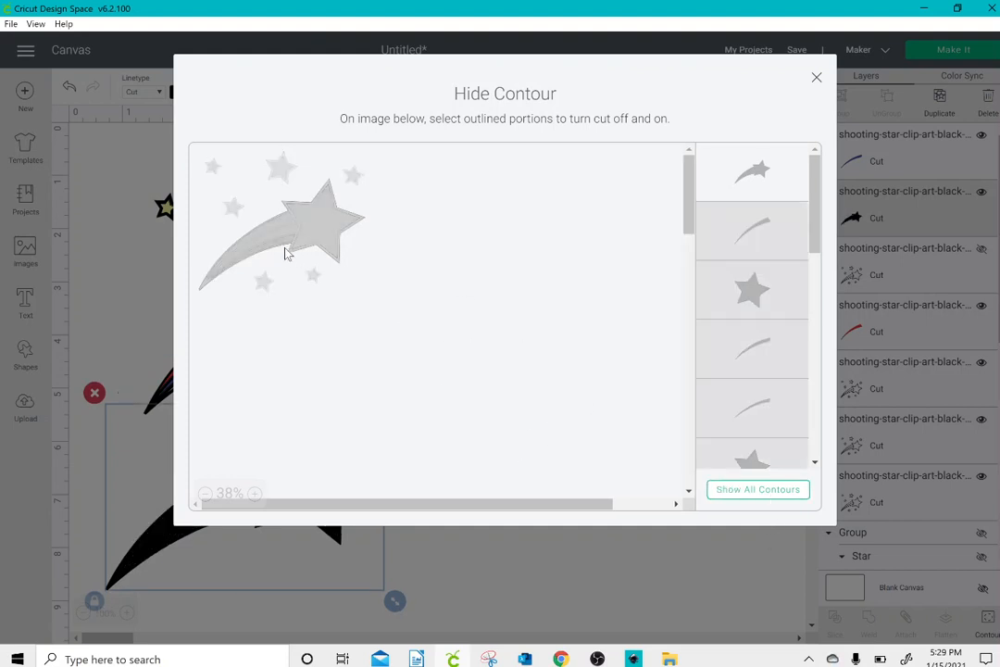
pyautogui.click(285, 248)
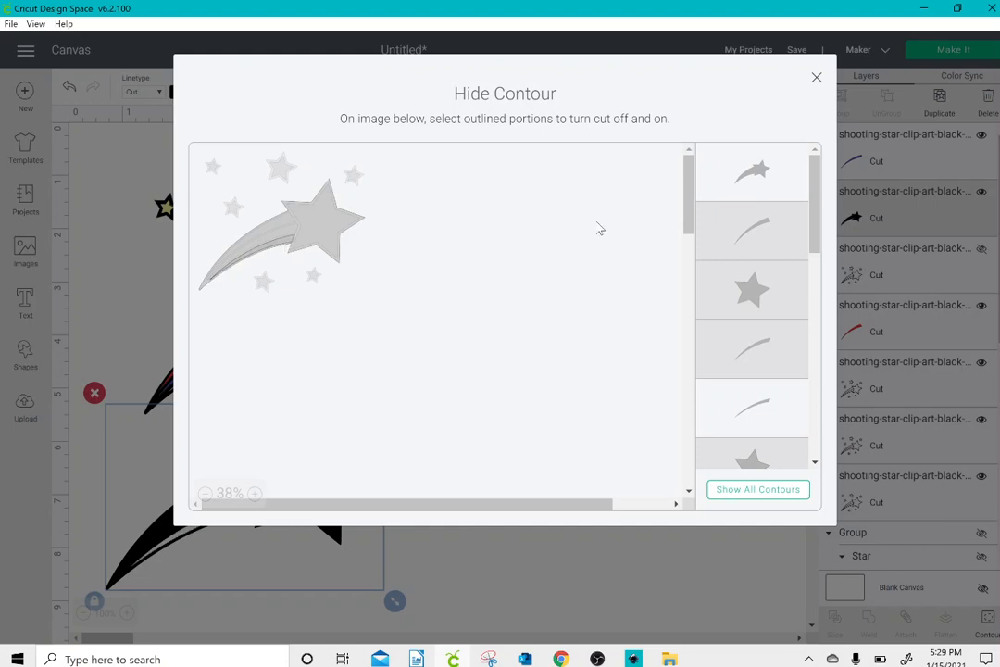
pyautogui.click(741, 174)
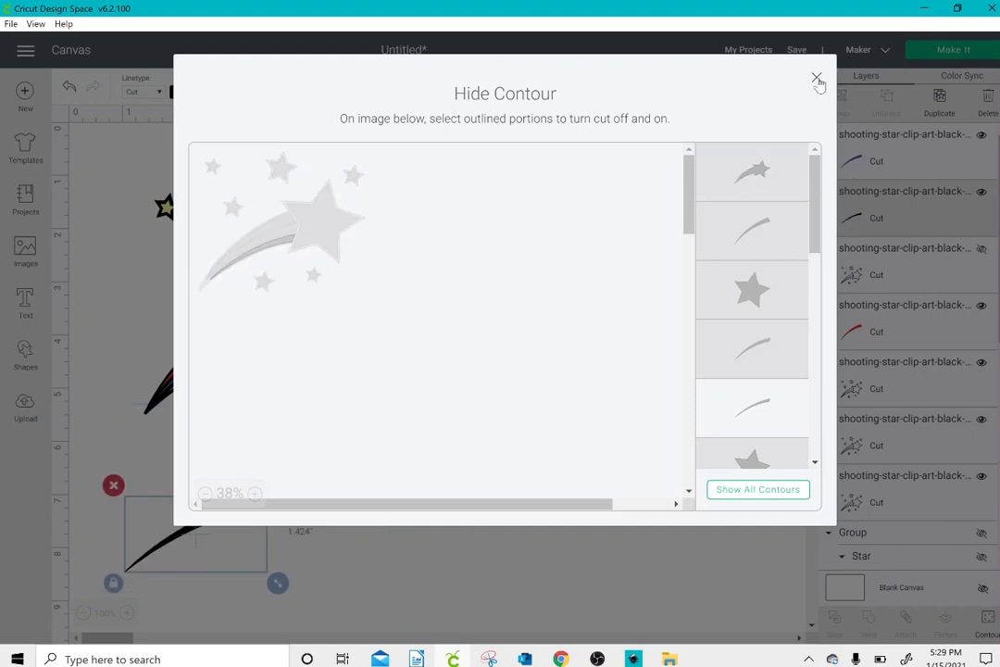
pyautogui.click(817, 77)
# Step: Color the isolated streak green and fit it into the shooting star's tail at about X 1.75, Y 3.72
pyautogui.click(176, 92)
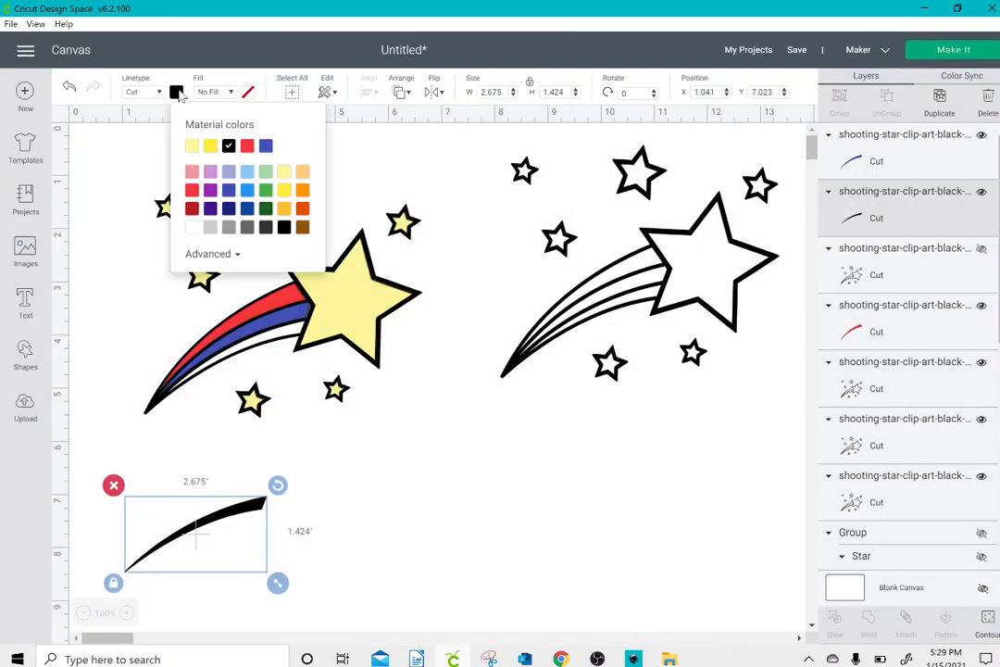
pyautogui.click(266, 190)
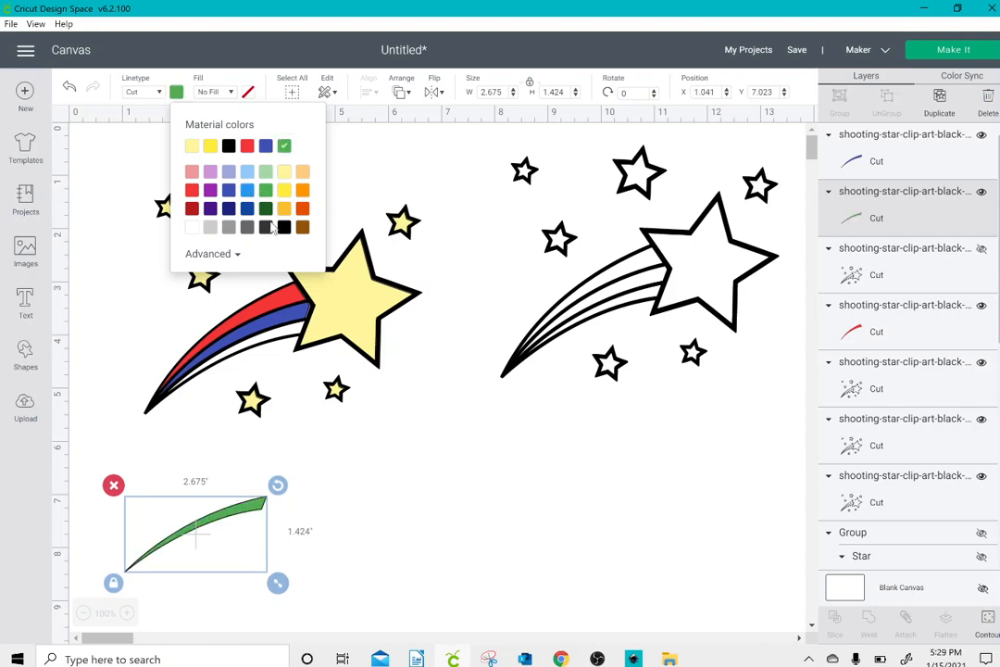
pyautogui.click(339, 516)
pyautogui.moveTo(264, 502); pyautogui.dragTo(292, 326)
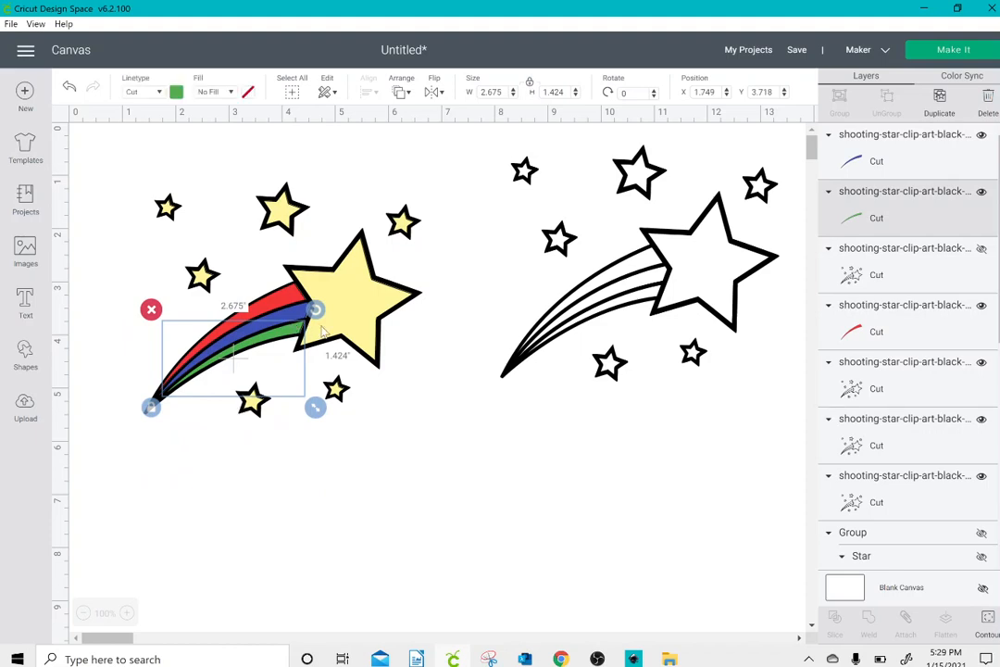
# Step: Delete the two leftover uncolored outline copies beside the colored shooting star
pyautogui.moveTo(616, 306)
pyautogui.mouseDown()
pyautogui.moveTo(597, 347)
pyautogui.moveTo(600, 317)
pyautogui.mouseUp()
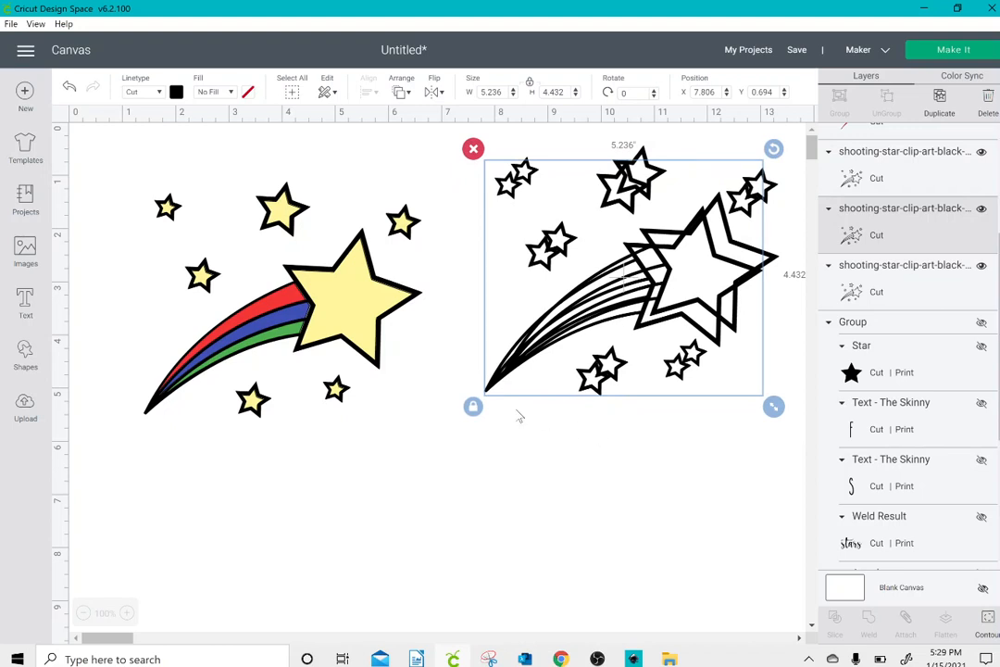
pyautogui.moveTo(519, 417); pyautogui.dragTo(523, 308)
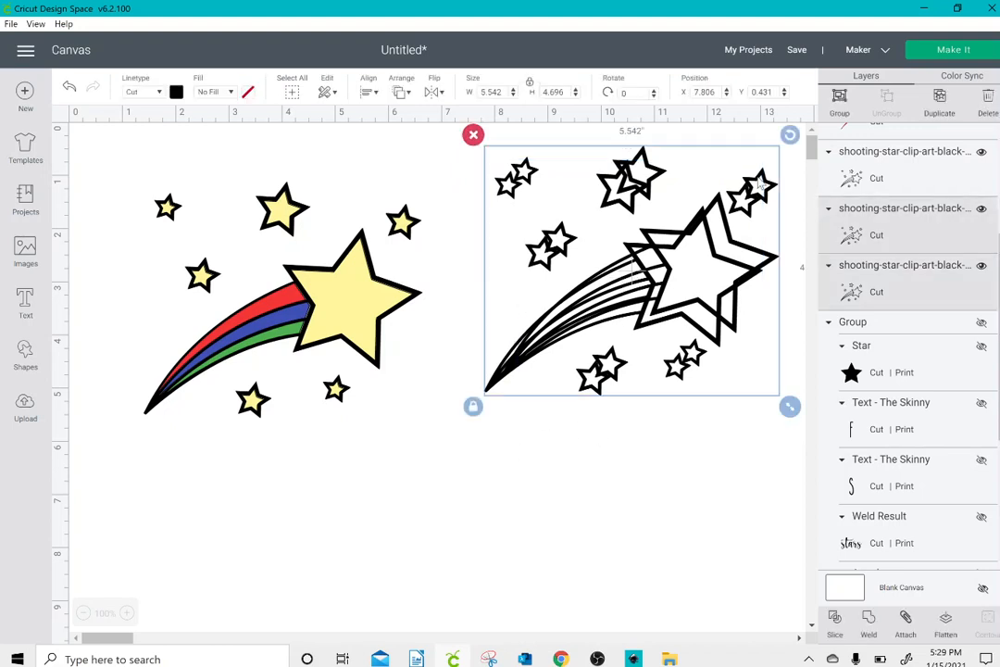
pyautogui.click(987, 100)
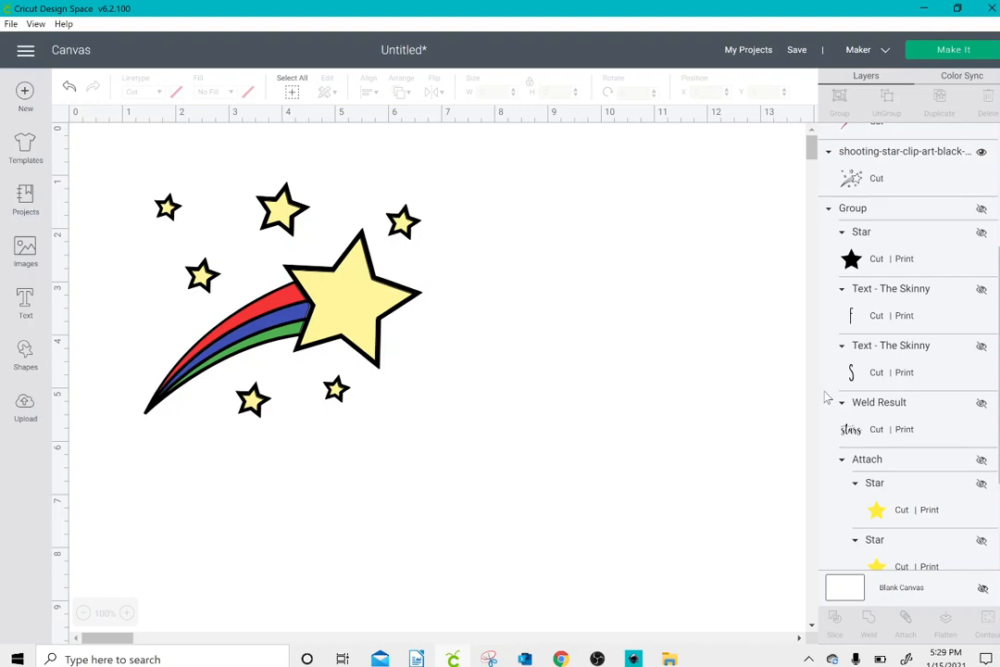
# Step: Unhide the attached yellow stars and "SHOOT FOR THE stars" lettering, move the stars to about X 9.25, Y 0.91, and leave the black star hidden
pyautogui.click(981, 462)
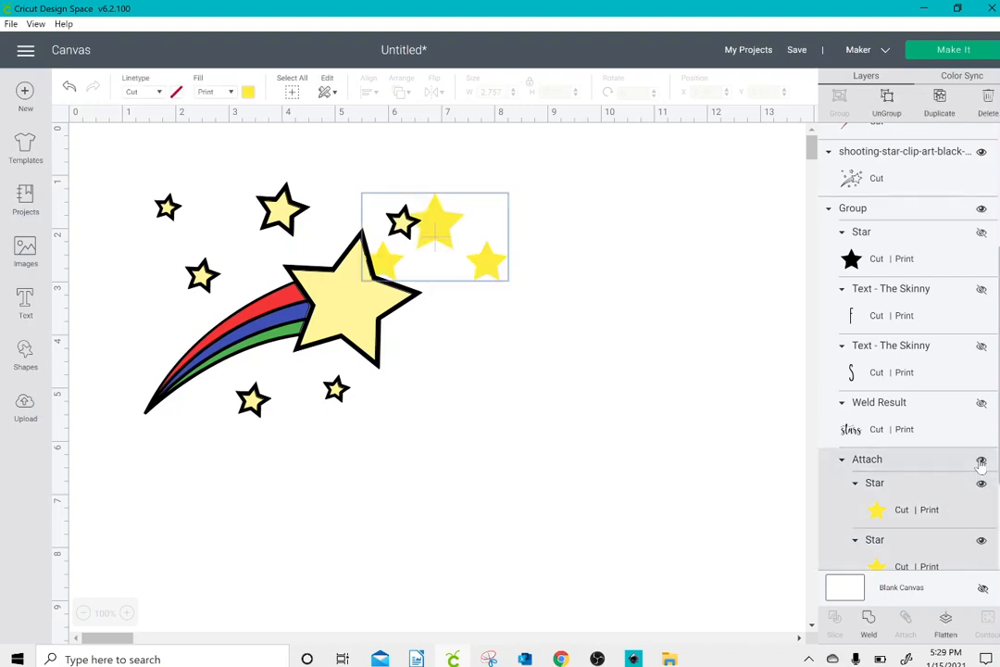
pyautogui.moveTo(382, 194); pyautogui.dragTo(580, 172)
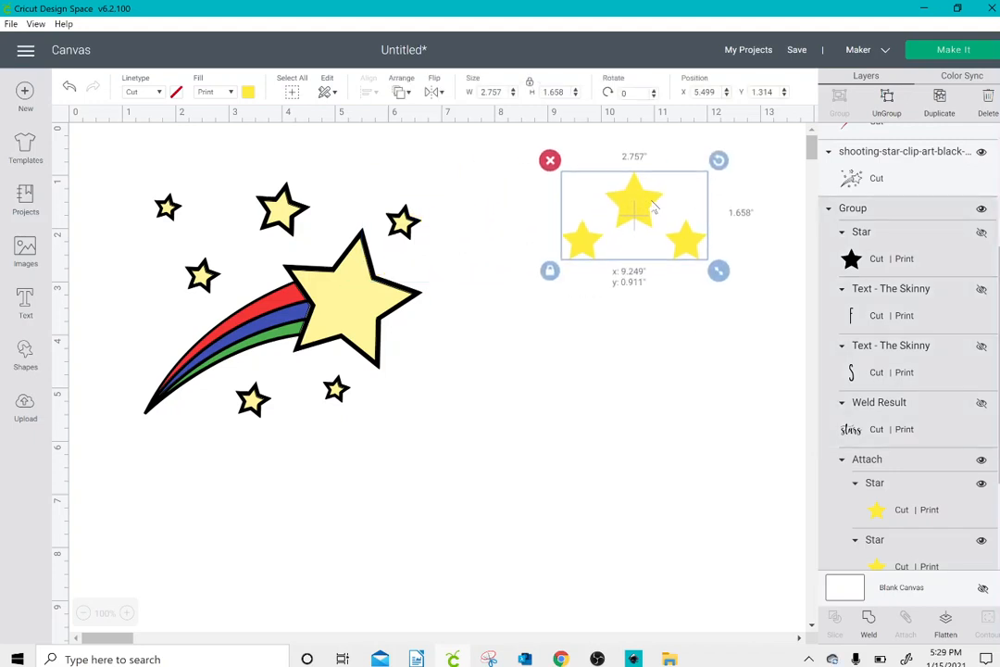
pyautogui.click(982, 232)
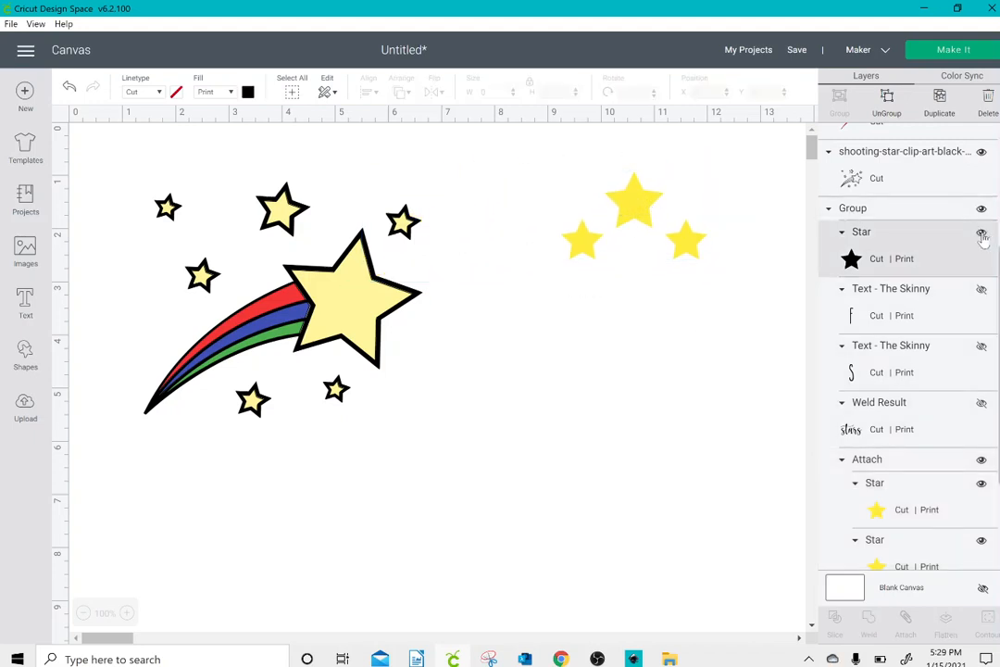
pyautogui.click(981, 291)
pyautogui.click(981, 345)
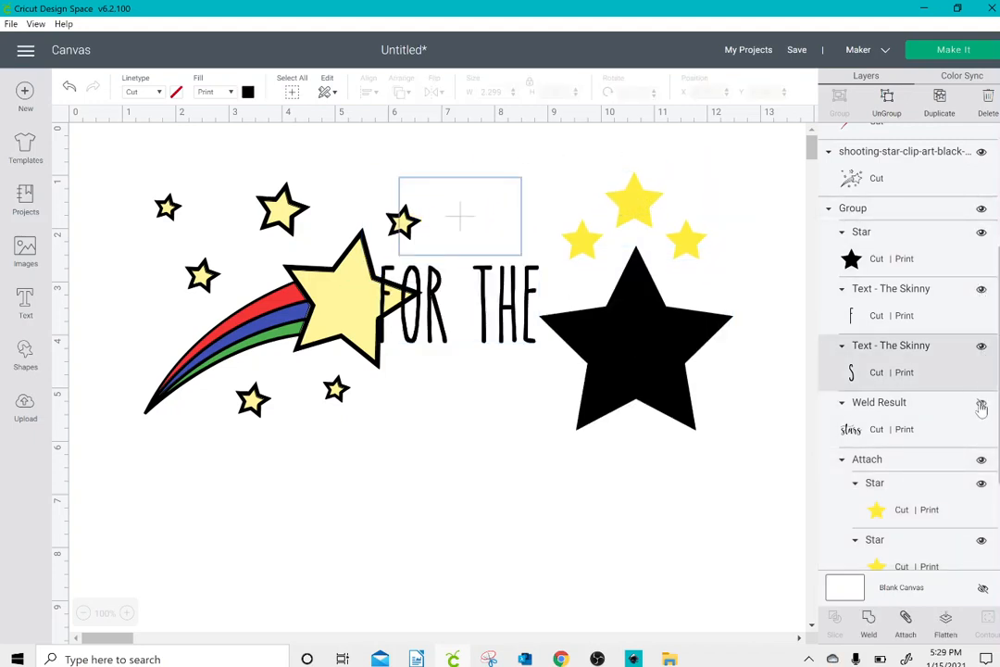
pyautogui.click(982, 404)
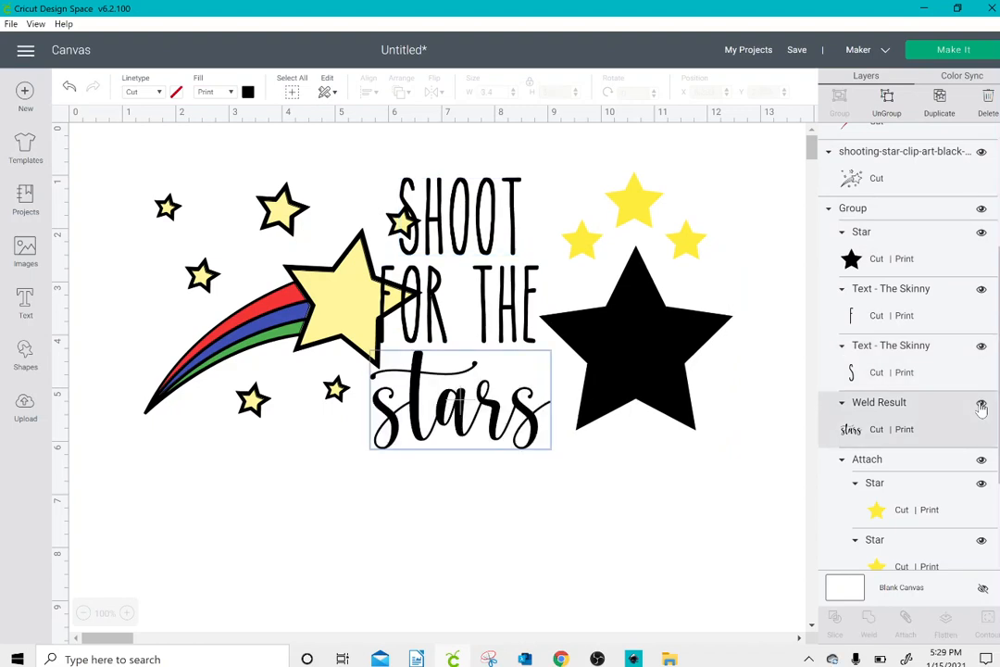
pyautogui.keyDown('shift'); pyautogui.click(655, 308); pyautogui.keyUp('shift')
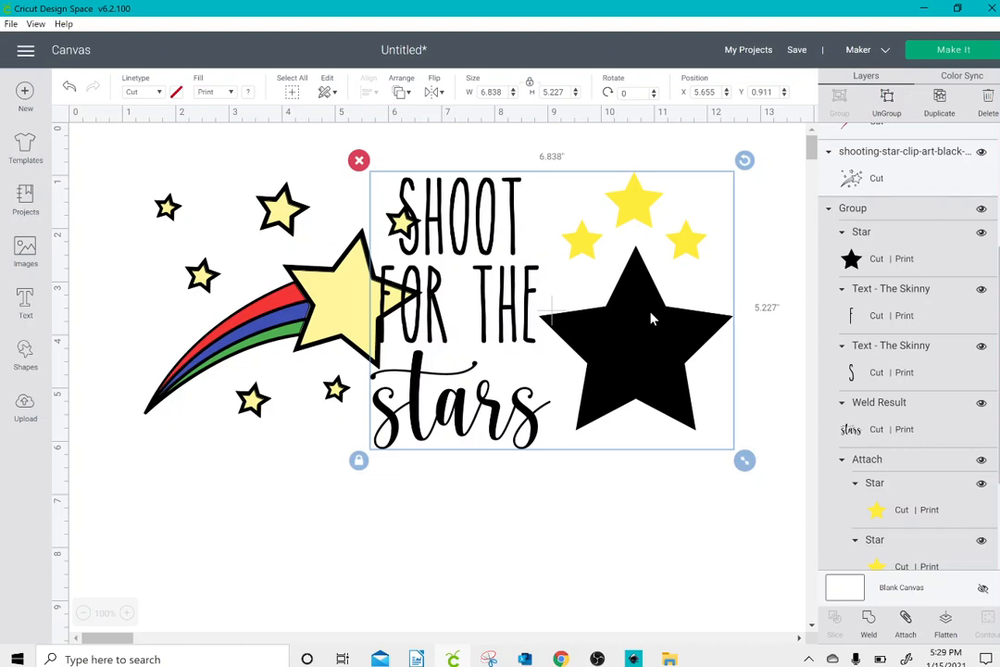
pyautogui.click(982, 235)
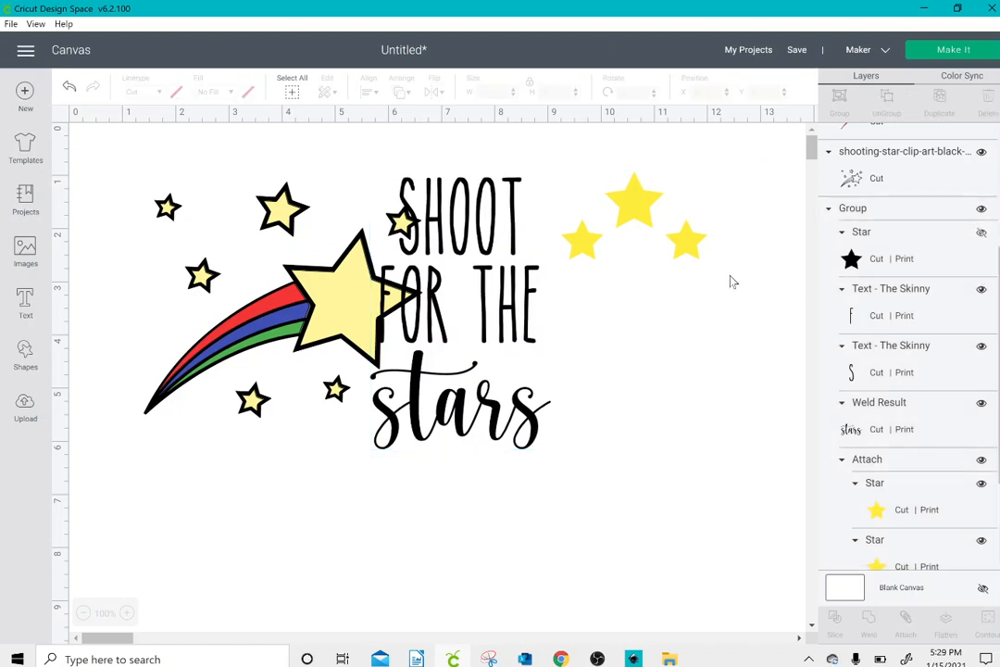
# Step: Group the shooting-star layers and place them at about X 8.17, Y 3.08, with the lettering group at about X 4.29, Y 1.05
pyautogui.moveTo(112, 178); pyautogui.dragTo(308, 462)
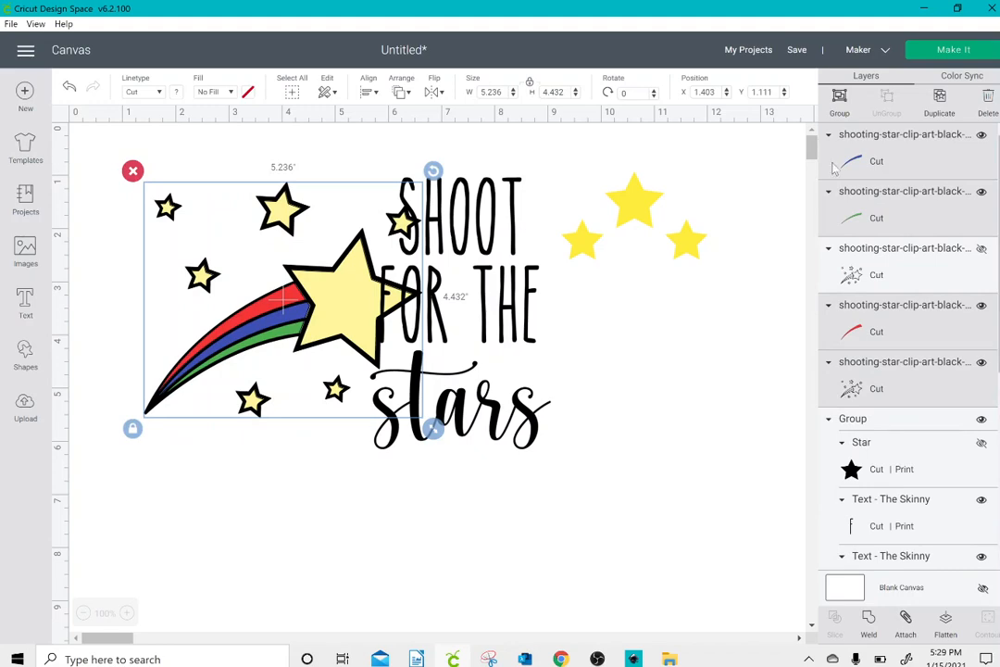
pyautogui.click(839, 98)
pyautogui.moveTo(284, 297); pyautogui.dragTo(649, 411)
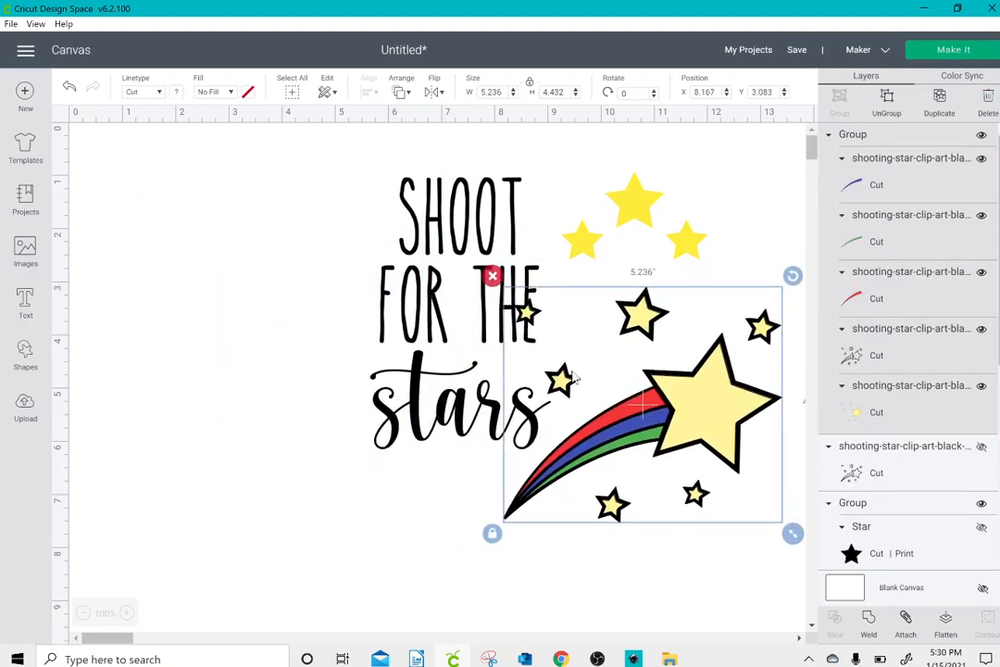
pyautogui.moveTo(433, 222); pyautogui.dragTo(360, 229)
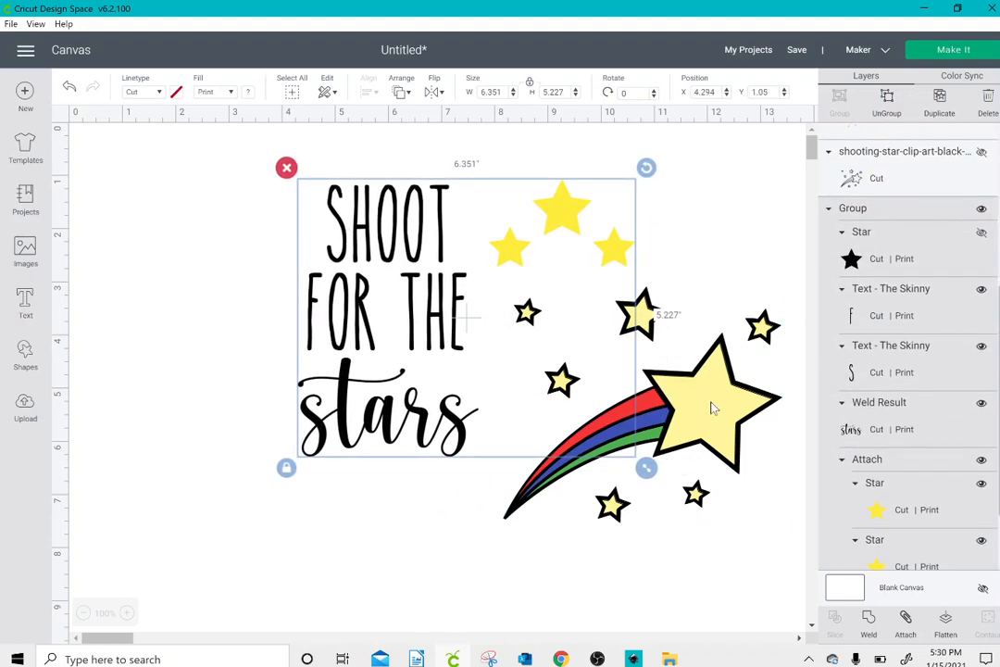
pyautogui.moveTo(710, 408); pyautogui.dragTo(676, 397)
pyautogui.click(693, 242)
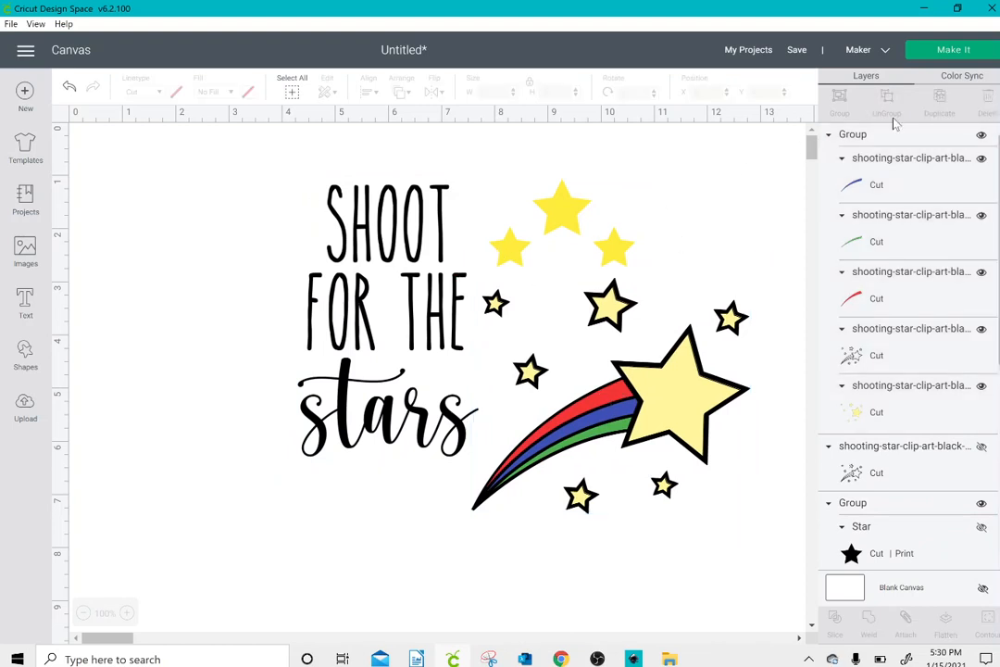
pyautogui.click(956, 80)
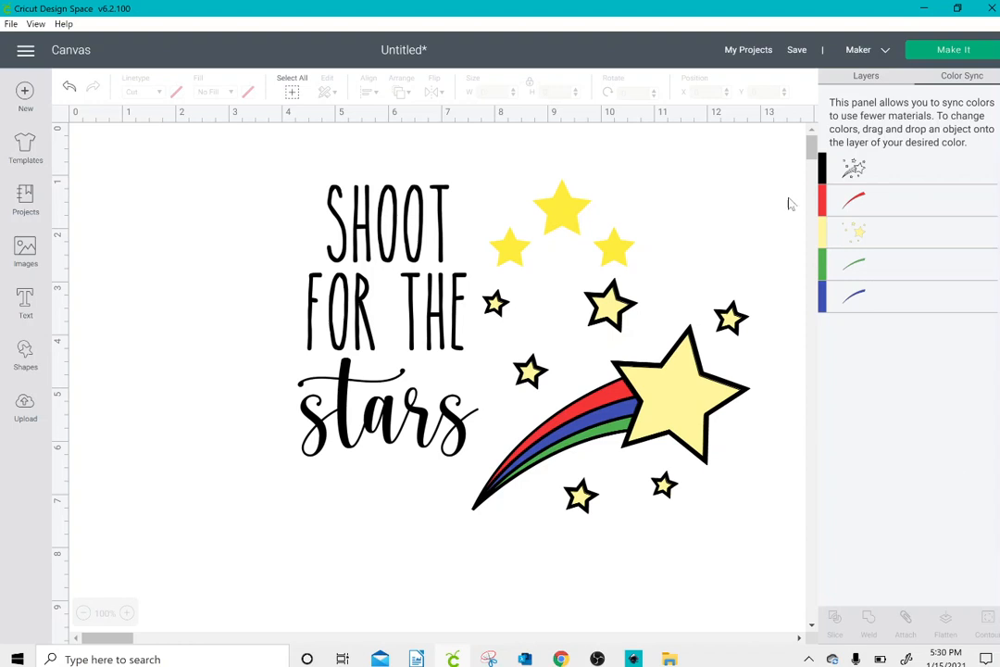
pyautogui.click(69, 89)
# Step: Group the lettering, yellow stars and shooting star together and move the combined design to about X 1.50, Y 0.70
pyautogui.moveTo(247, 193); pyautogui.dragTo(754, 563)
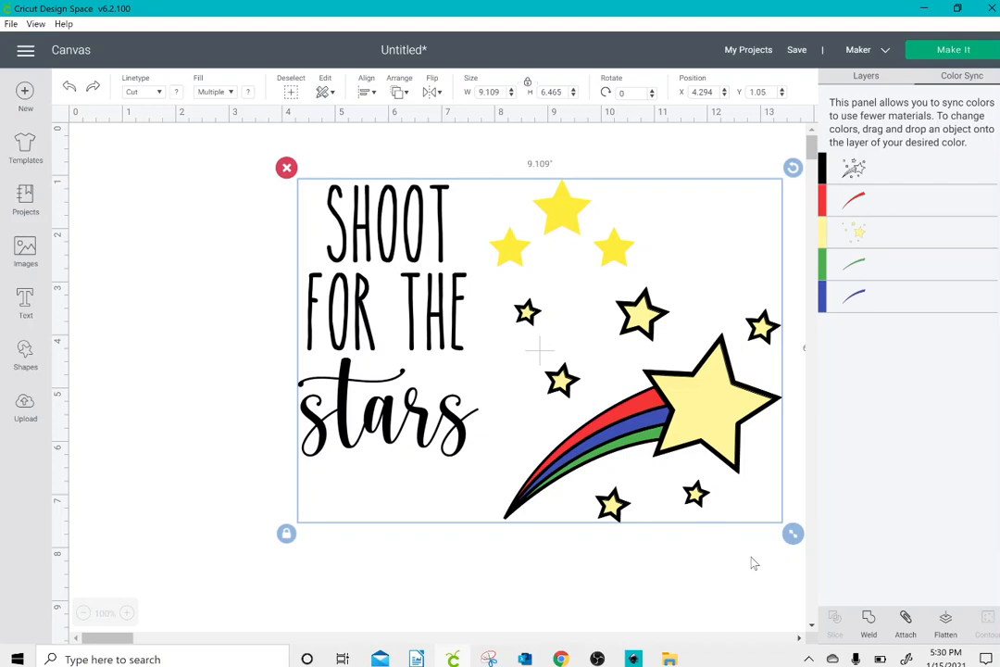
pyautogui.click(866, 75)
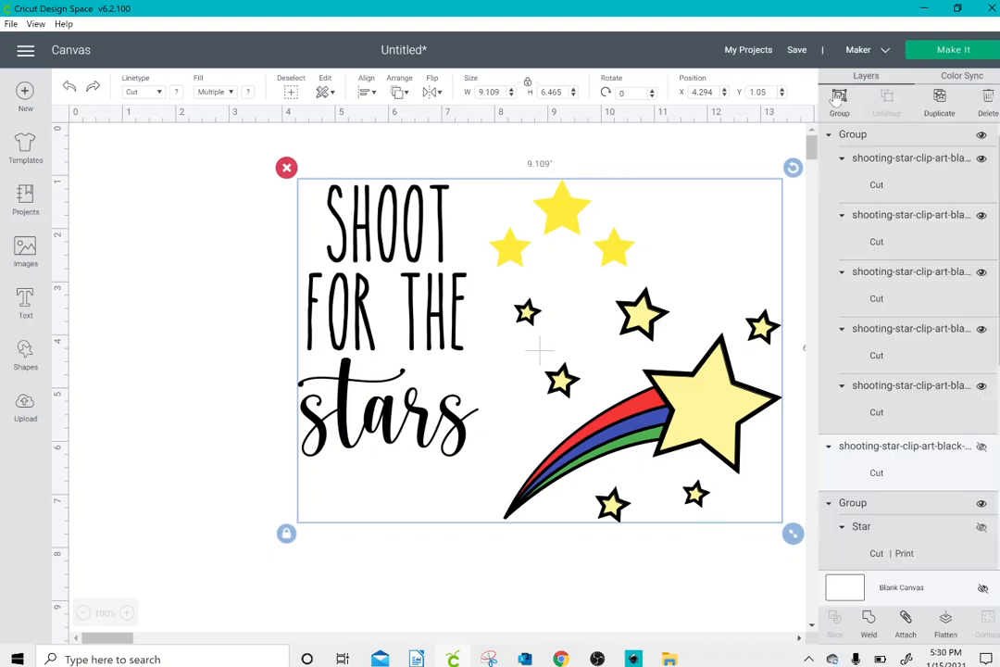
pyautogui.click(715, 165)
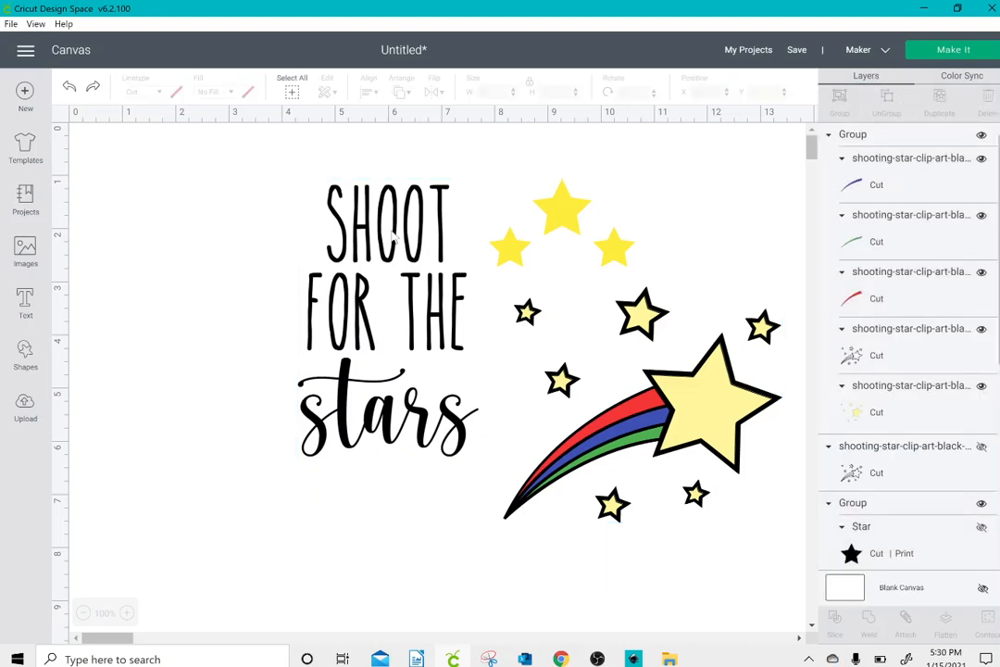
pyautogui.moveTo(250, 176); pyautogui.dragTo(540, 353)
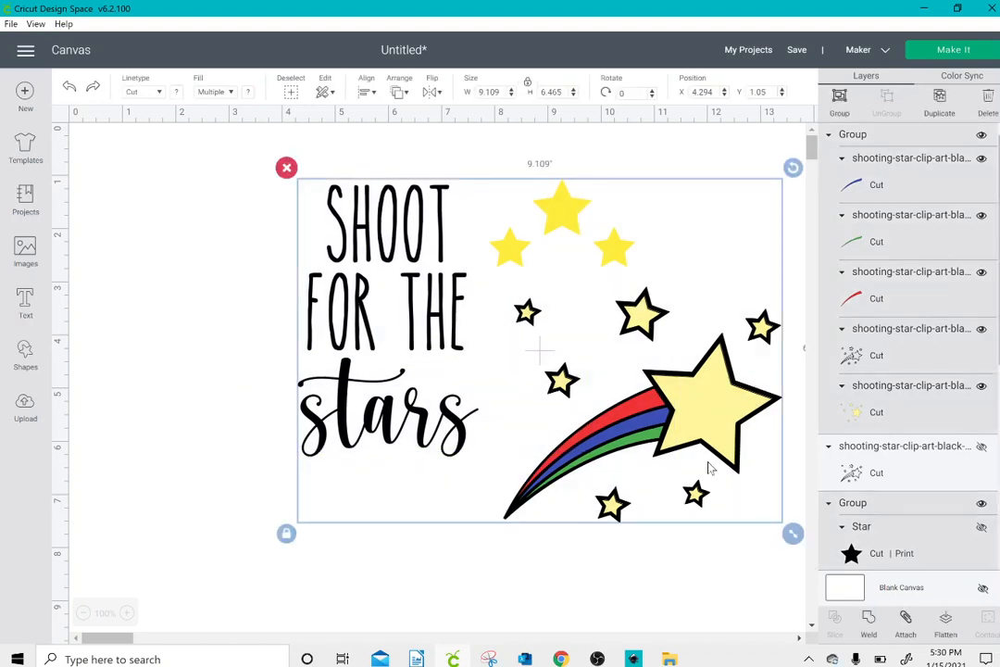
pyautogui.moveTo(727, 445); pyautogui.dragTo(578, 426)
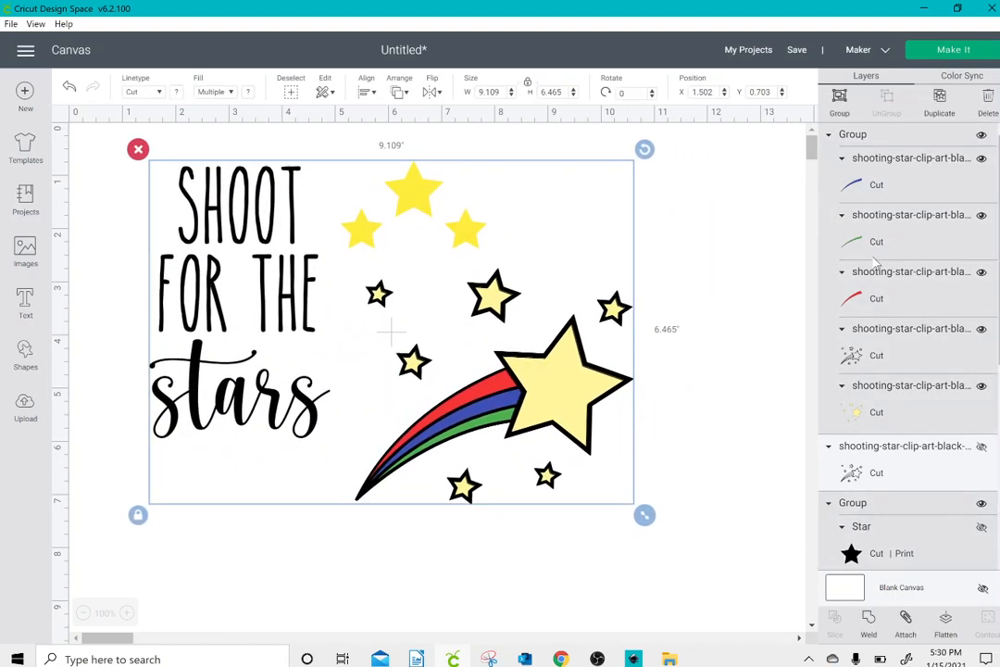
# Step: Check in Color Sync which material colors the combined design's layers use, comparing them with the three yellow stars
pyautogui.click(962, 78)
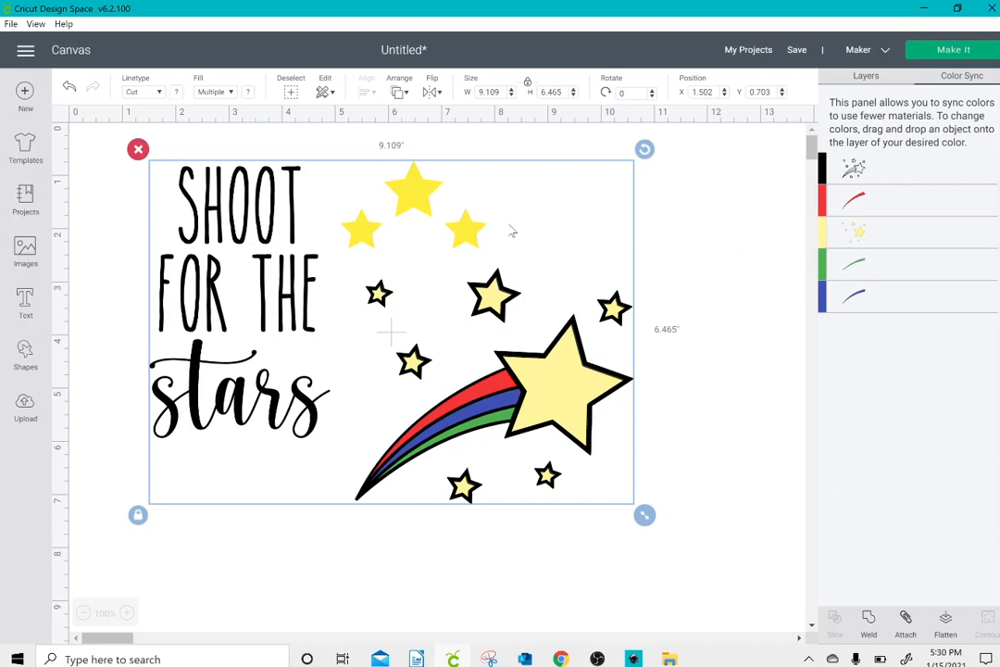
pyautogui.click(617, 214)
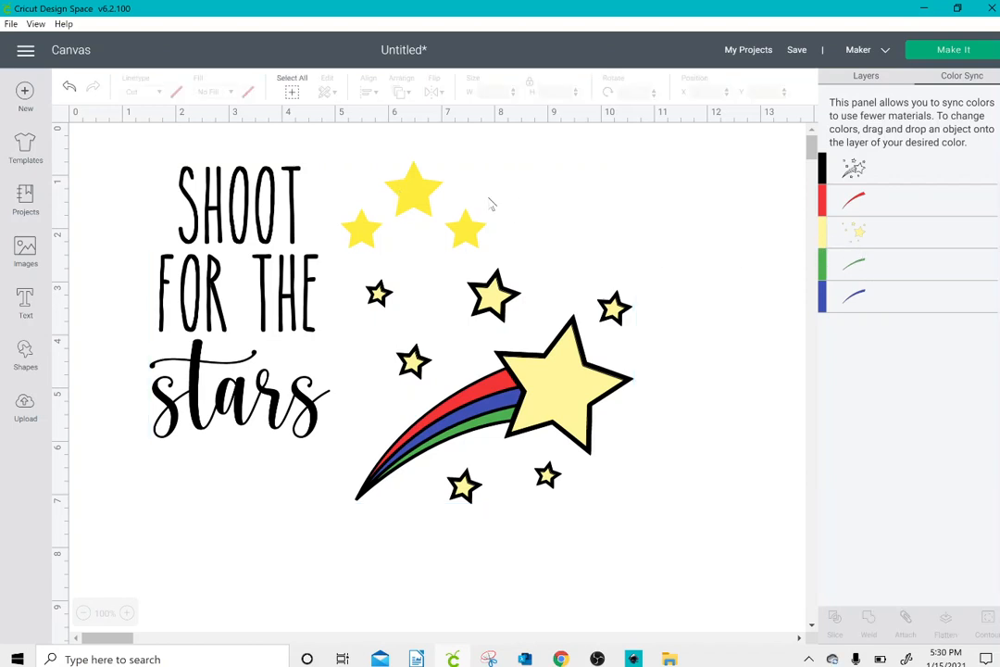
pyautogui.click(431, 202)
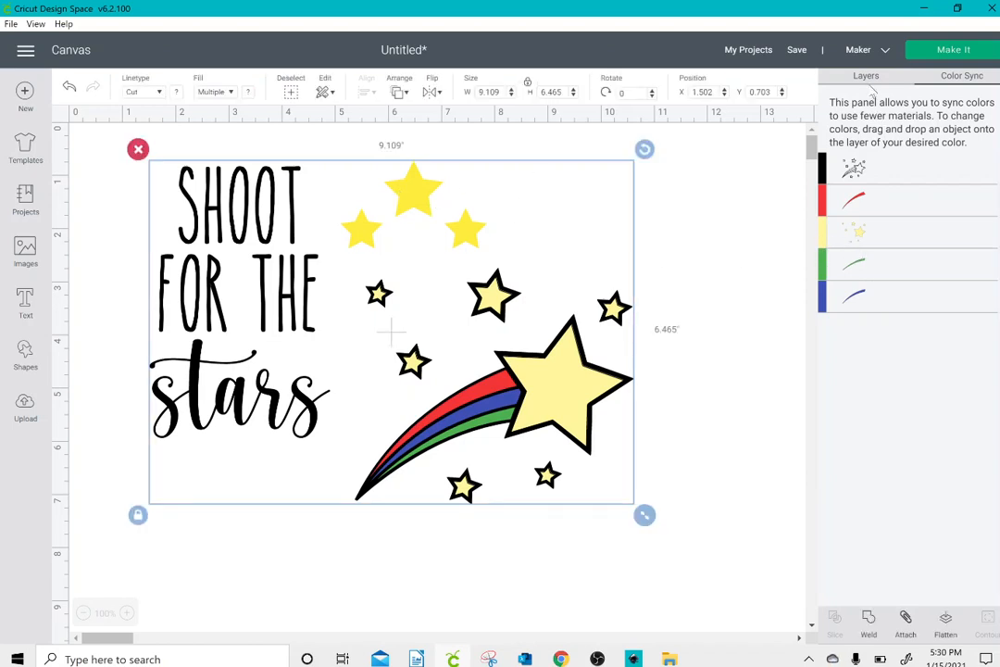
pyautogui.click(868, 79)
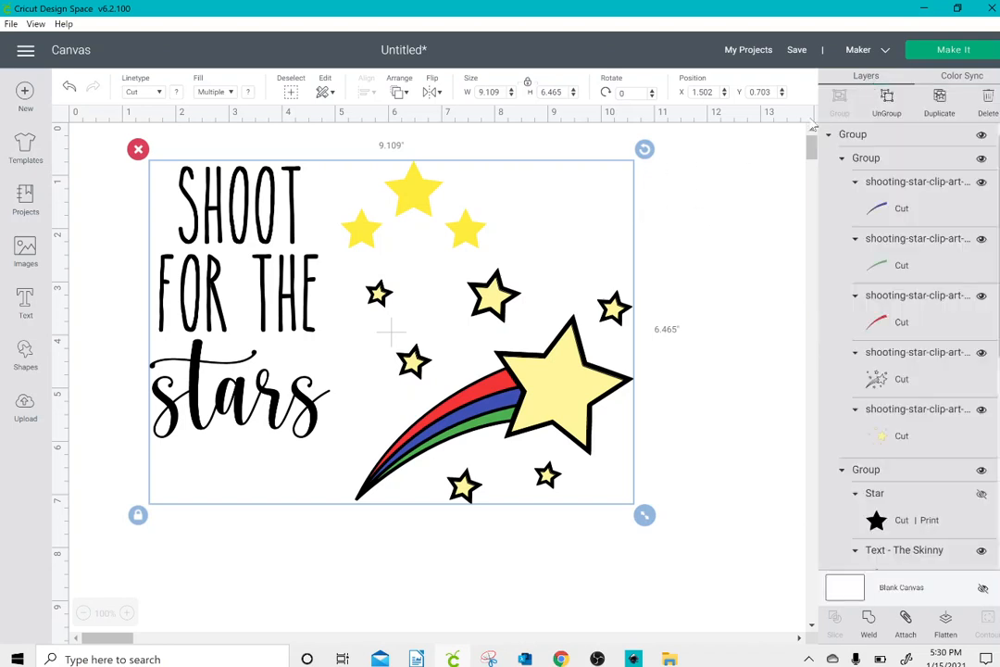
# Step: Ungroup the combined design and inspect the layer settings of the three attached yellow stars
pyautogui.click(886, 105)
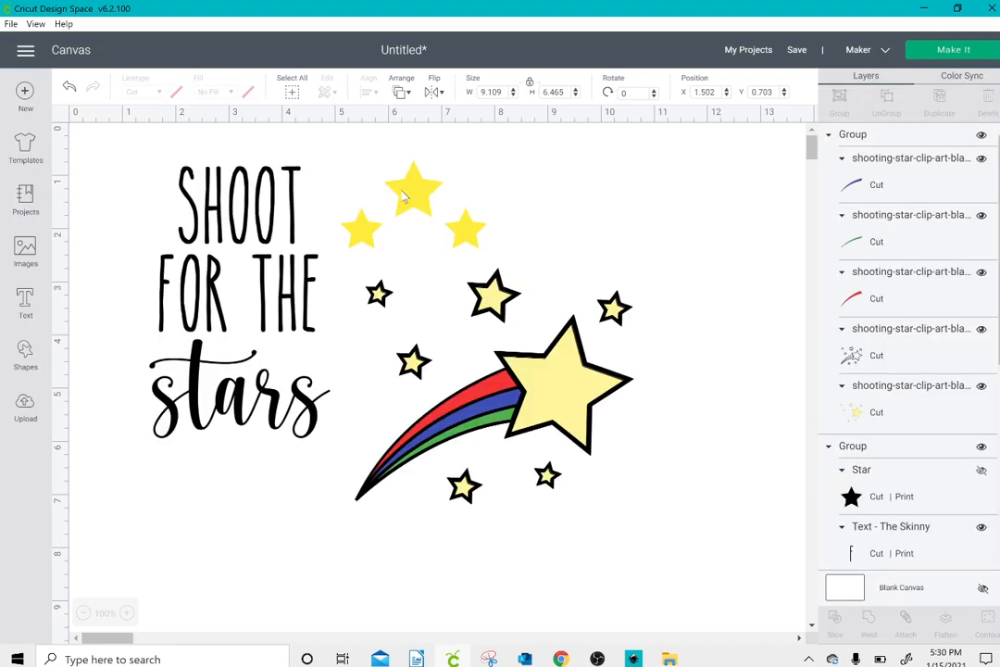
pyautogui.click(404, 197)
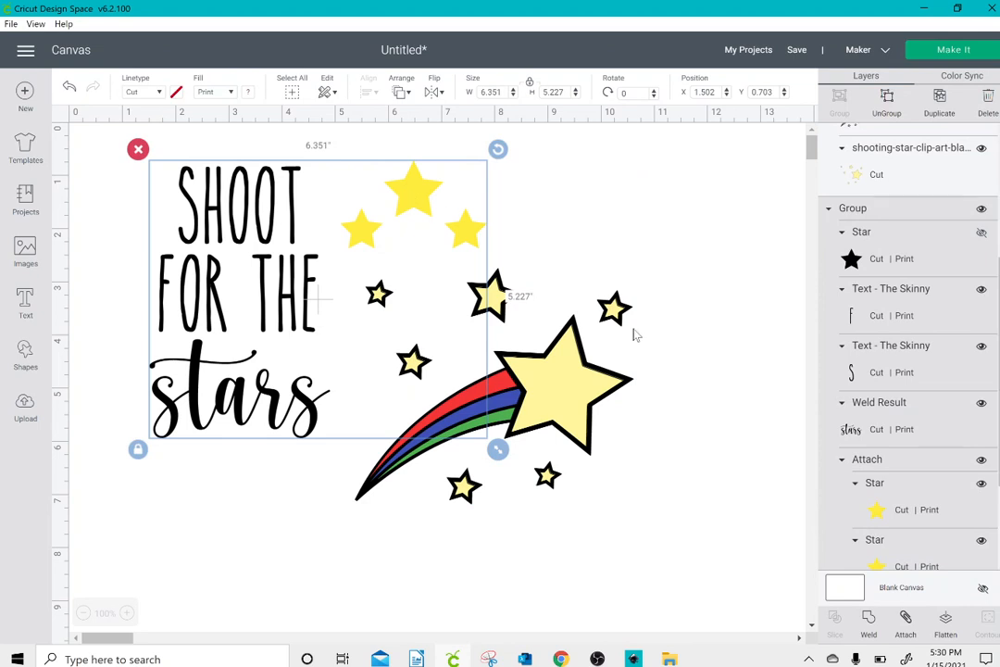
pyautogui.moveTo(998, 394); pyautogui.dragTo(998, 430)
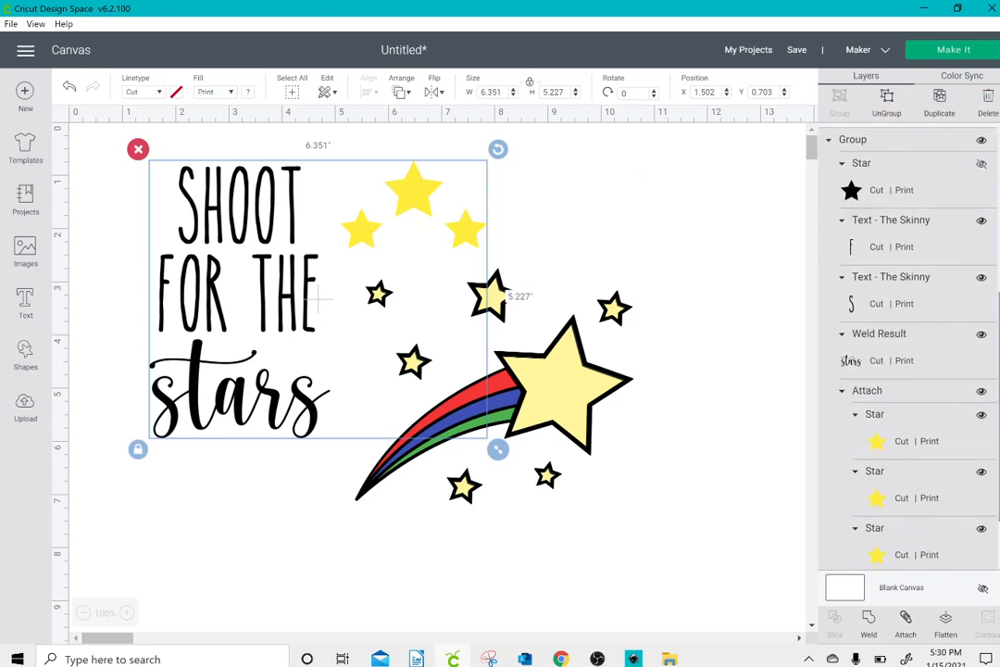
pyautogui.click(923, 450)
pyautogui.click(919, 480)
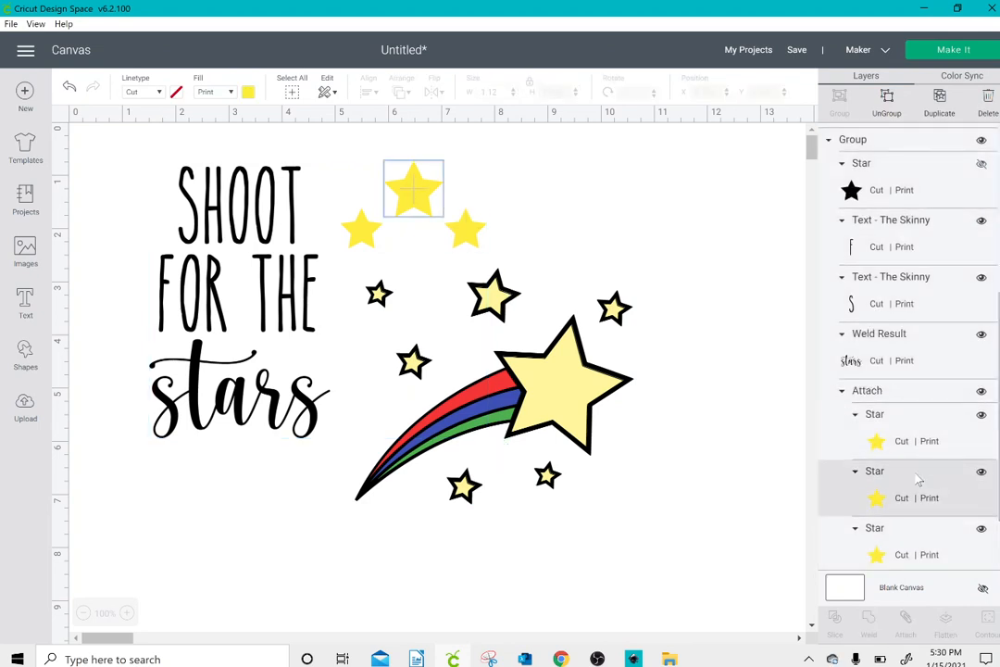
# Step: Move the shooting star to about X 4.57, Y 2.79 and the lettering group with its three stars to about X 0.99, Y 0.79
pyautogui.click(547, 379)
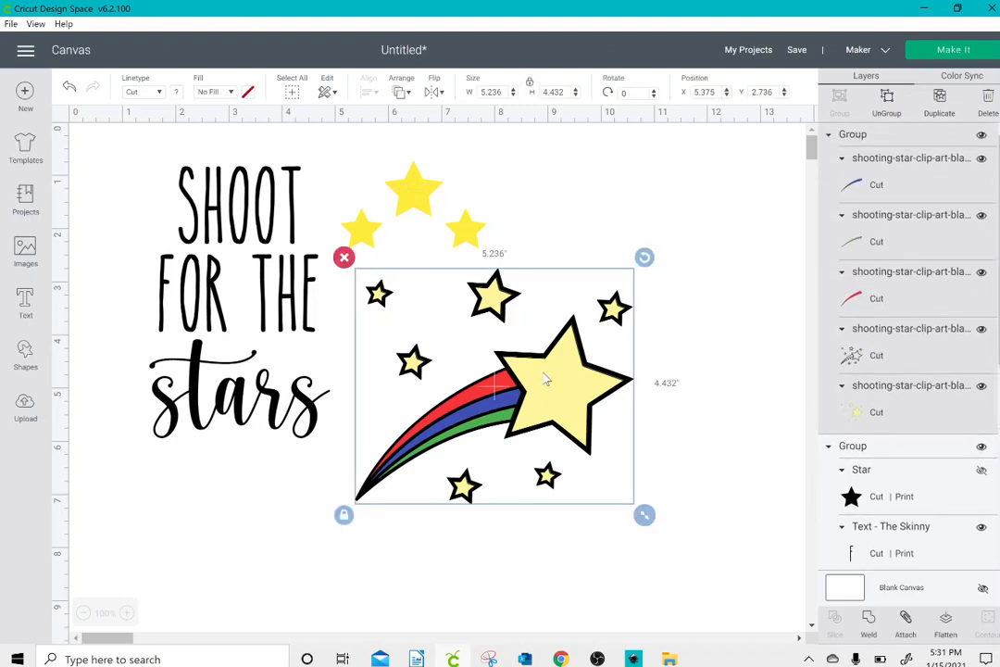
pyautogui.moveTo(544, 373); pyautogui.dragTo(538, 387)
pyautogui.moveTo(340, 182); pyautogui.dragTo(419, 255)
pyautogui.moveTo(571, 379); pyautogui.dragTo(536, 368)
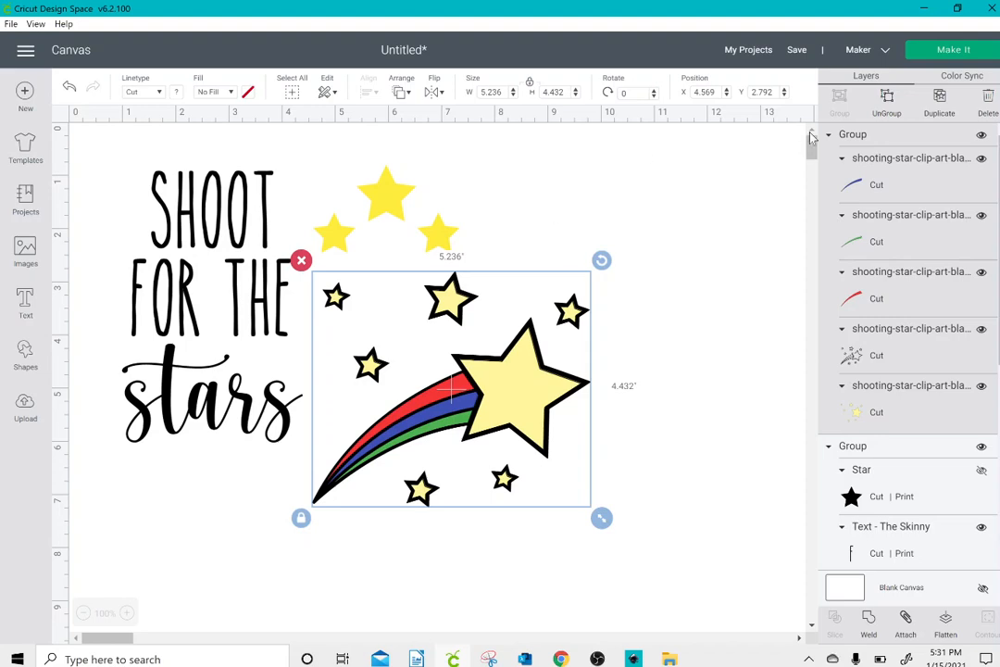
# Step: Ungroup the shooting-star layers and check the material colors of the whole design in Color Sync
pyautogui.click(887, 100)
pyautogui.moveTo(92, 148); pyautogui.dragTo(578, 475)
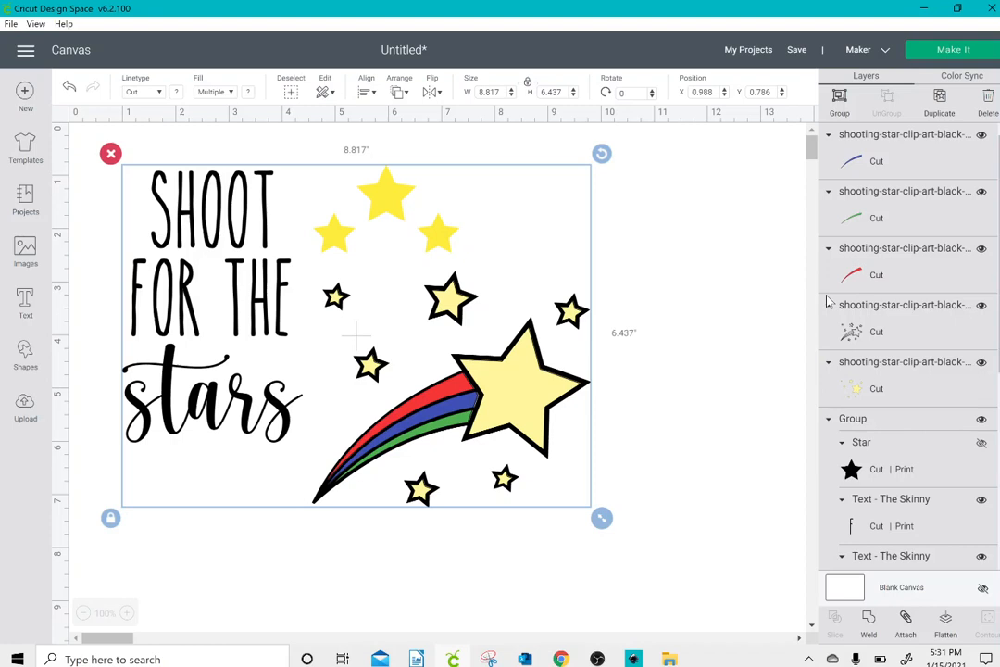
pyautogui.click(977, 80)
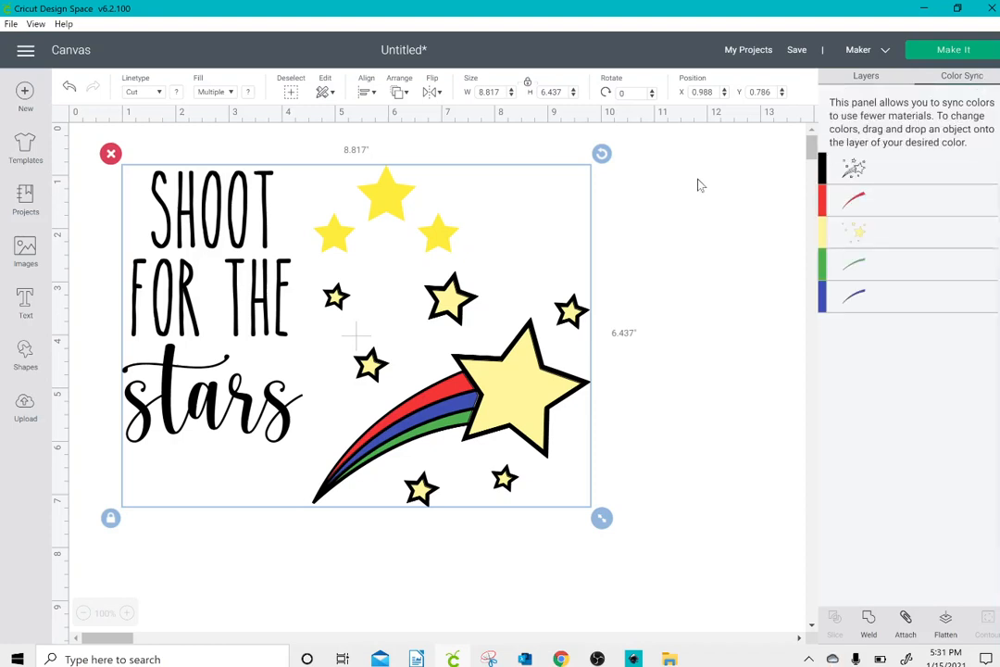
pyautogui.click(410, 154)
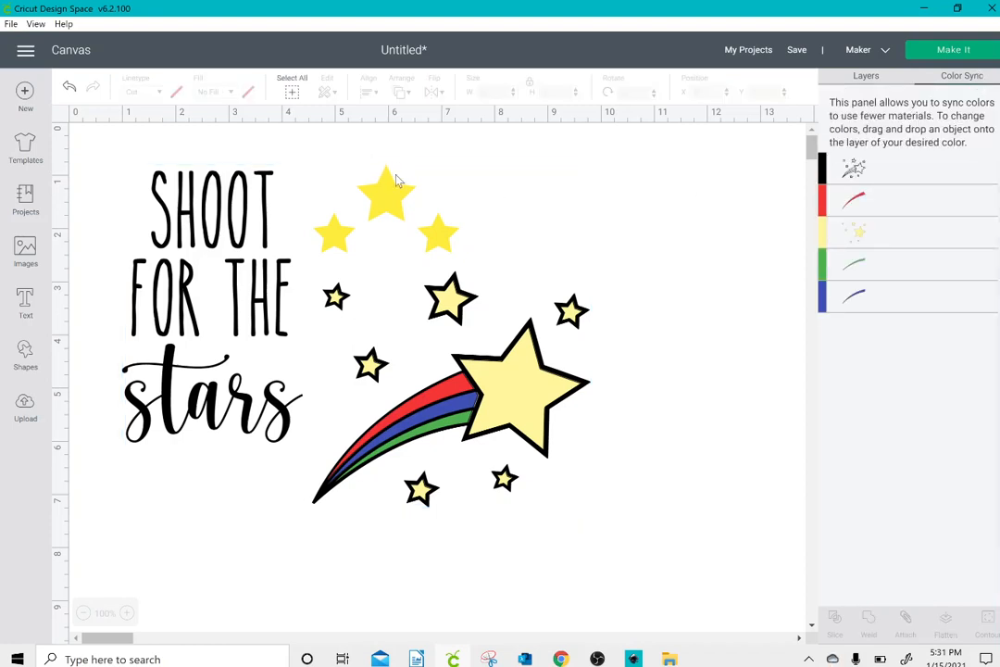
# Step: Nudge the lettering and yellow stars group to about X 0.93, Y 0.81 and return to the layer list
pyautogui.click(392, 189)
pyautogui.moveTo(392, 189); pyautogui.dragTo(387, 192)
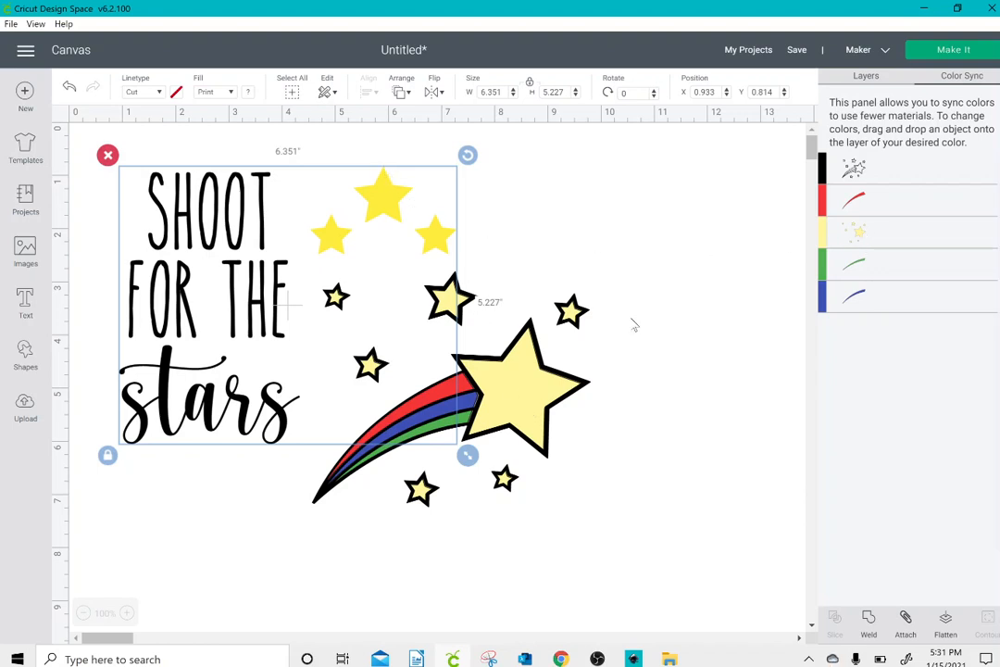
pyautogui.click(866, 76)
# Step: Recolor the shooting star's pale yellow star layer with the bright yellow material color
pyautogui.click(521, 355)
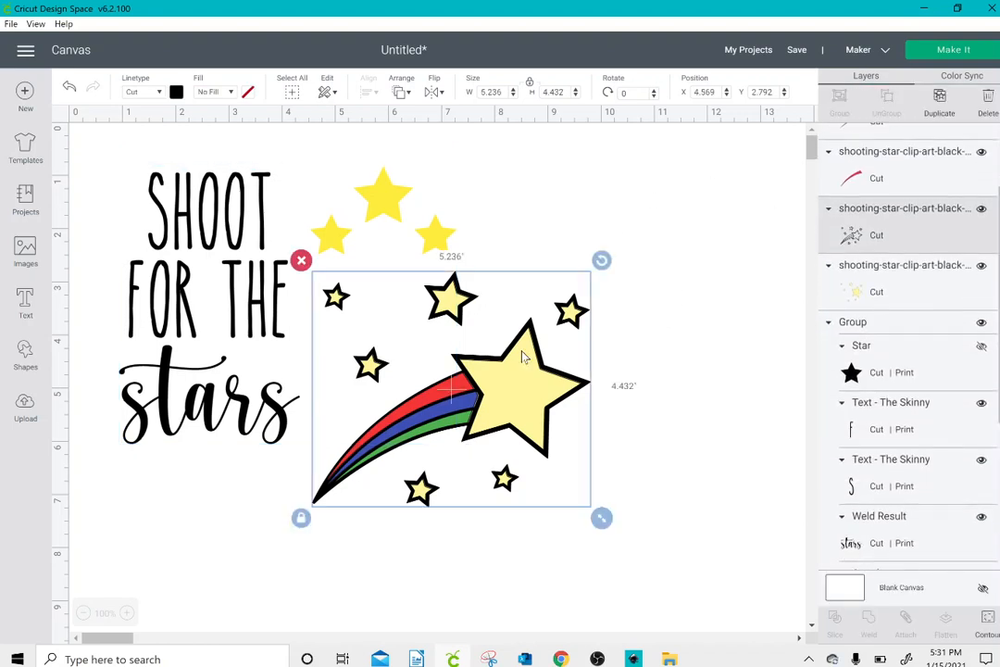
pyautogui.click(829, 289)
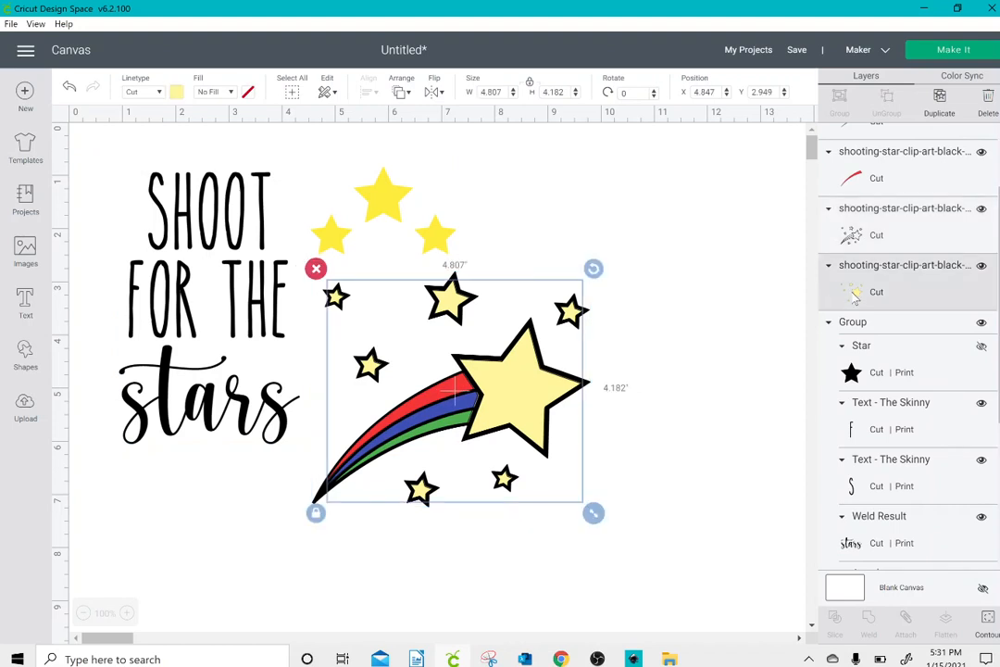
pyautogui.click(176, 91)
pyautogui.click(209, 150)
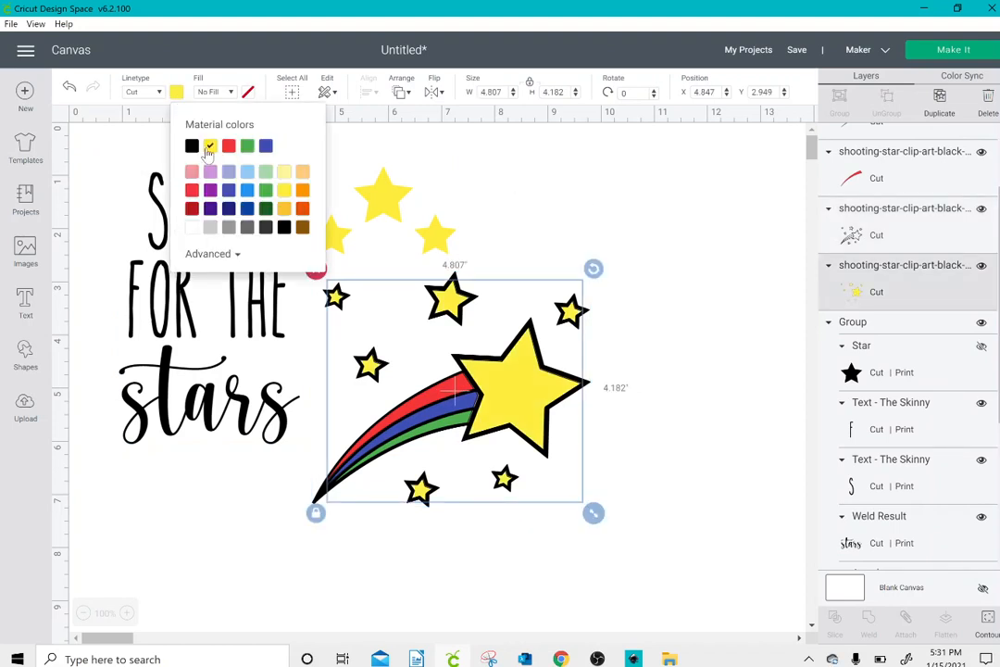
pyautogui.click(424, 212)
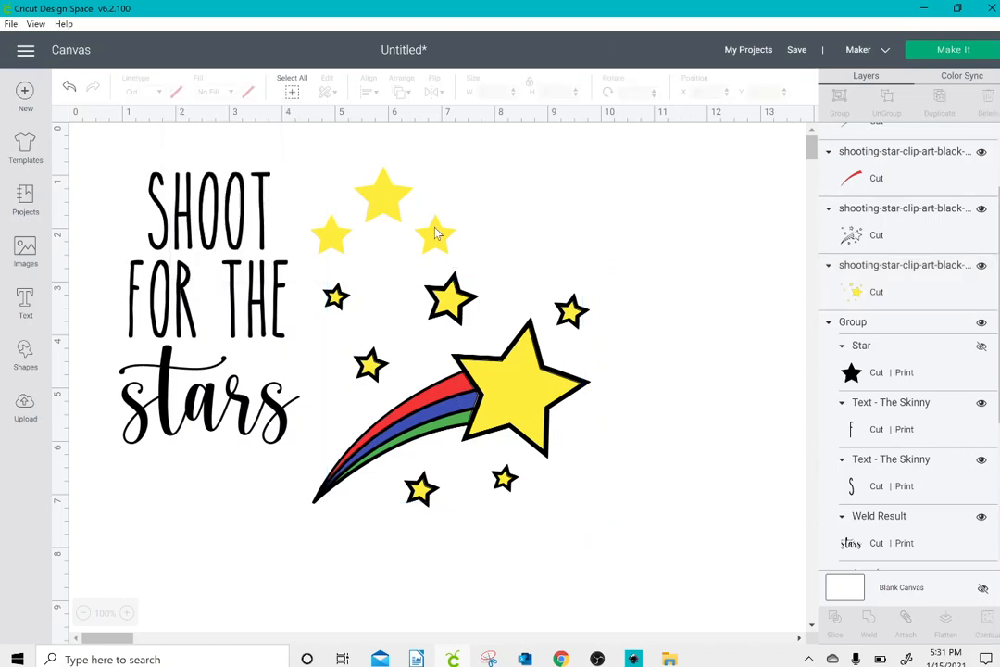
# Step: Select the attached set of three stars and change its fill from Print to No Fill
pyautogui.click(437, 233)
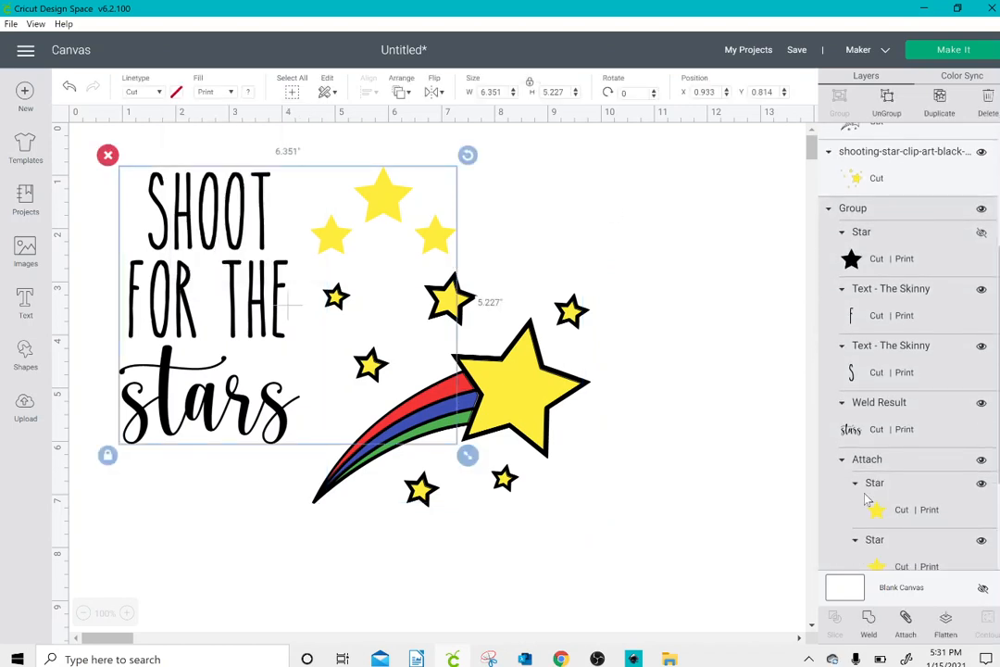
pyautogui.click(884, 515)
pyautogui.moveTo(995, 469); pyautogui.dragTo(998, 555)
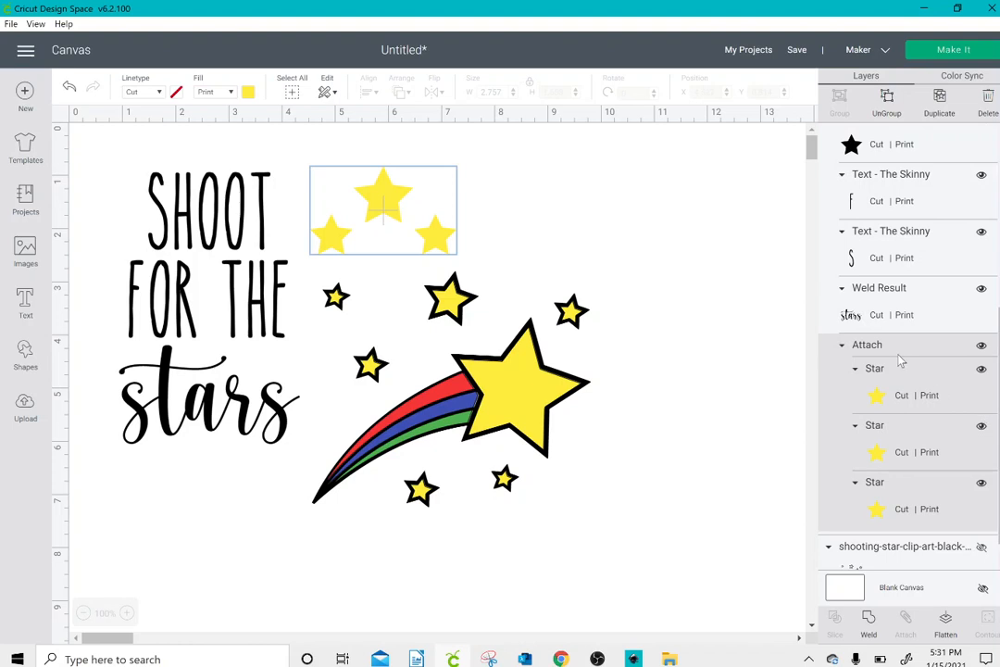
pyautogui.click(215, 92)
pyautogui.click(215, 92)
pyautogui.click(215, 92)
pyautogui.click(212, 112)
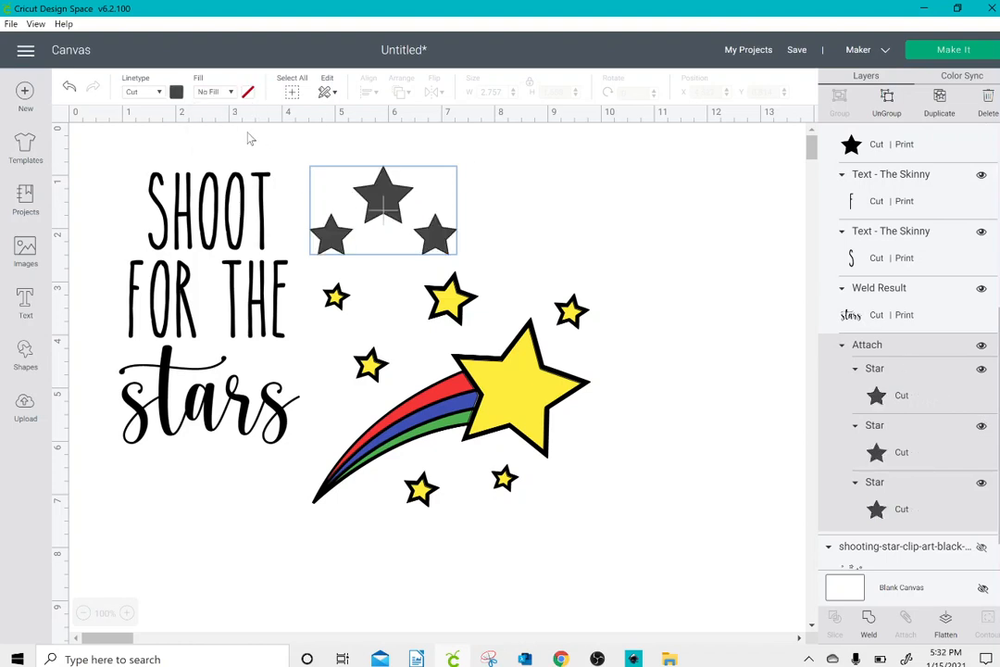
# Step: Set the cut material color of the three attached stars to pale yellow
pyautogui.click(176, 92)
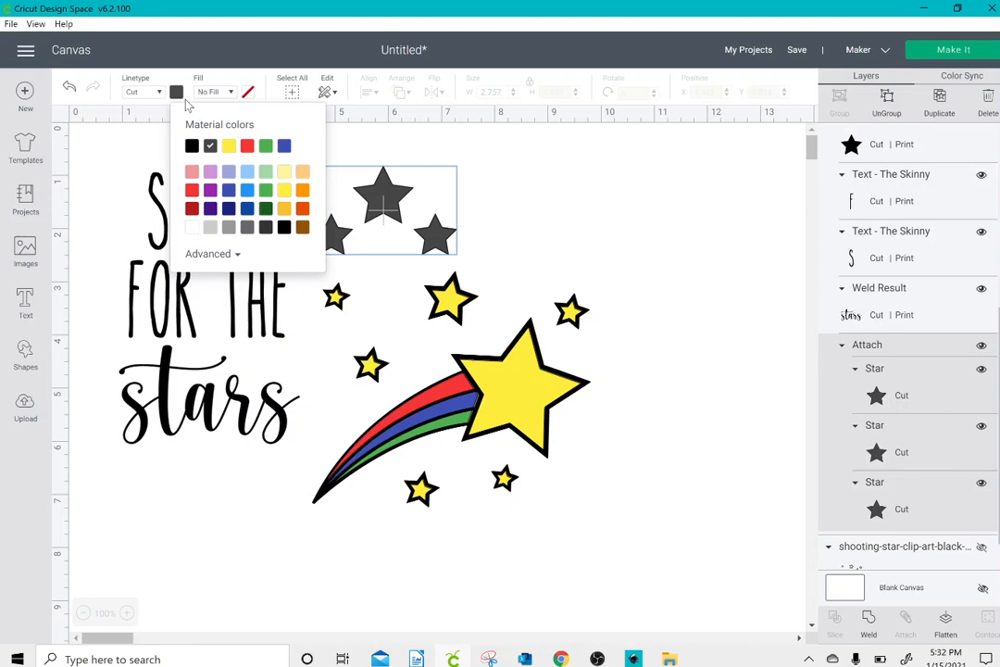
pyautogui.click(285, 171)
pyautogui.click(525, 204)
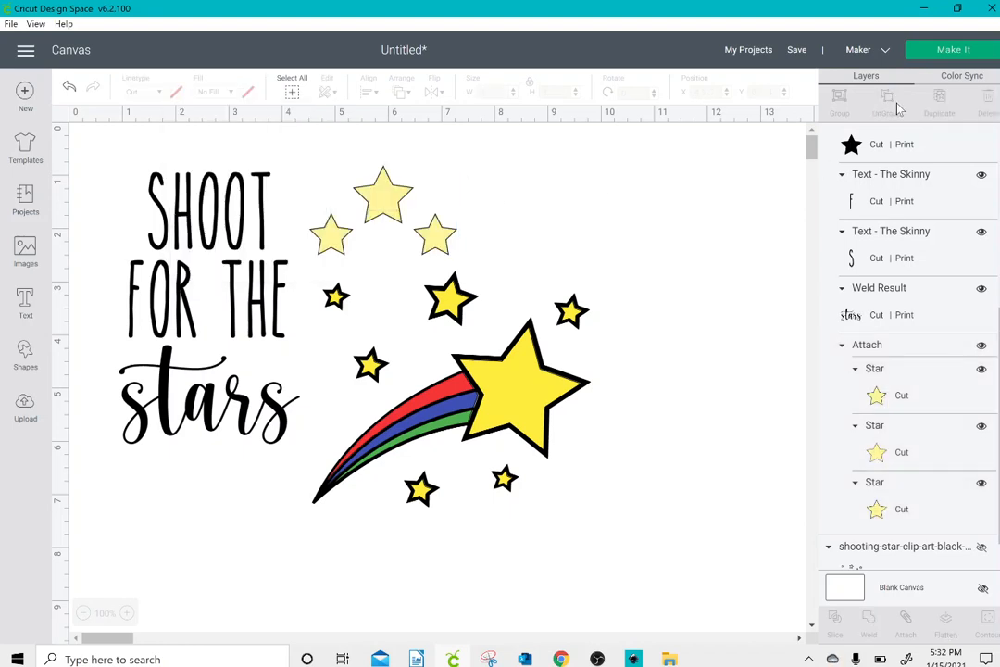
# Step: Select the whole design and use Color Sync to merge the bright yellow shooting-star layer into the three stars' pale yellow
pyautogui.moveTo(98, 137); pyautogui.dragTo(528, 445)
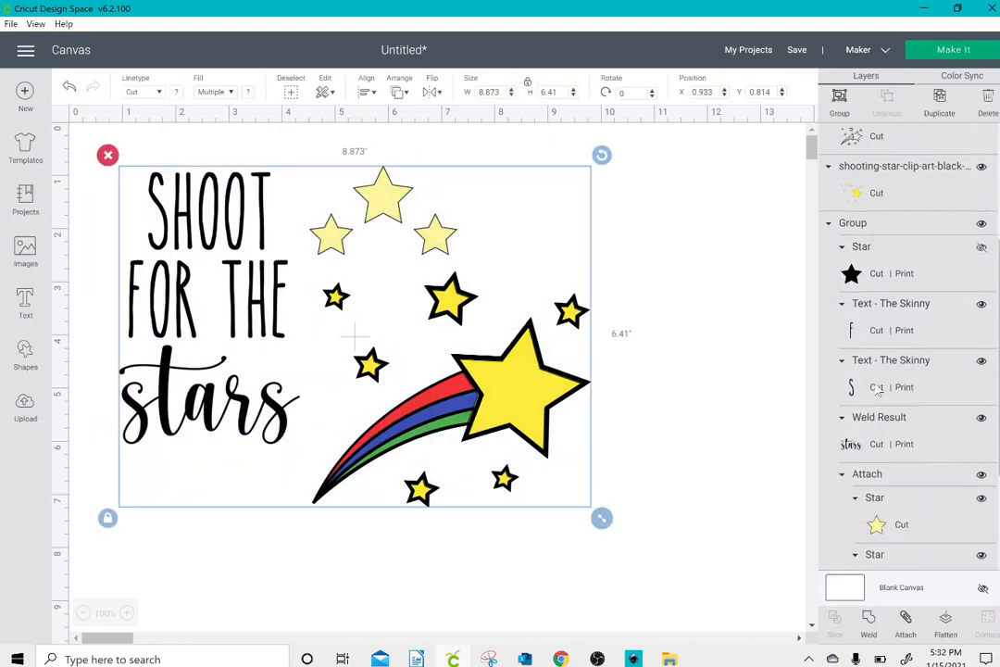
pyautogui.click(963, 76)
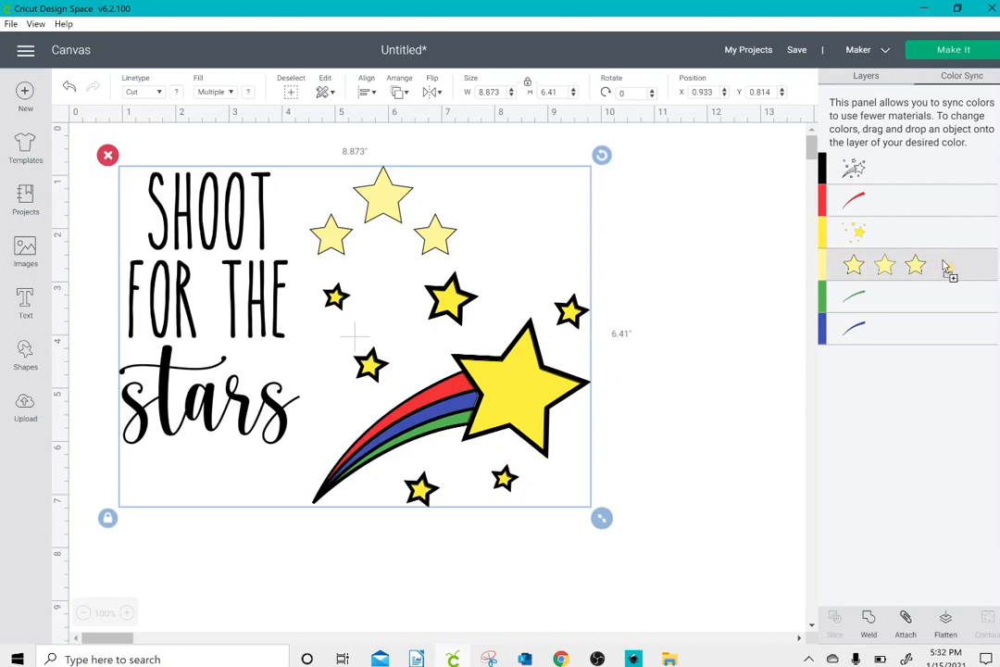
pyautogui.moveTo(954, 267); pyautogui.dragTo(948, 232)
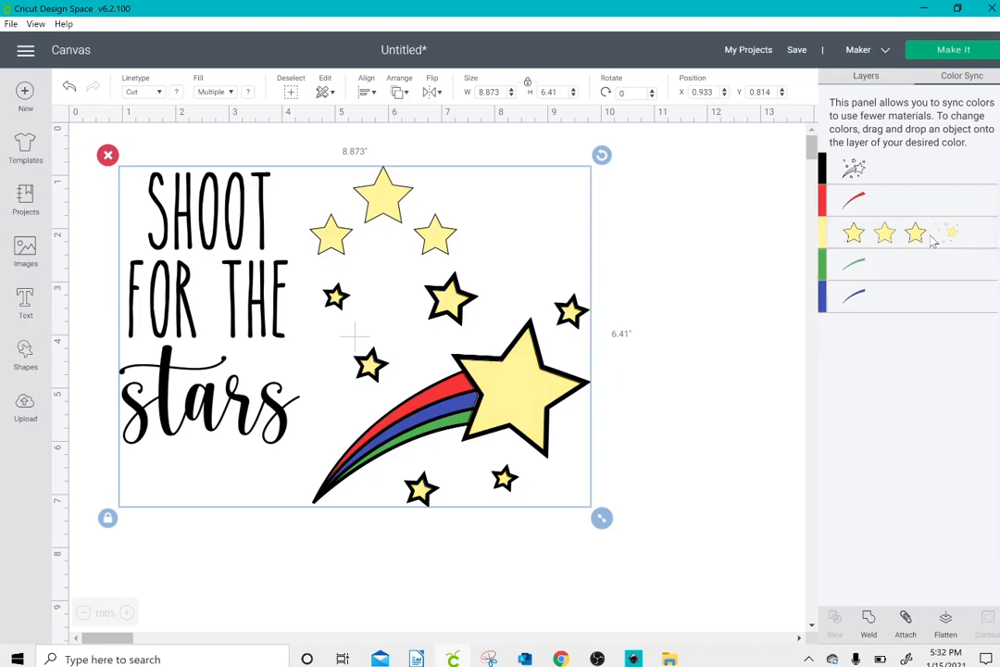
pyautogui.click(683, 247)
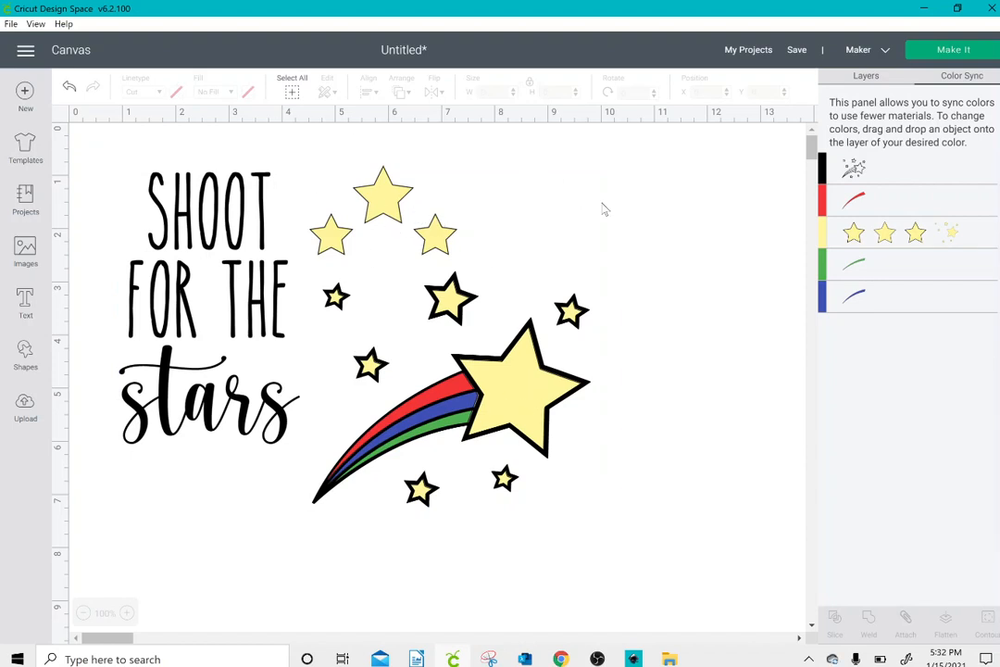
# Step: Return to the layer list and select the shooting star's black outline layer
pyautogui.click(866, 75)
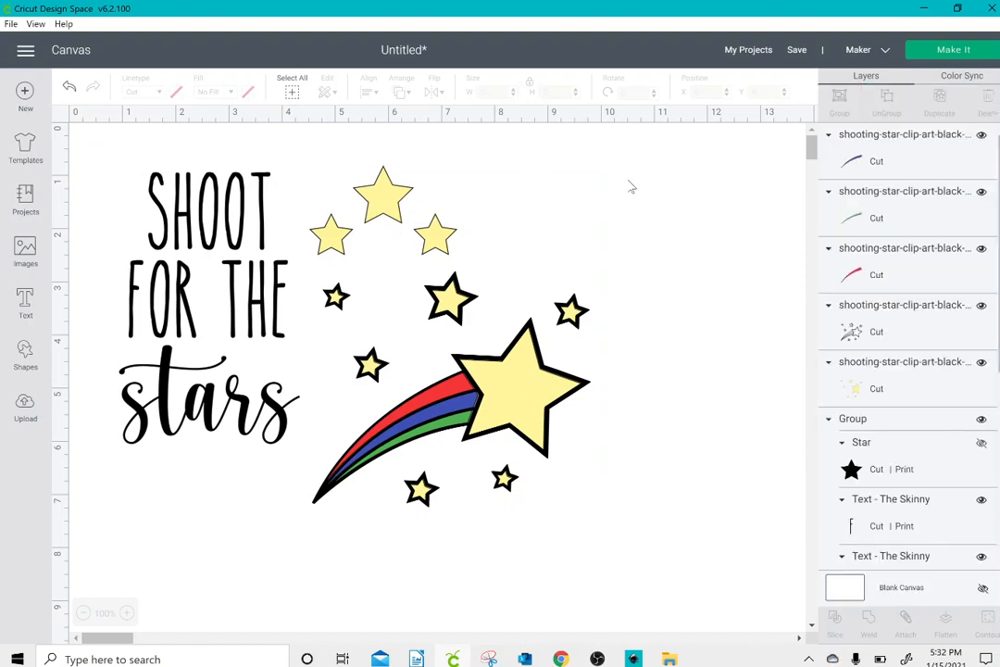
pyautogui.click(404, 216)
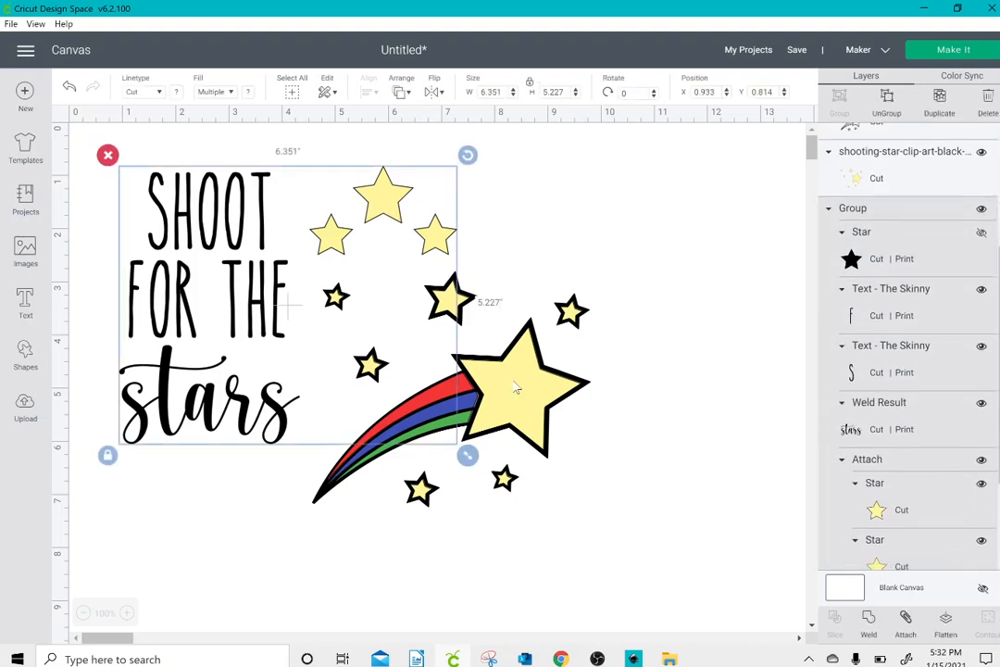
pyautogui.click(518, 391)
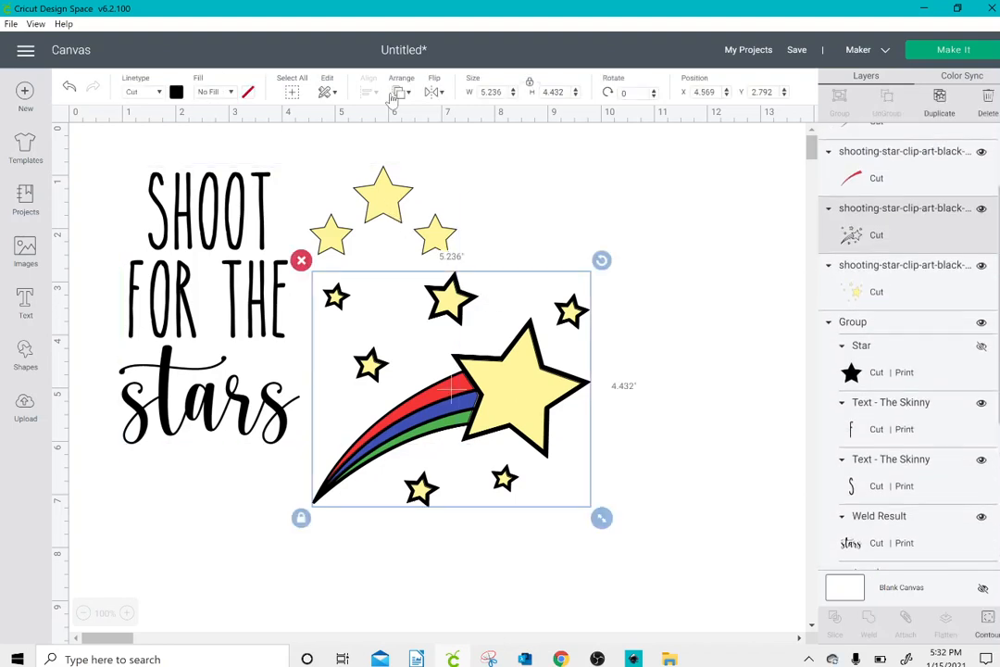